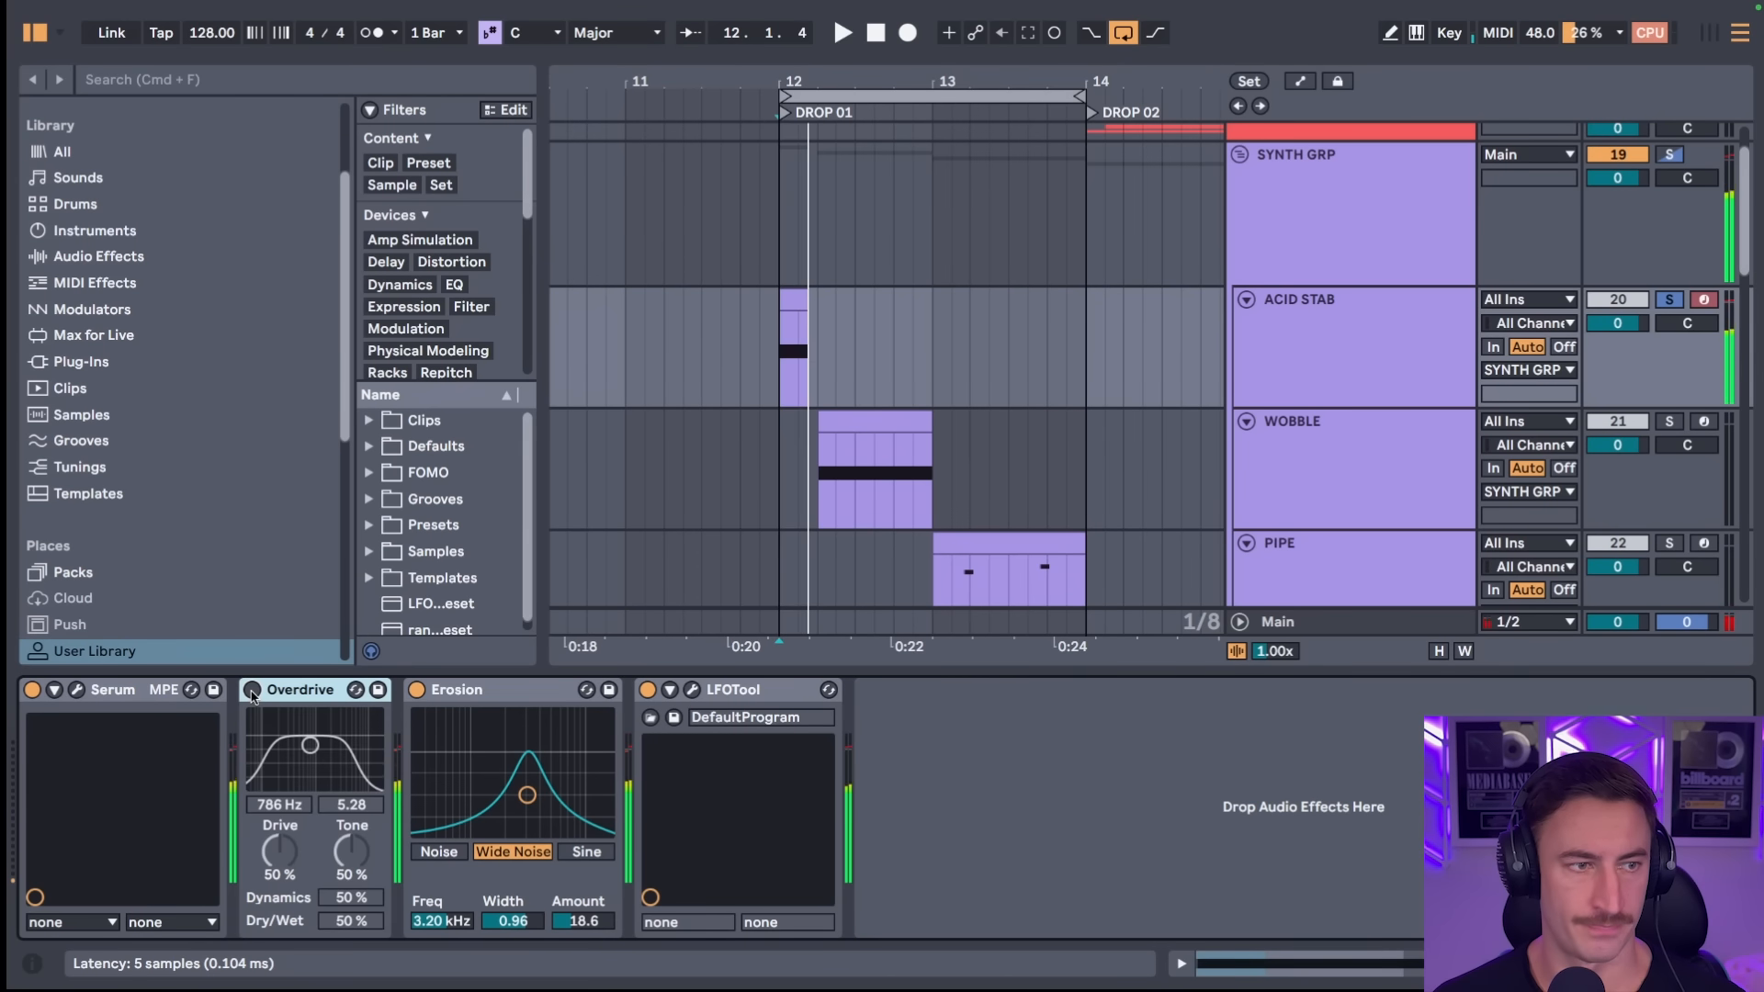
- Re-enable Overdrive on the ACID STAB track and select the Erosion effect
click(252, 690)
click(484, 696)
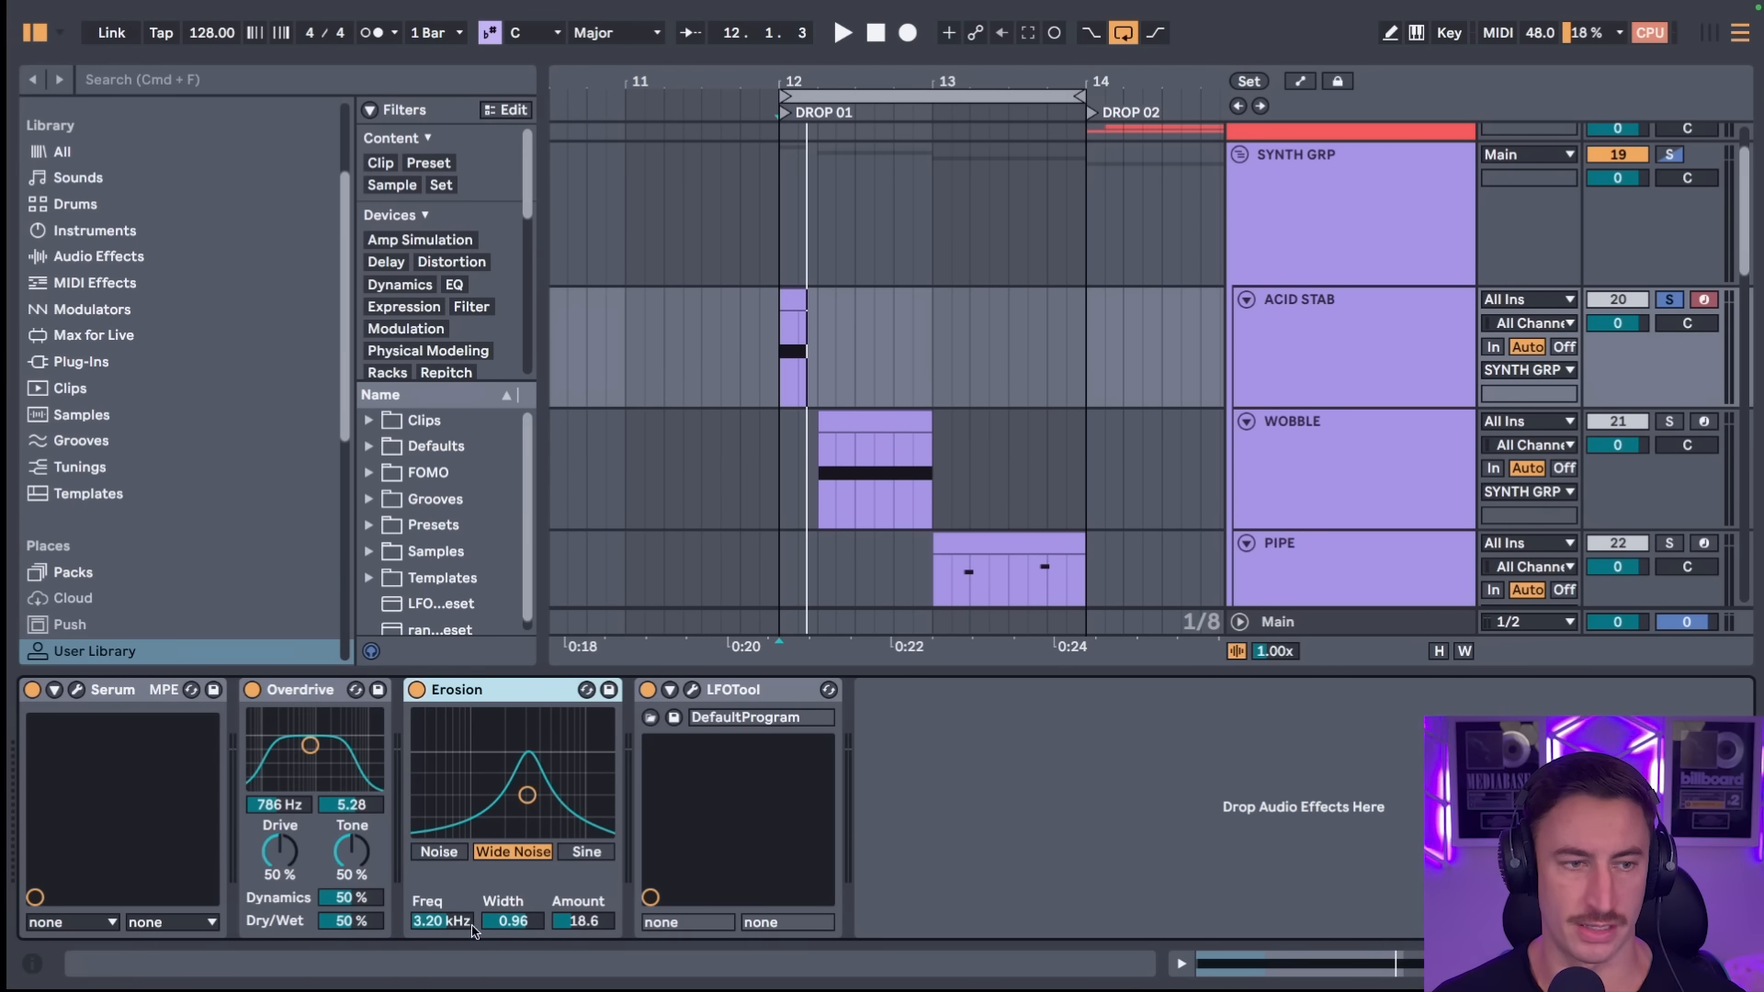
- Try Erosion at a frequency of 7.35 kHz and a width of 2.50, and undo both changes
drag(472, 928, 513, 872)
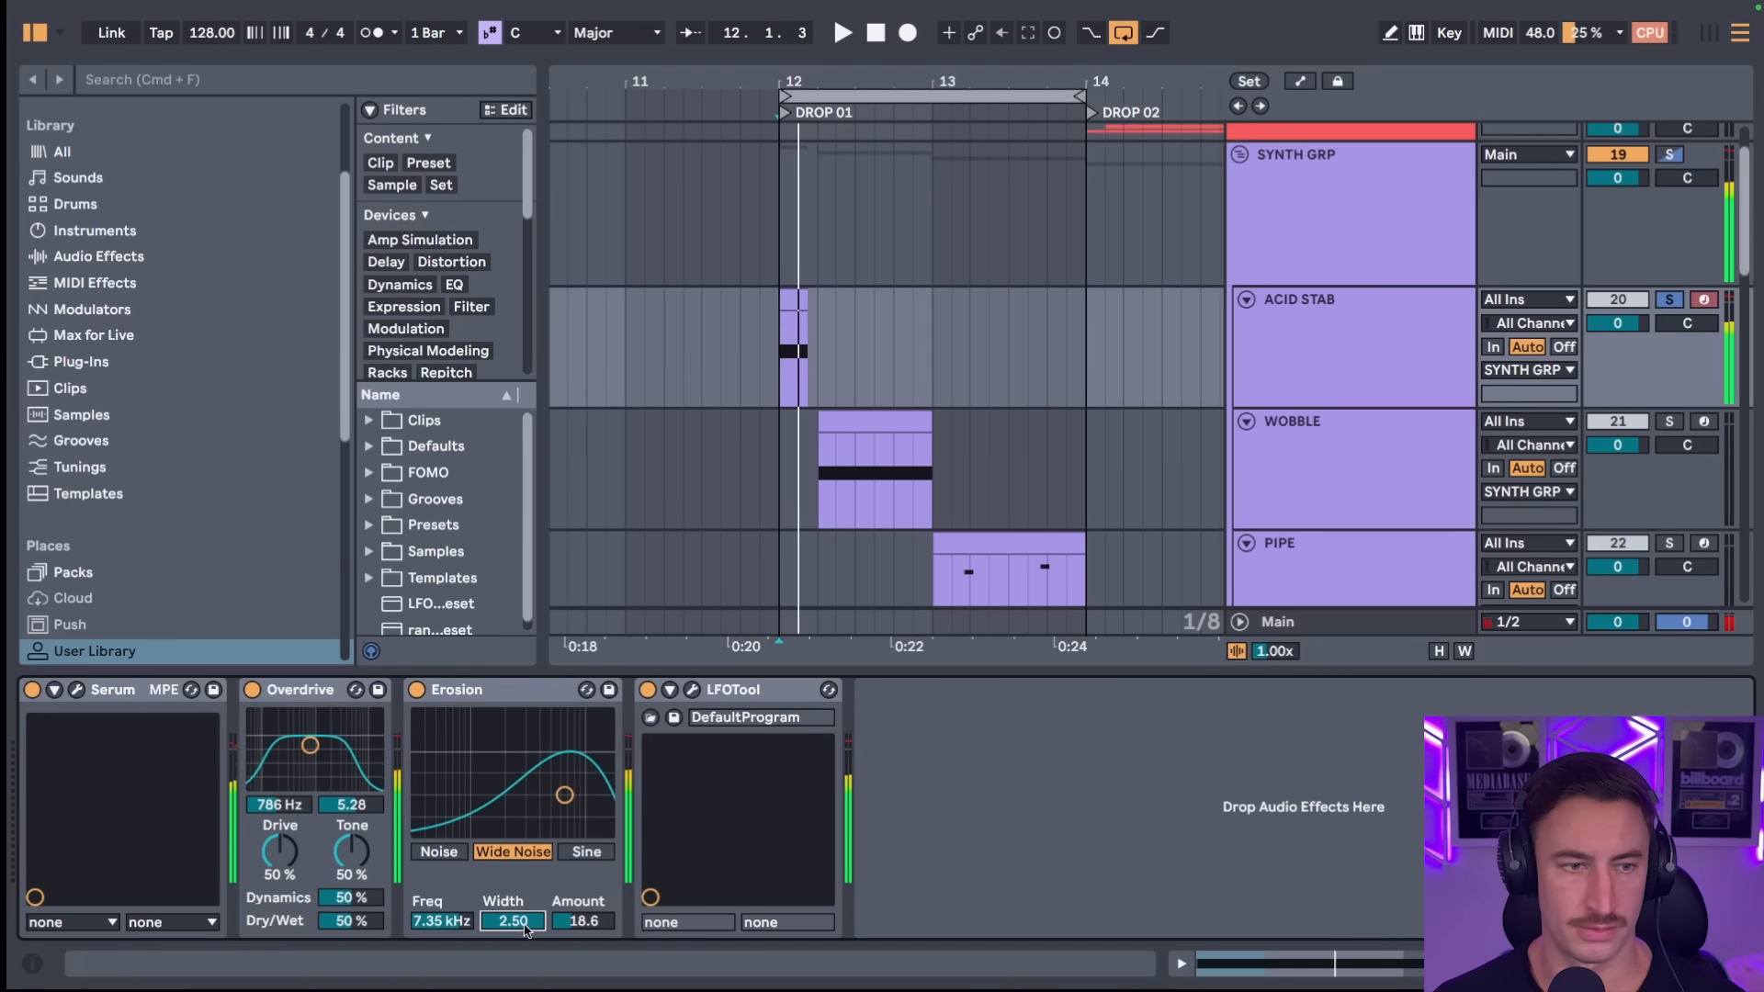
key(super+z)
key(super+z)
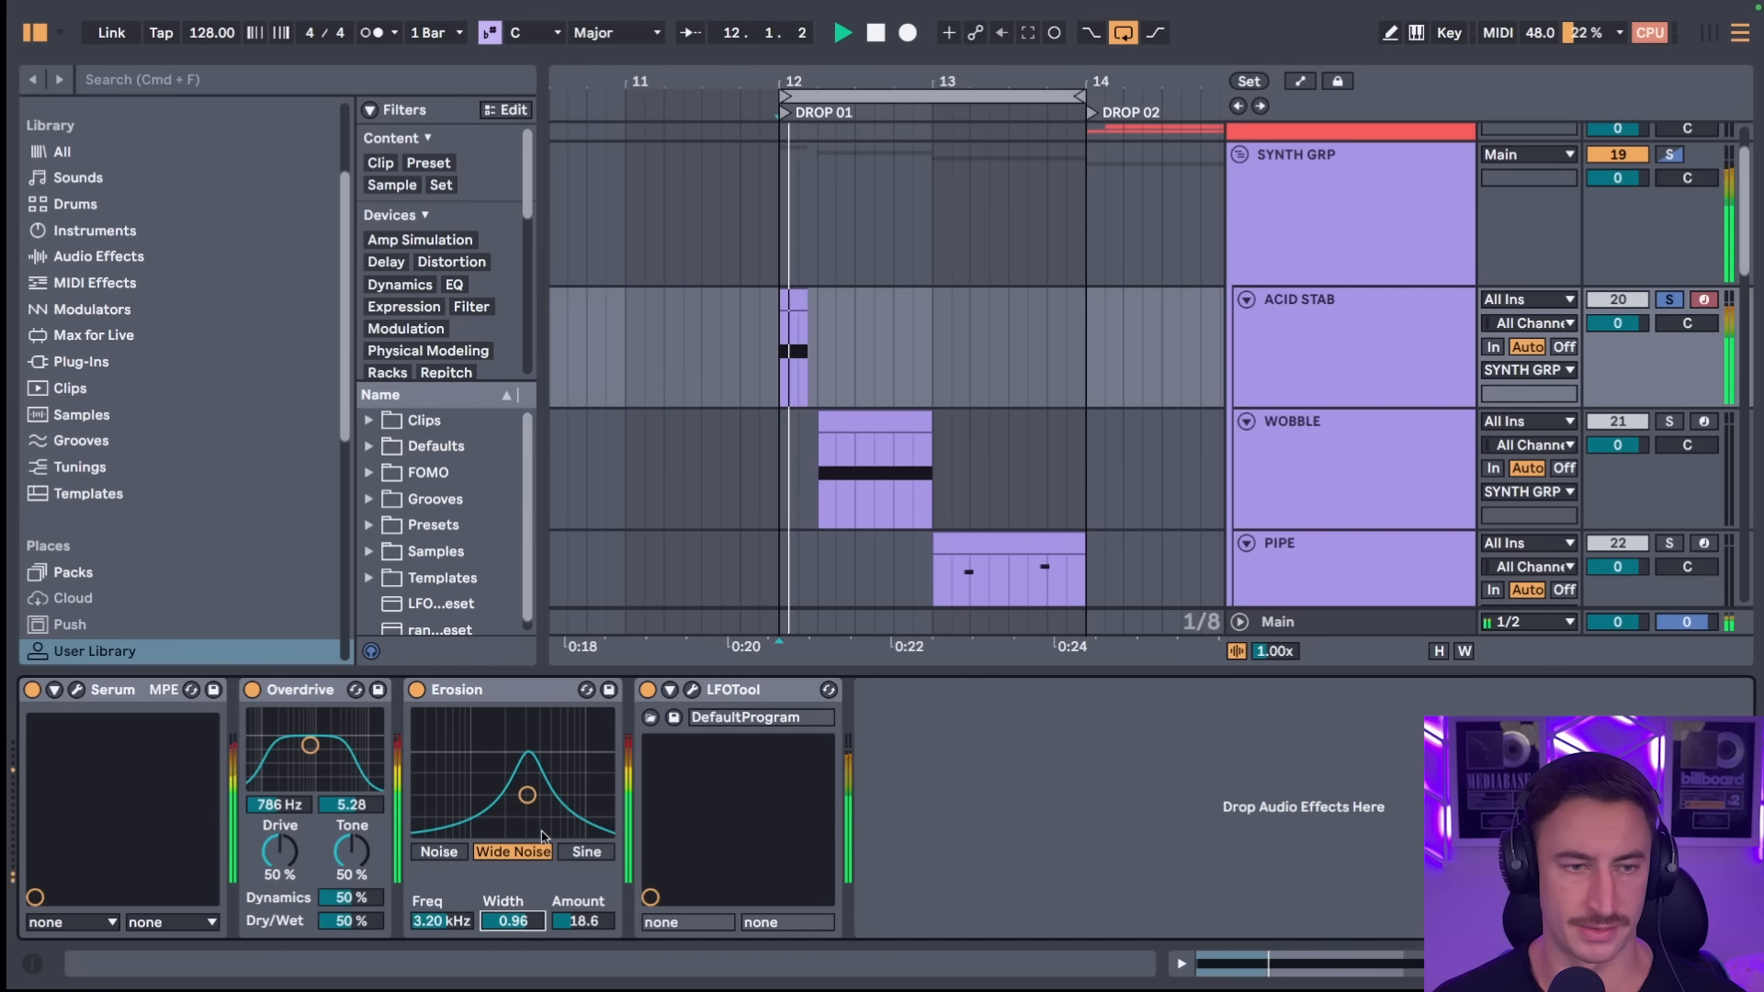
- Inspect Erosion's Amount and the LFOTool curve on ACID STAB while playing the loop
click(582, 926)
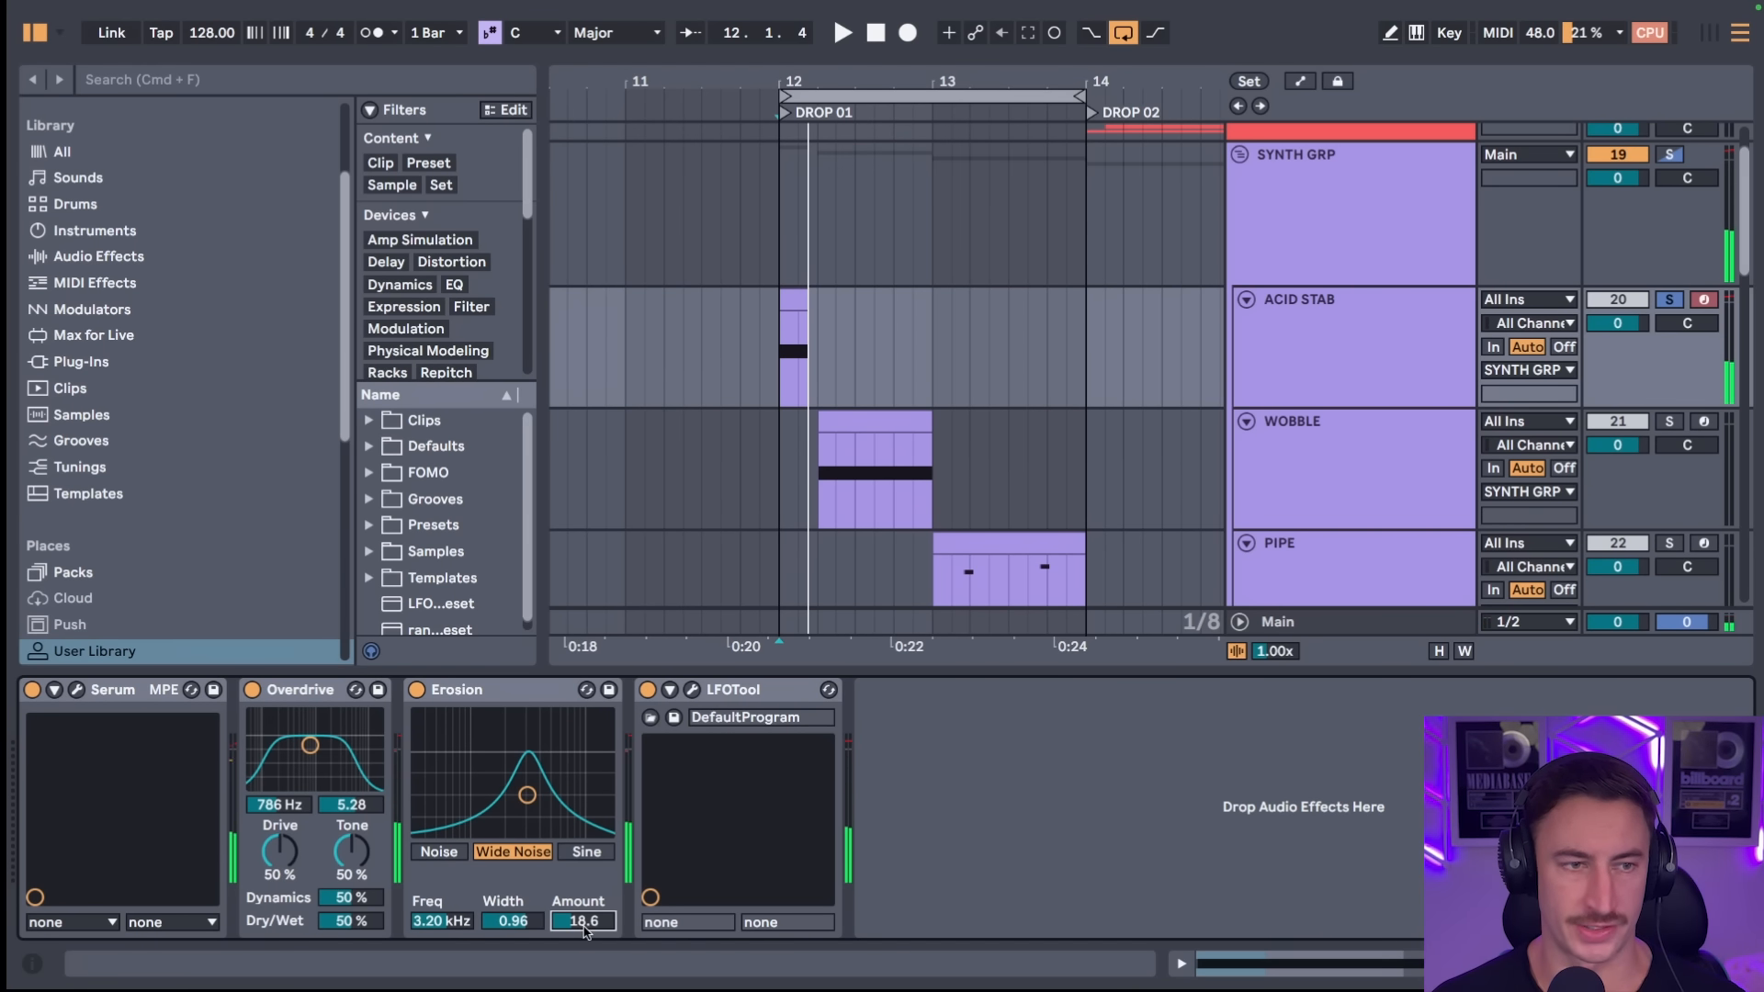
click(692, 691)
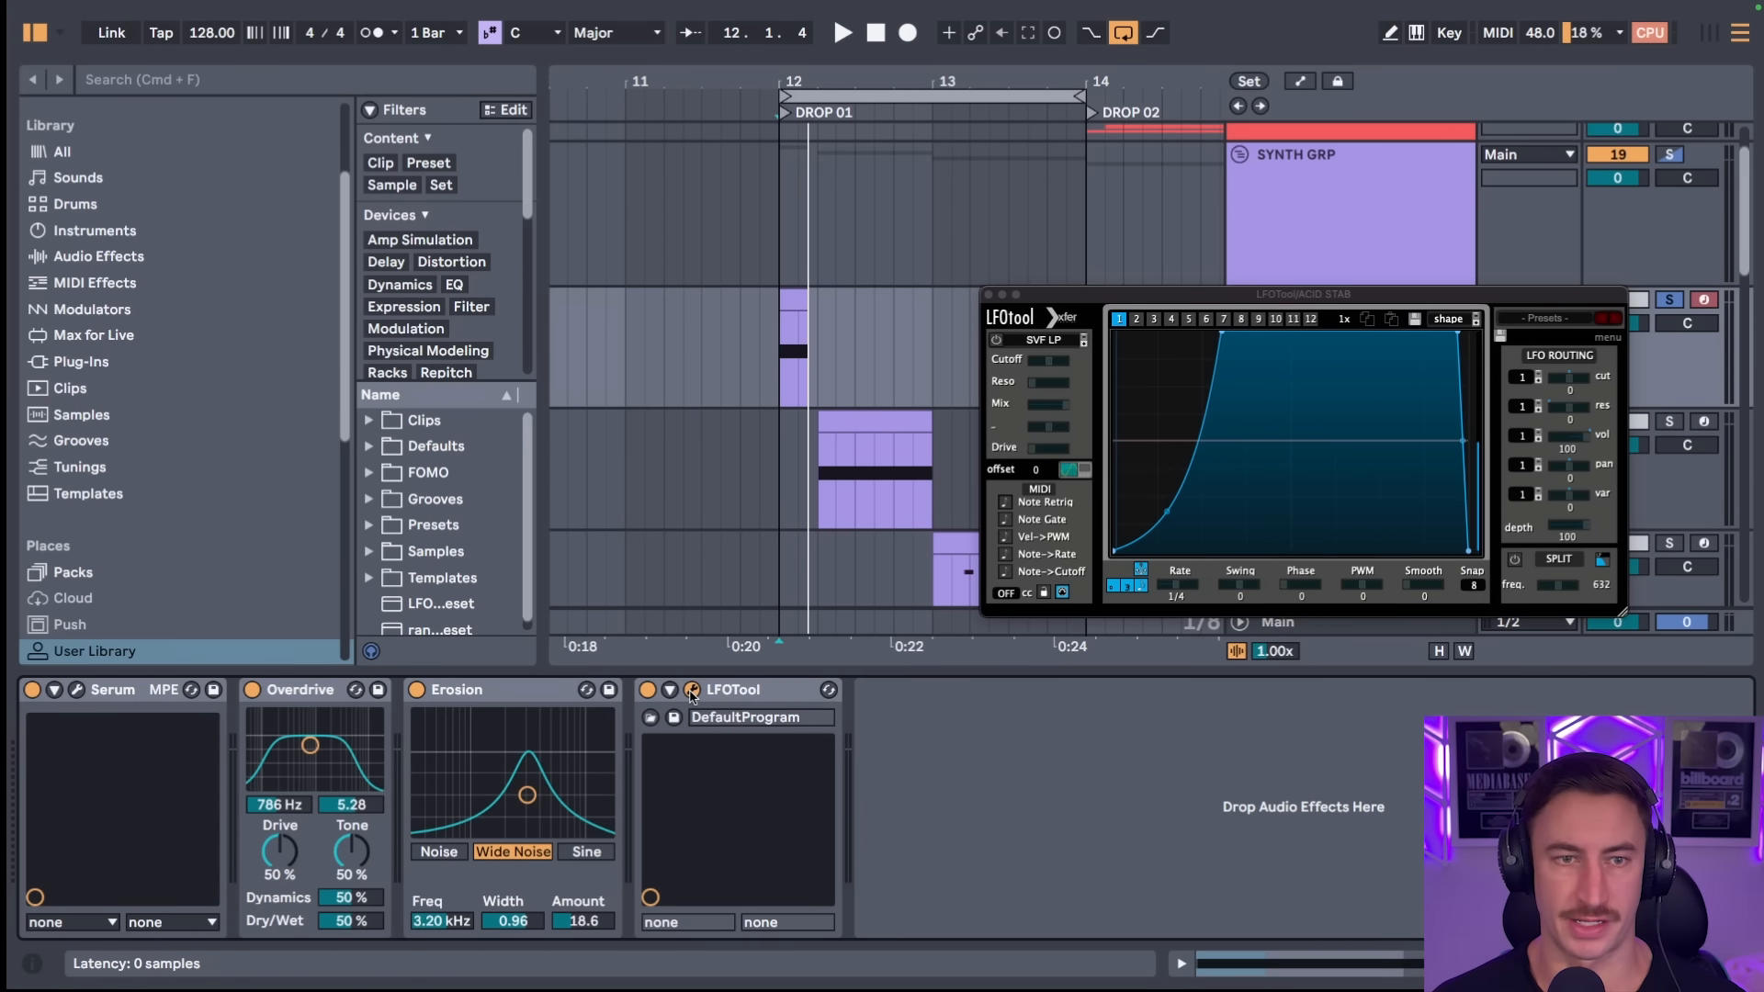
key(space)
click(692, 693)
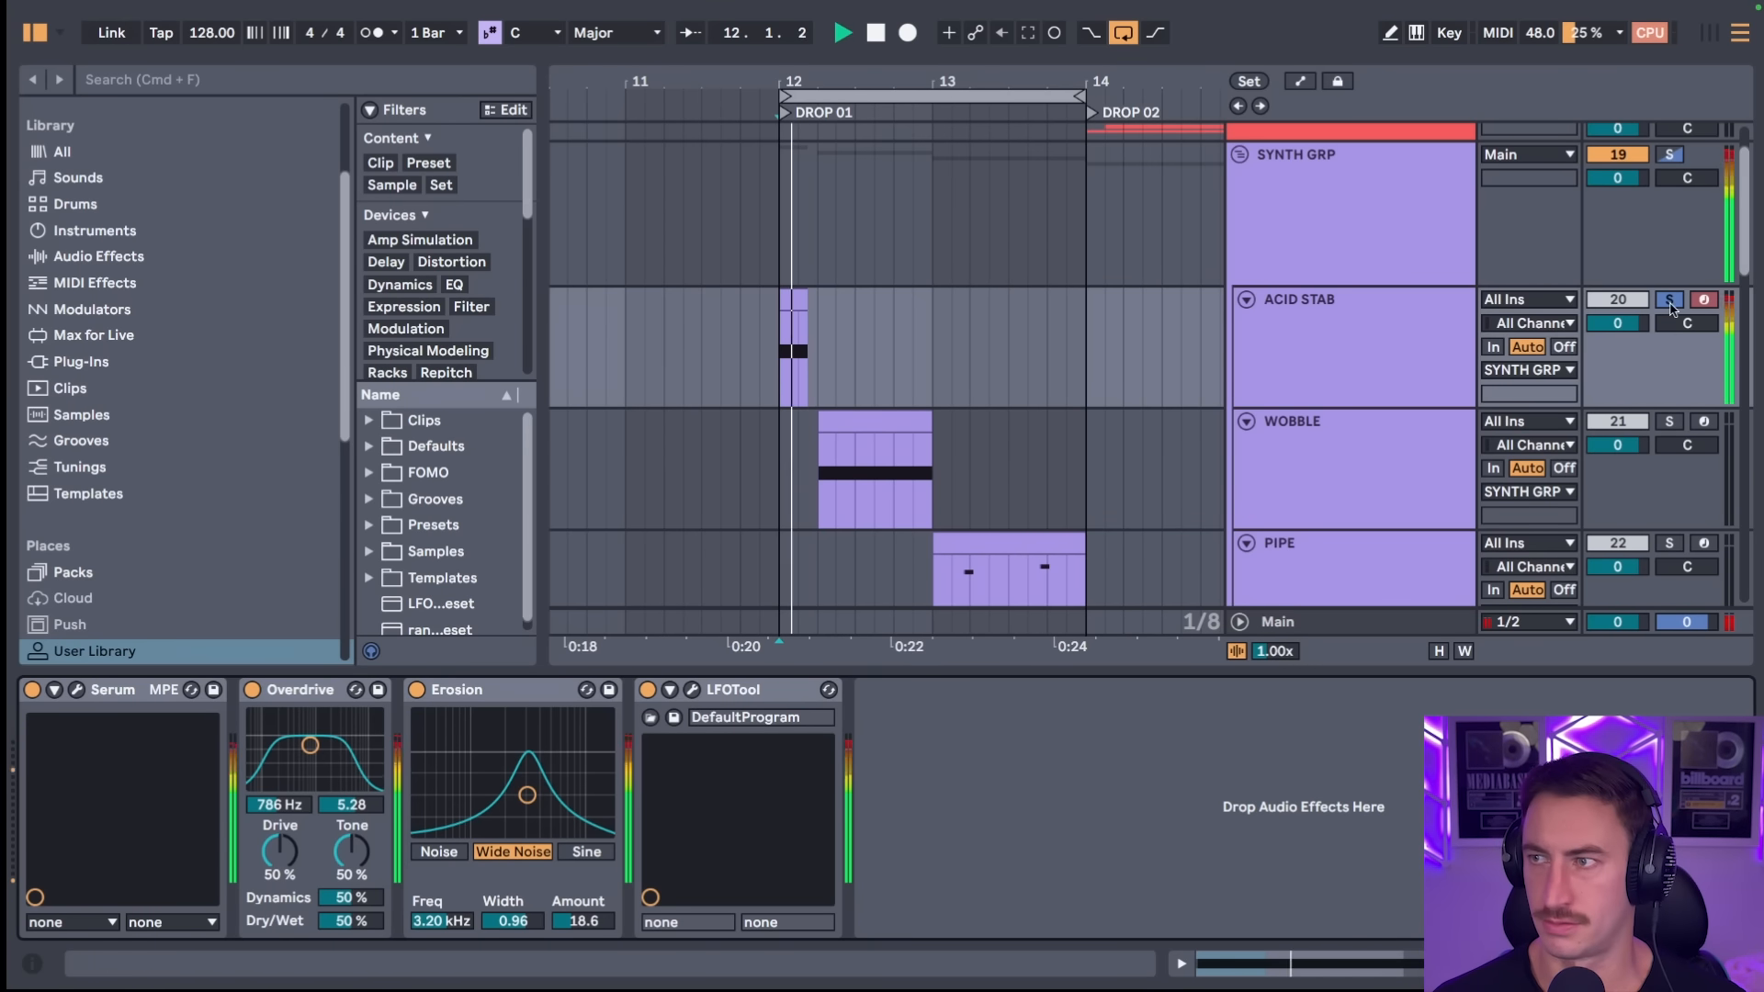
- Unsolo the ACID STAB track, play the DROP 01 section in context and select the WOBBLE clip
click(1670, 303)
scroll(919, 326, up, 2)
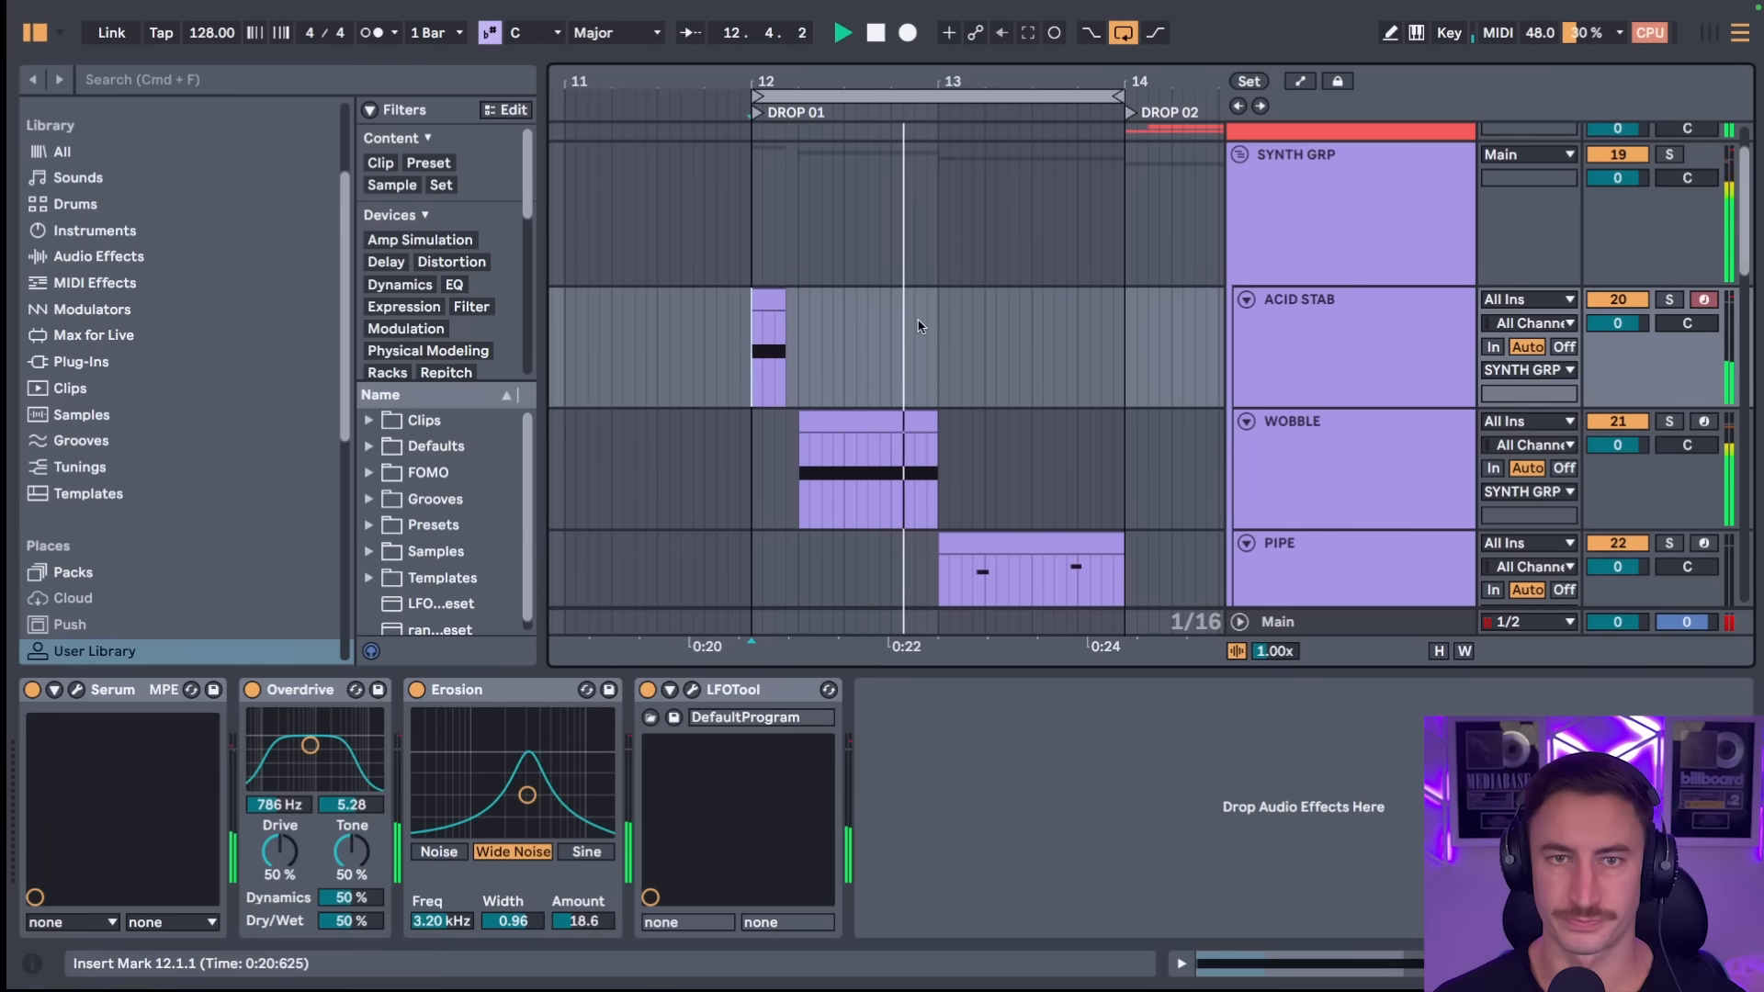
scroll(918, 326, down, 1)
click(919, 326)
key(space)
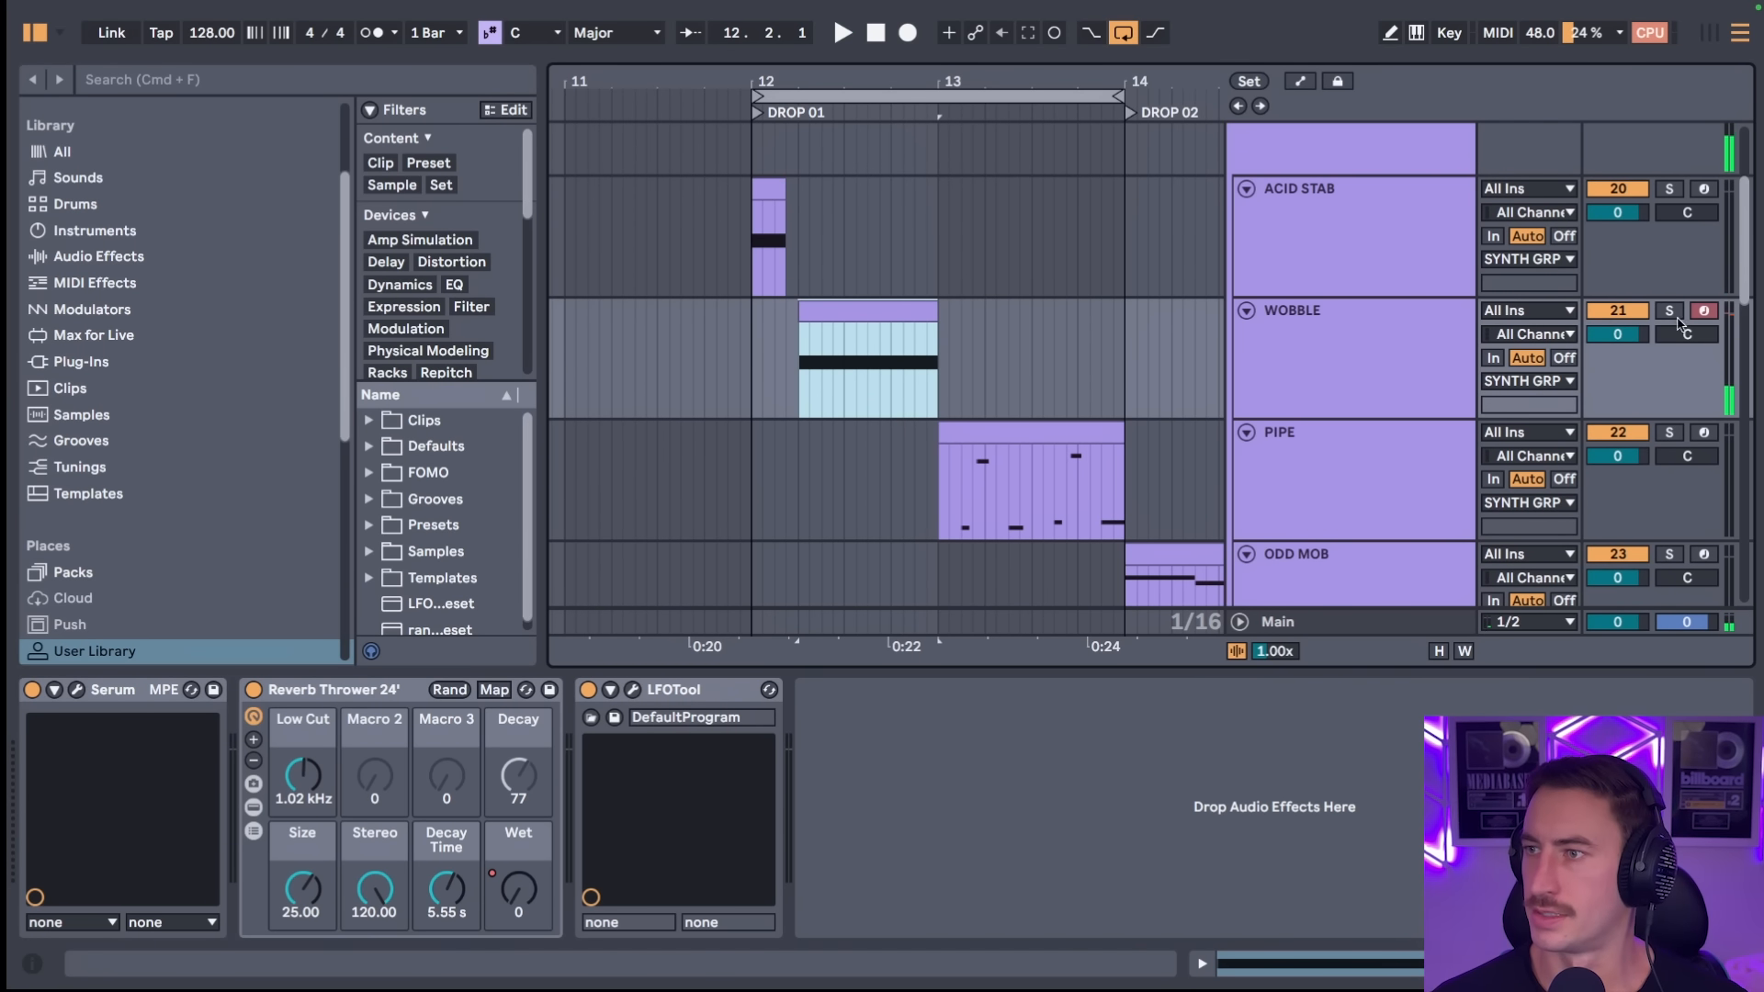
- Solo the WOBBLE track, select its clip and open its Serum instrument
click(1669, 313)
click(1331, 334)
click(841, 314)
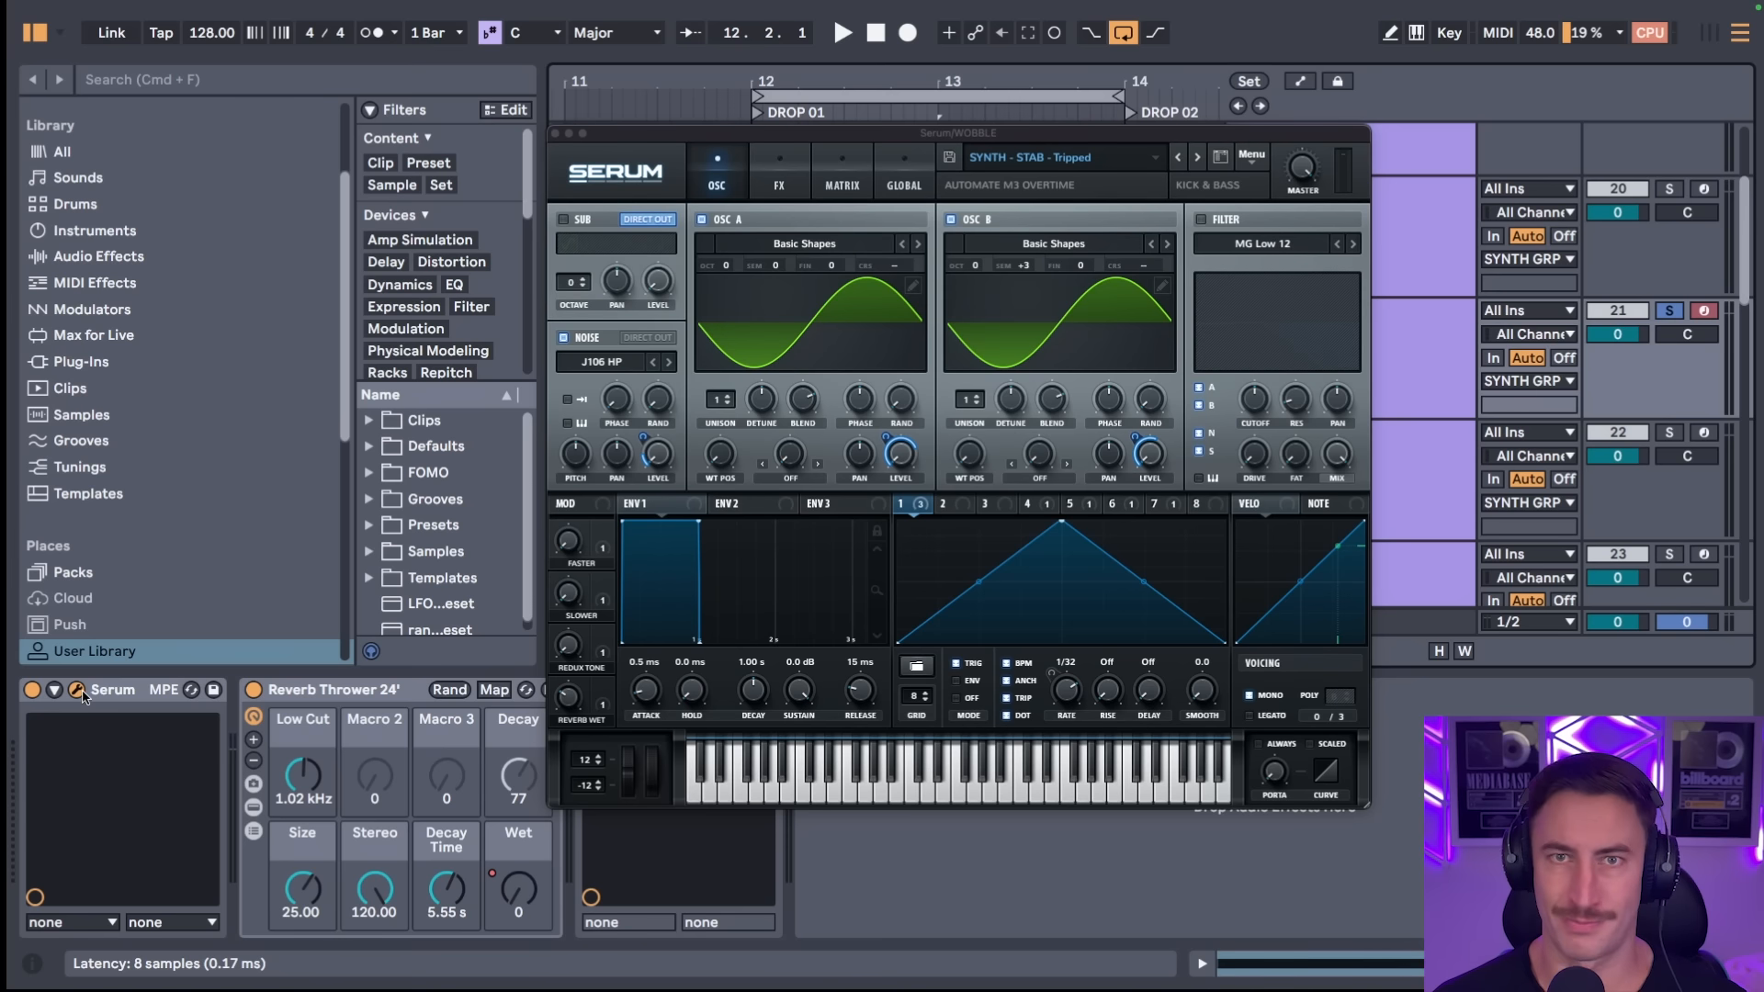
click(76, 690)
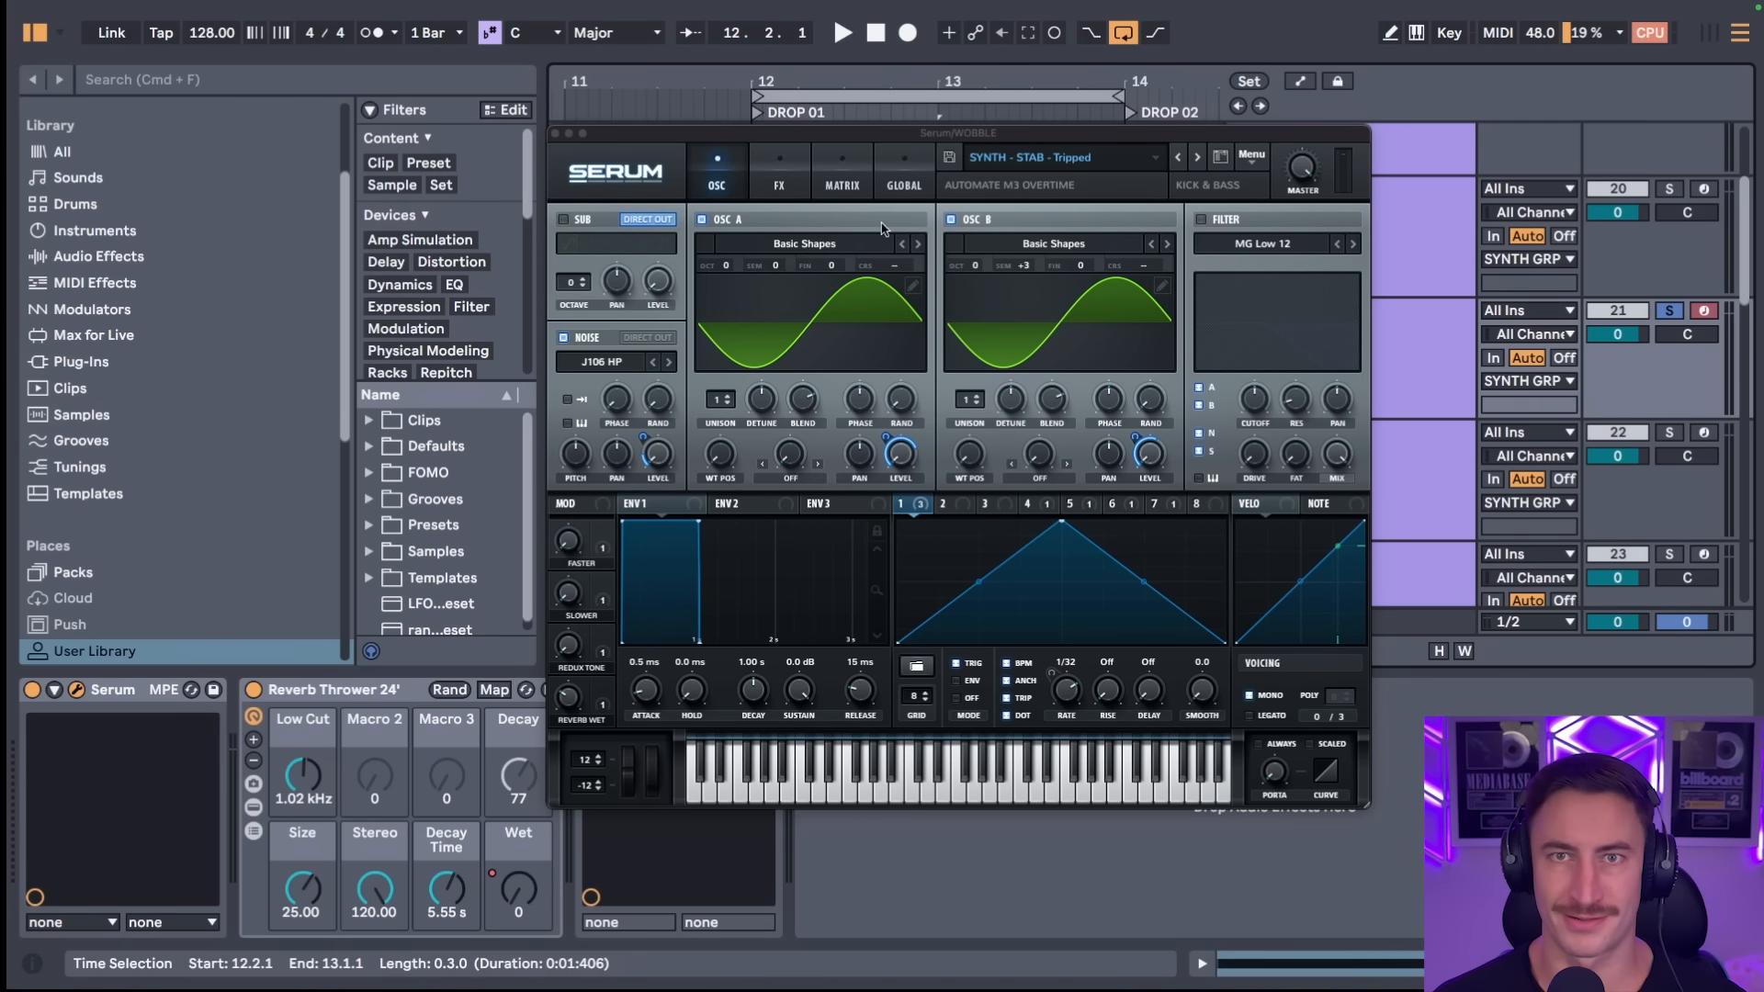
- Play the soloed WOBBLE clip and review Serum's effects and oscillator pages
key(space)
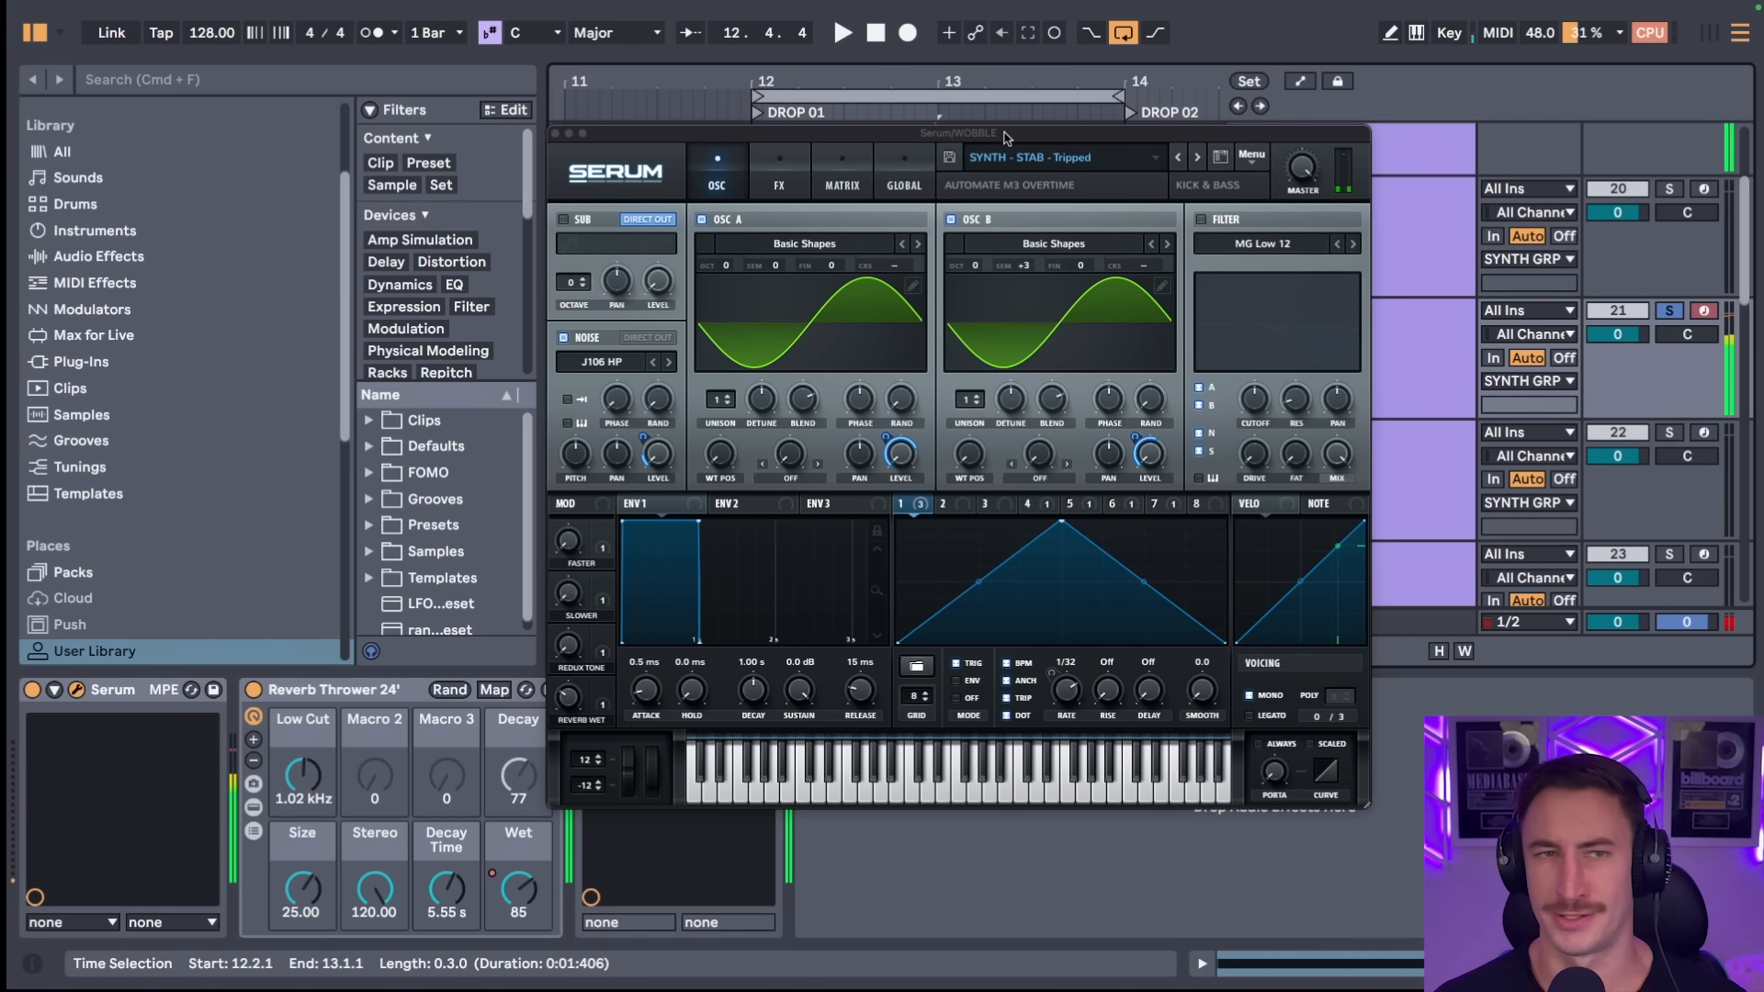
key(space)
key(space)
click(779, 181)
click(719, 183)
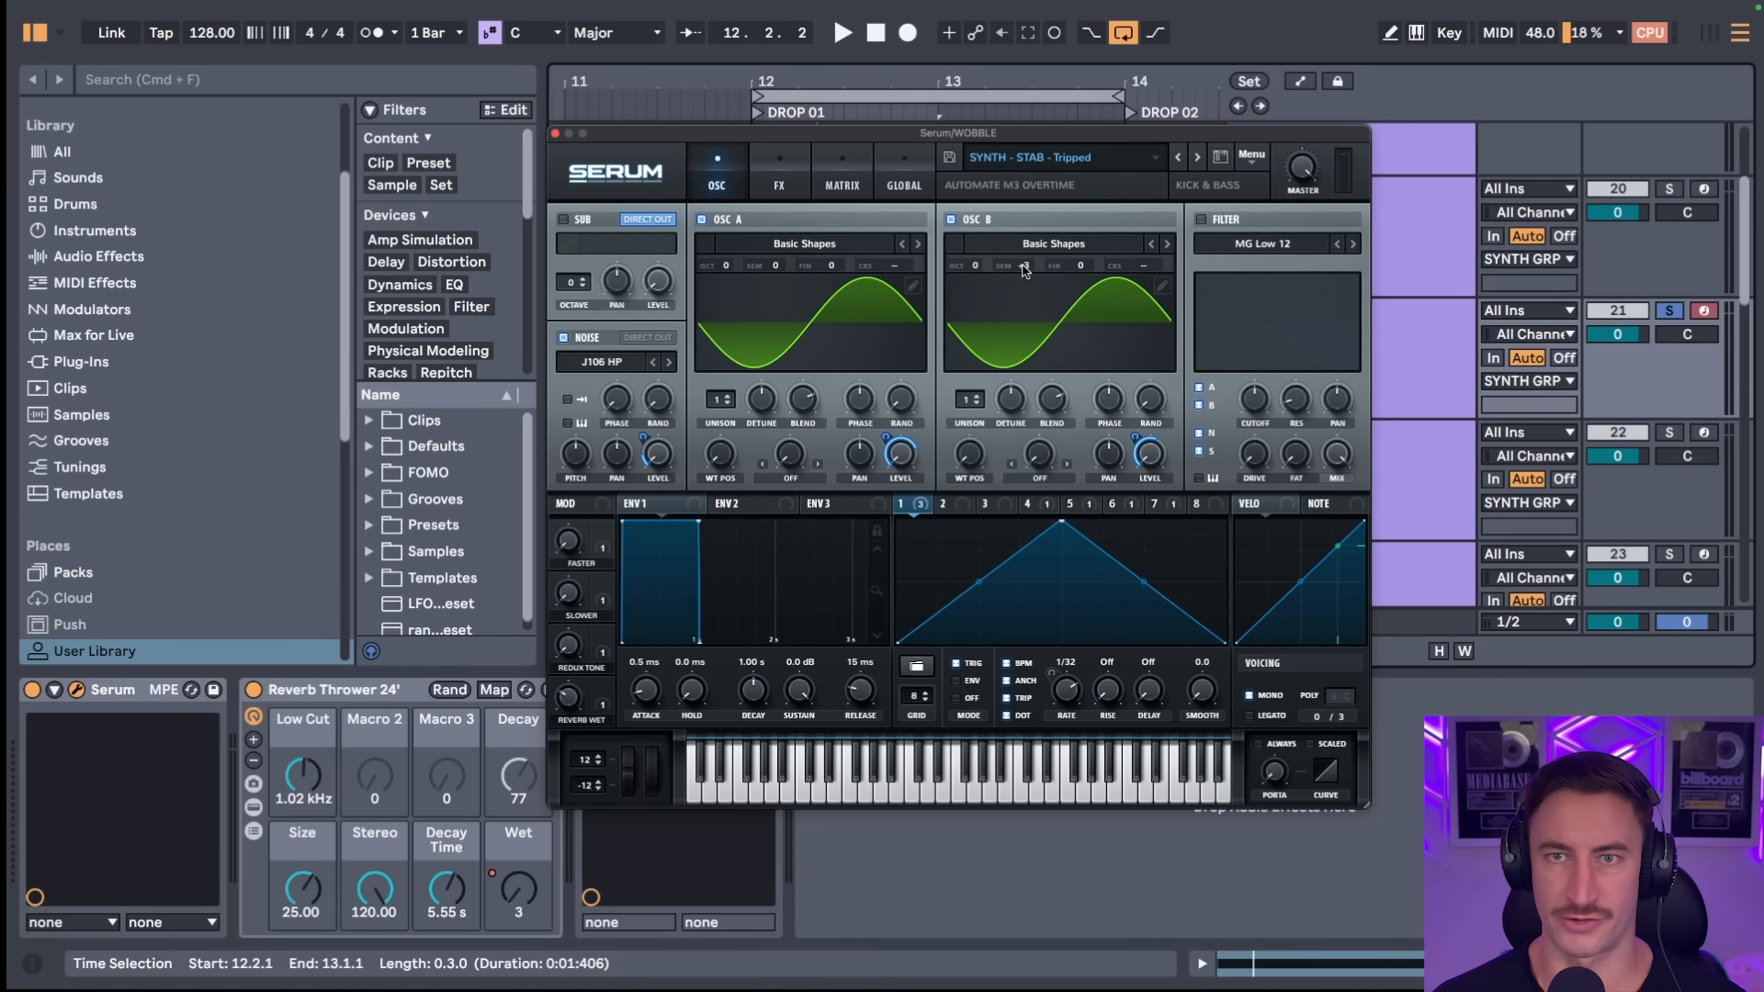
- Test oscillator B's semitone offset and compare the wobble with the J106 HP noise oscillator off and on
drag(1023, 265, 1036, 291)
key(space)
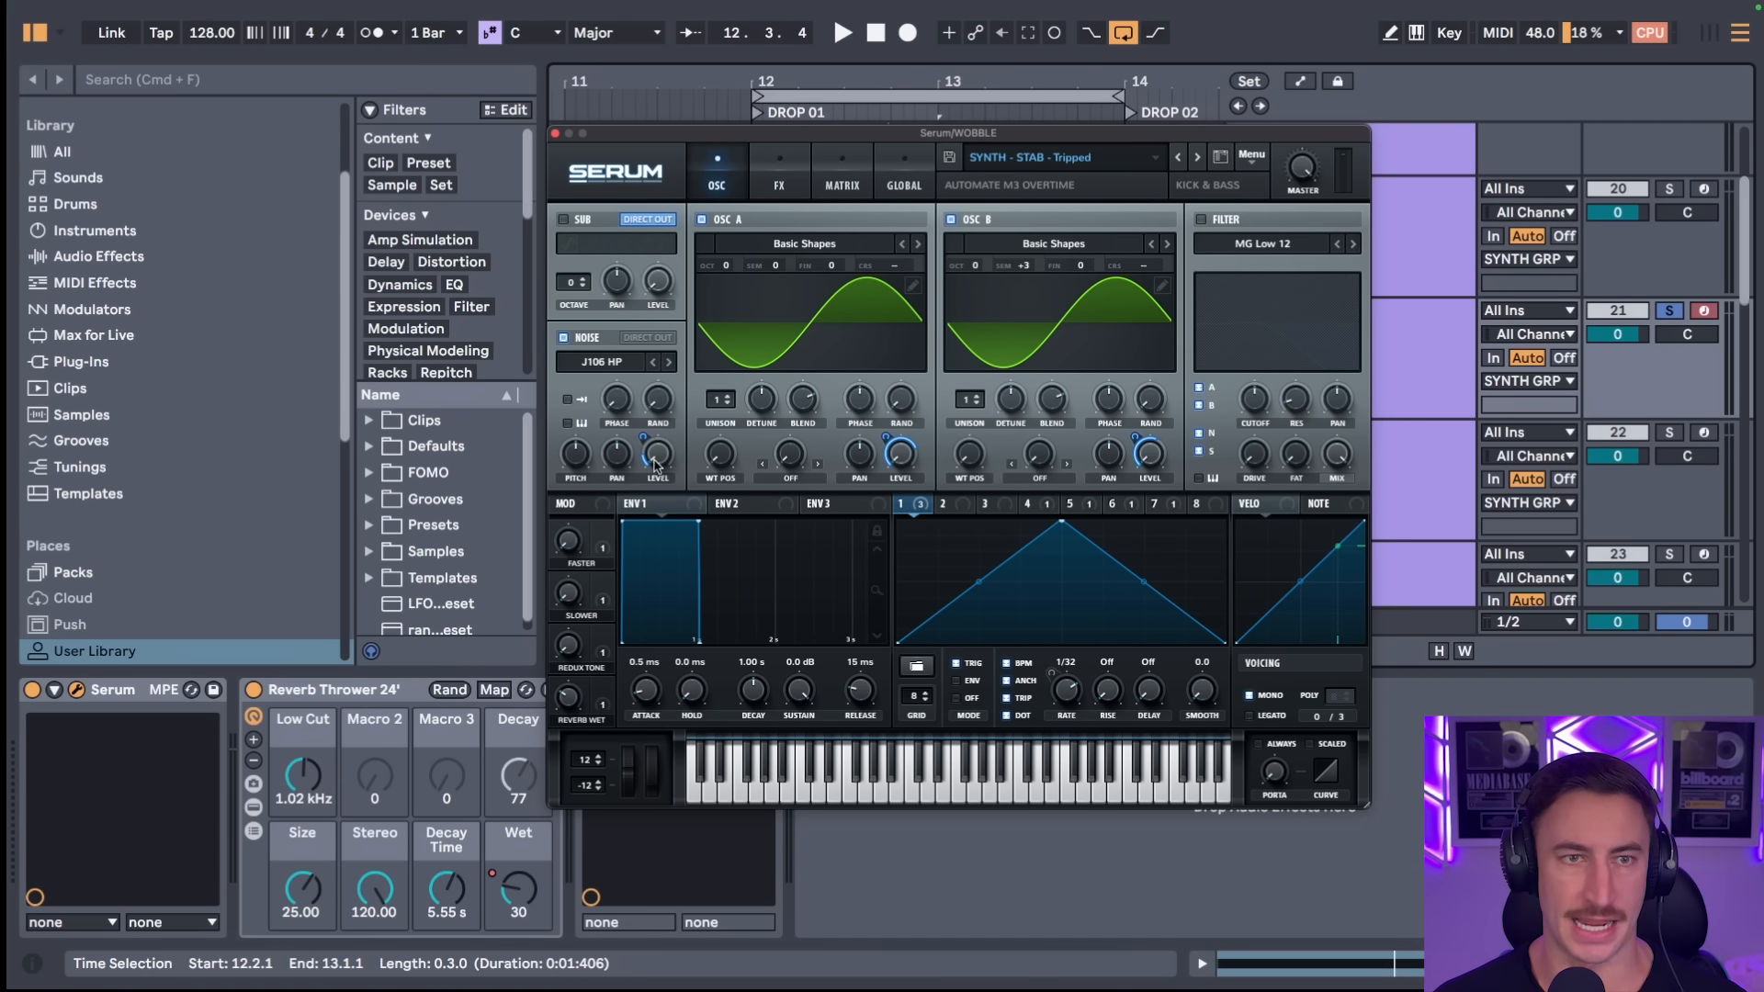
key(space)
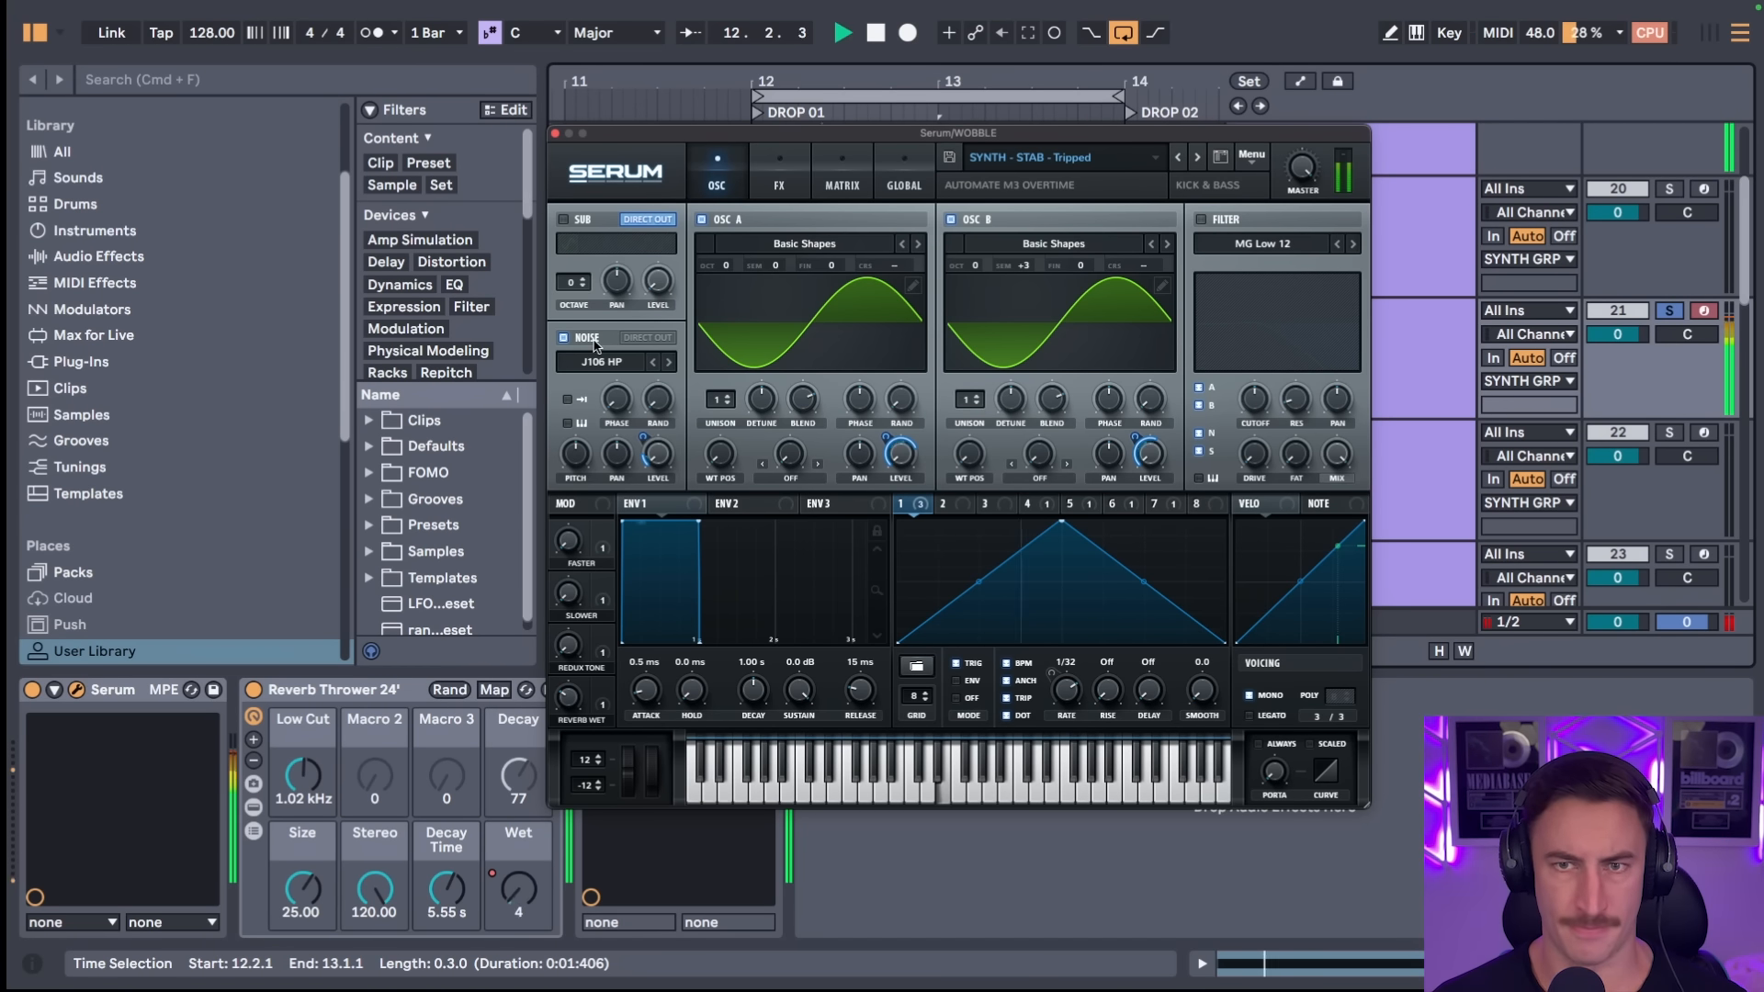
click(597, 342)
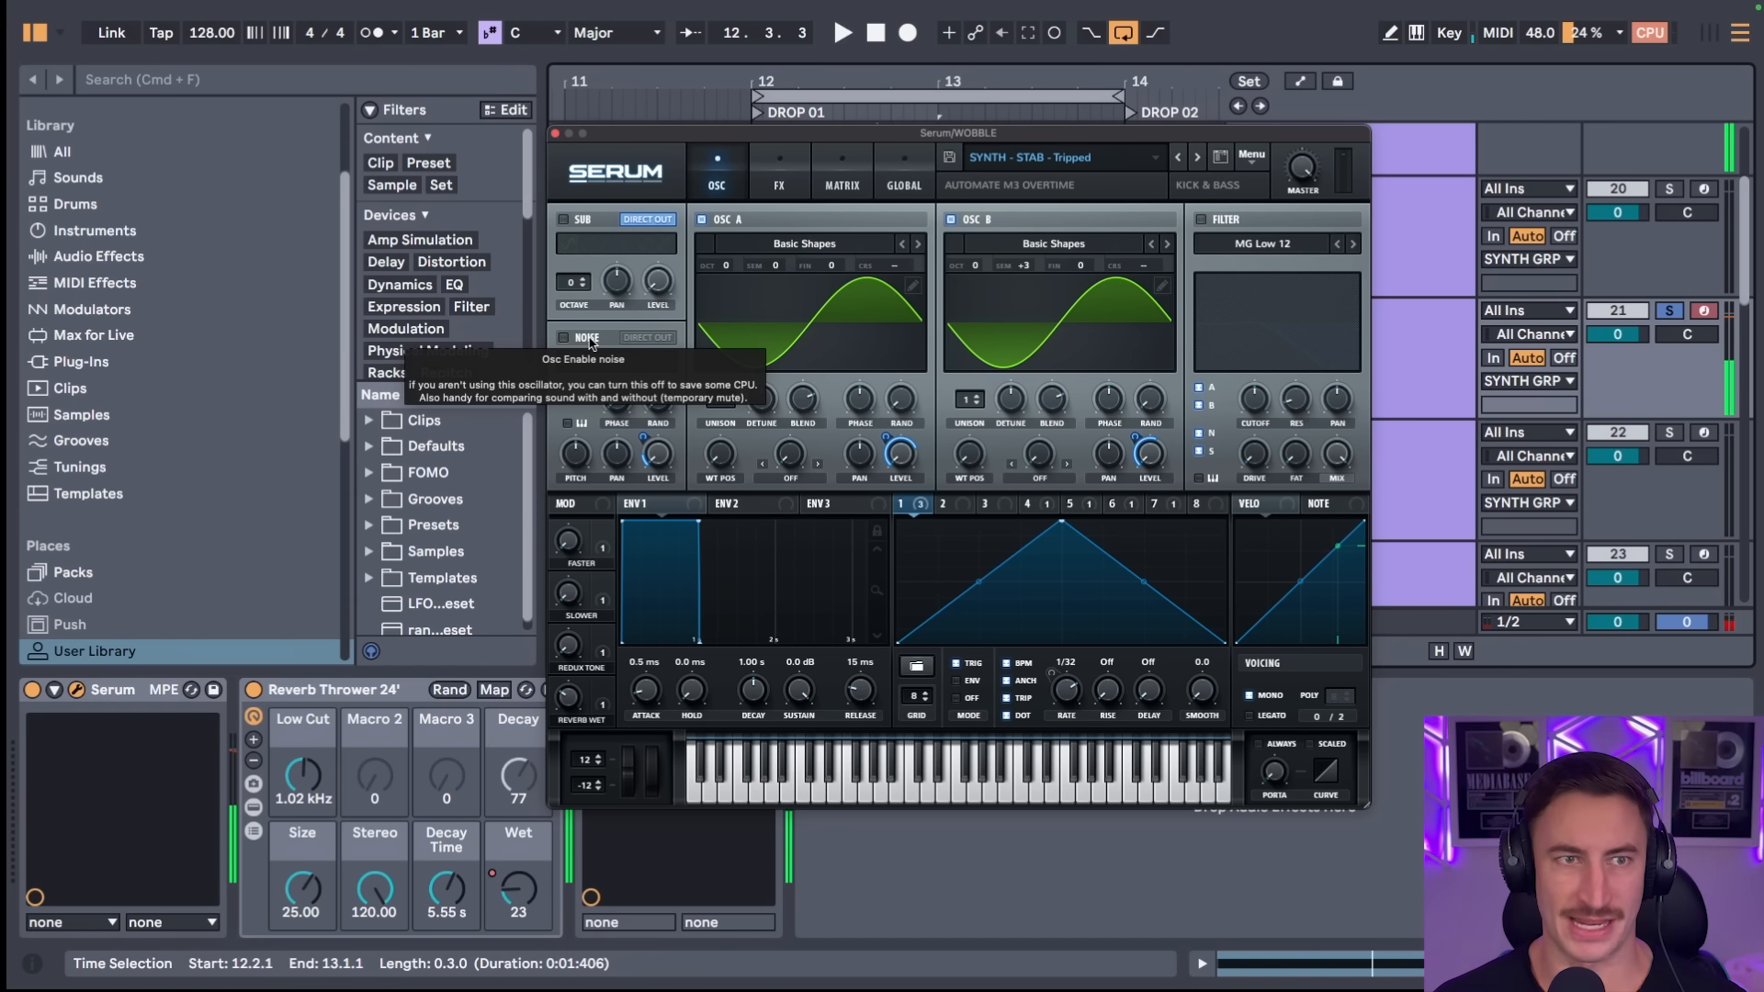
click(589, 344)
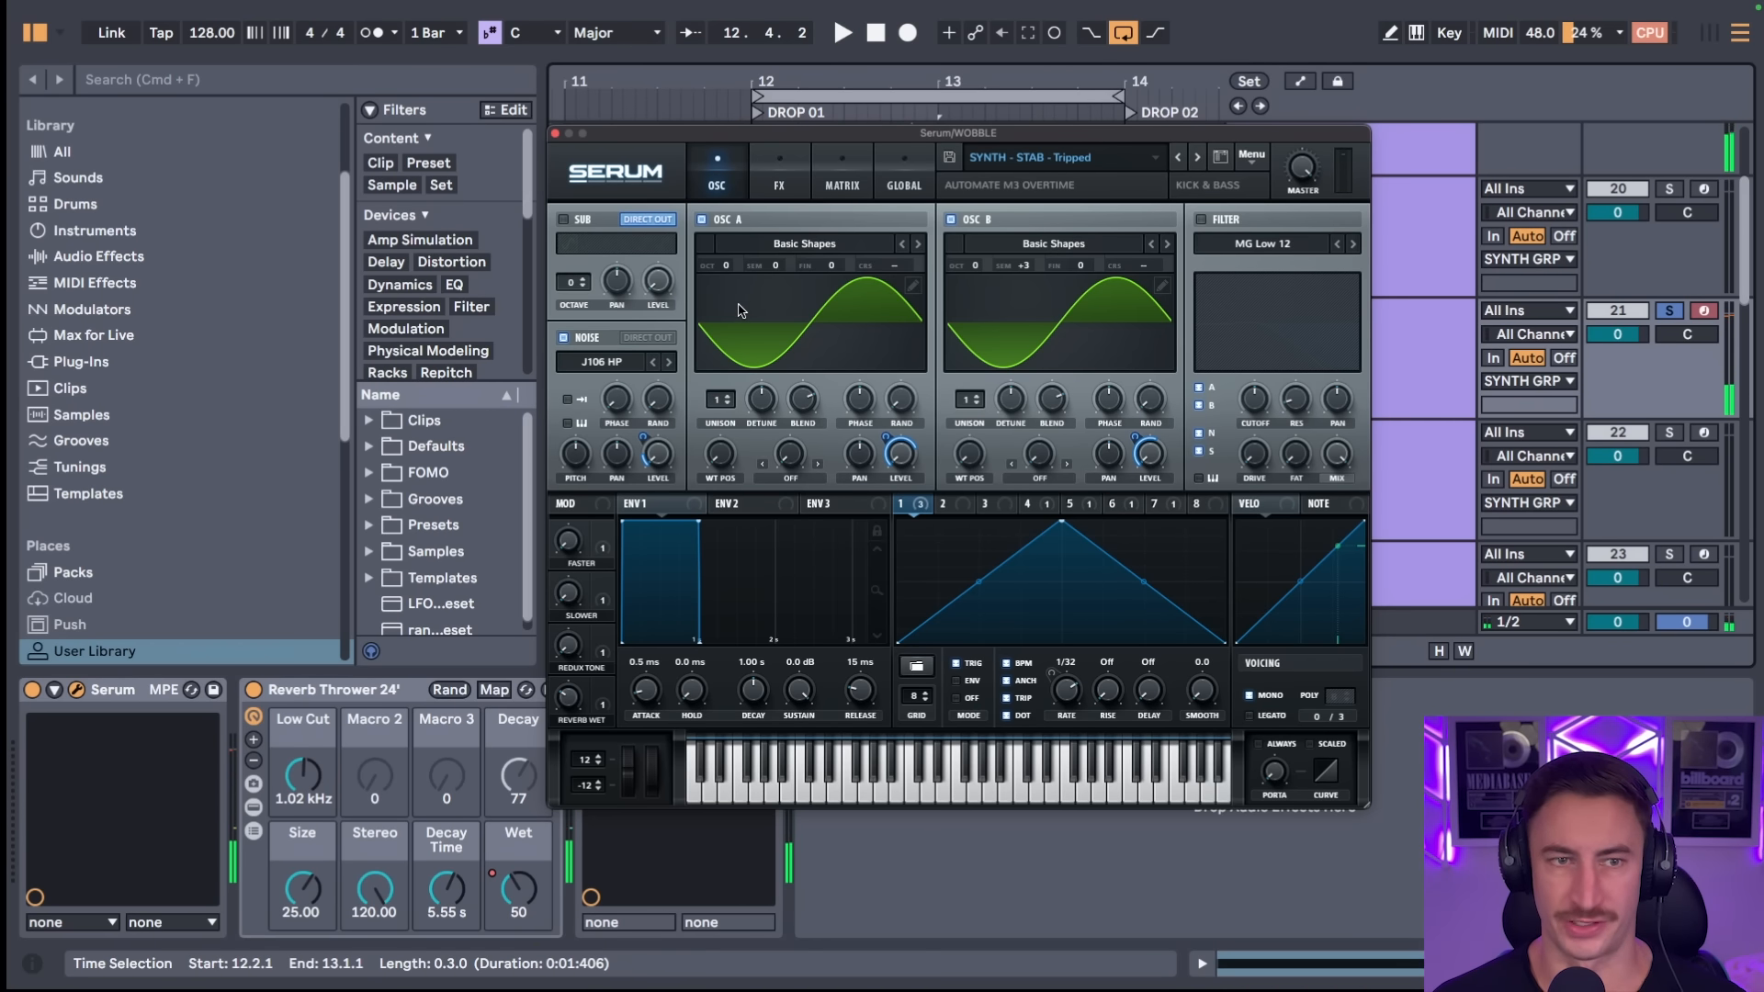
- Compare the wobble with the compressor's Multiband mode off and on, and with the whole compressor bypassed and re-enabled
click(781, 176)
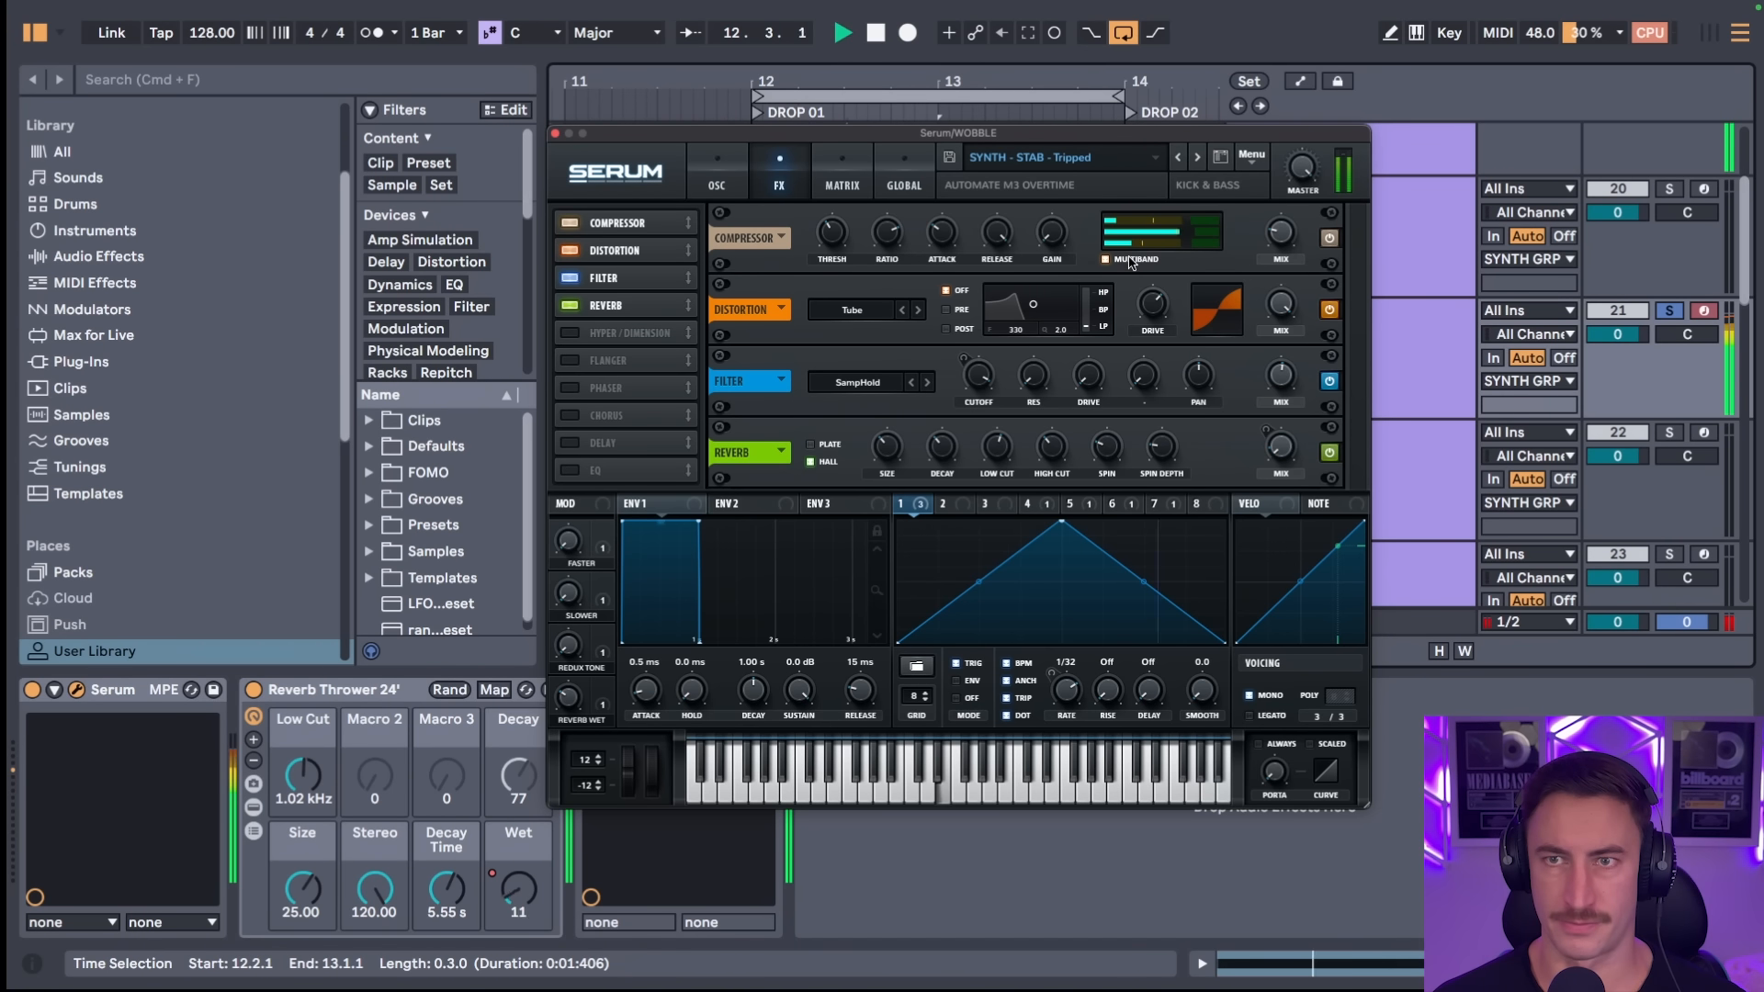
click(1136, 262)
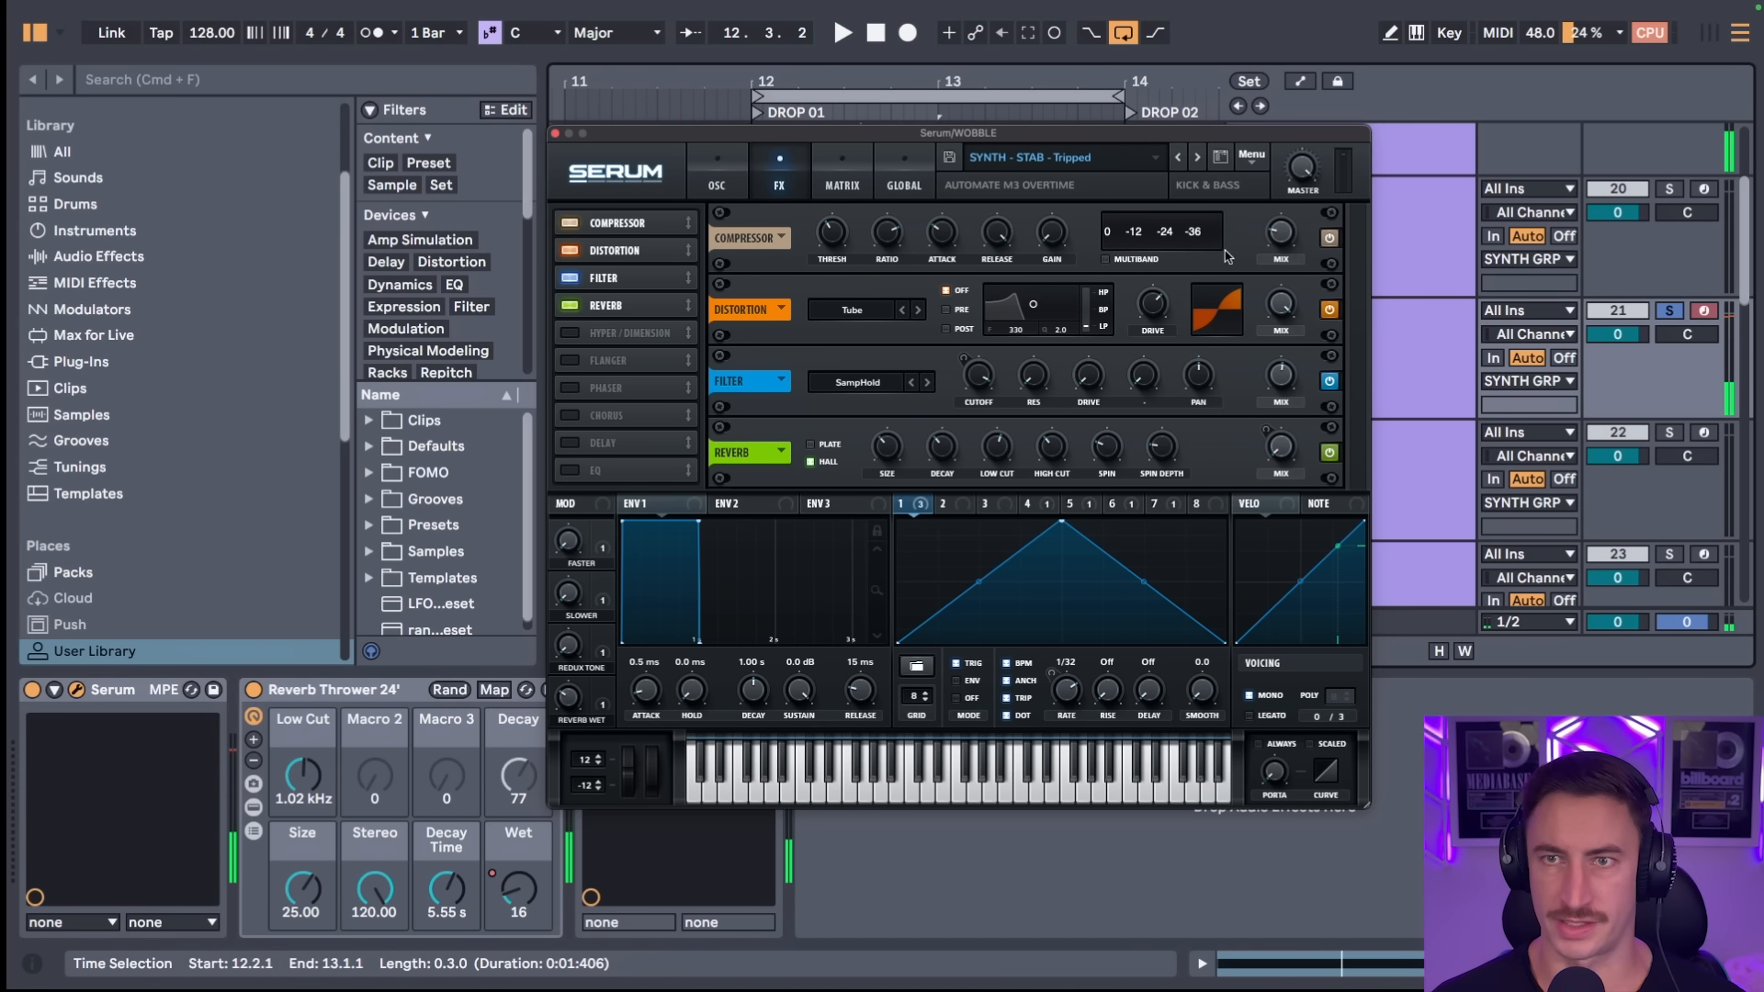
click(1120, 259)
key(space)
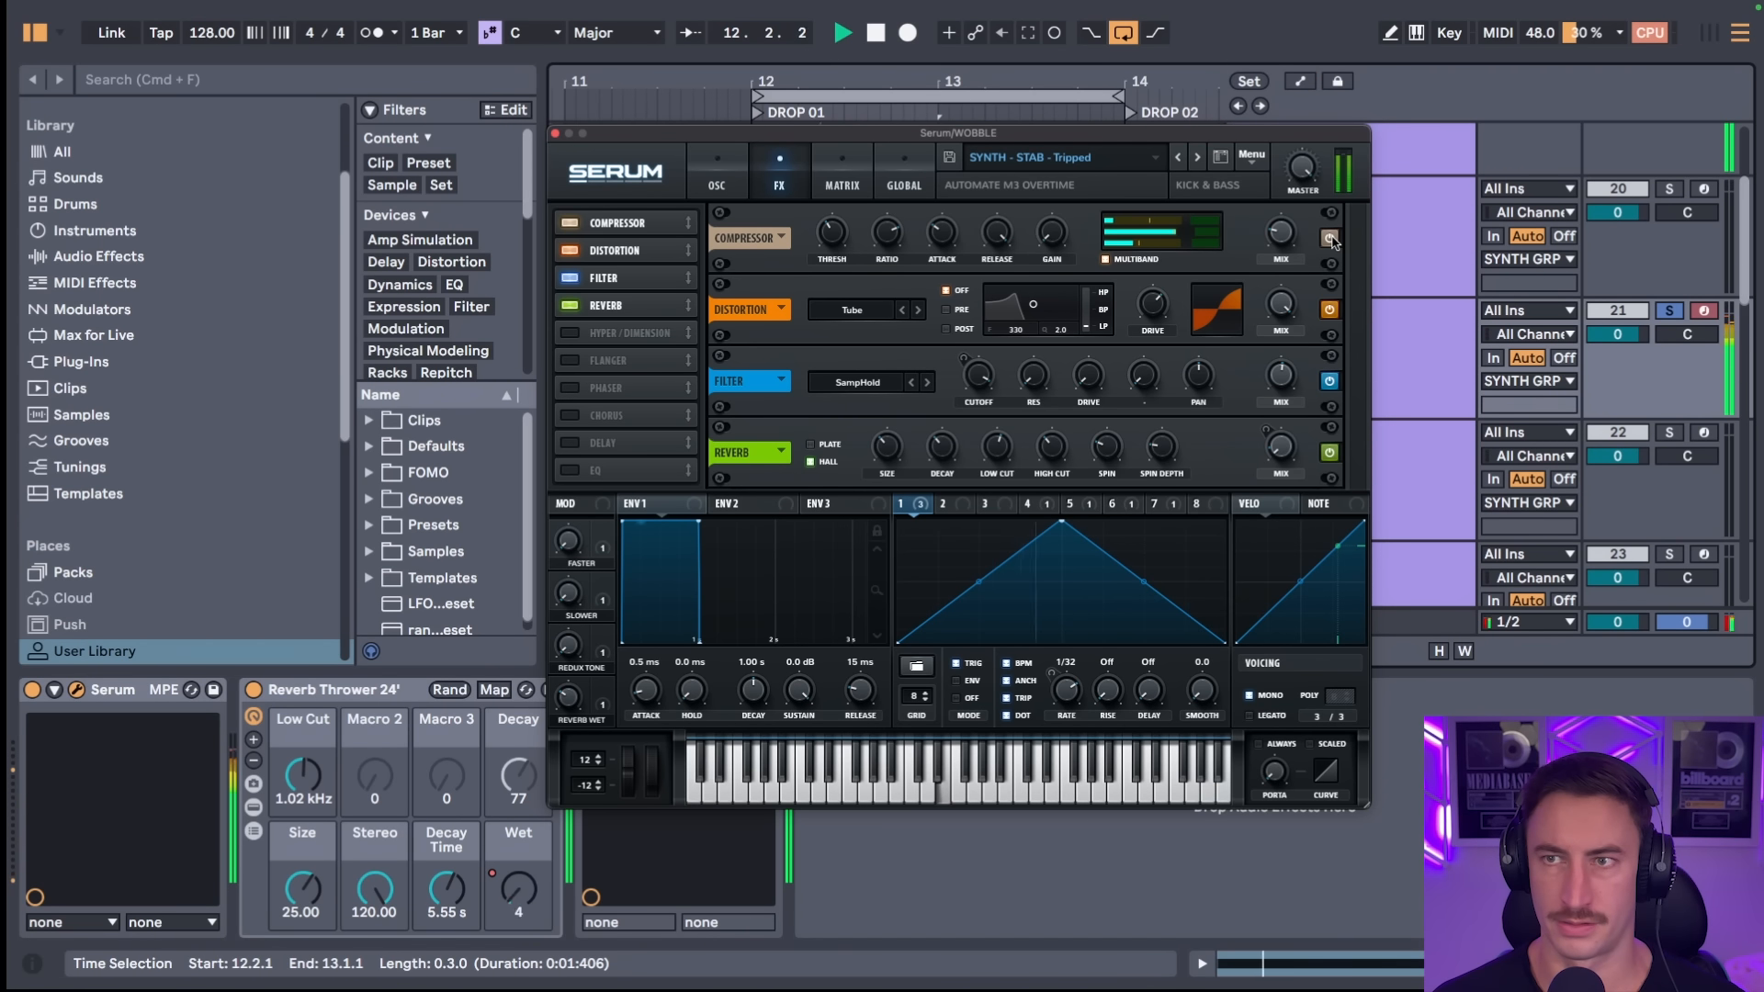
click(1330, 239)
click(1330, 239)
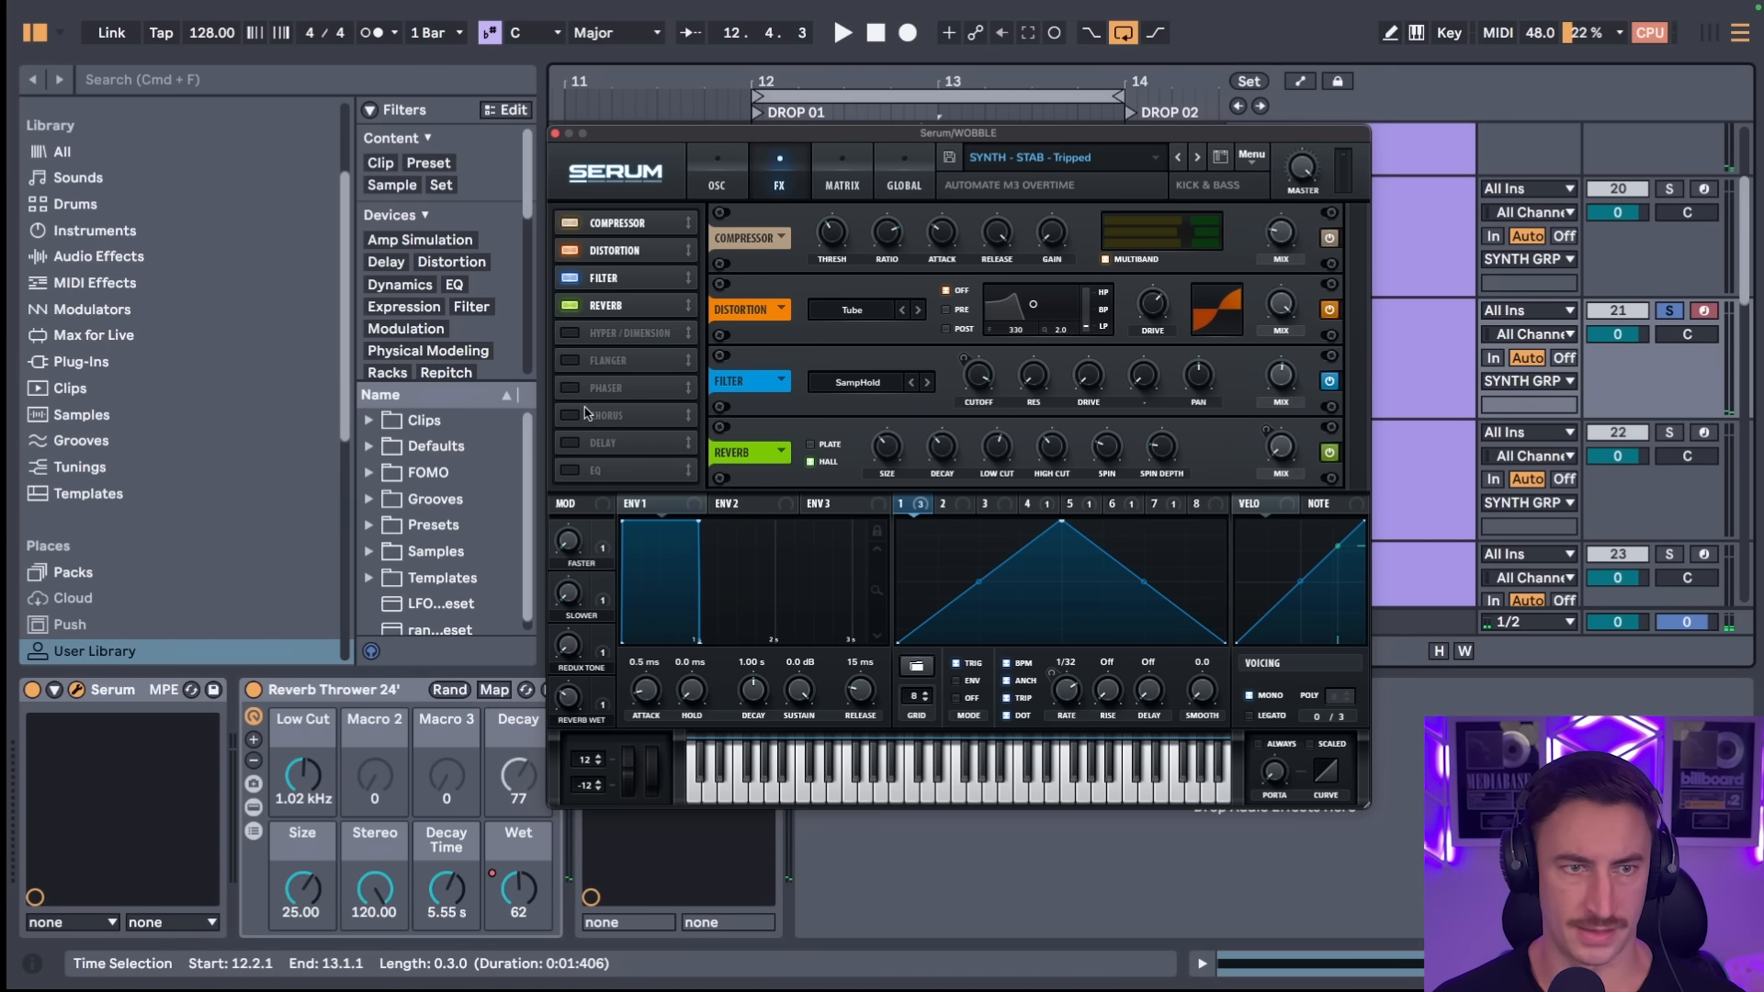
- Close Serum and show WOBBLE's CmpMBnd and Reverb Thrower 24' Wet automation in separate lanes
click(555, 135)
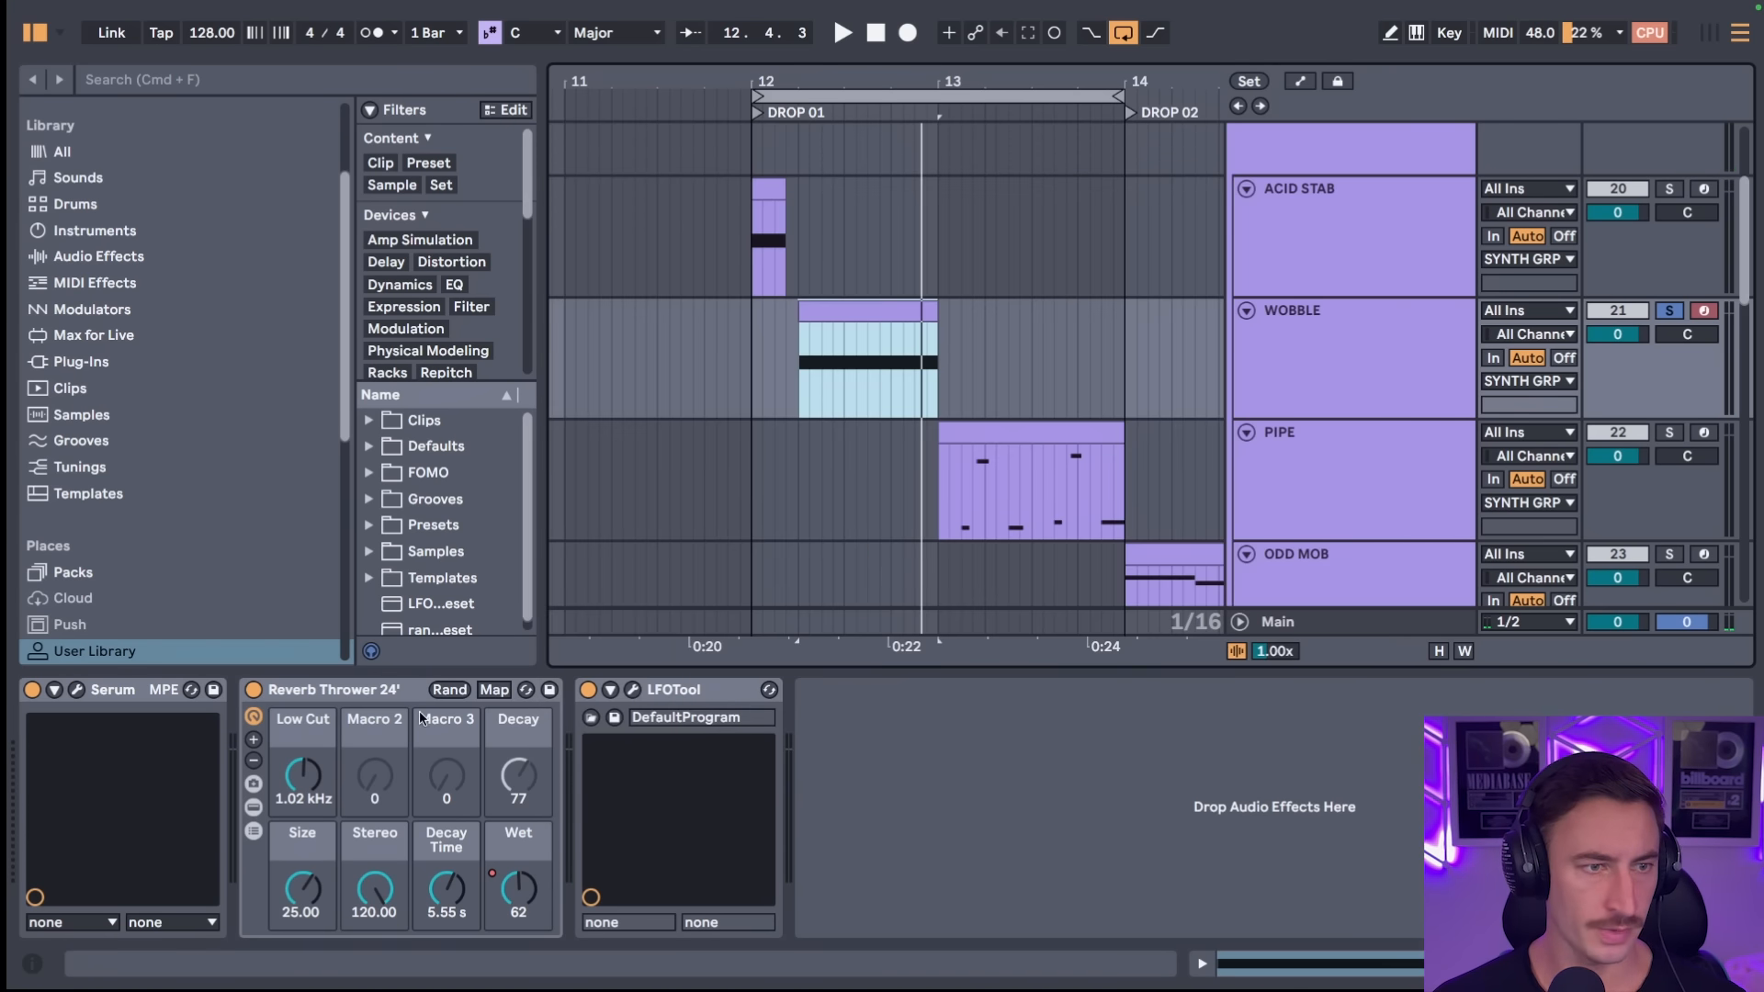
click(374, 693)
key(a)
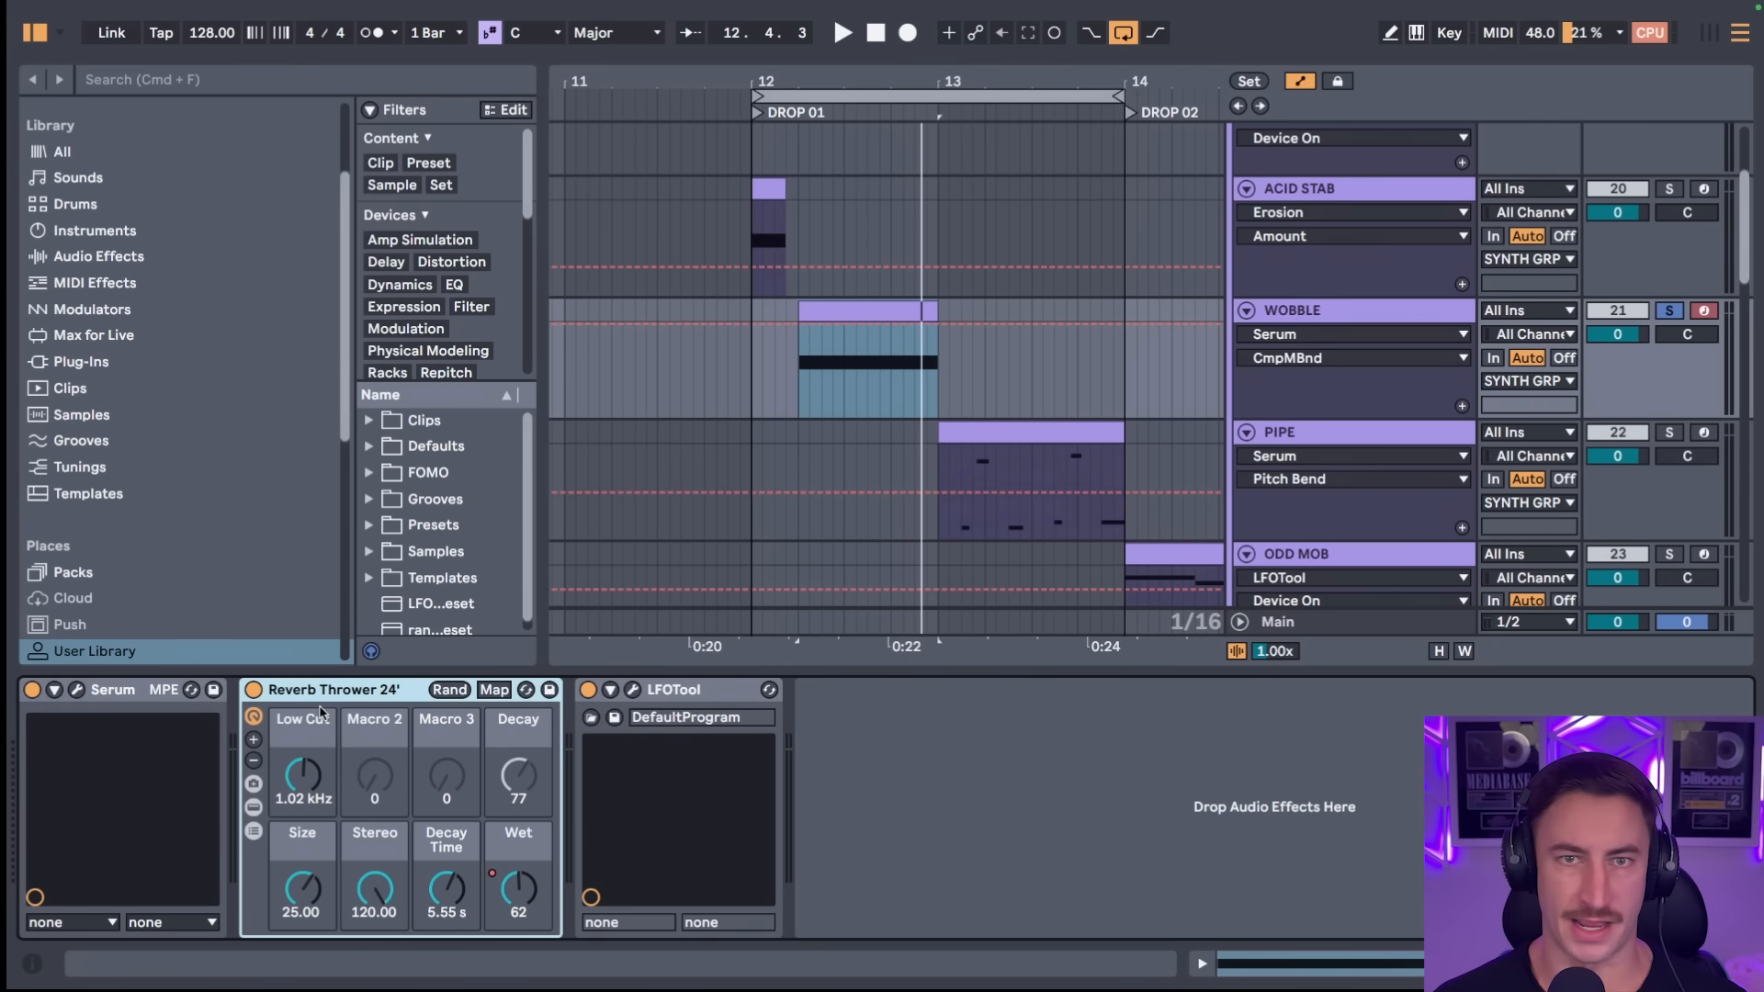
right_click(1309, 400)
click(1341, 428)
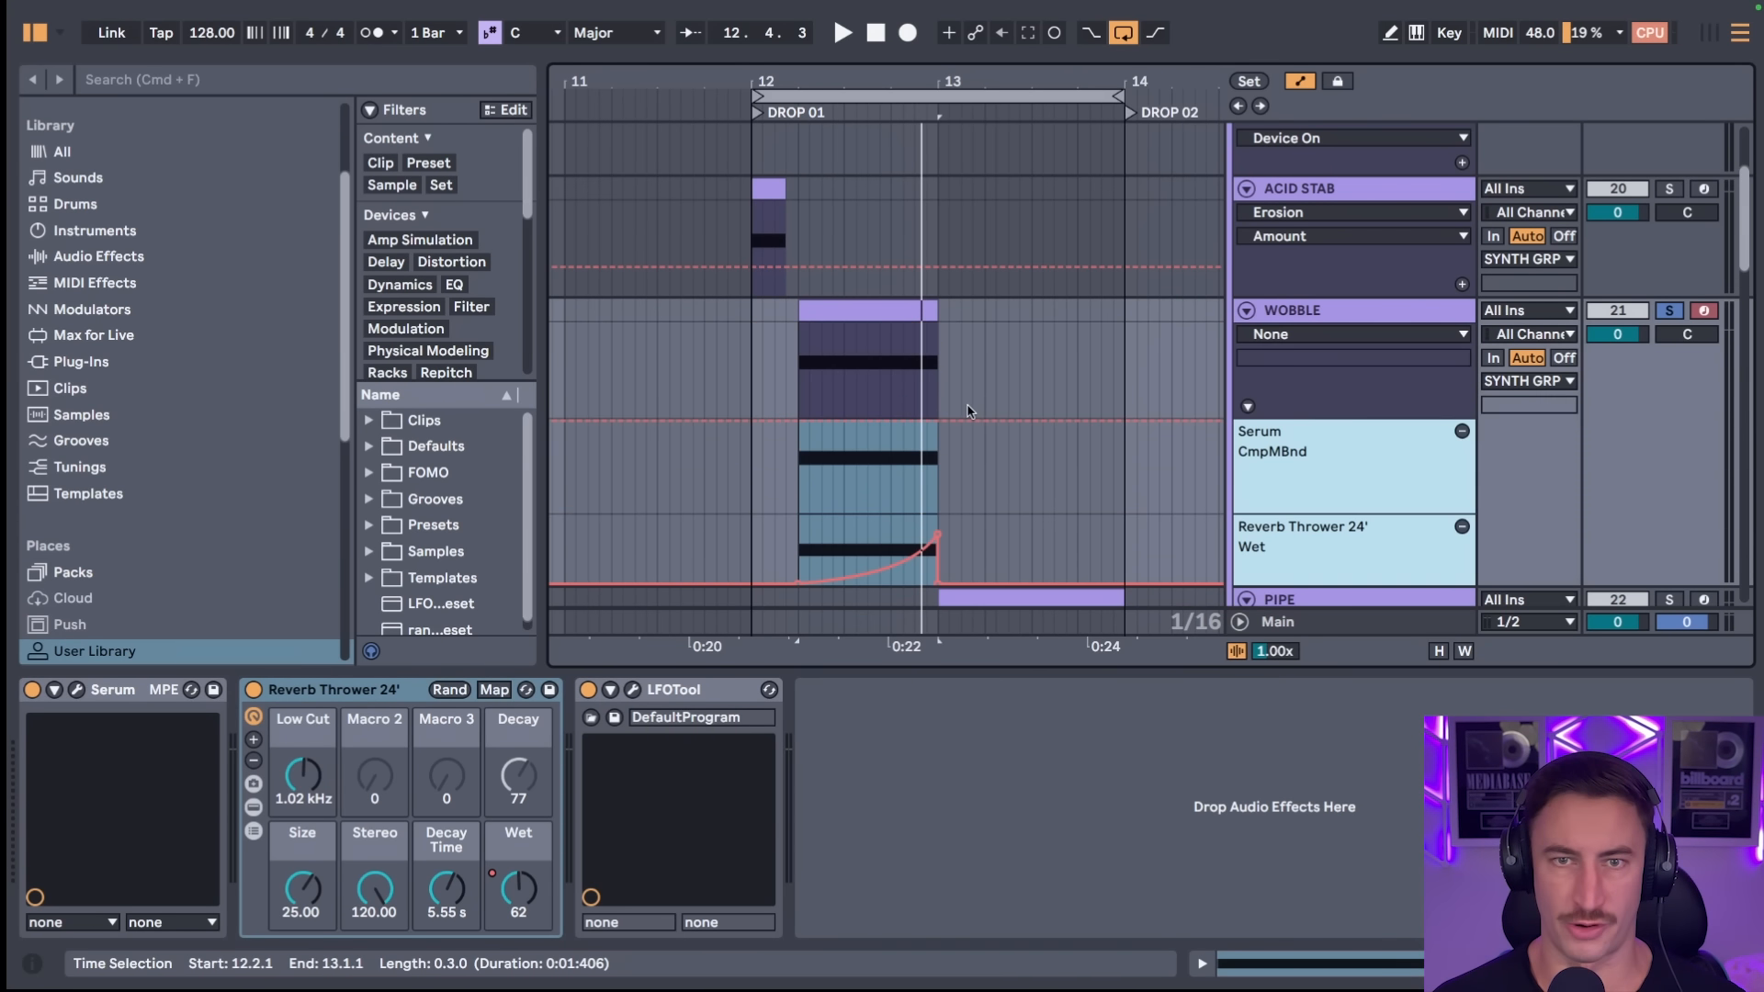
- Select the Reverb Thrower 24' Wet automation from 12.2.1 to 13.1.1 and listen to the rising reverb
scroll(930, 420, down, 3)
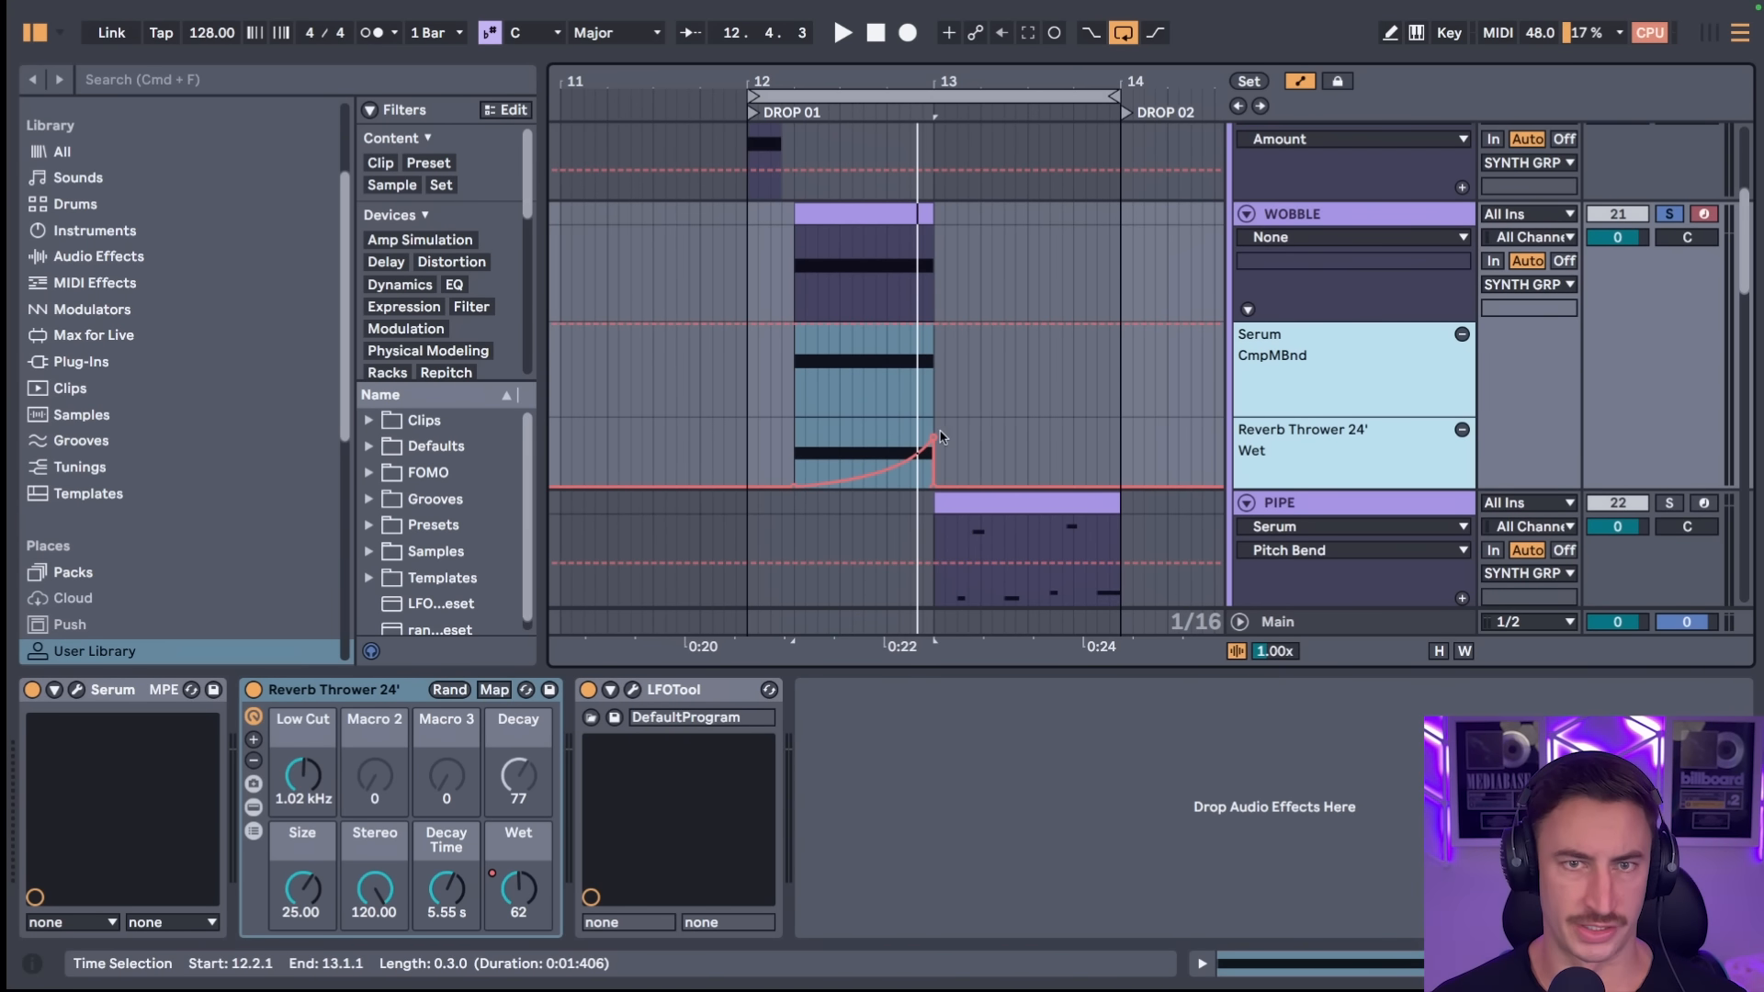
click(788, 445)
drag(791, 444, 935, 446)
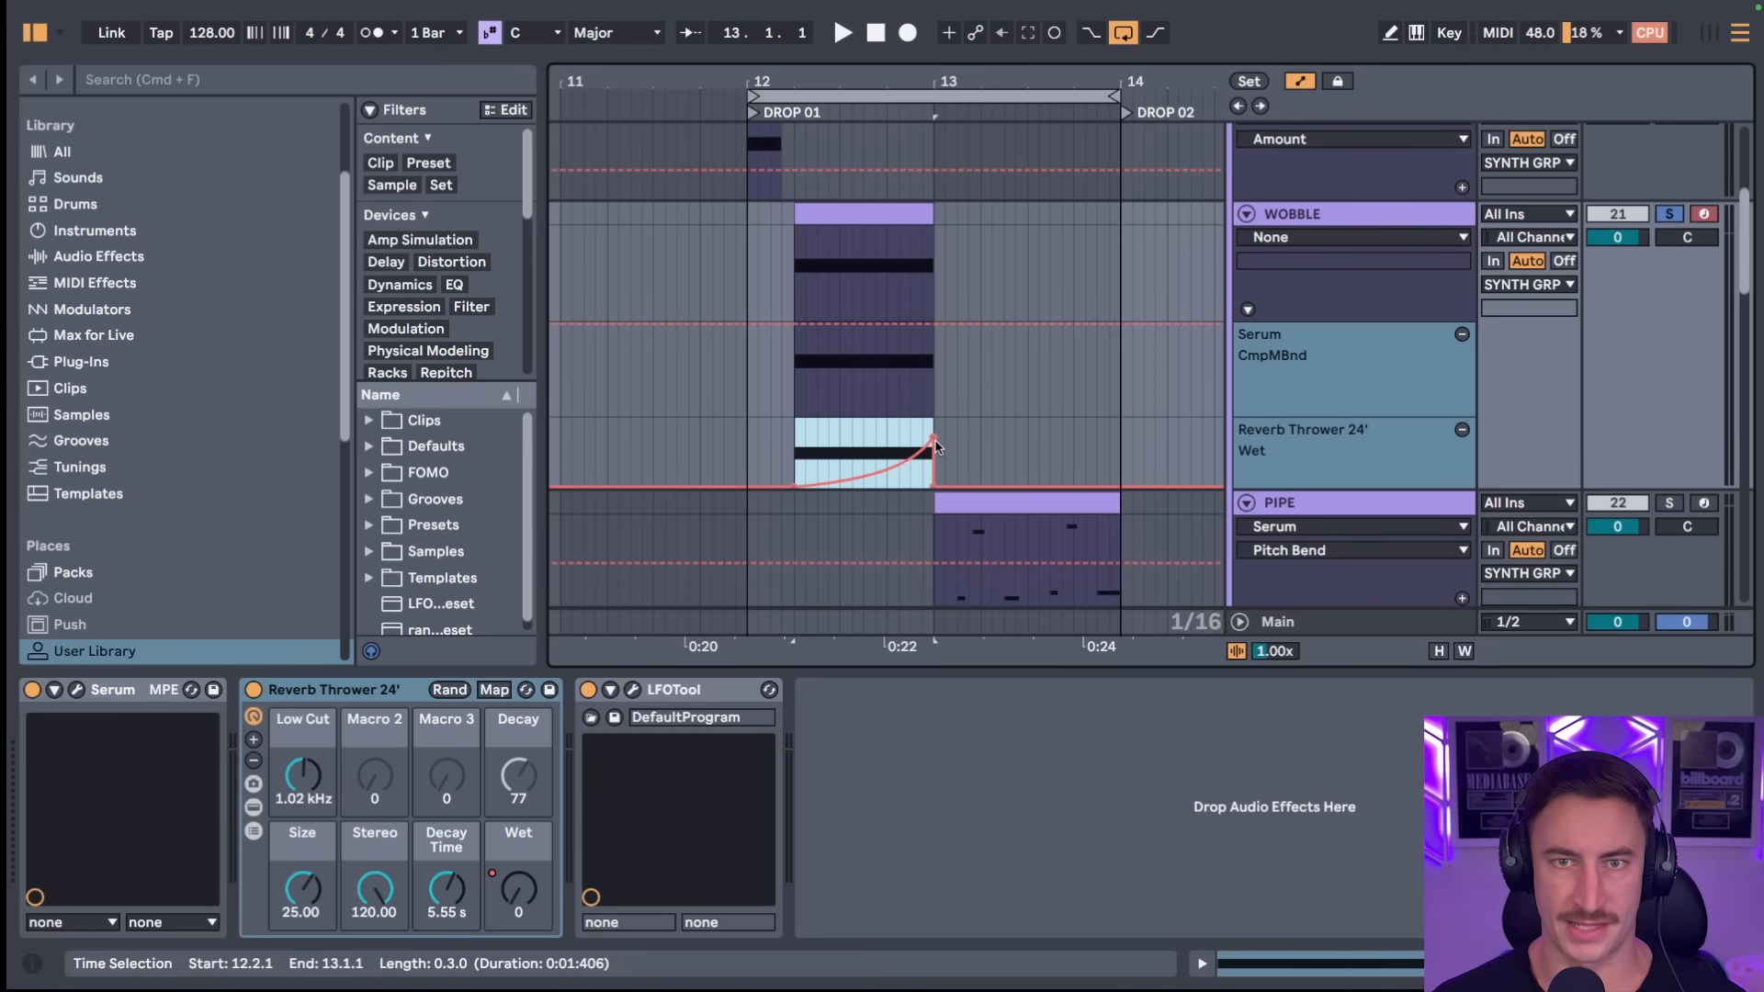
key(space)
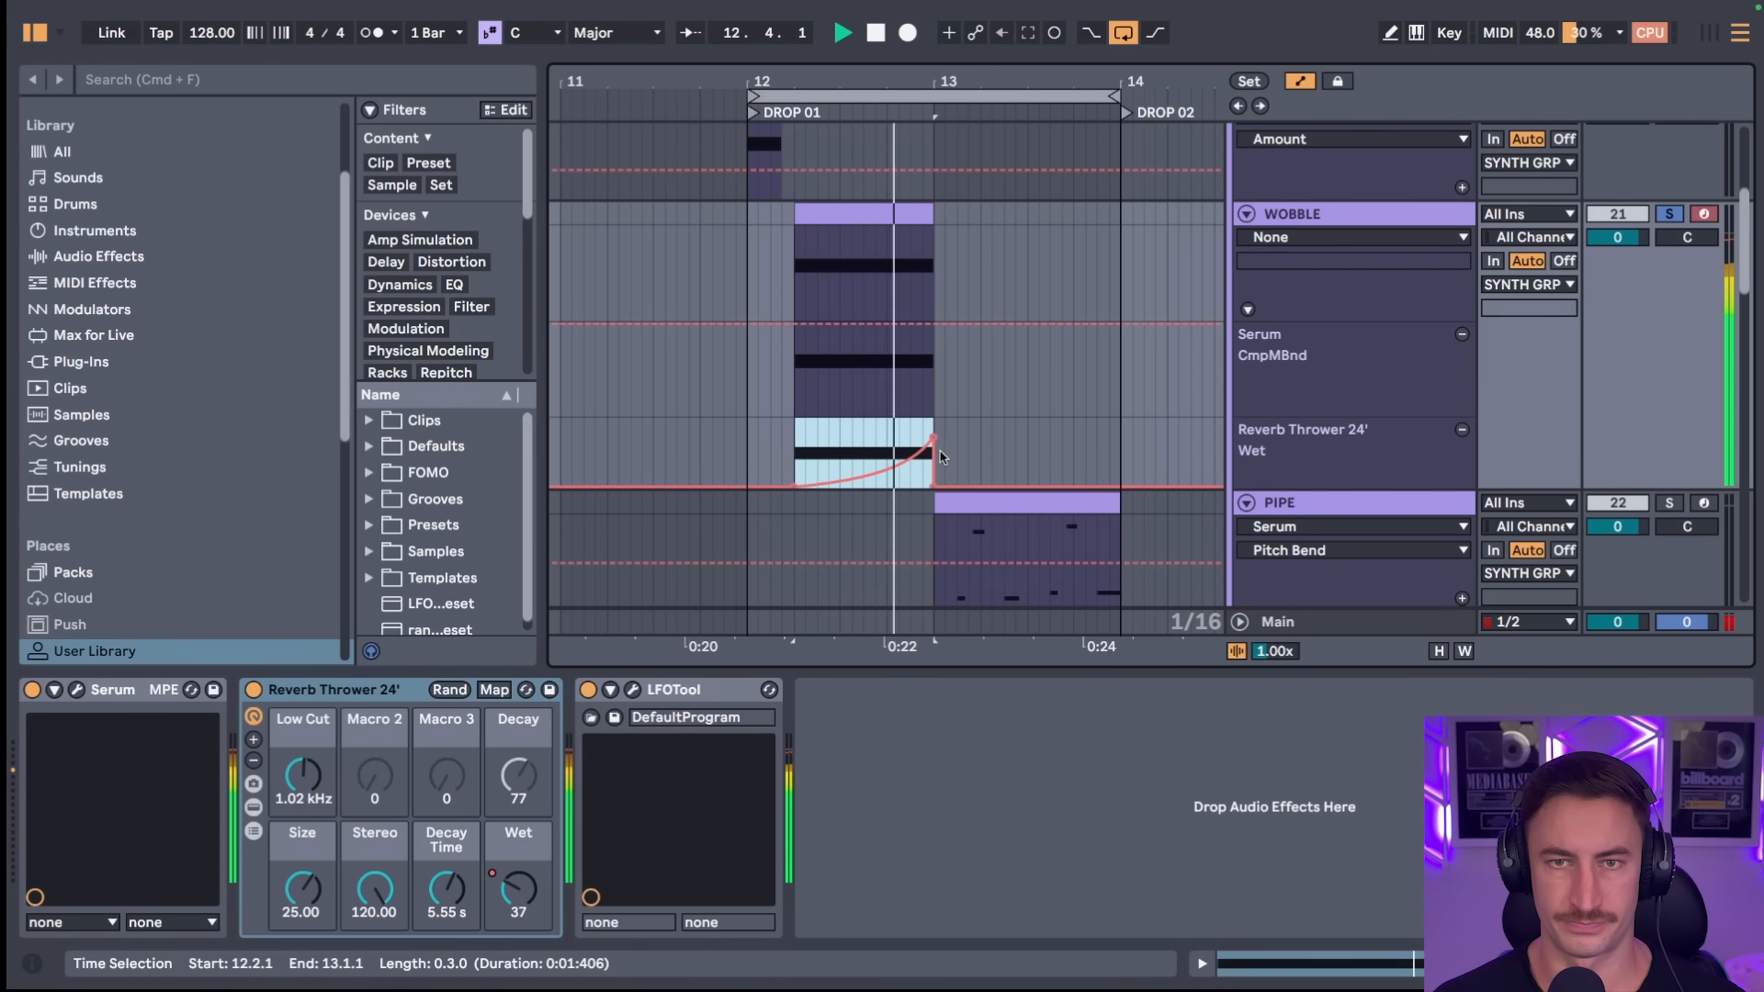
key(space)
click(798, 444)
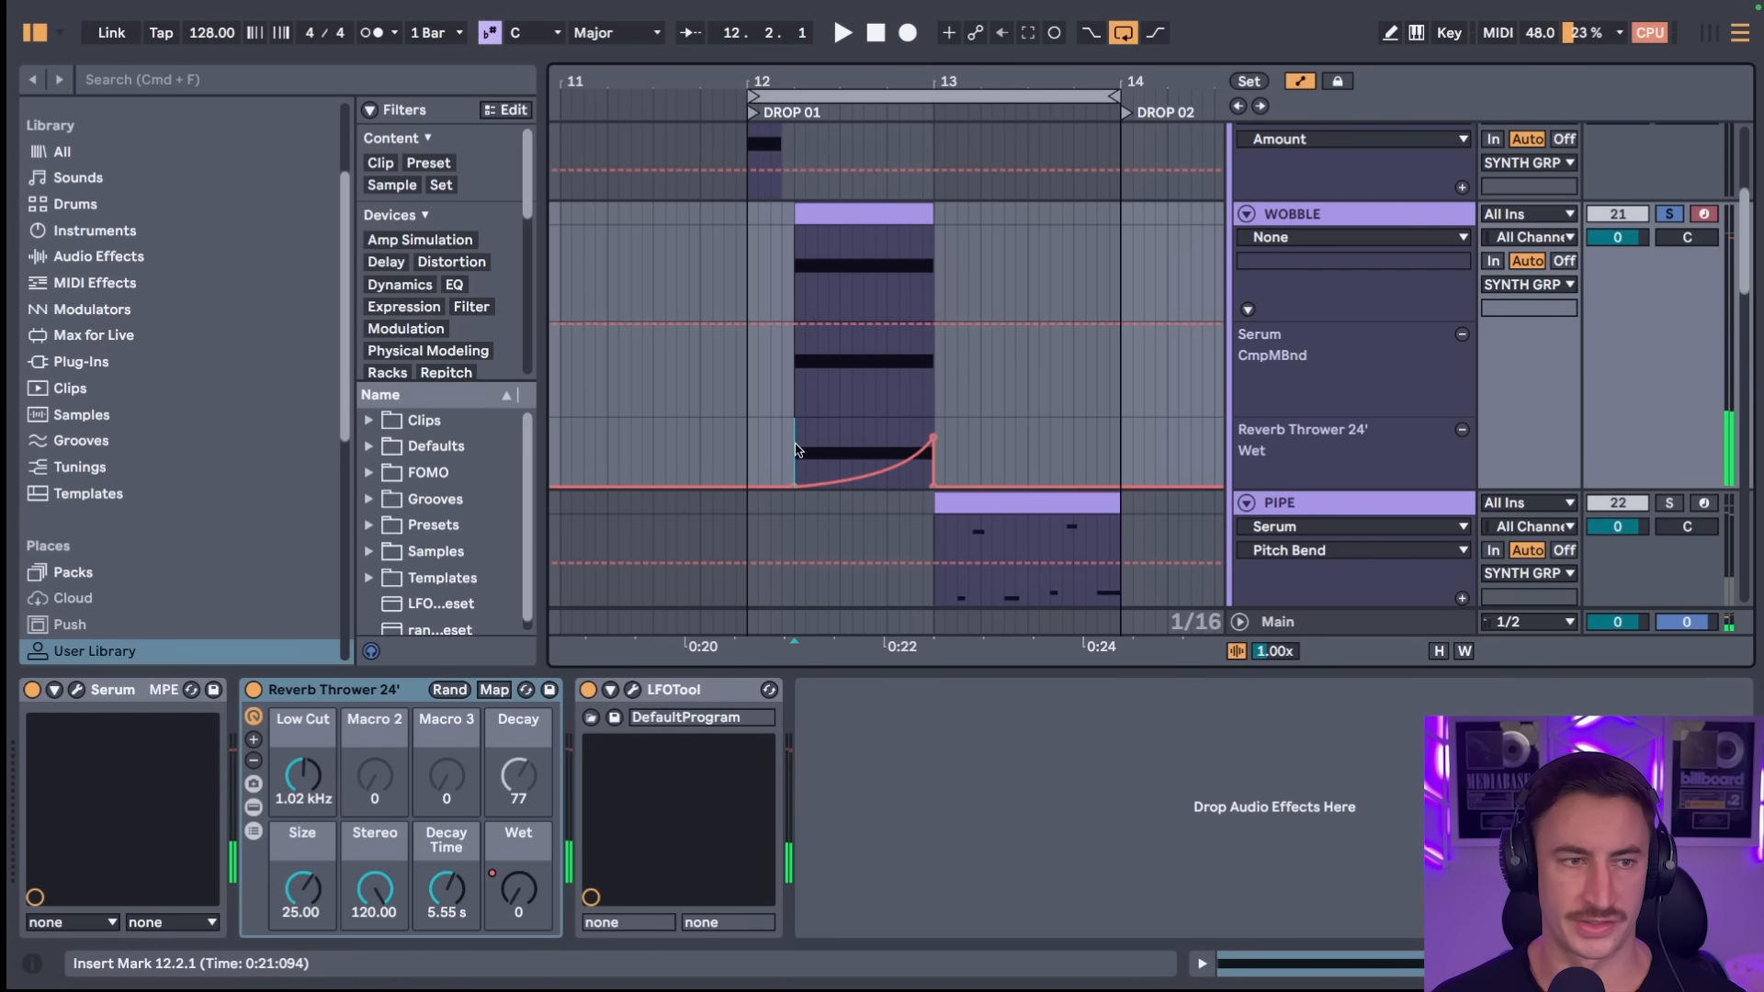
- Hide the automation and play from the start of the PIPE clip at 13.1.1
key(a)
click(904, 412)
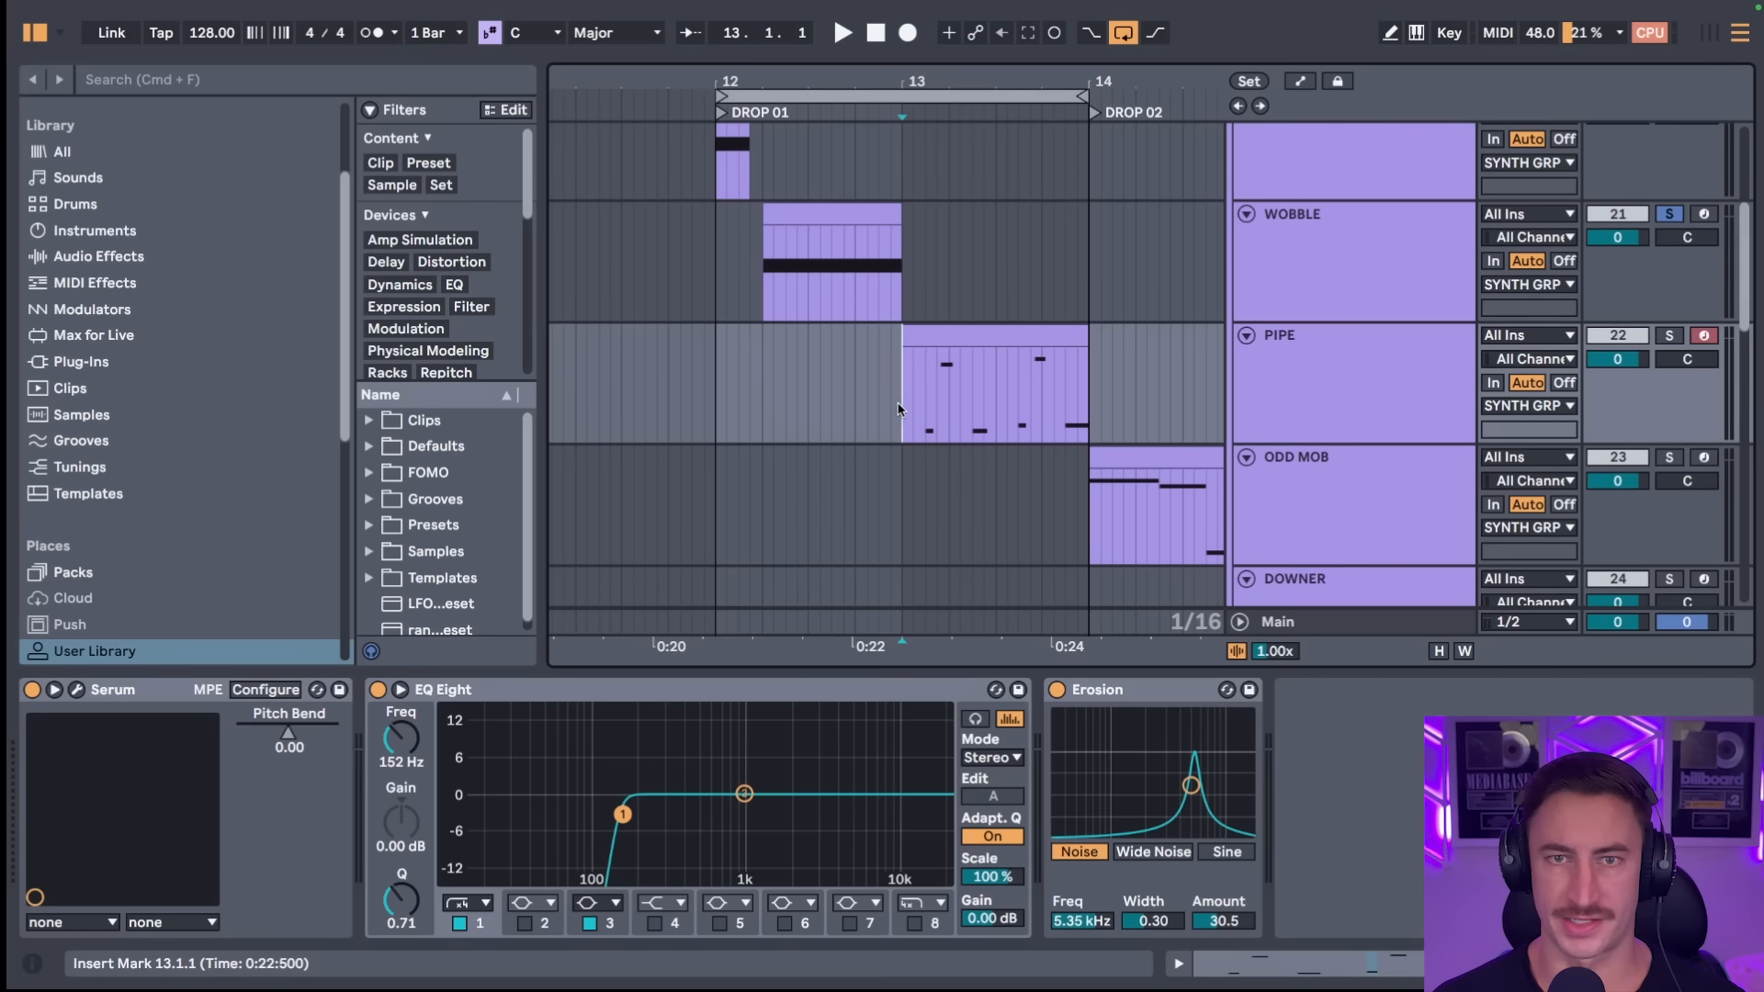
key(space)
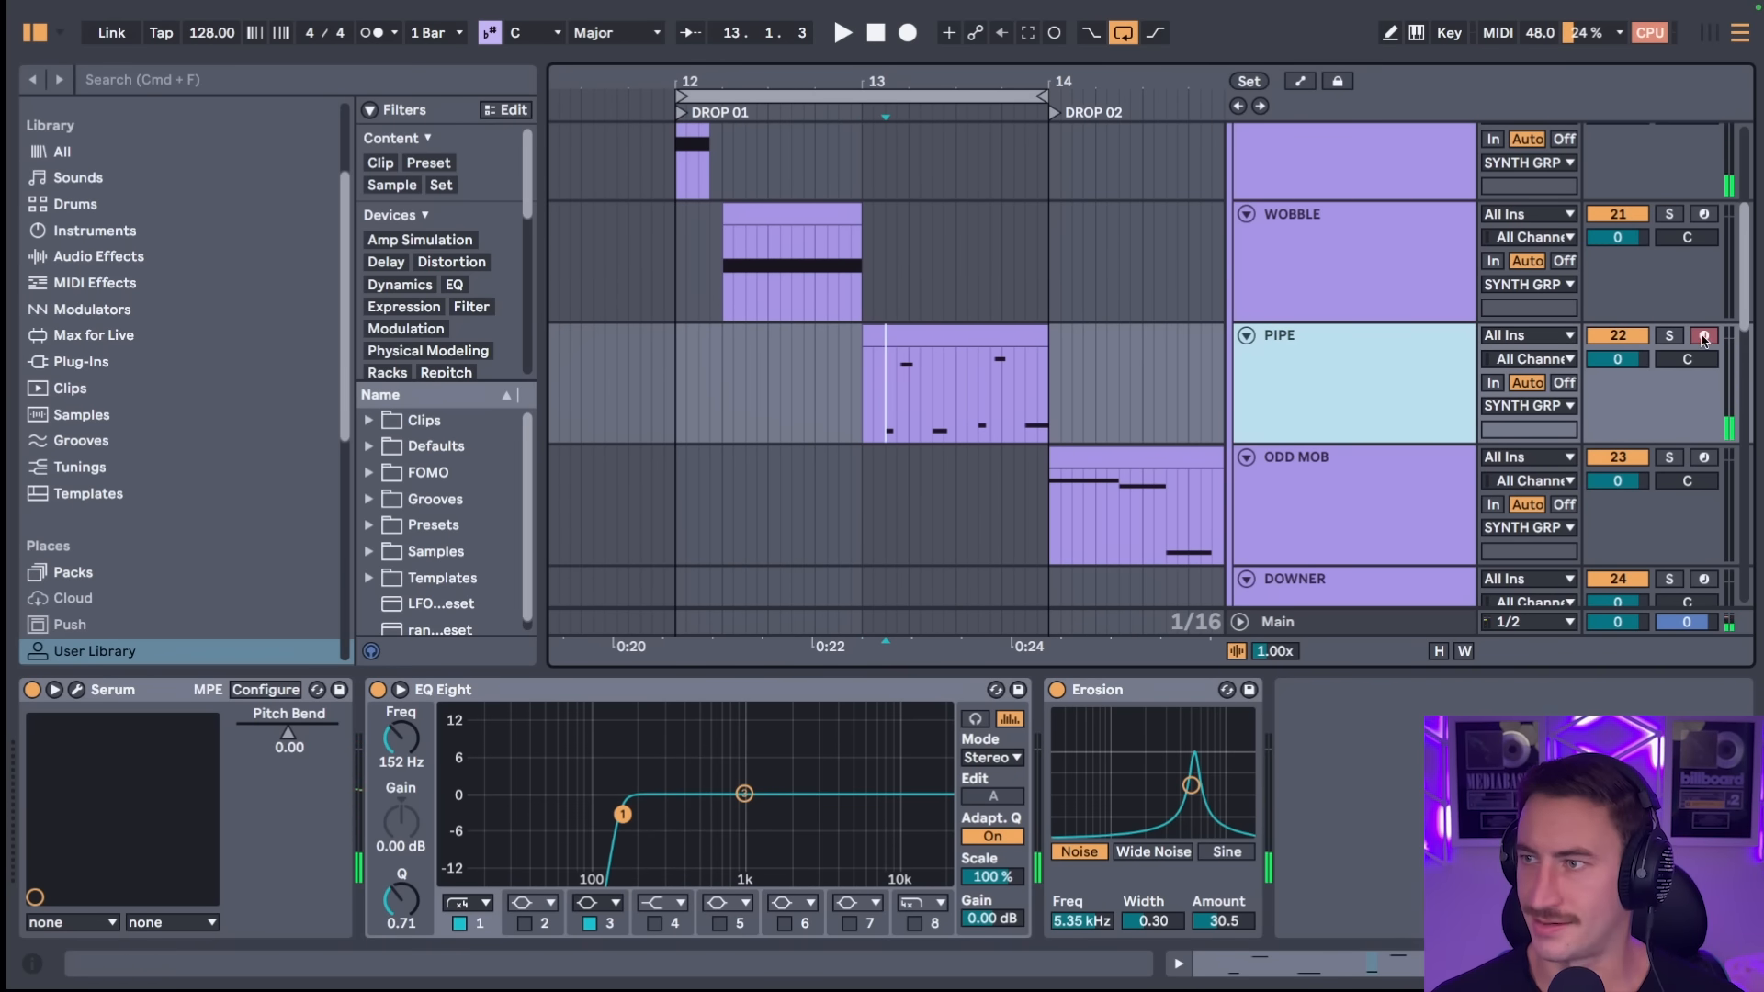
- Solo the PIPE track and open its Serum instrument
click(1670, 337)
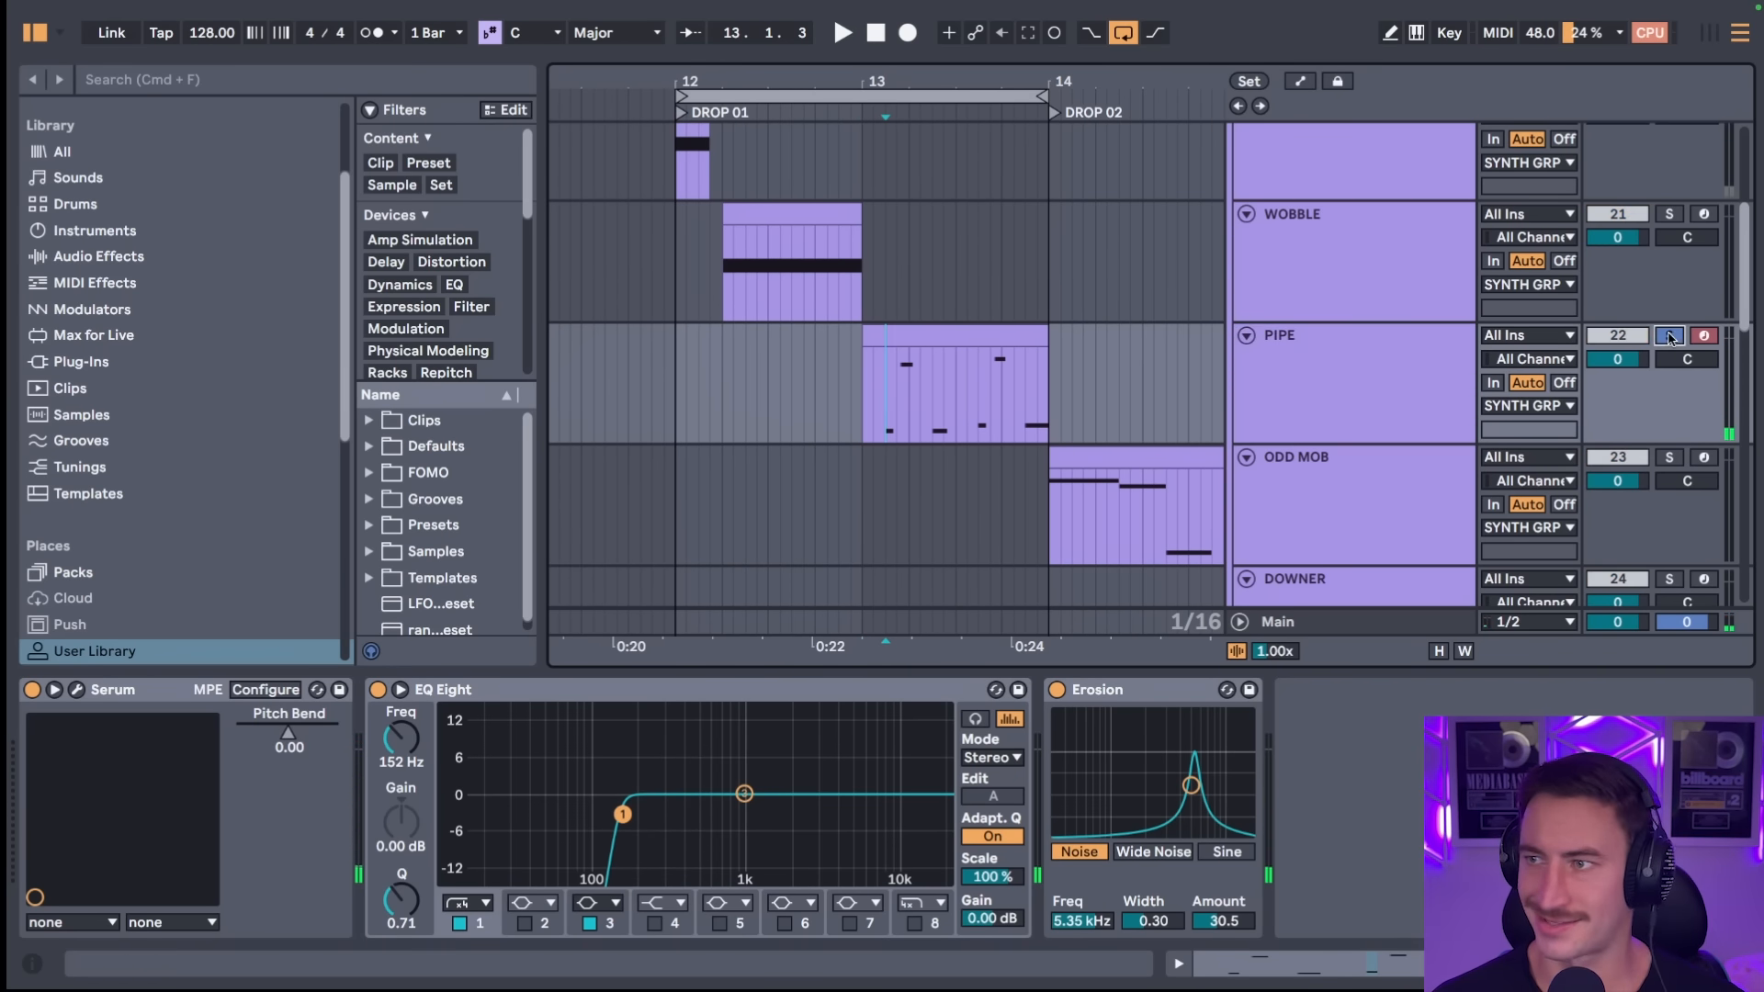
click(1319, 374)
click(76, 689)
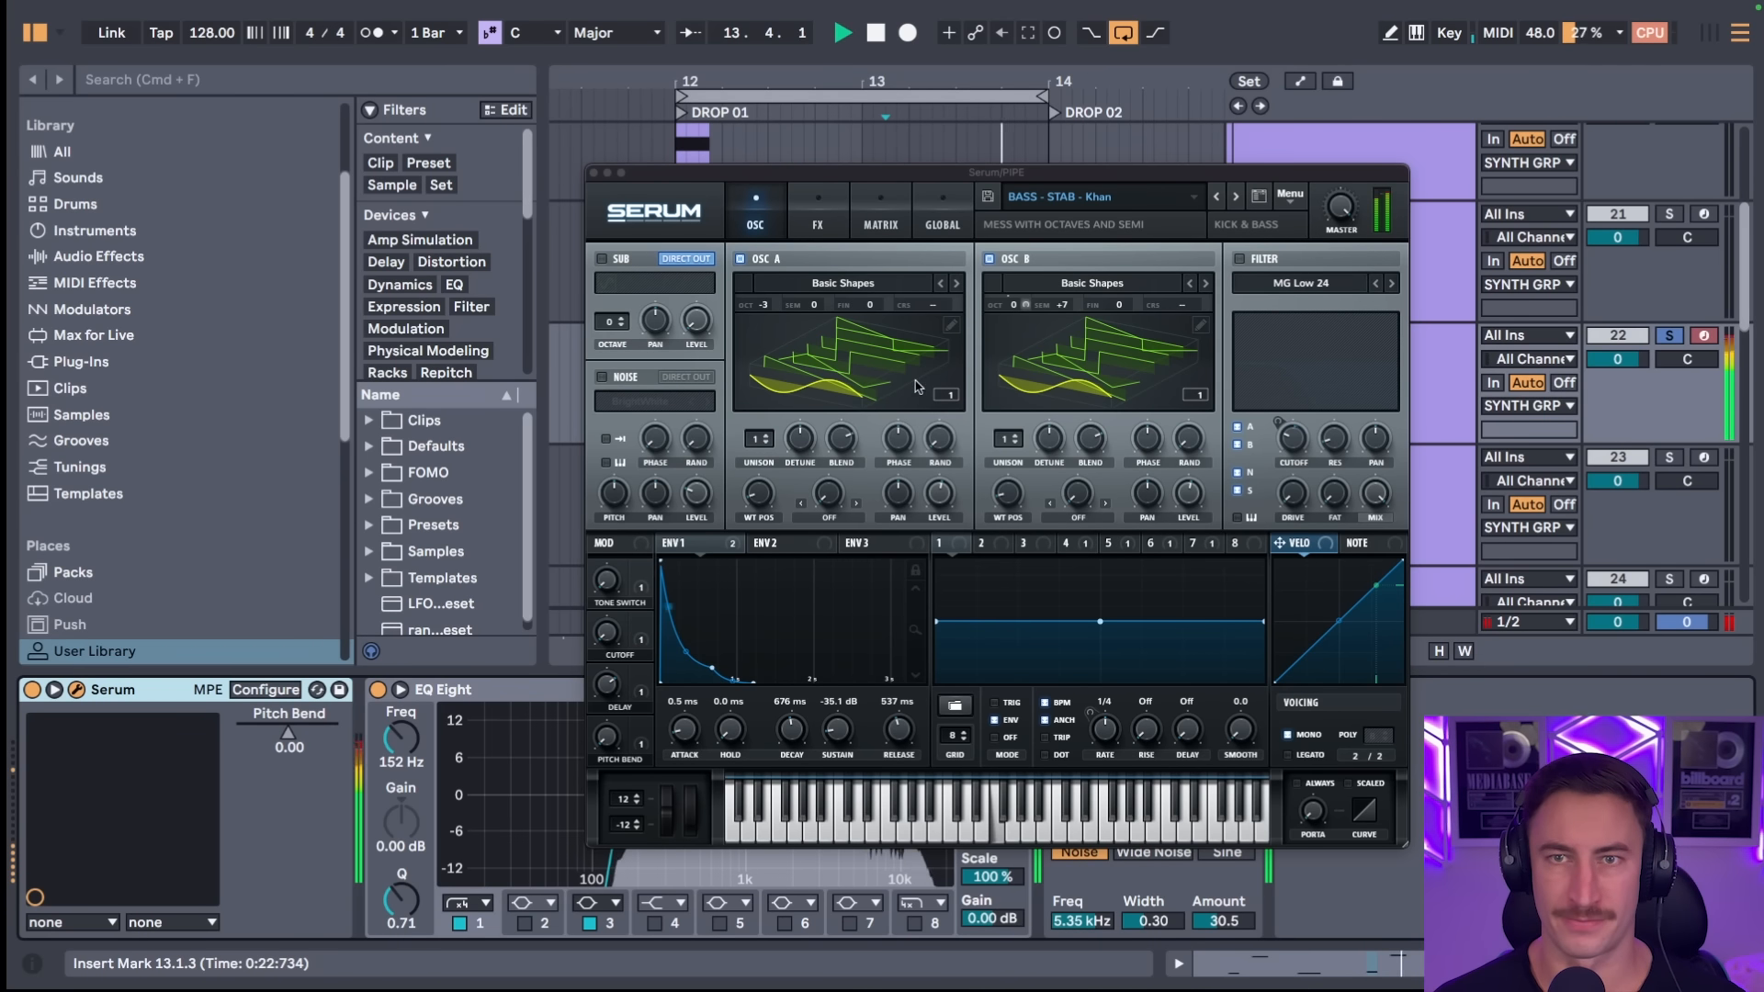
- Switch the Basic Shapes displays of oscillators A and B to 2D waveforms, play PIPE and check oscillator B's semitone offset
click(877, 366)
click(1134, 365)
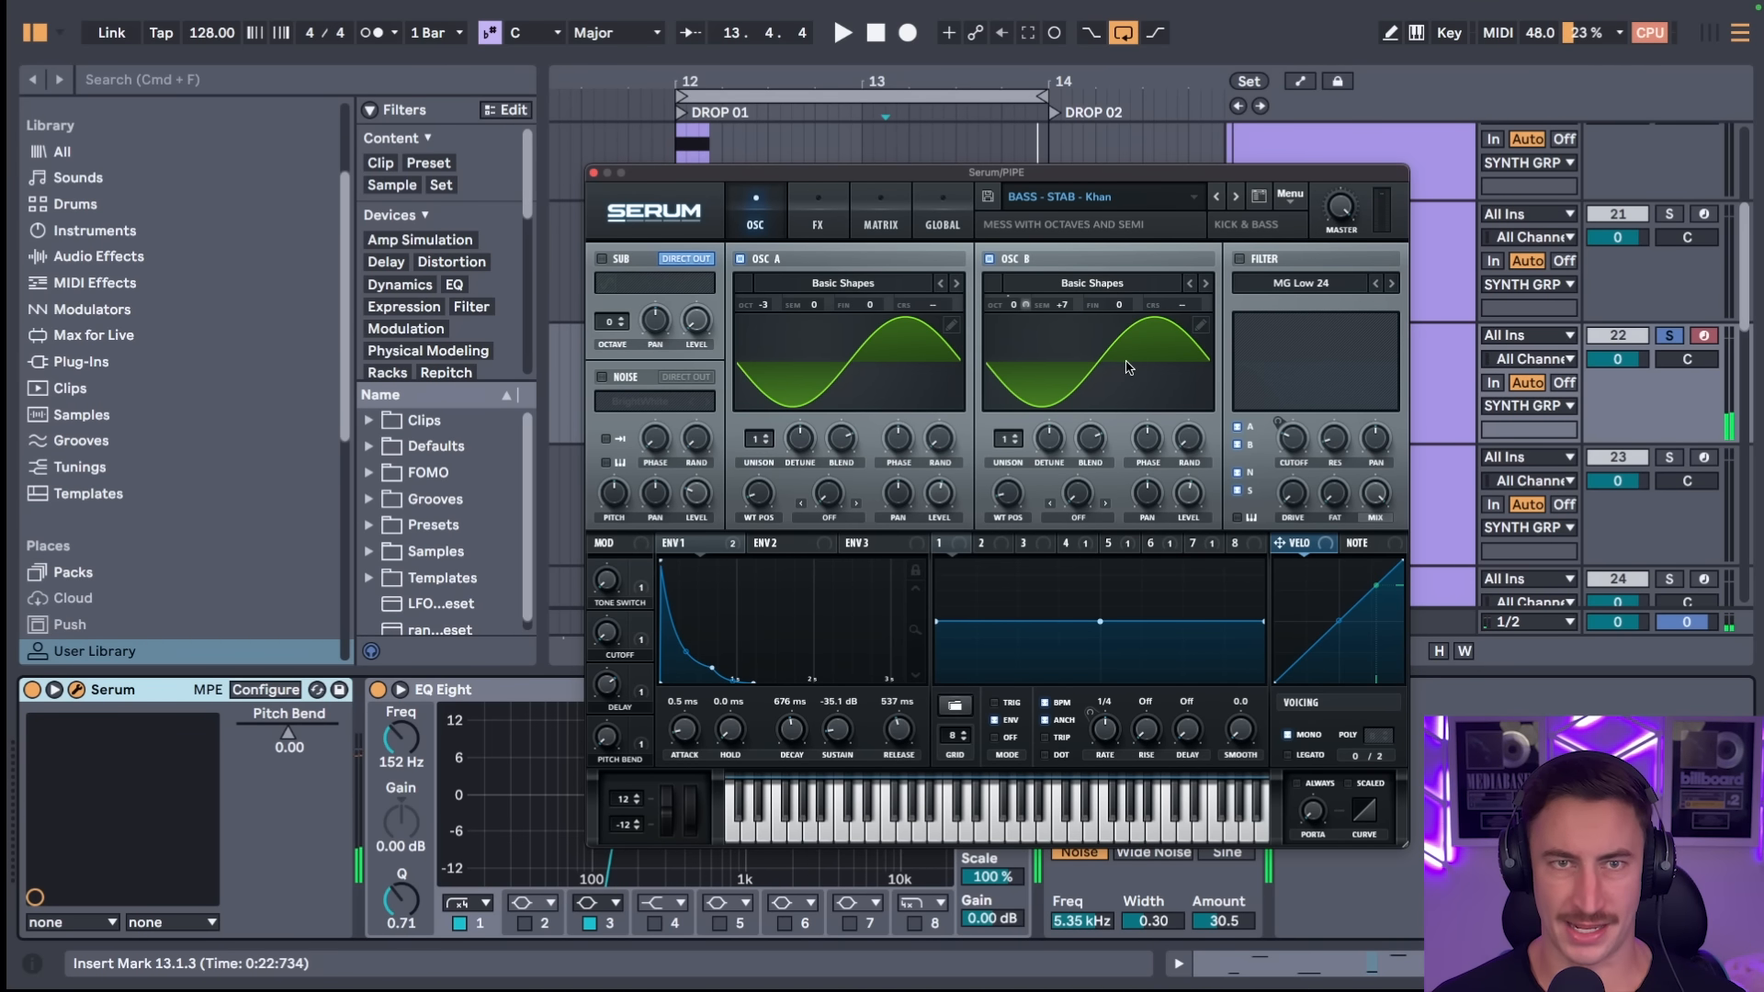
key(space)
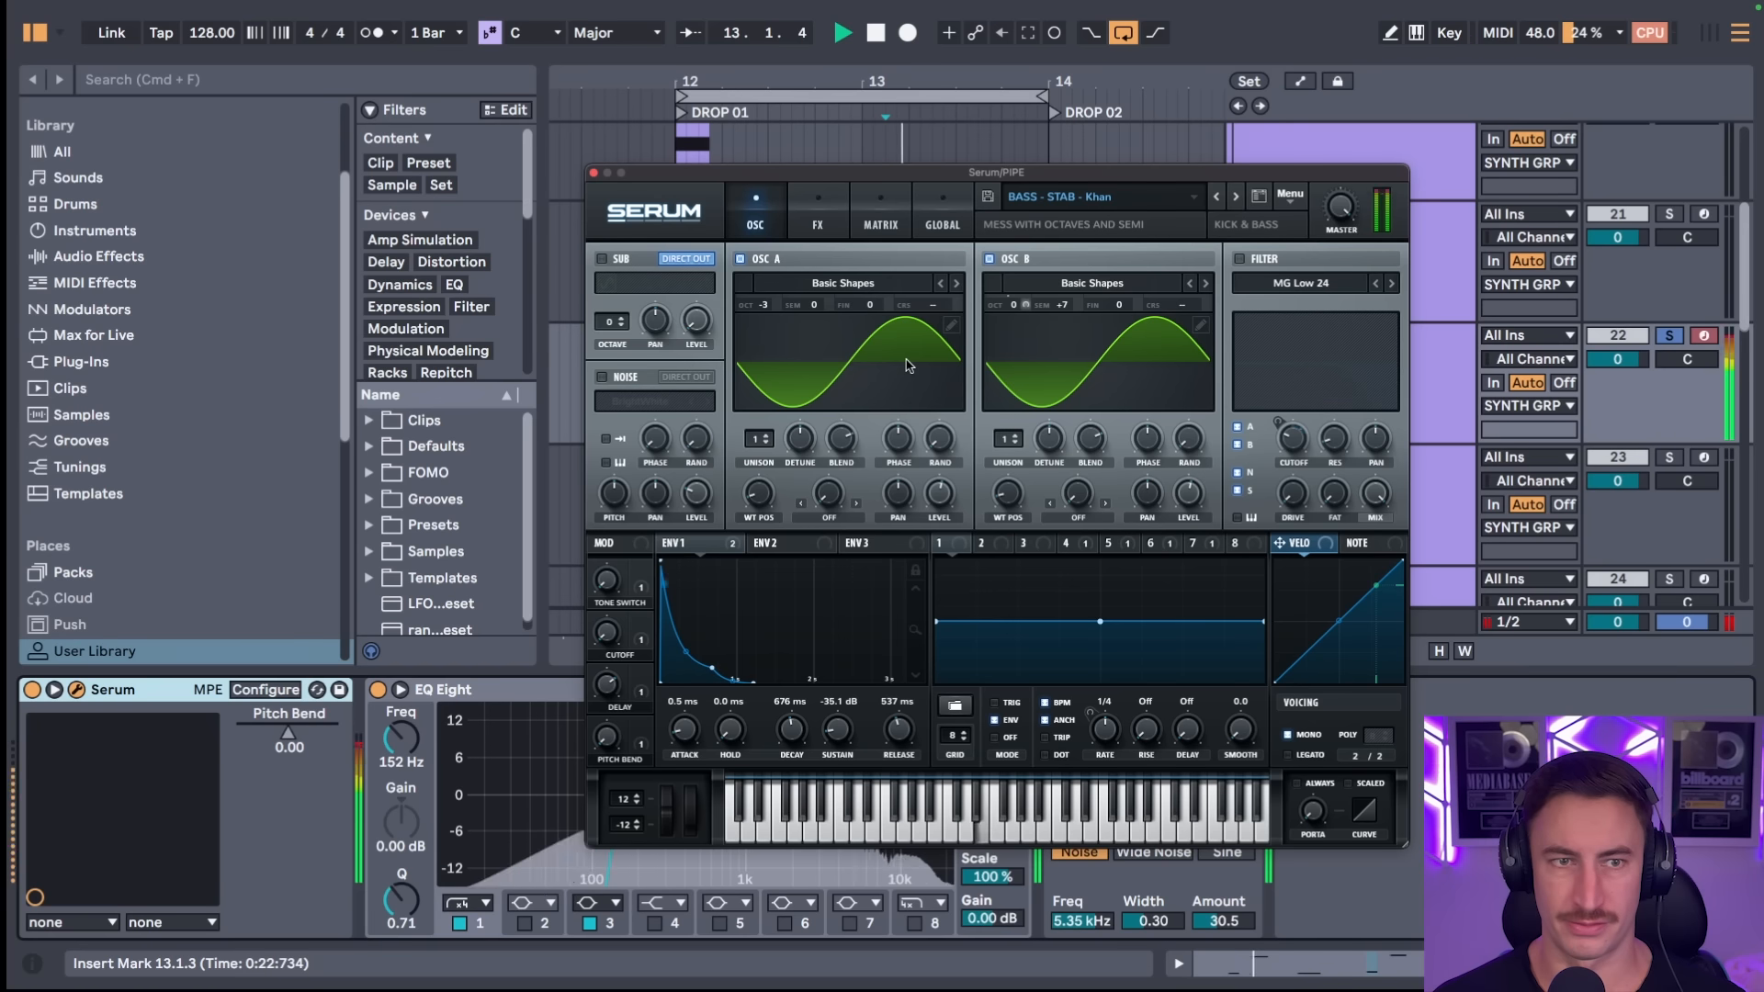
key(space)
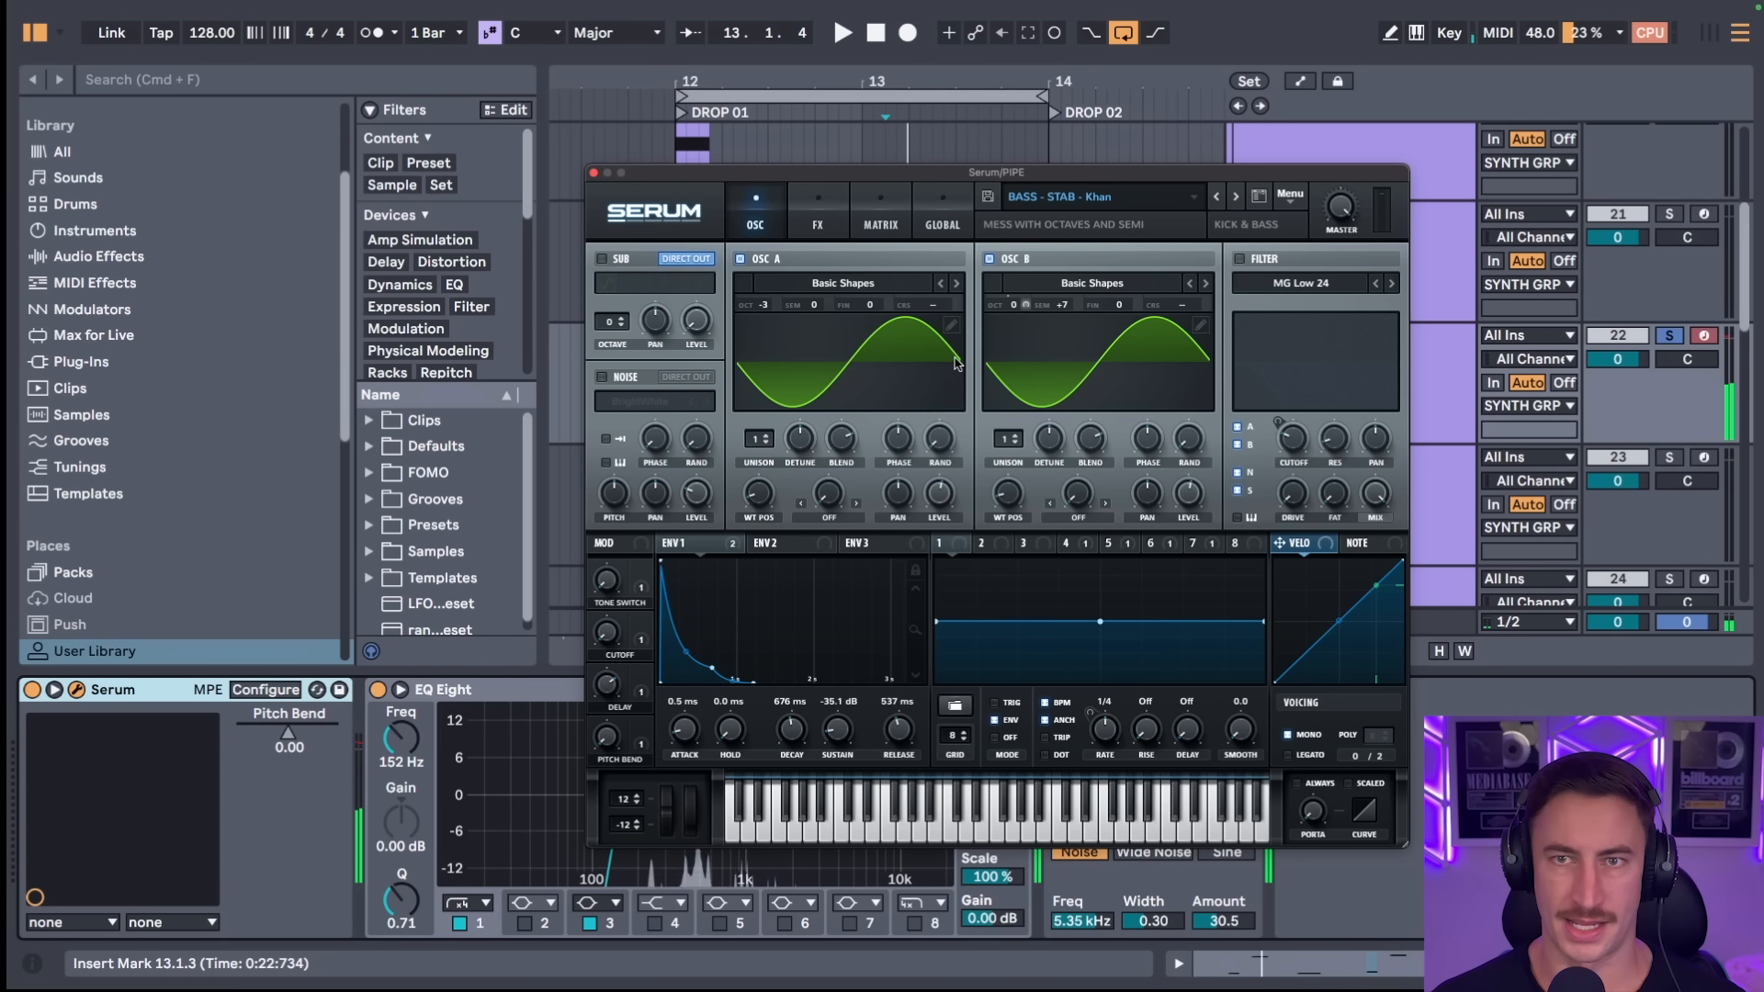
drag(1066, 309, 1065, 285)
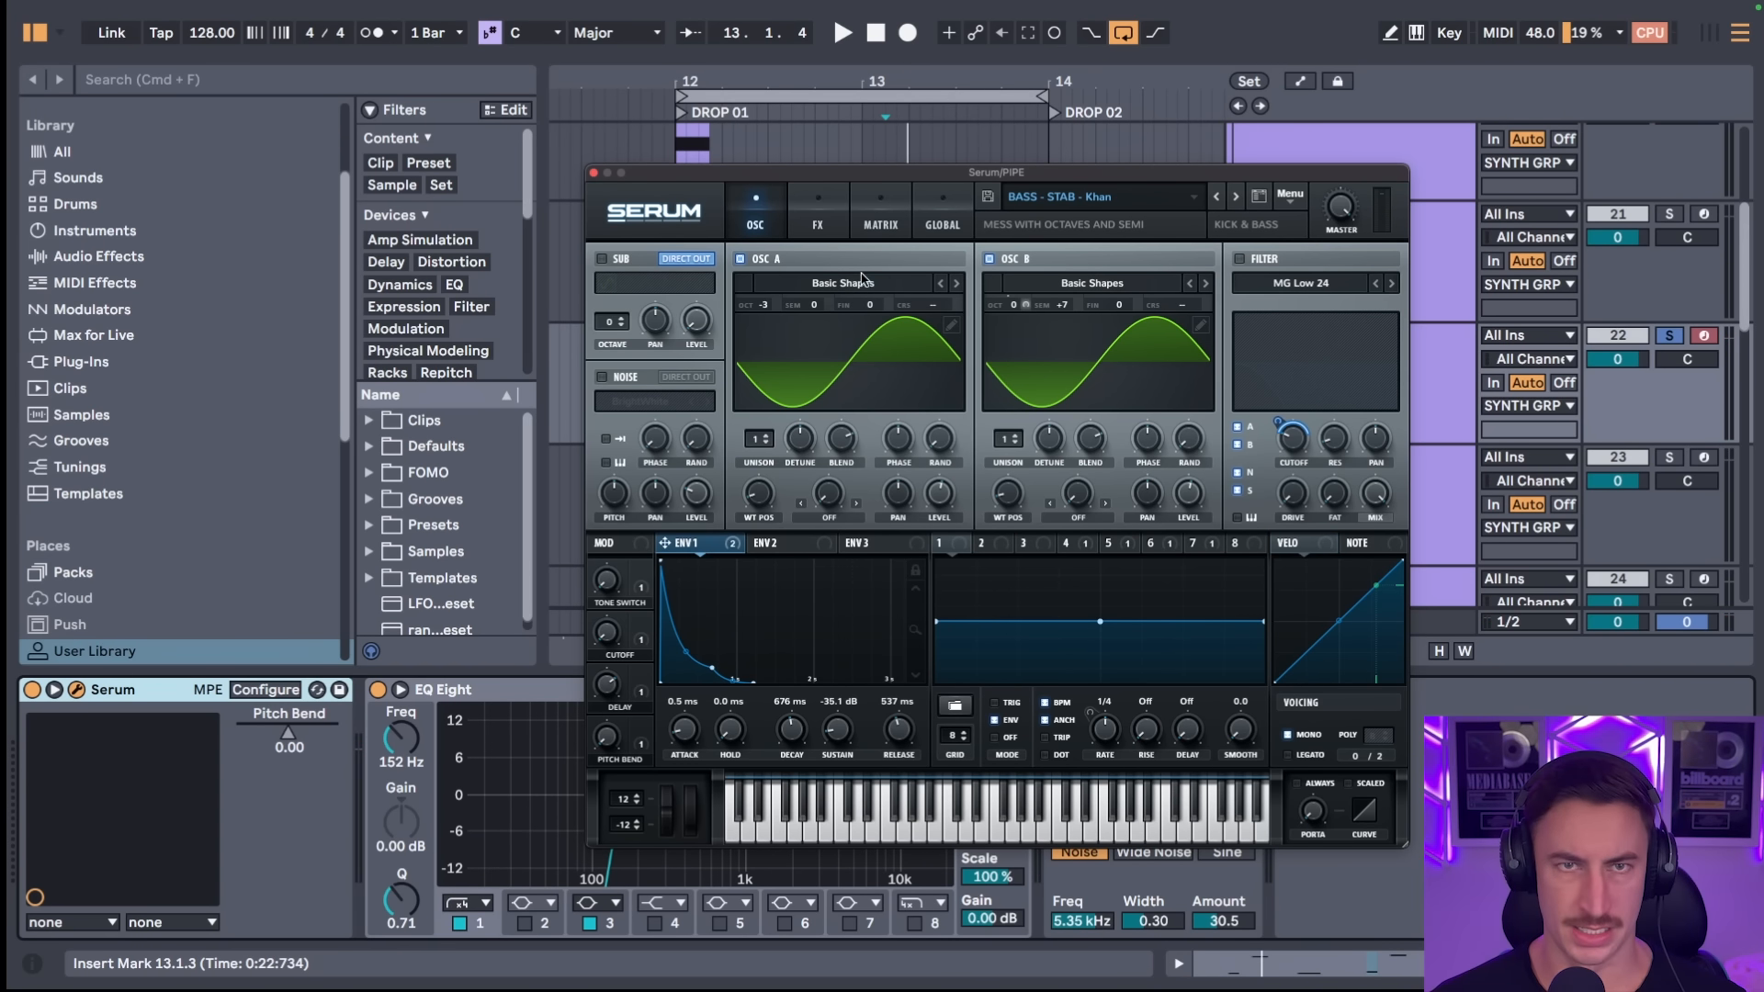
- Bypass the Distortion effect in PIPE's Serum during playback and re-enable it to compare the sound
click(820, 225)
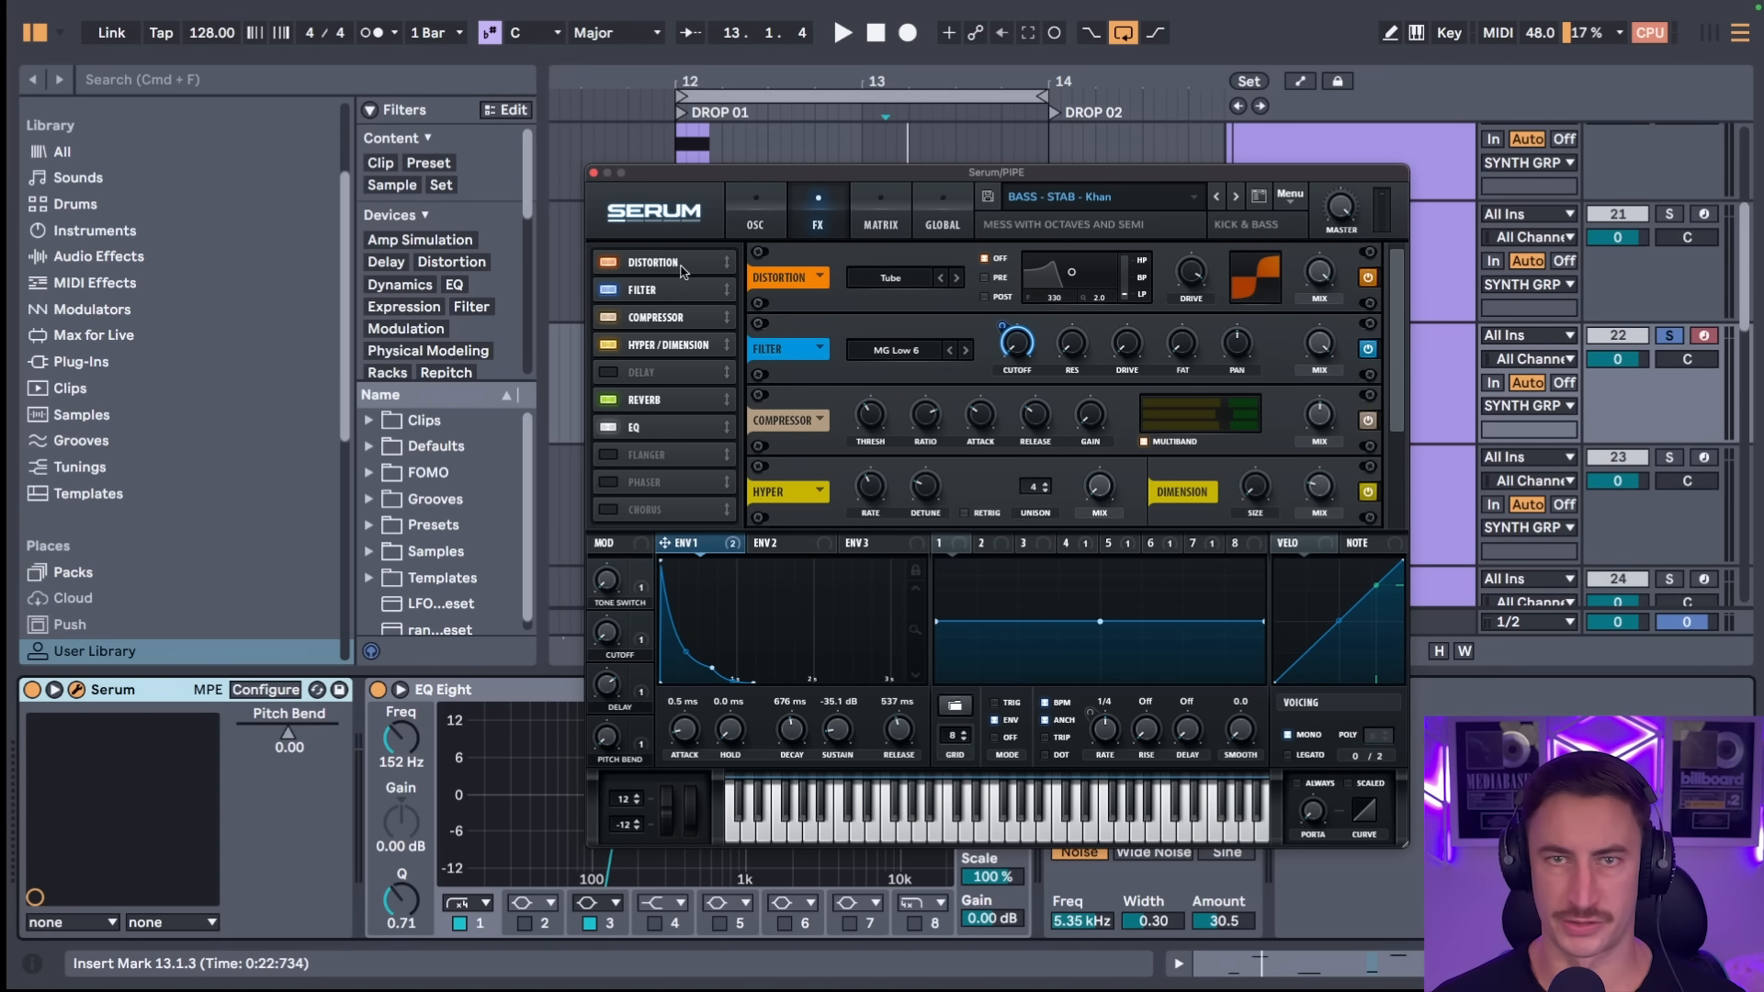
click(608, 263)
key(space)
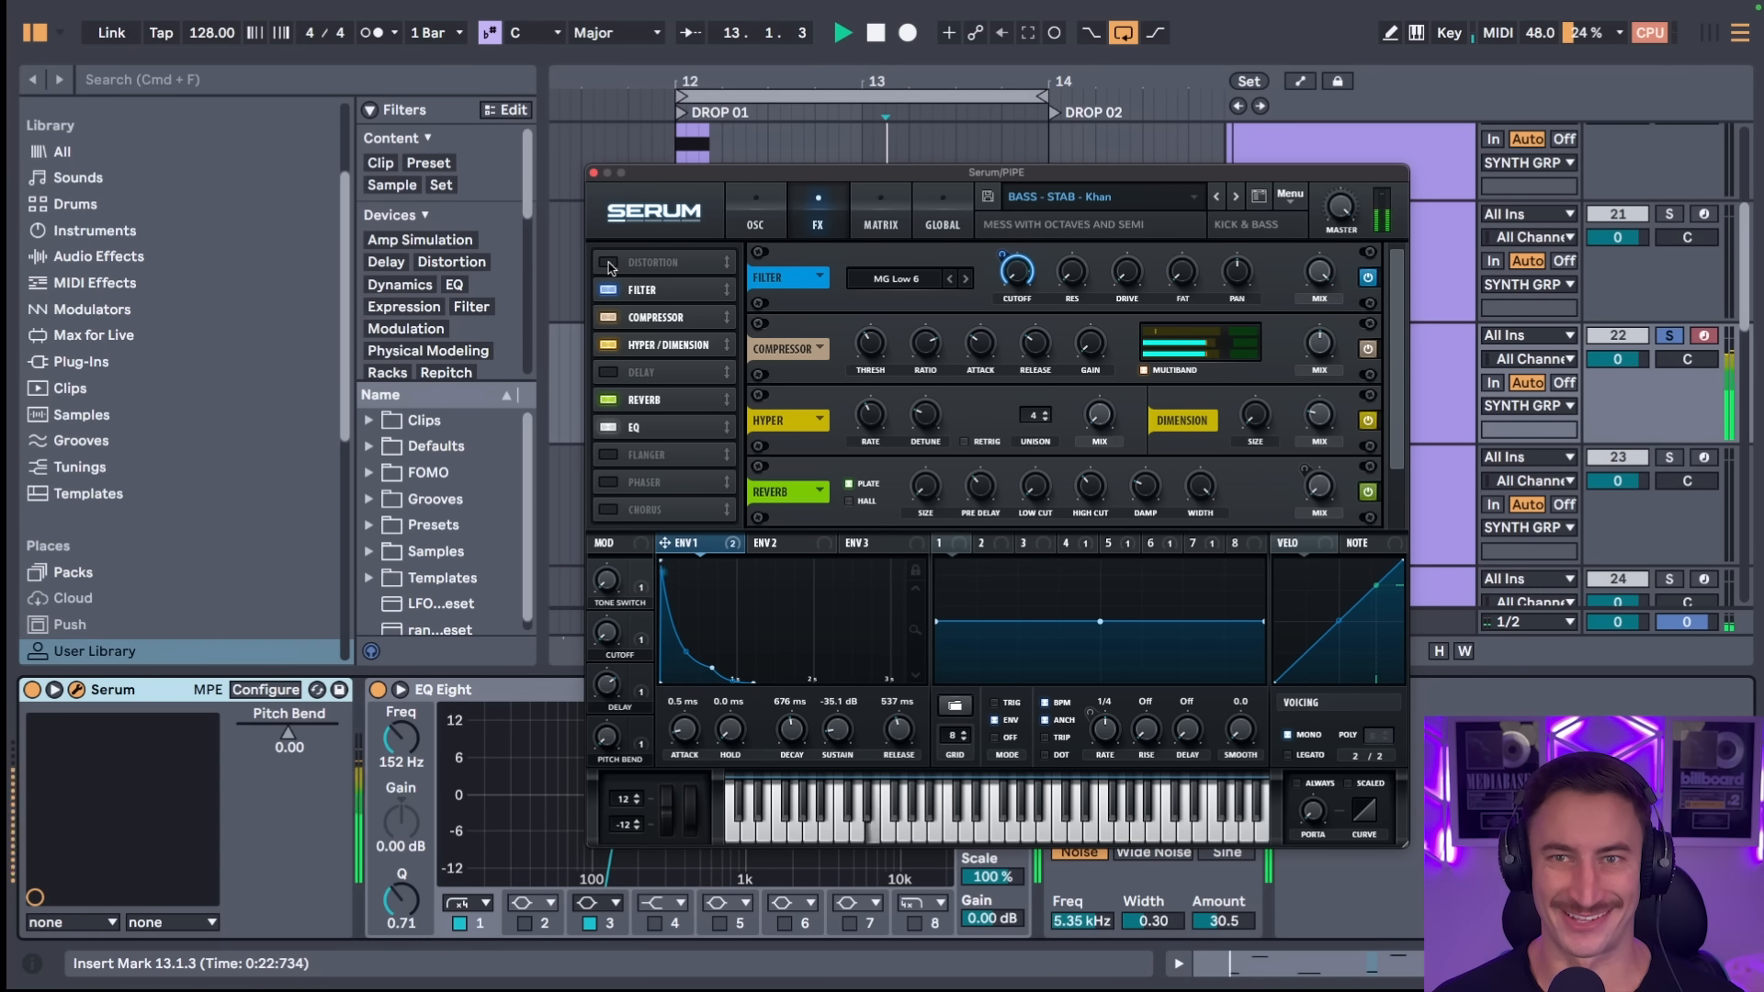
click(608, 263)
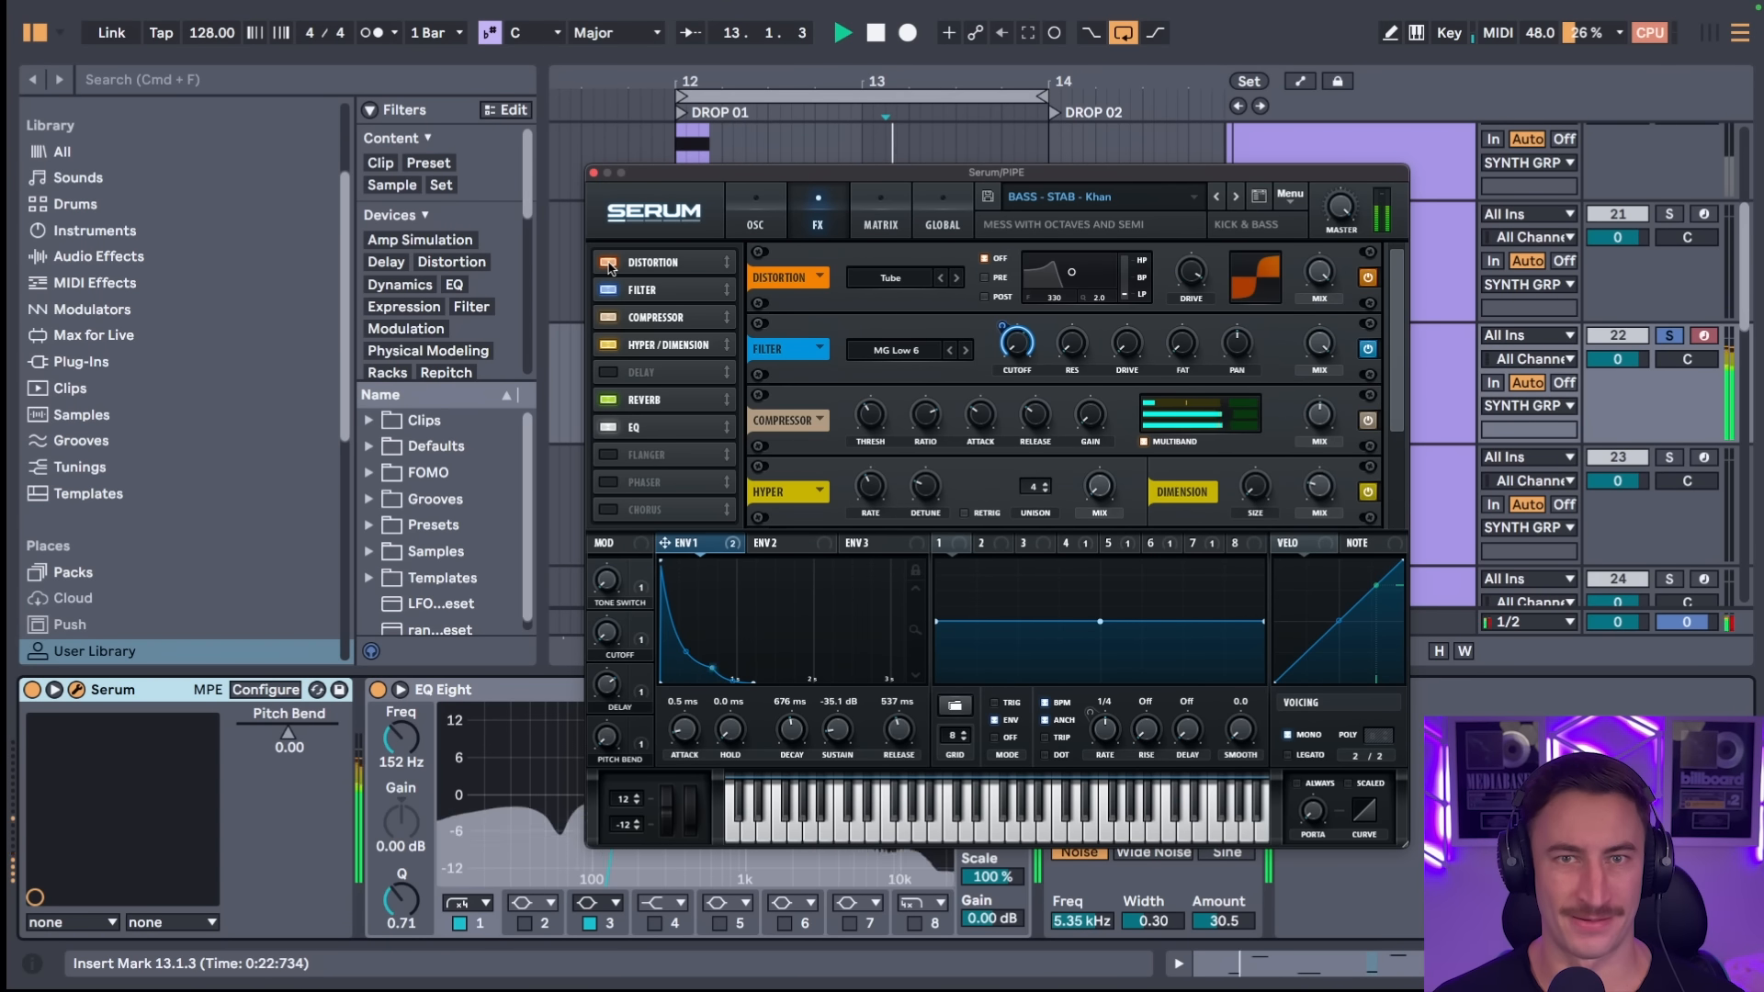
- Try oscillator B at +4 semitones, return it to +7 and play PIPE
click(755, 218)
key(space)
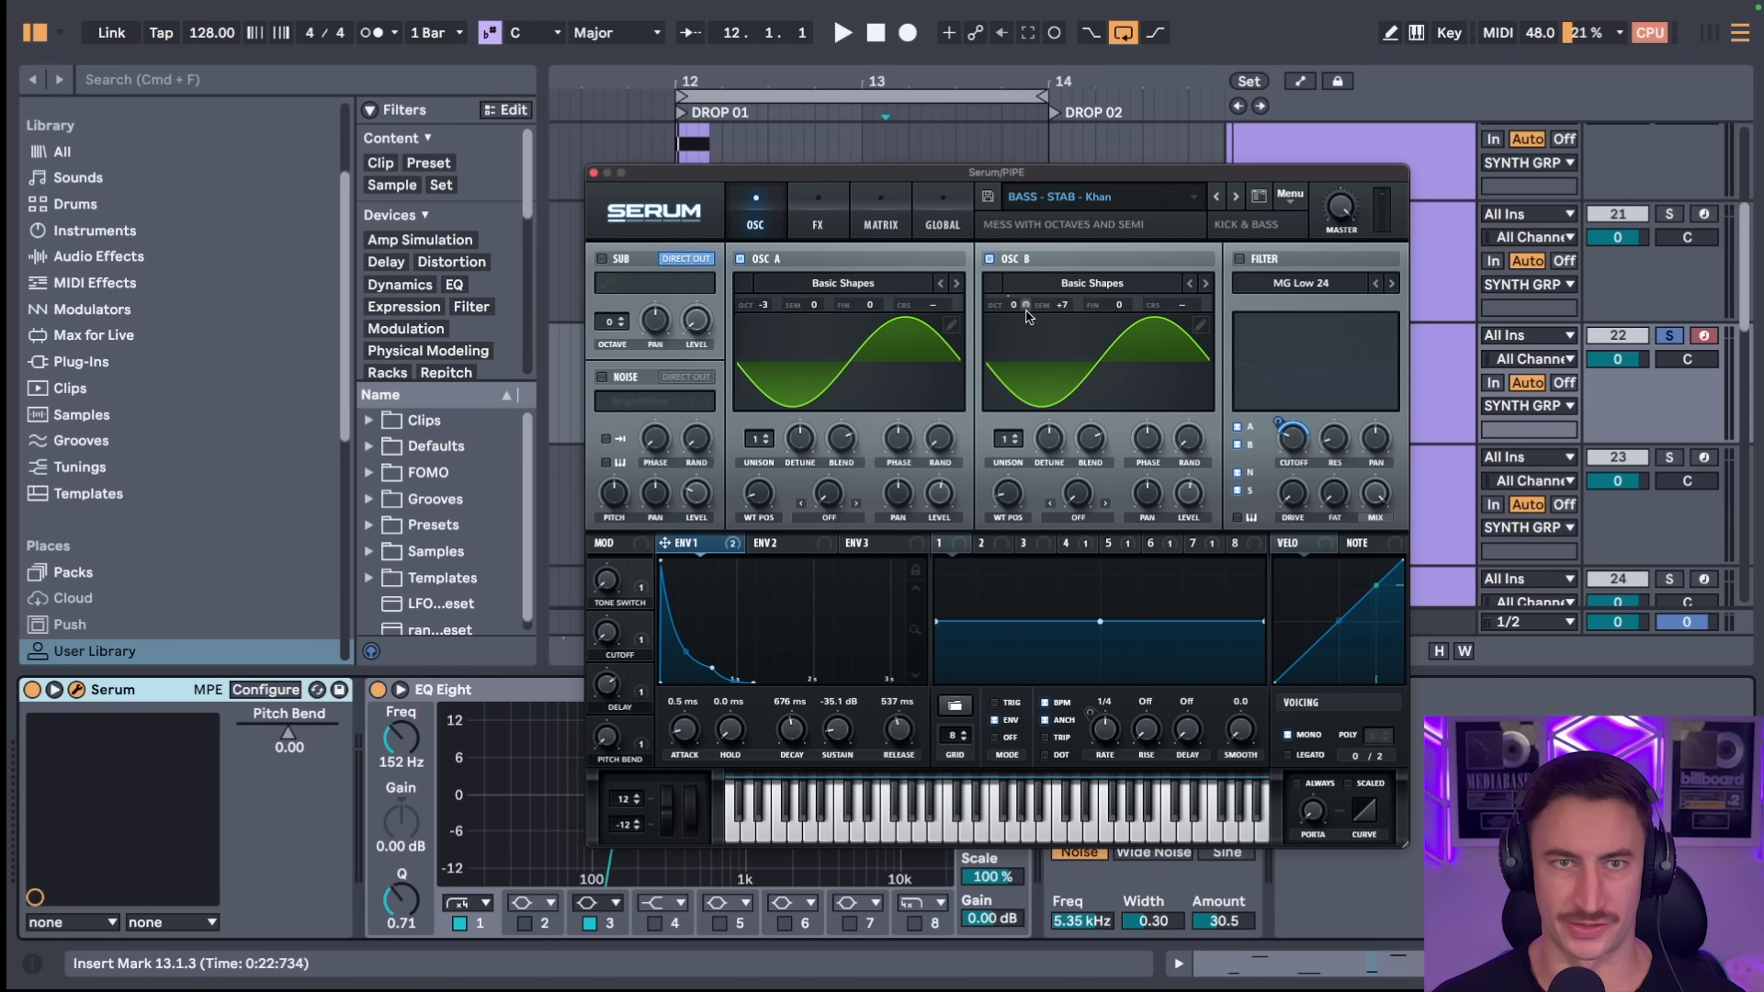
mouse_move(1066, 309)
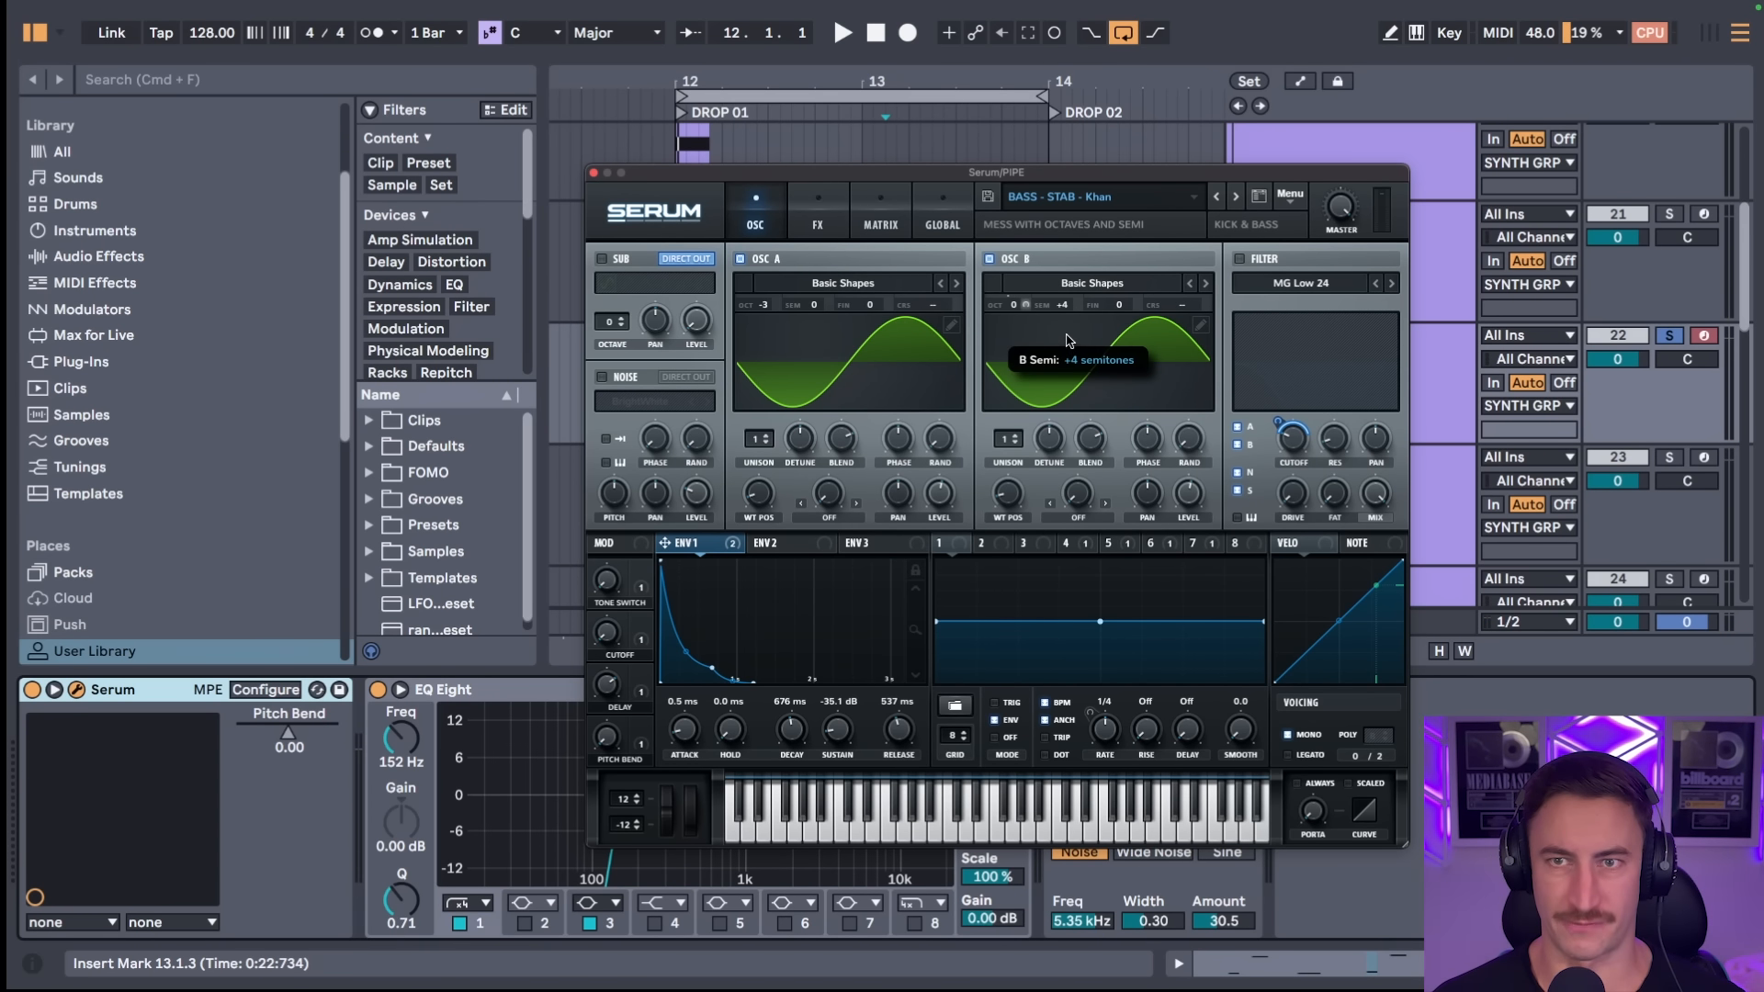
drag(1068, 340, 1068, 294)
key(space)
key(space)
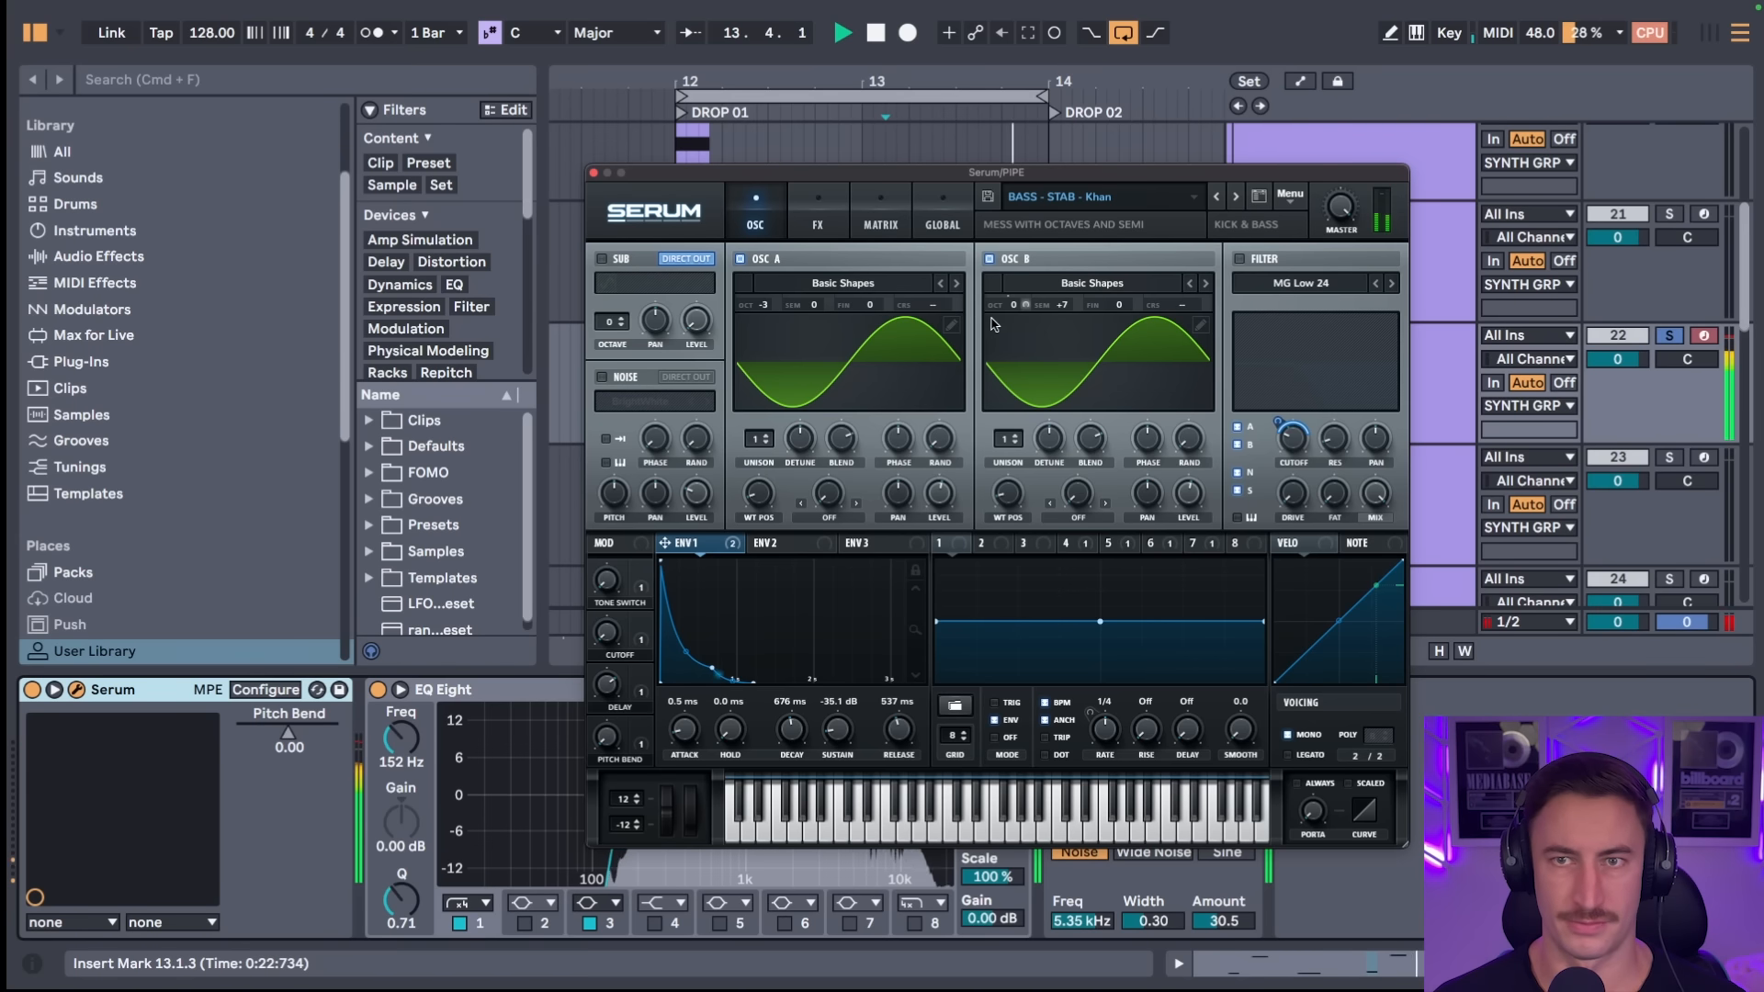
- View PIPE's Serum effects, close the instrument, and open the PIPE clip to listen to its notes
click(817, 221)
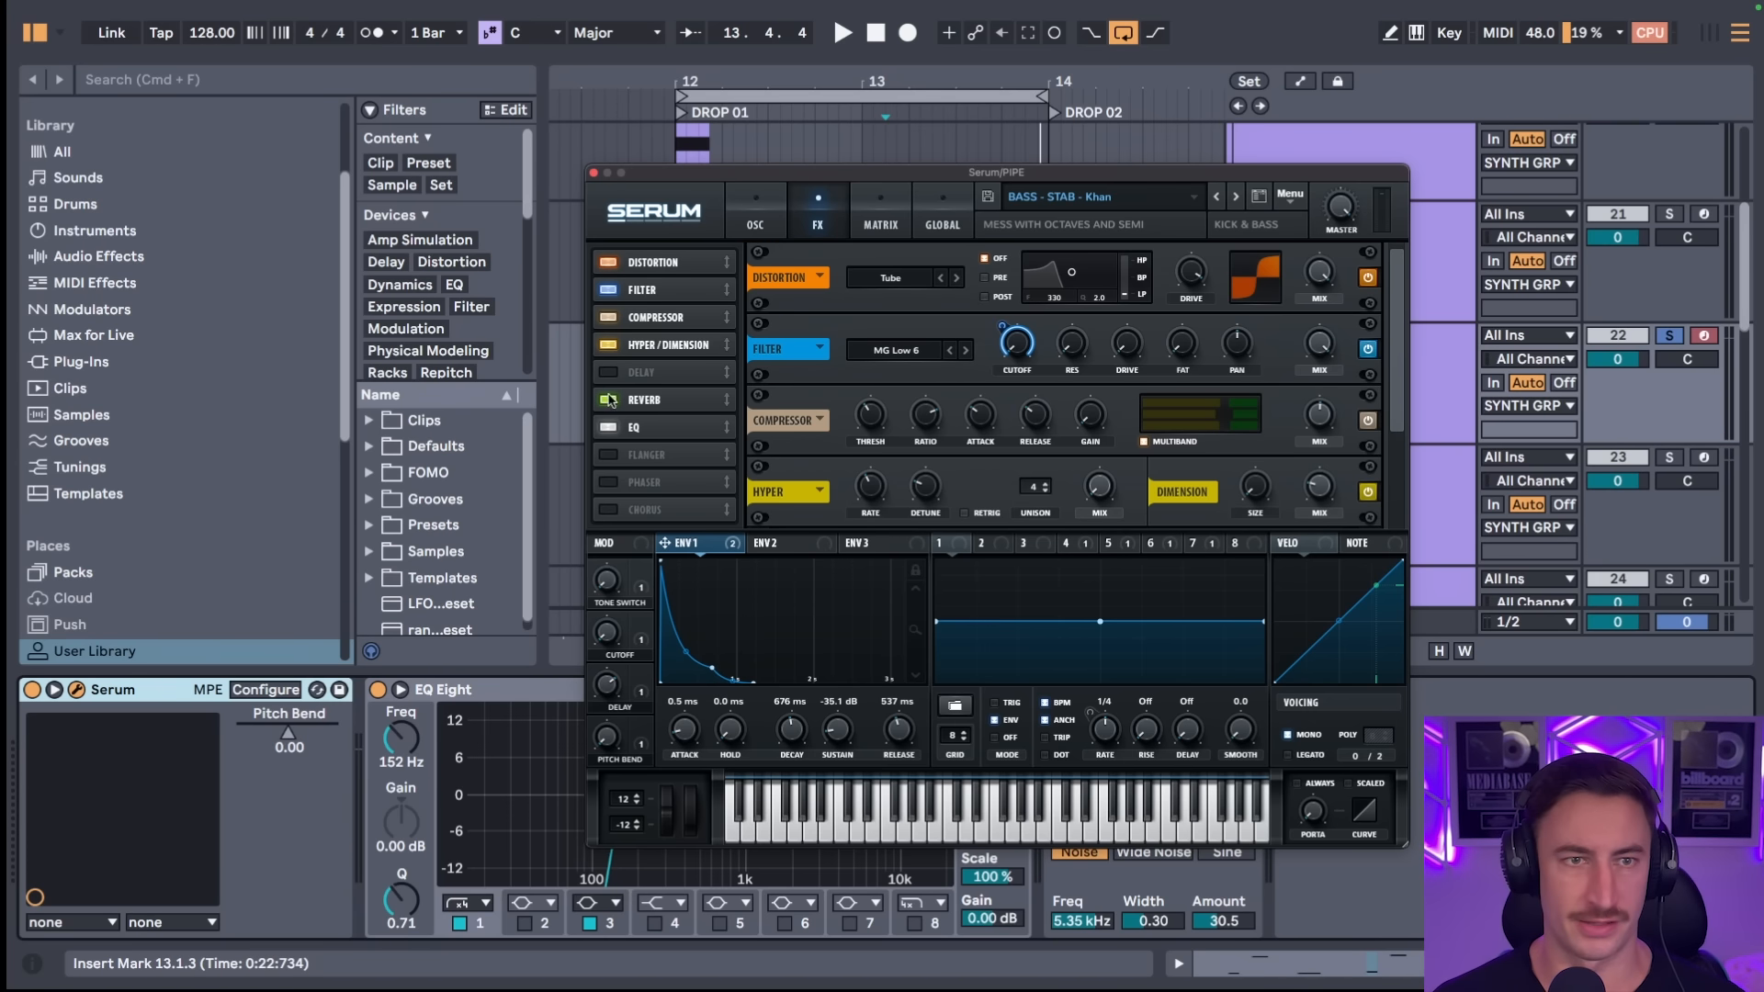
click(594, 172)
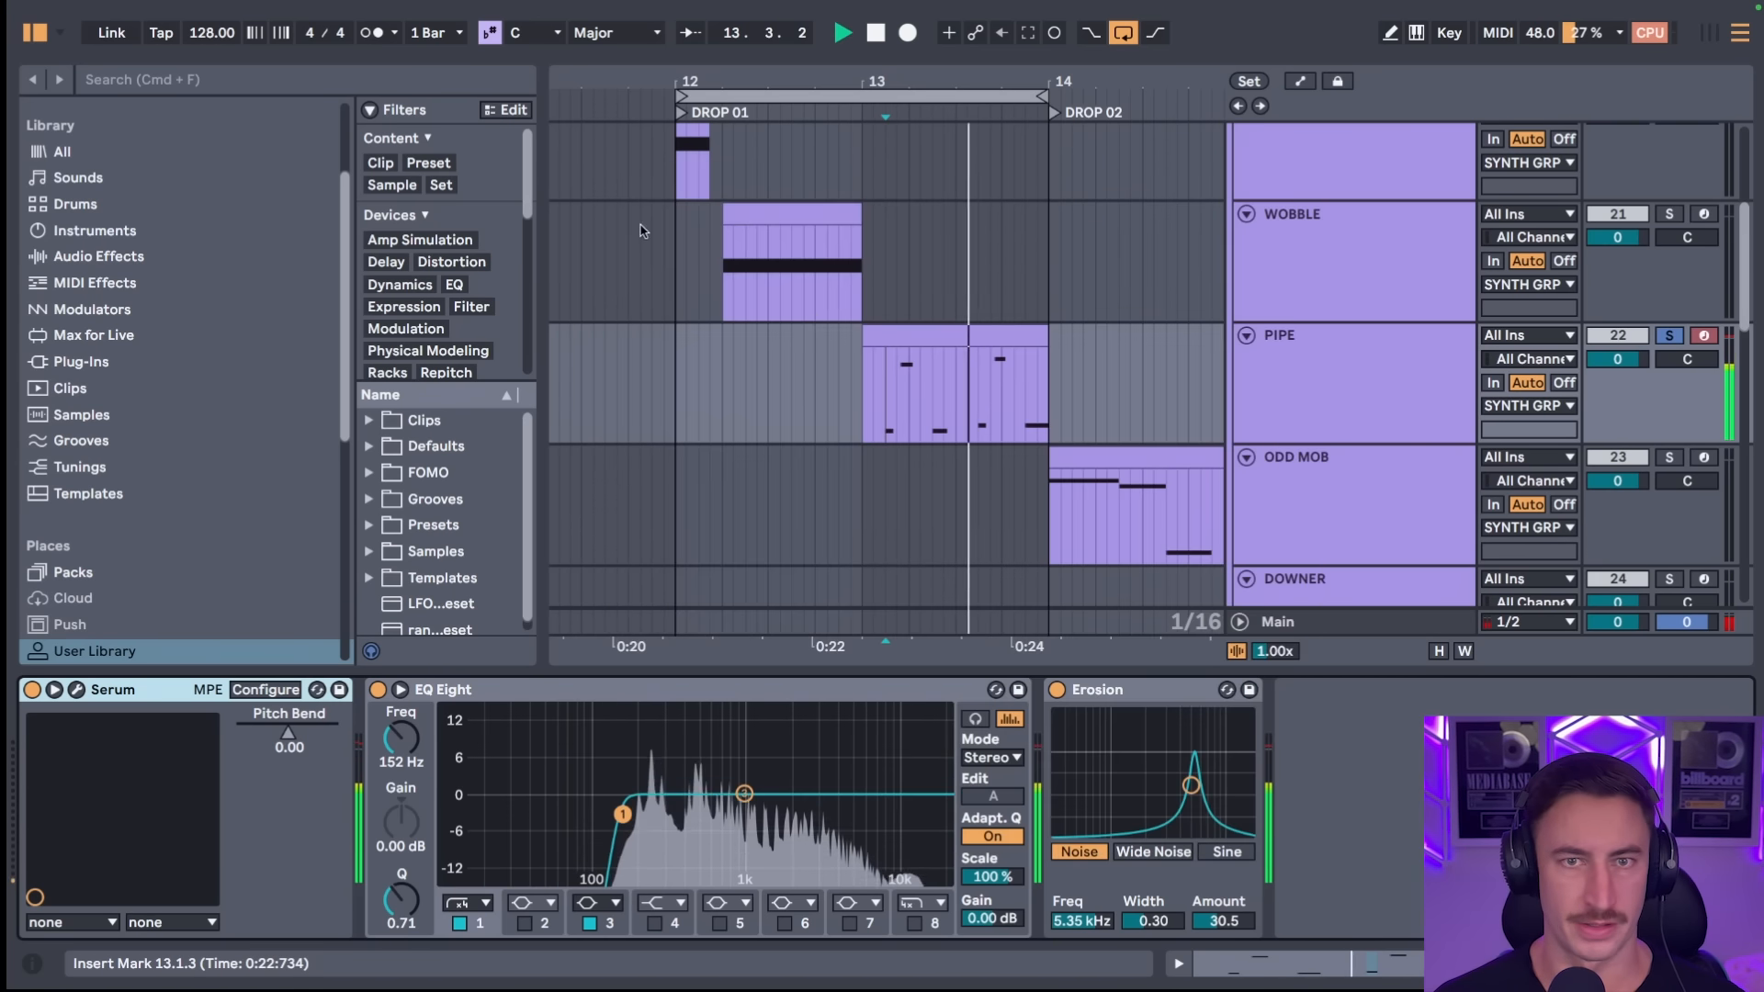
click(932, 338)
double_click(931, 338)
key(space)
key(space)
click(855, 219)
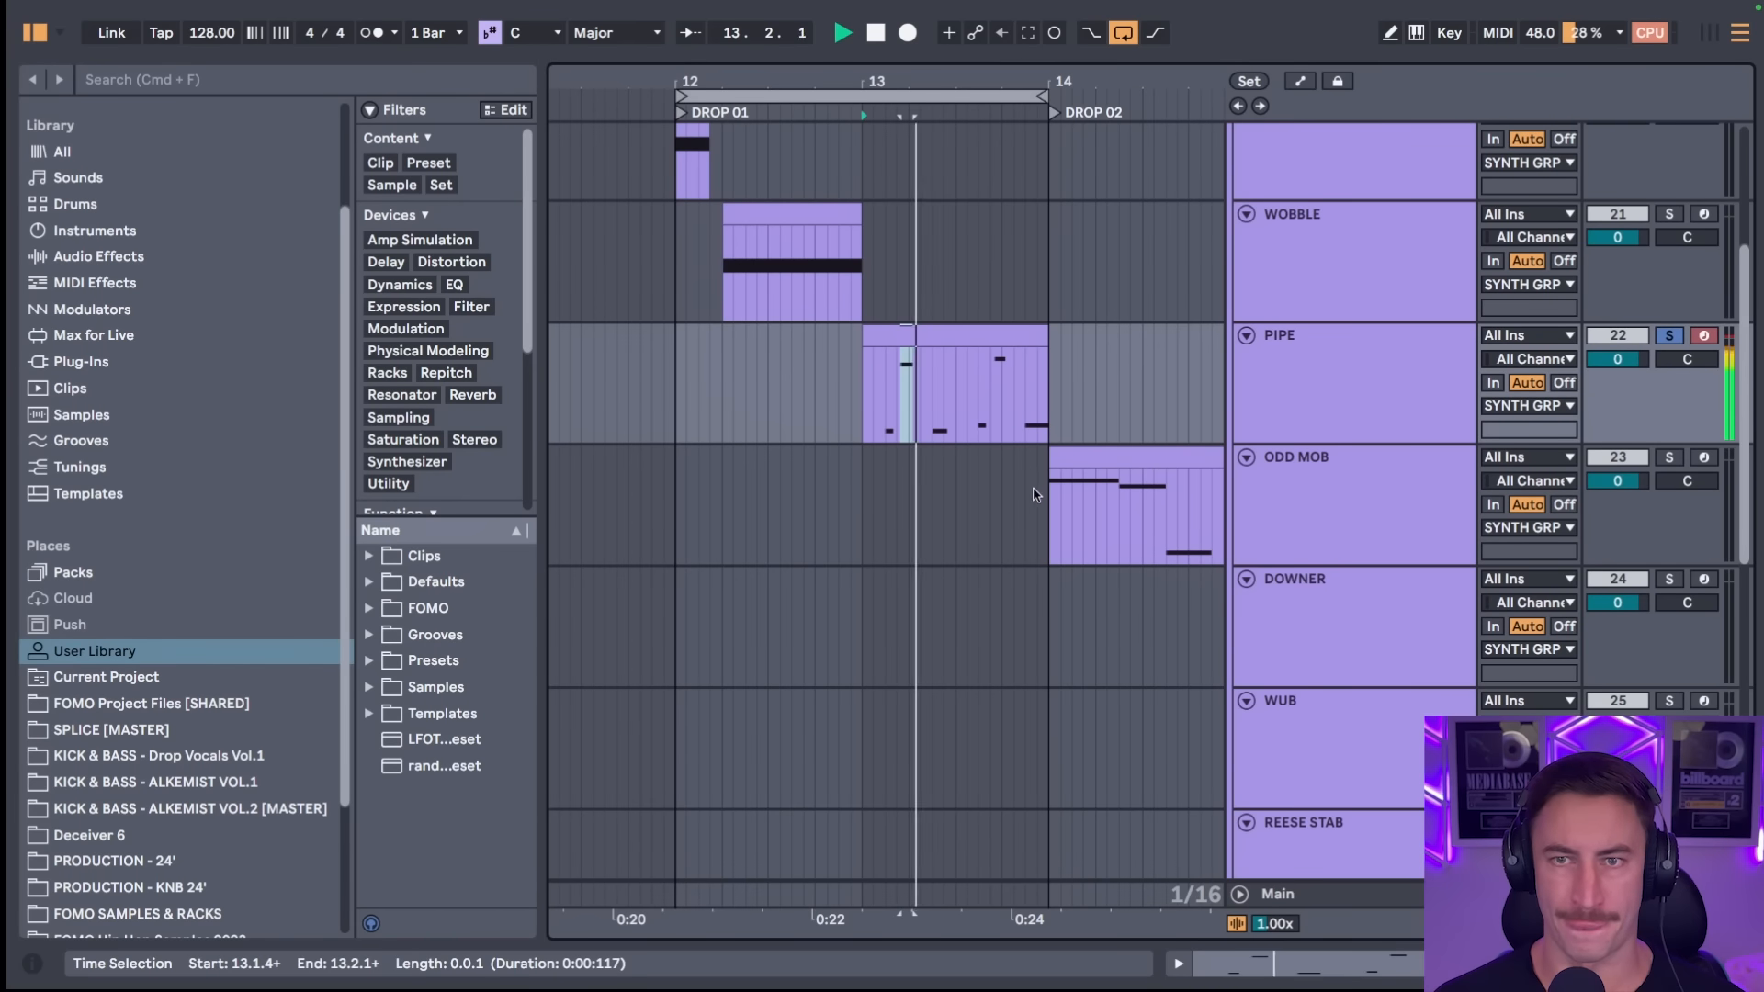
- Unsolo the PIPE track and play DROP 01 with the full mix
drag(922, 84, 922, 56)
key(space)
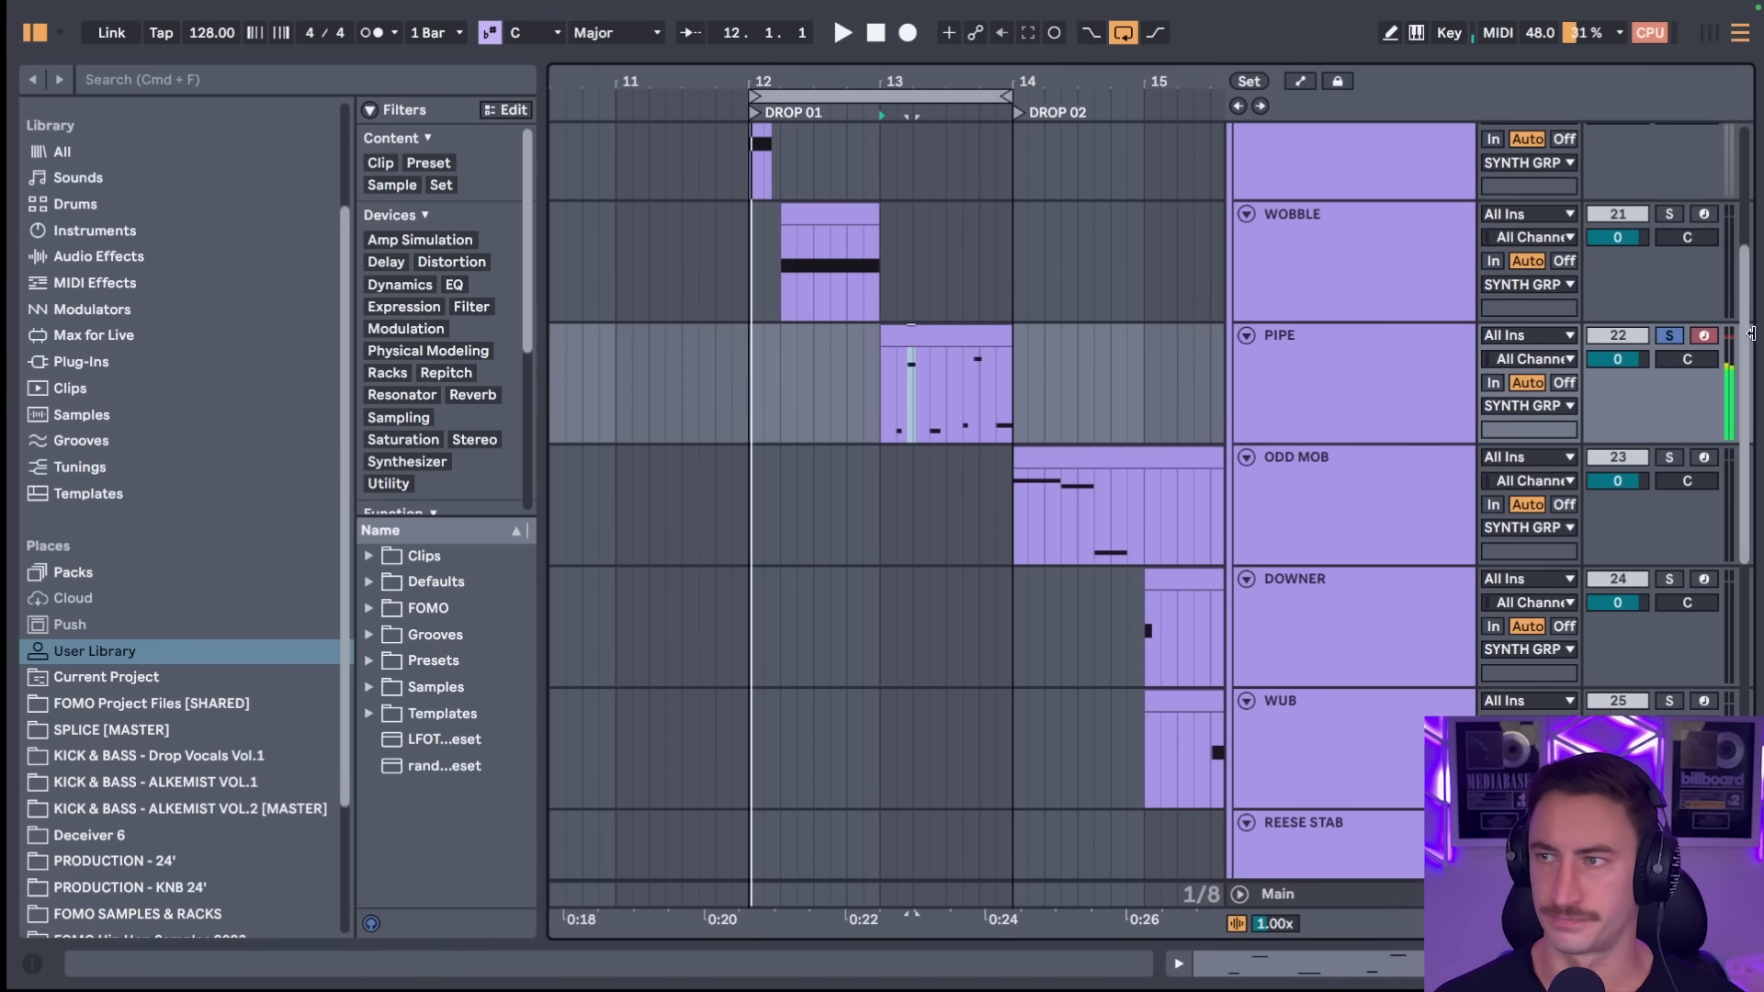
click(1669, 336)
scroll(1151, 363, up, 5)
key(space)
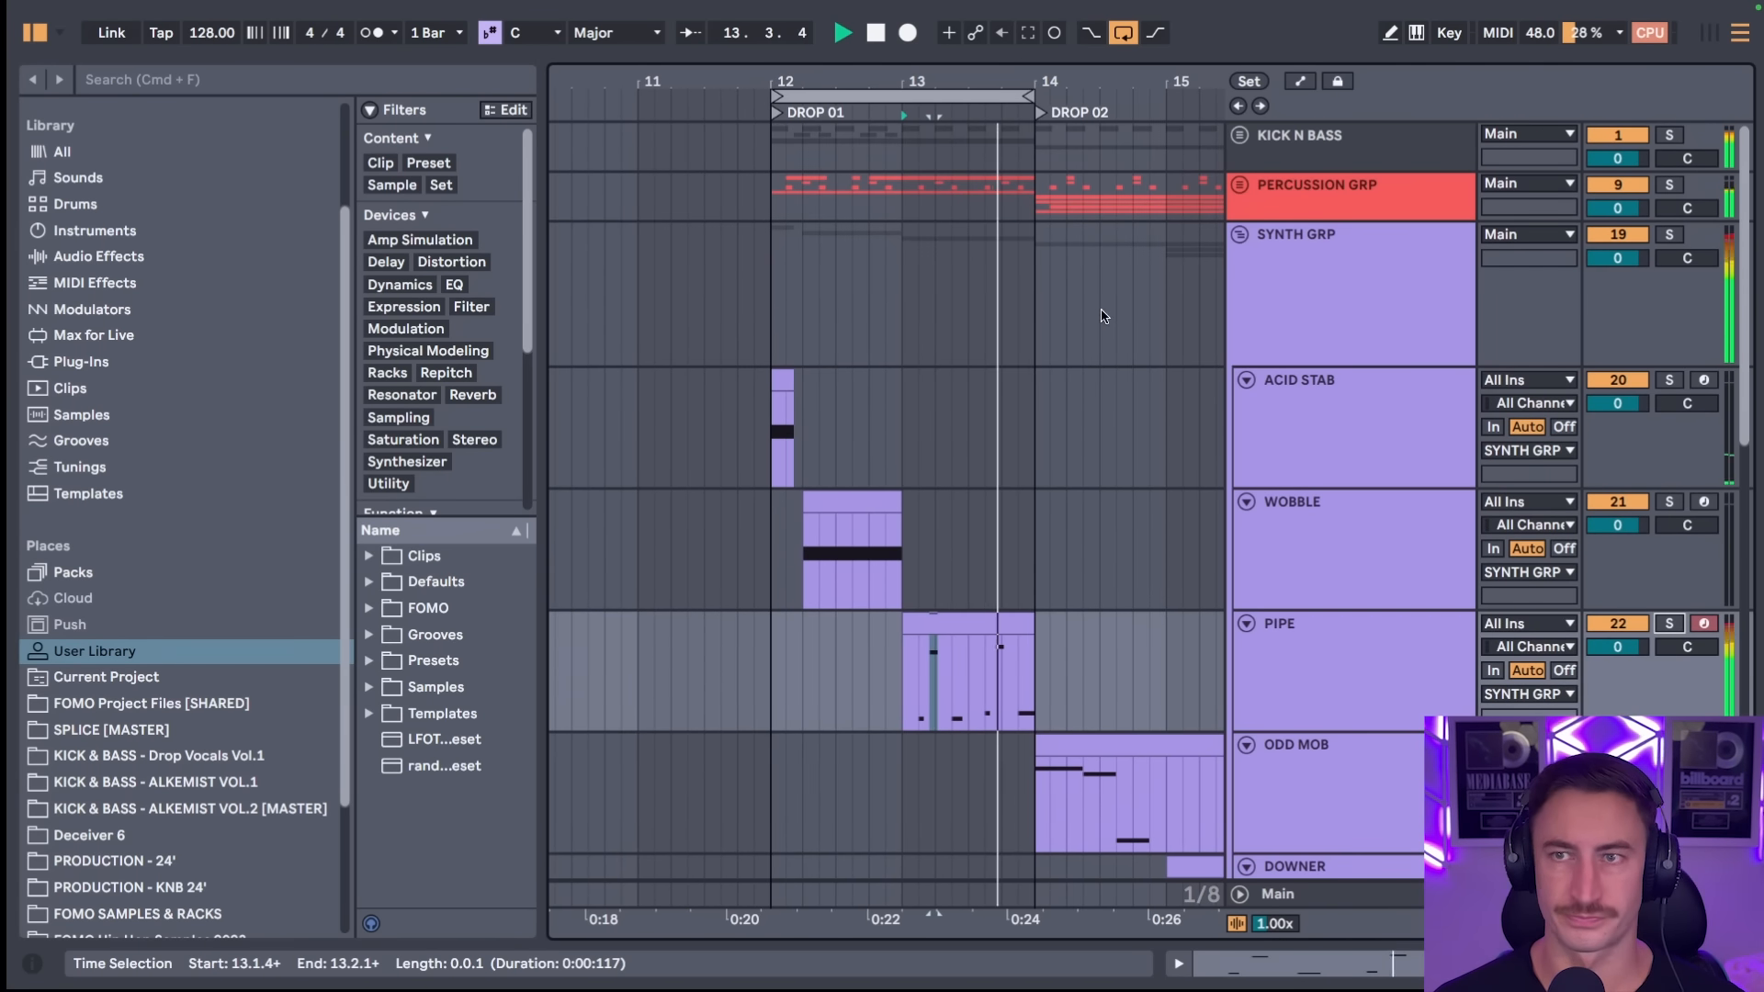
- Expand the KICK N BASS group, and unfold and solo the BASS 01 track to play it
click(1251, 155)
click(1240, 135)
scroll(925, 291, down, 1)
scroll(926, 292, left, 1)
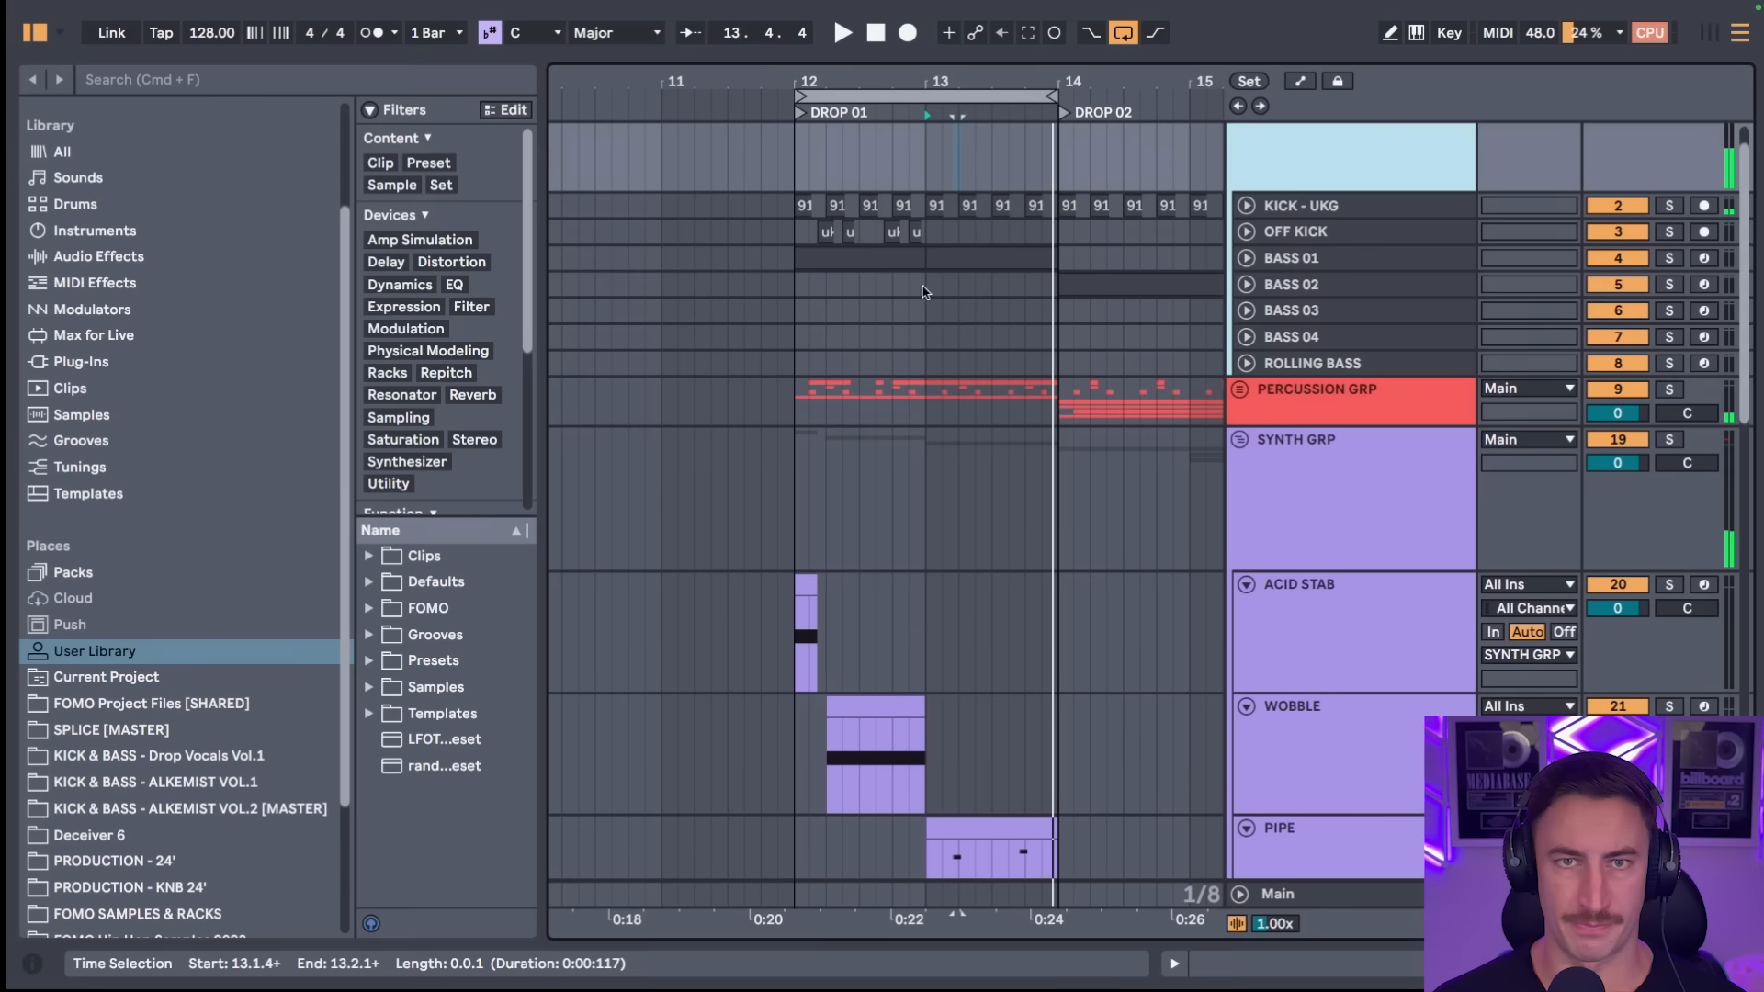
click(860, 259)
key(space)
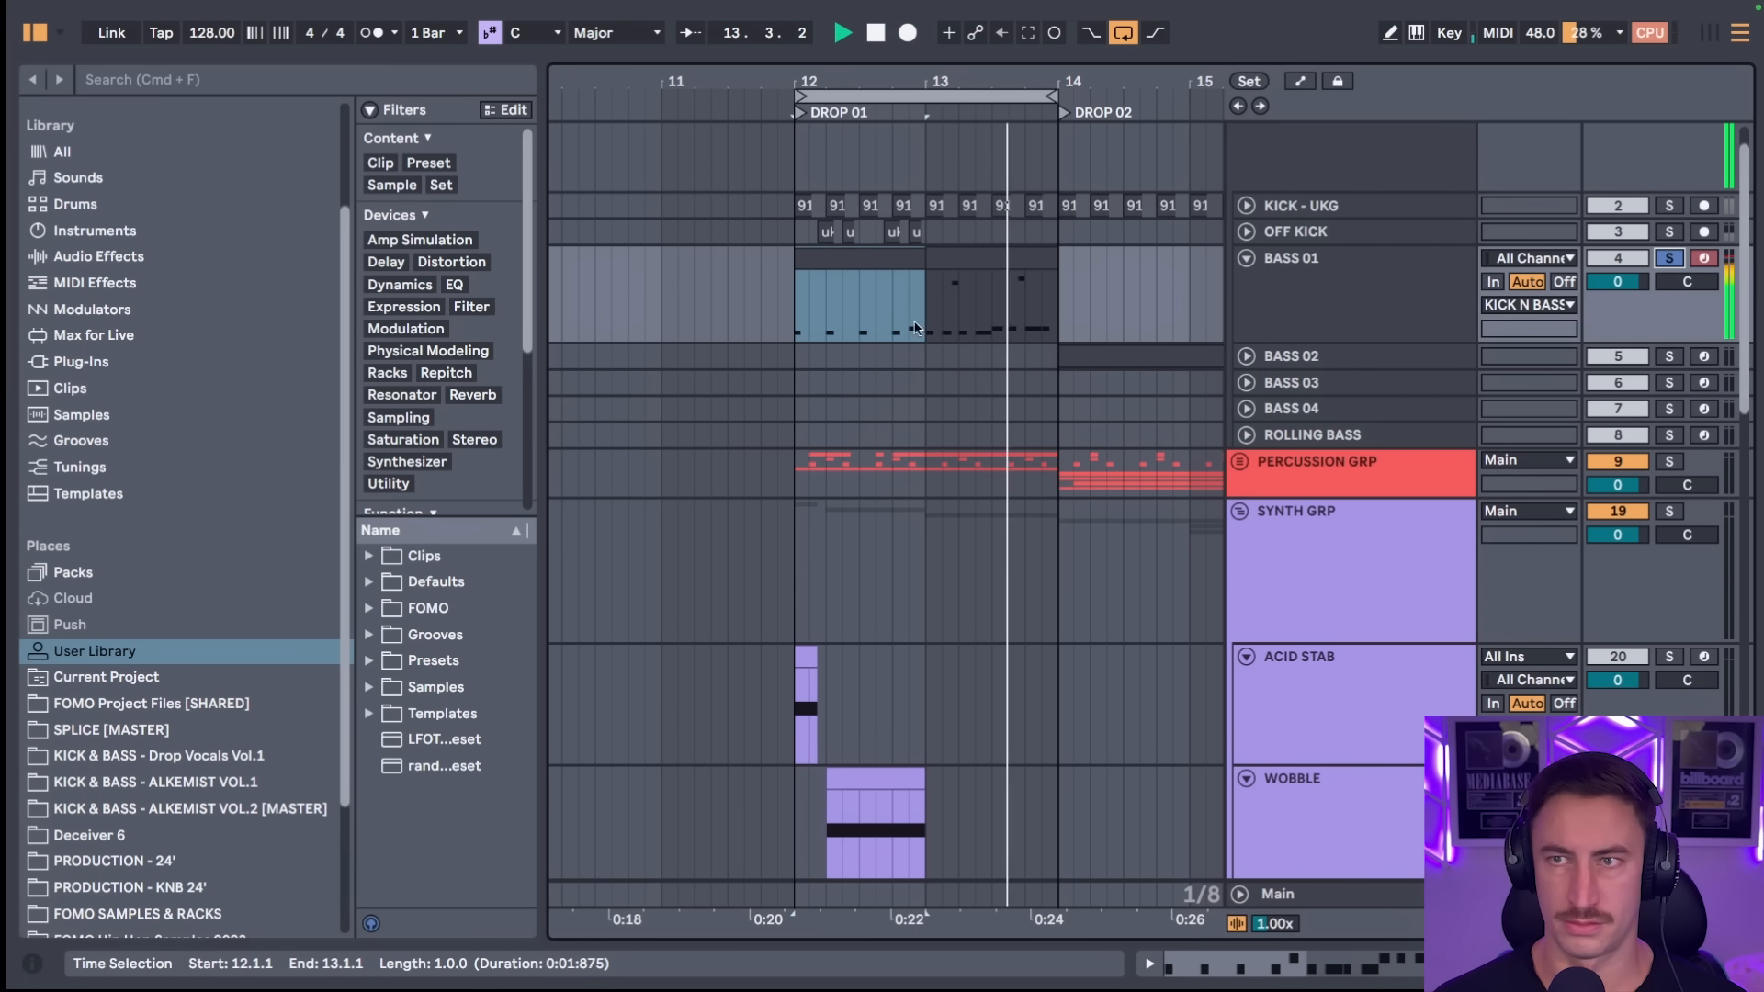
- Select BASS 01 from 12.1.1 to 14.1.1, open its Serum instrument and play the bass
key(space)
drag(796, 322, 1063, 311)
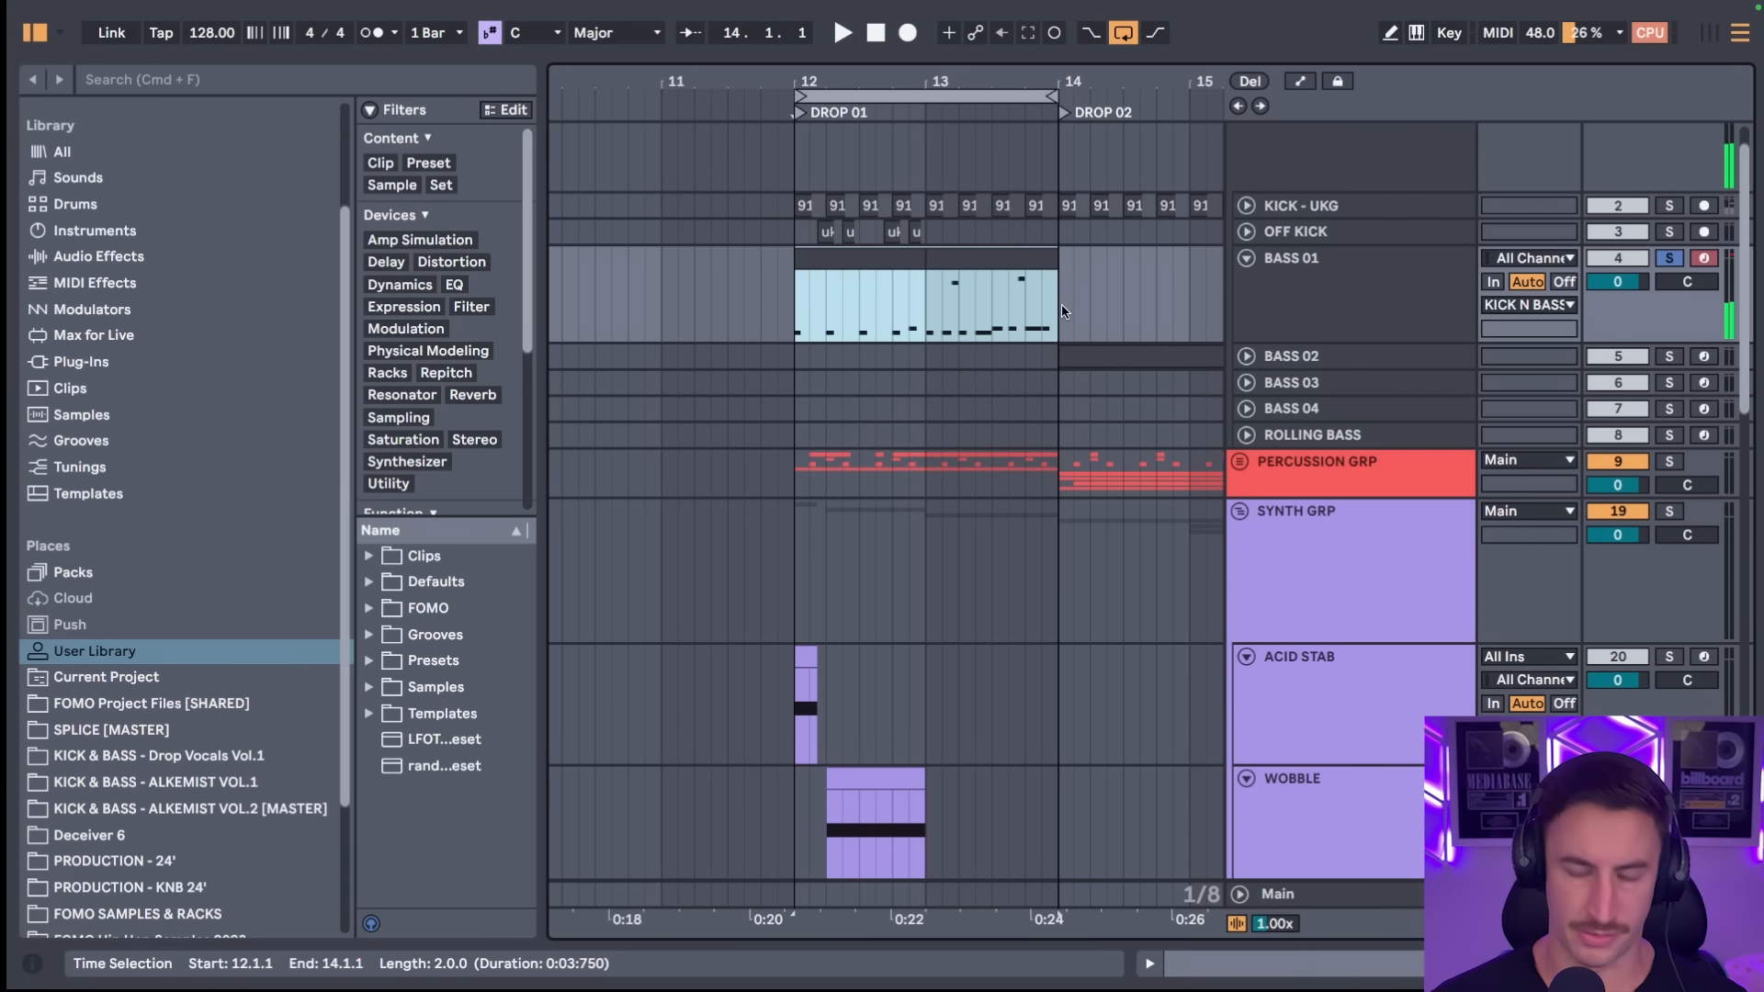
double_click(1326, 306)
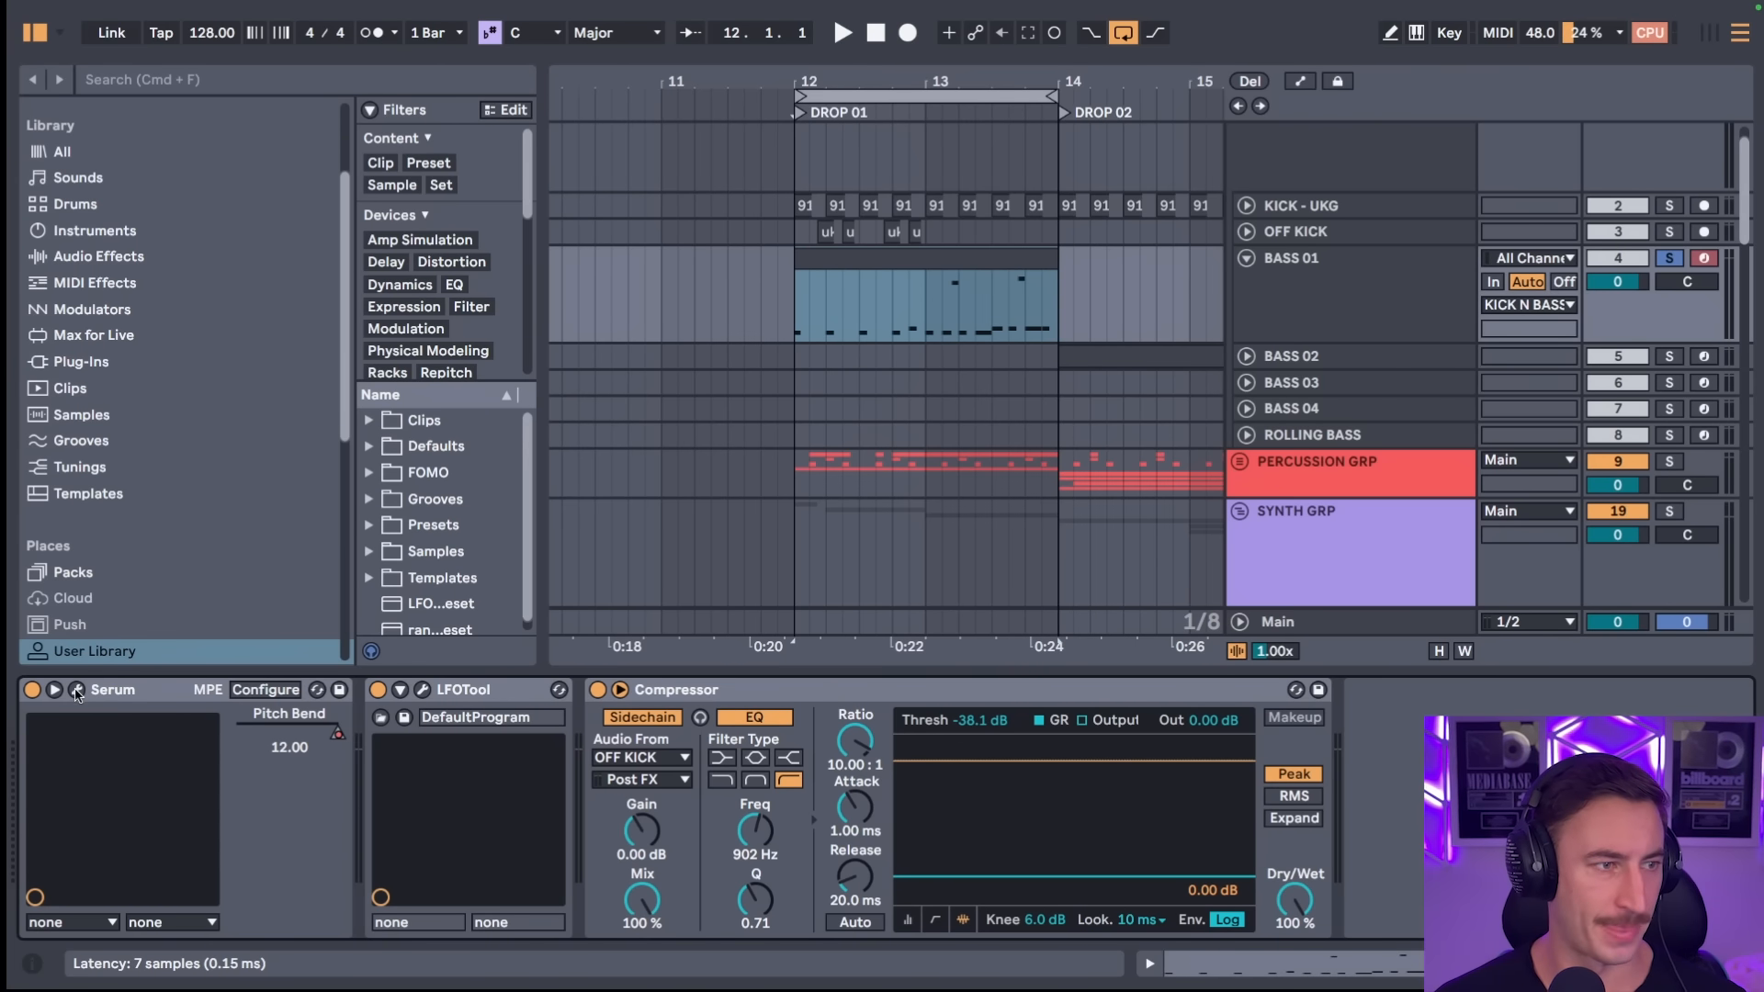
click(78, 690)
key(space)
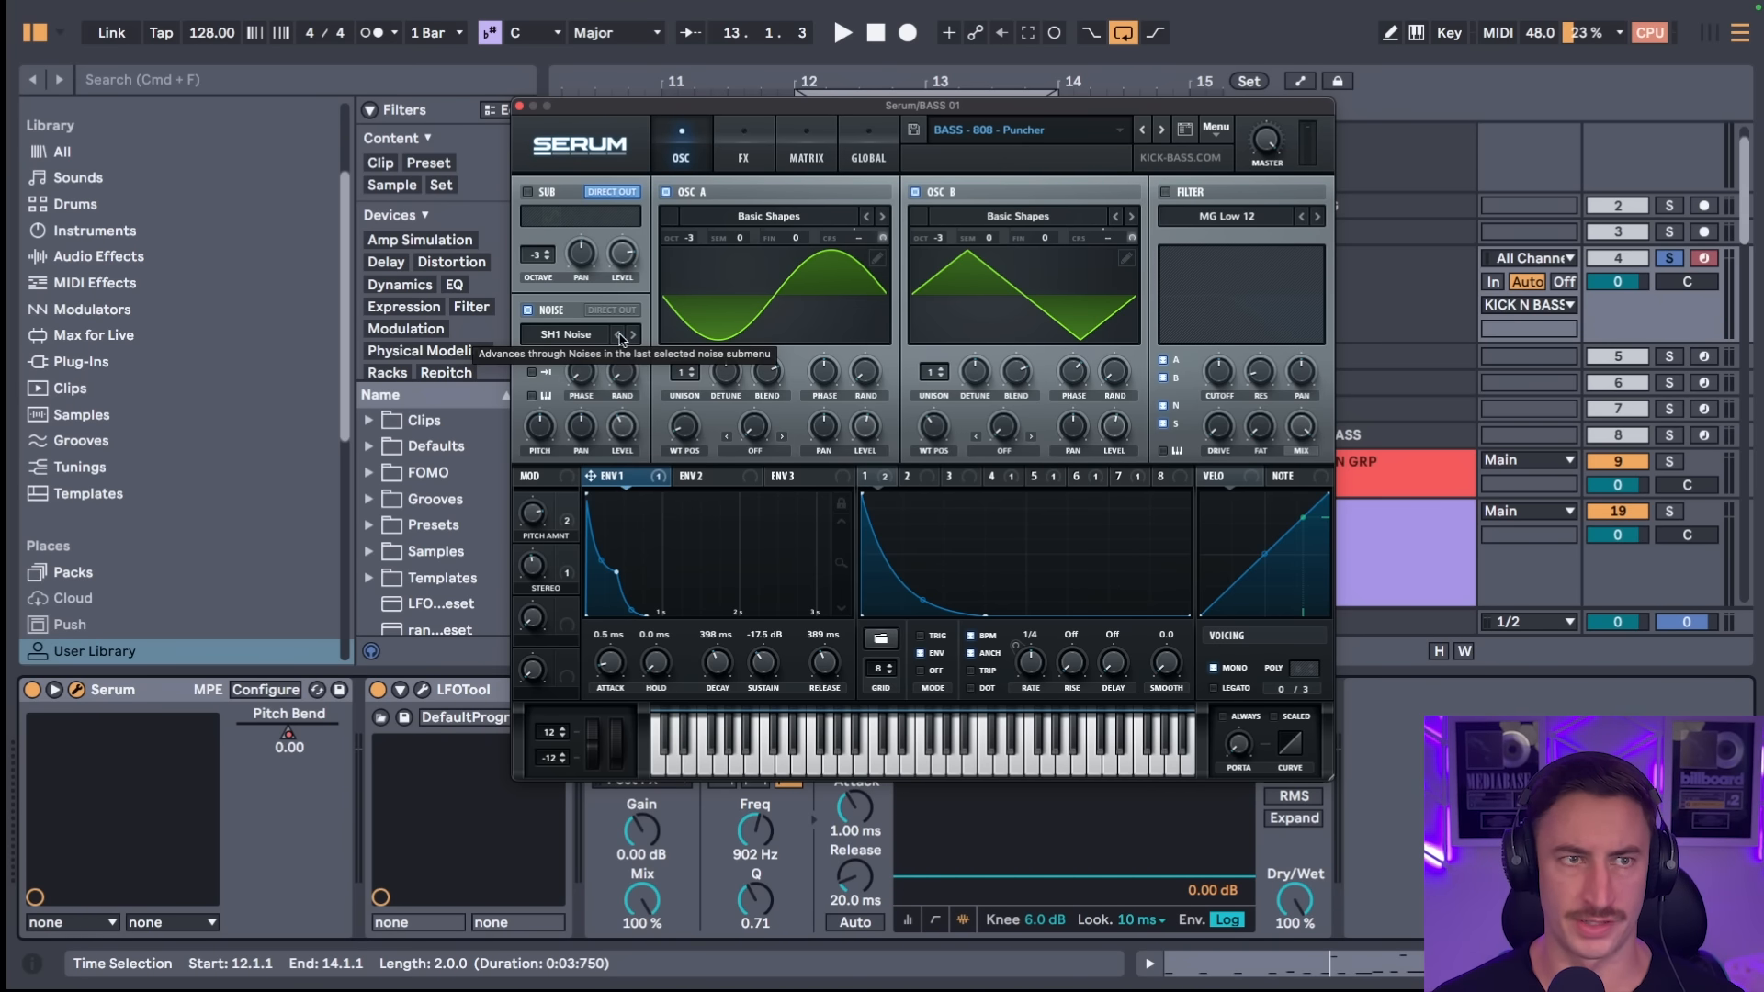
- Play BASS 01 while examining Serum's effects, oscillators and LFO 1 shape, and close the instrument
click(751, 163)
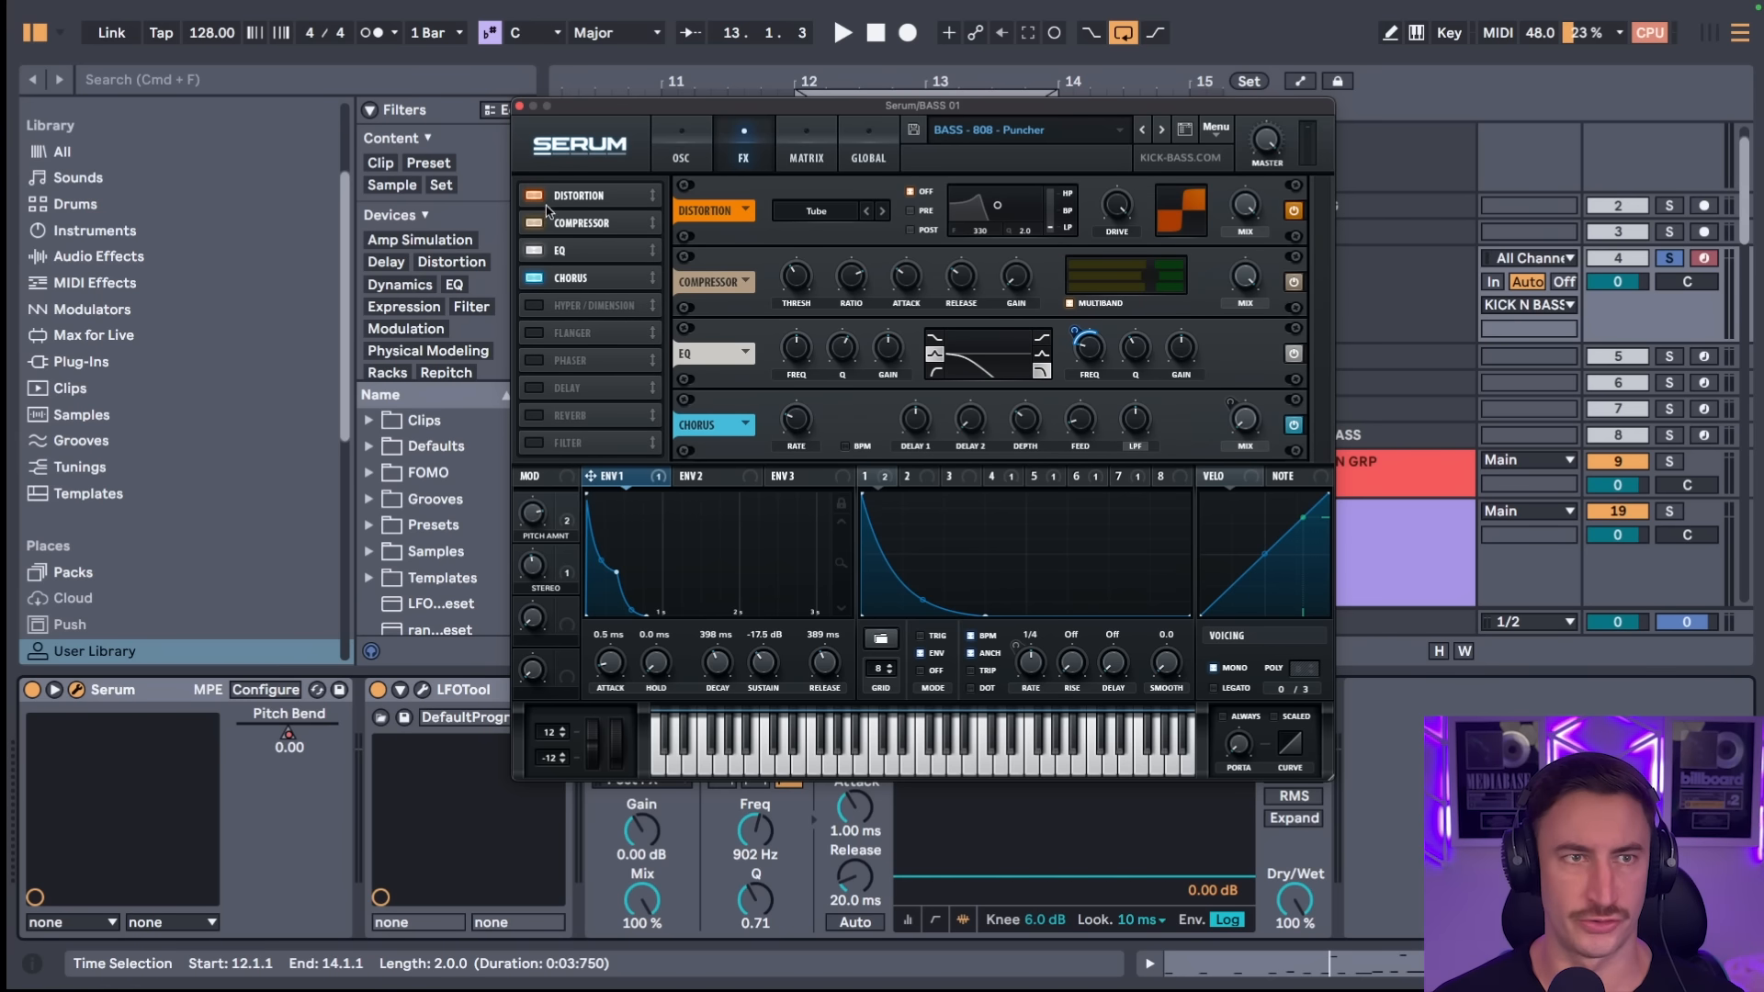
key(space)
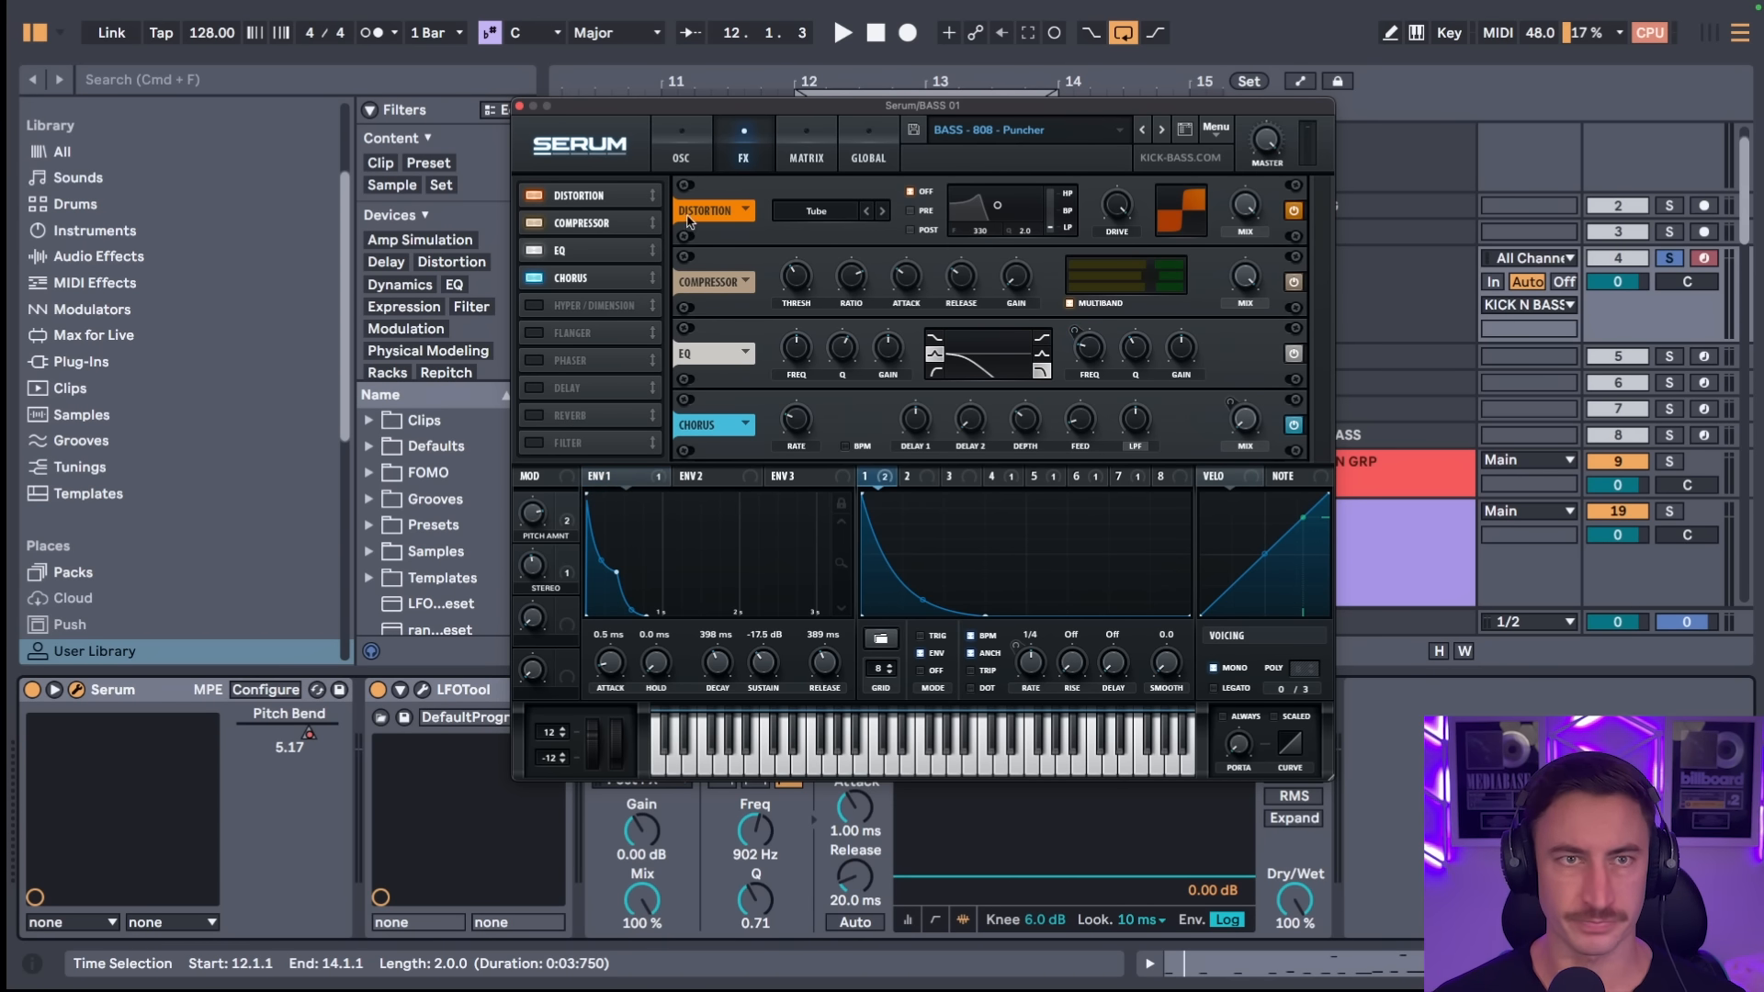
click(686, 168)
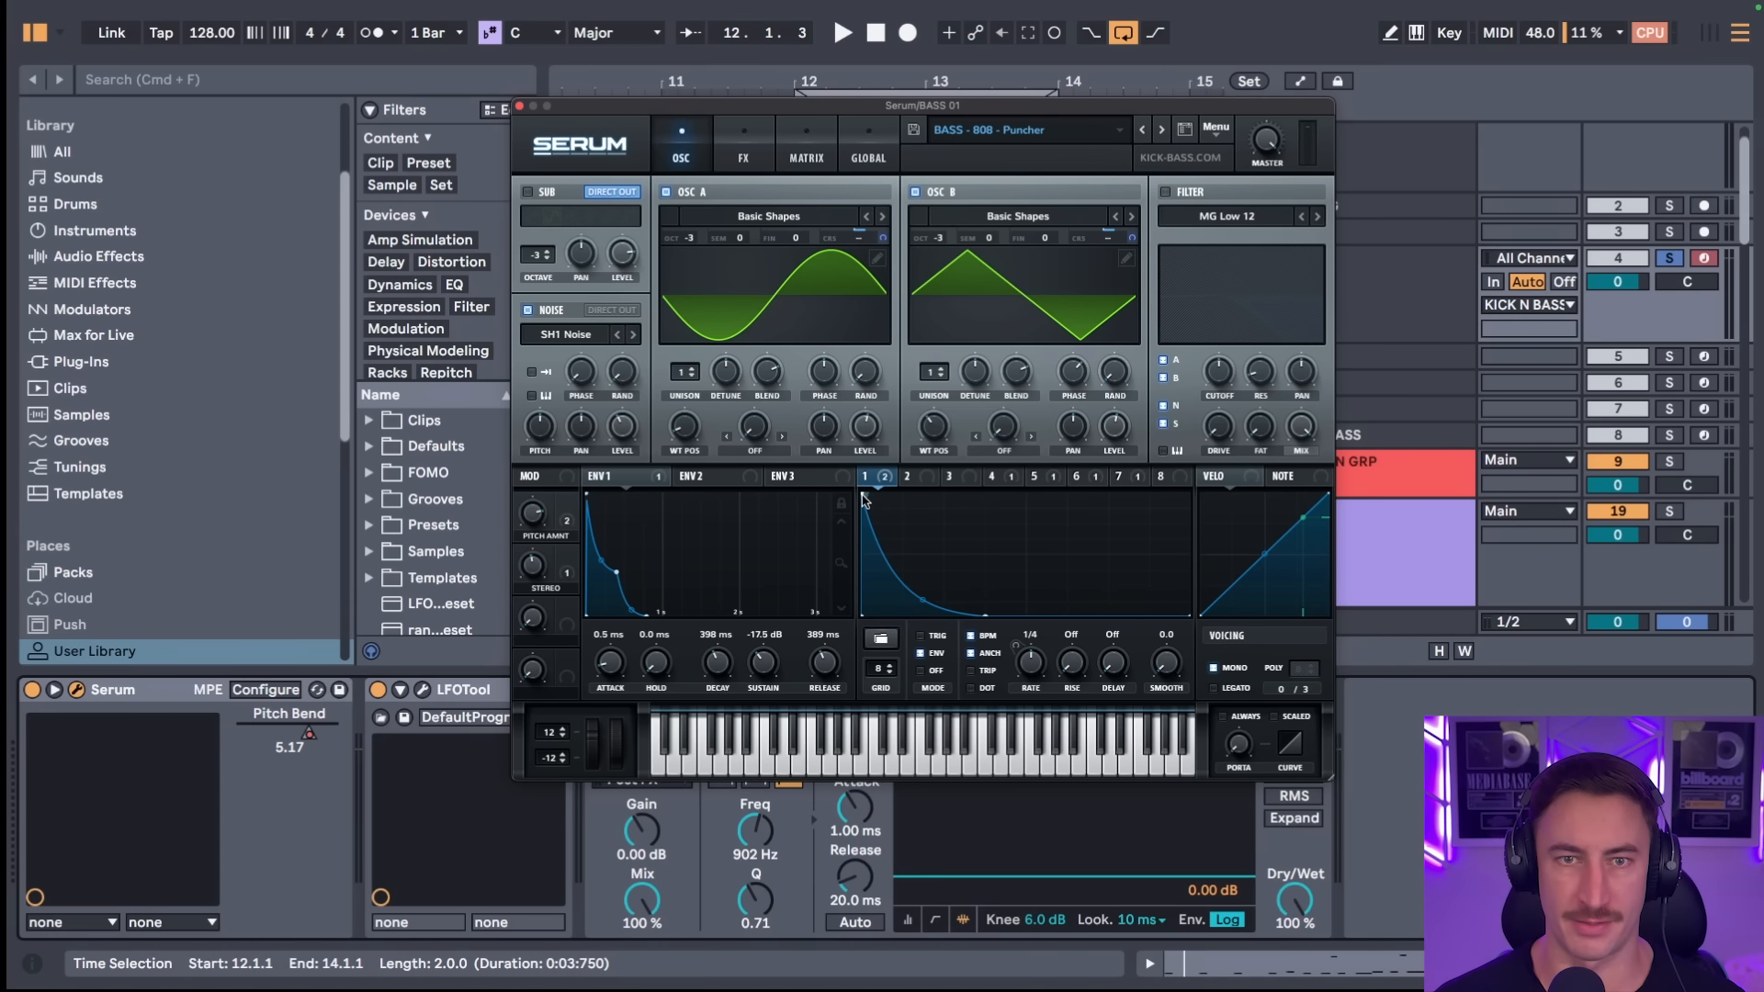
key(space)
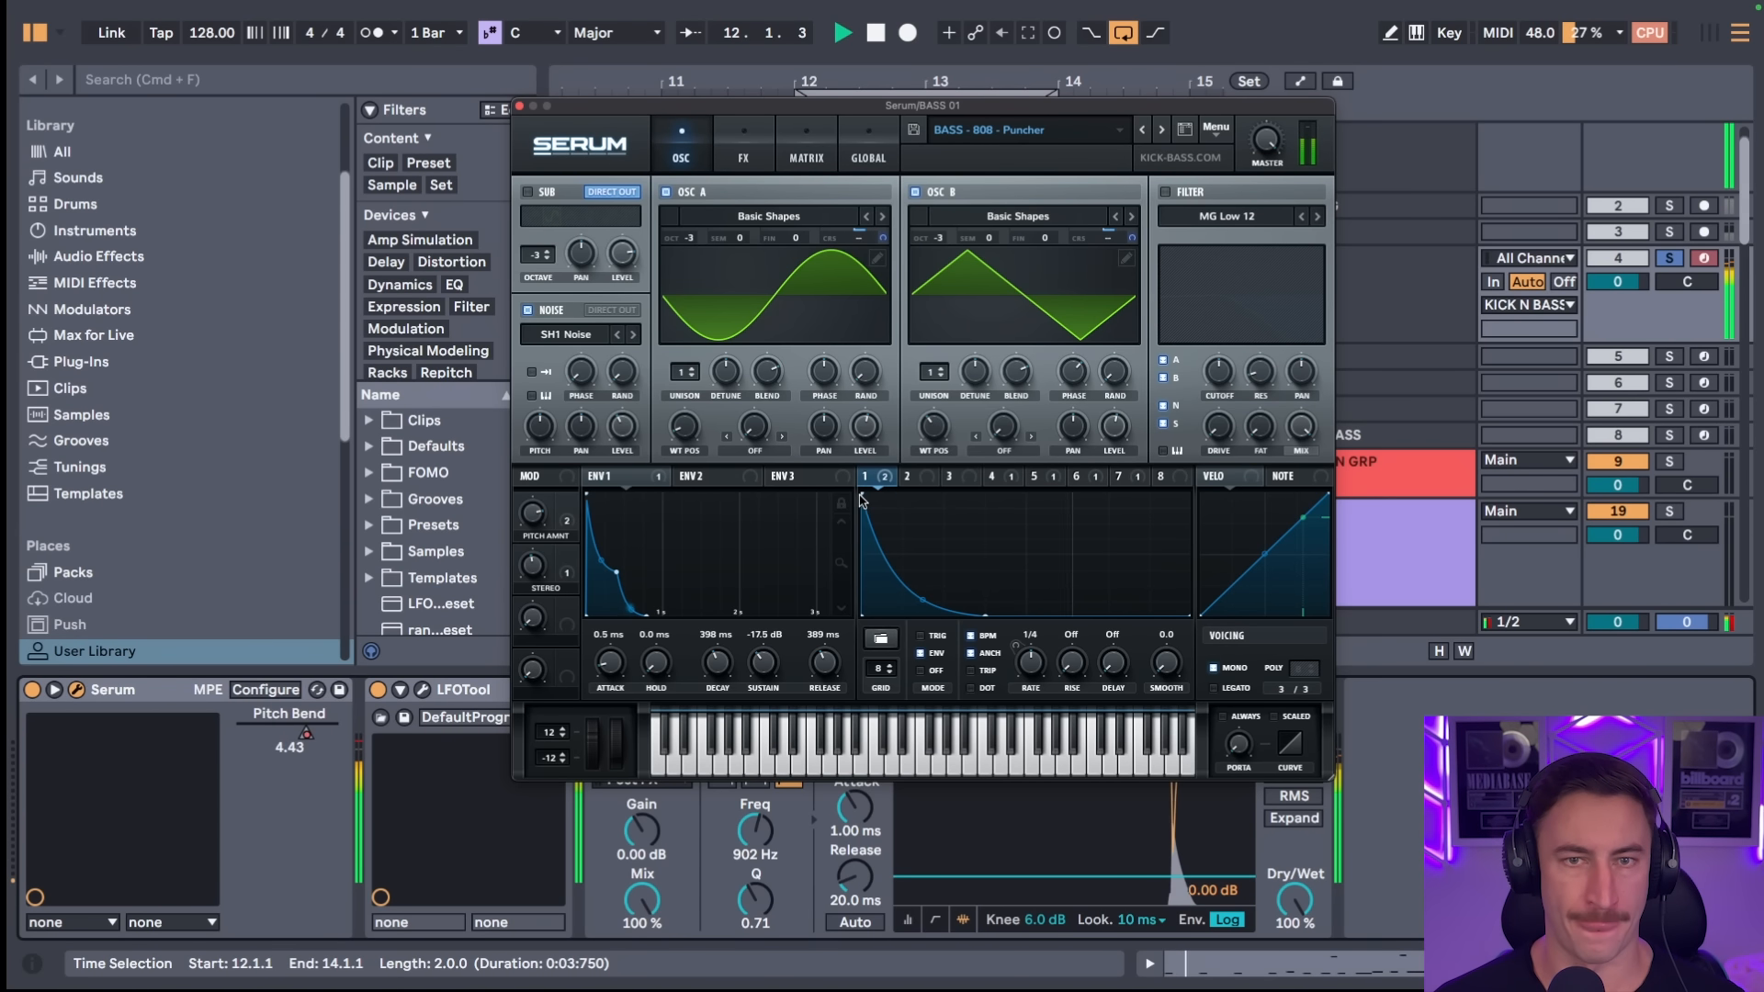
click(519, 107)
key(space)
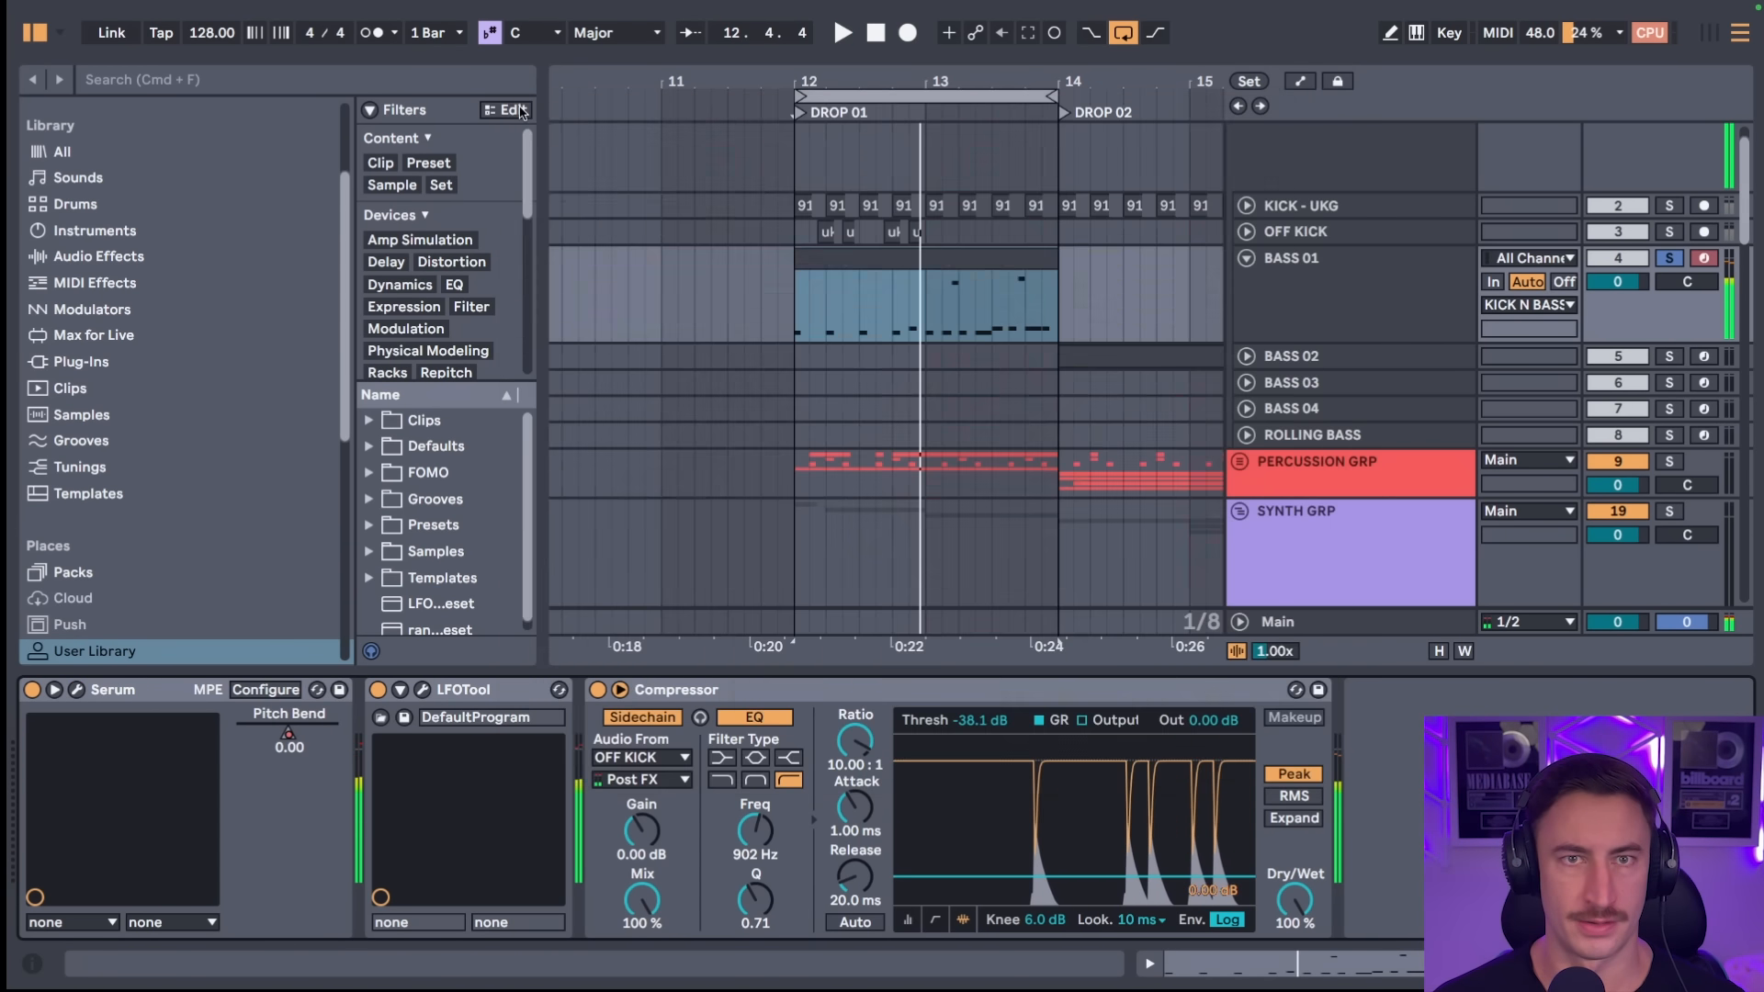
- Open the BASS 01 clip spanning 13.1.1 to 14.1.1, play its notes and return to the arrangement
click(959, 272)
key(z)
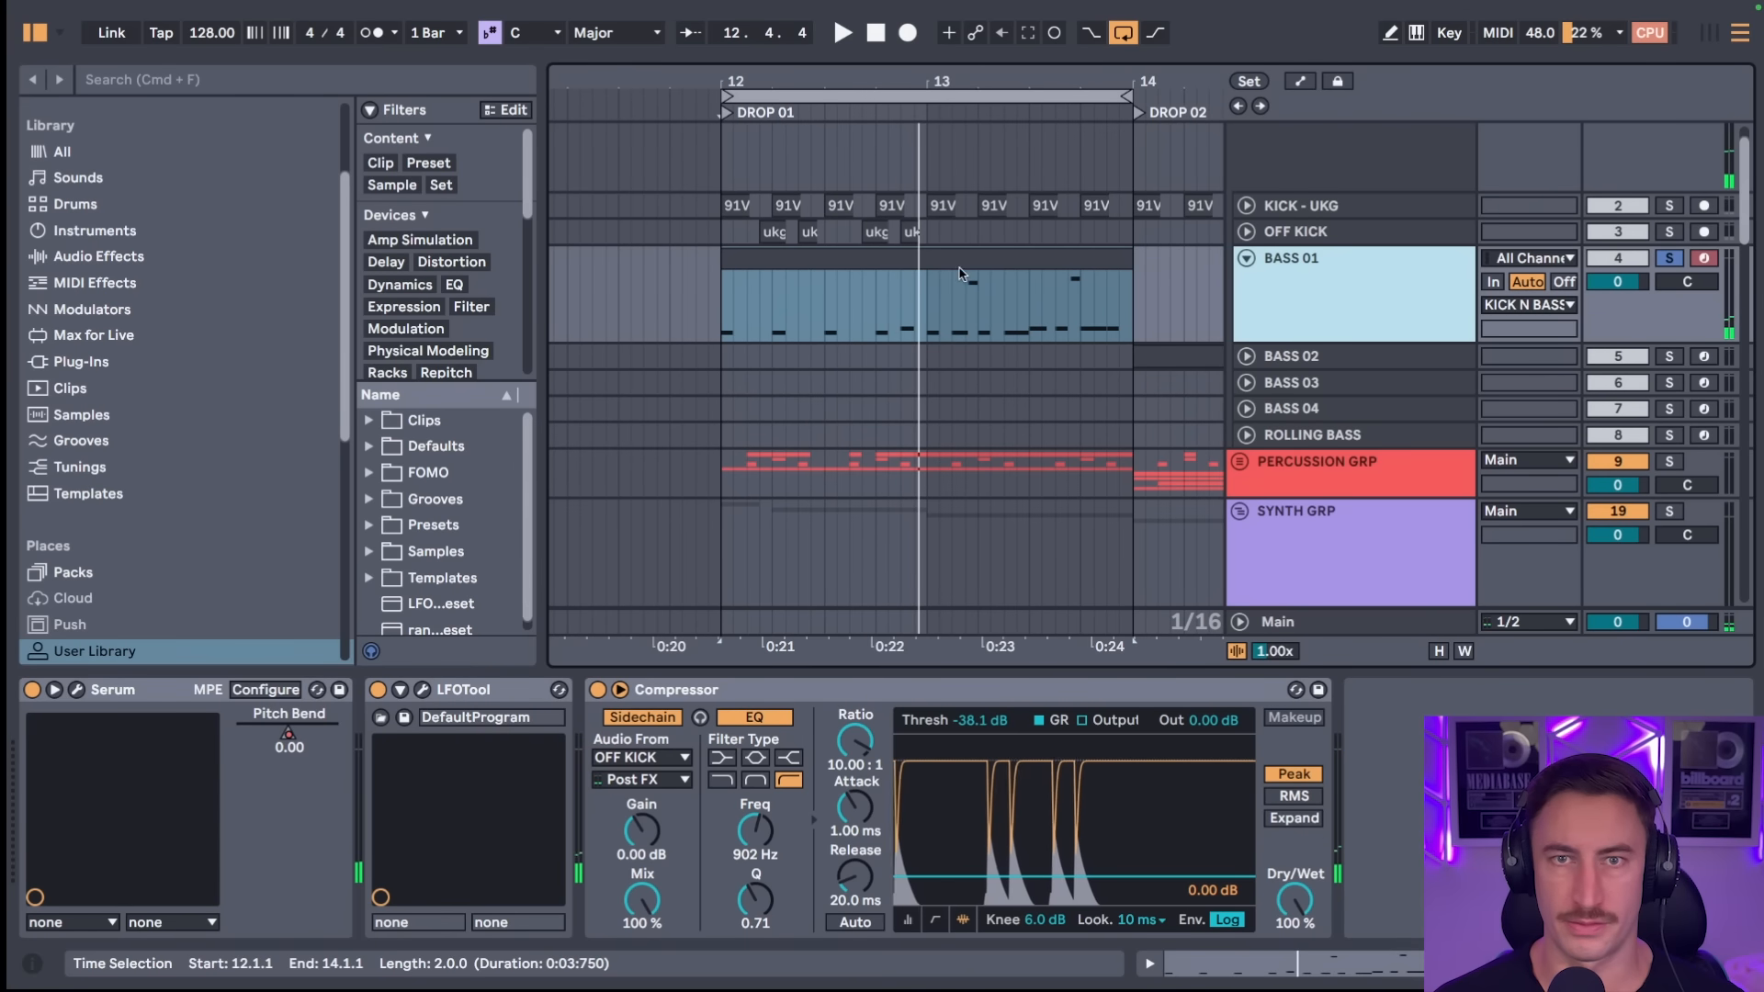
drag(771, 306, 1135, 333)
click(928, 317)
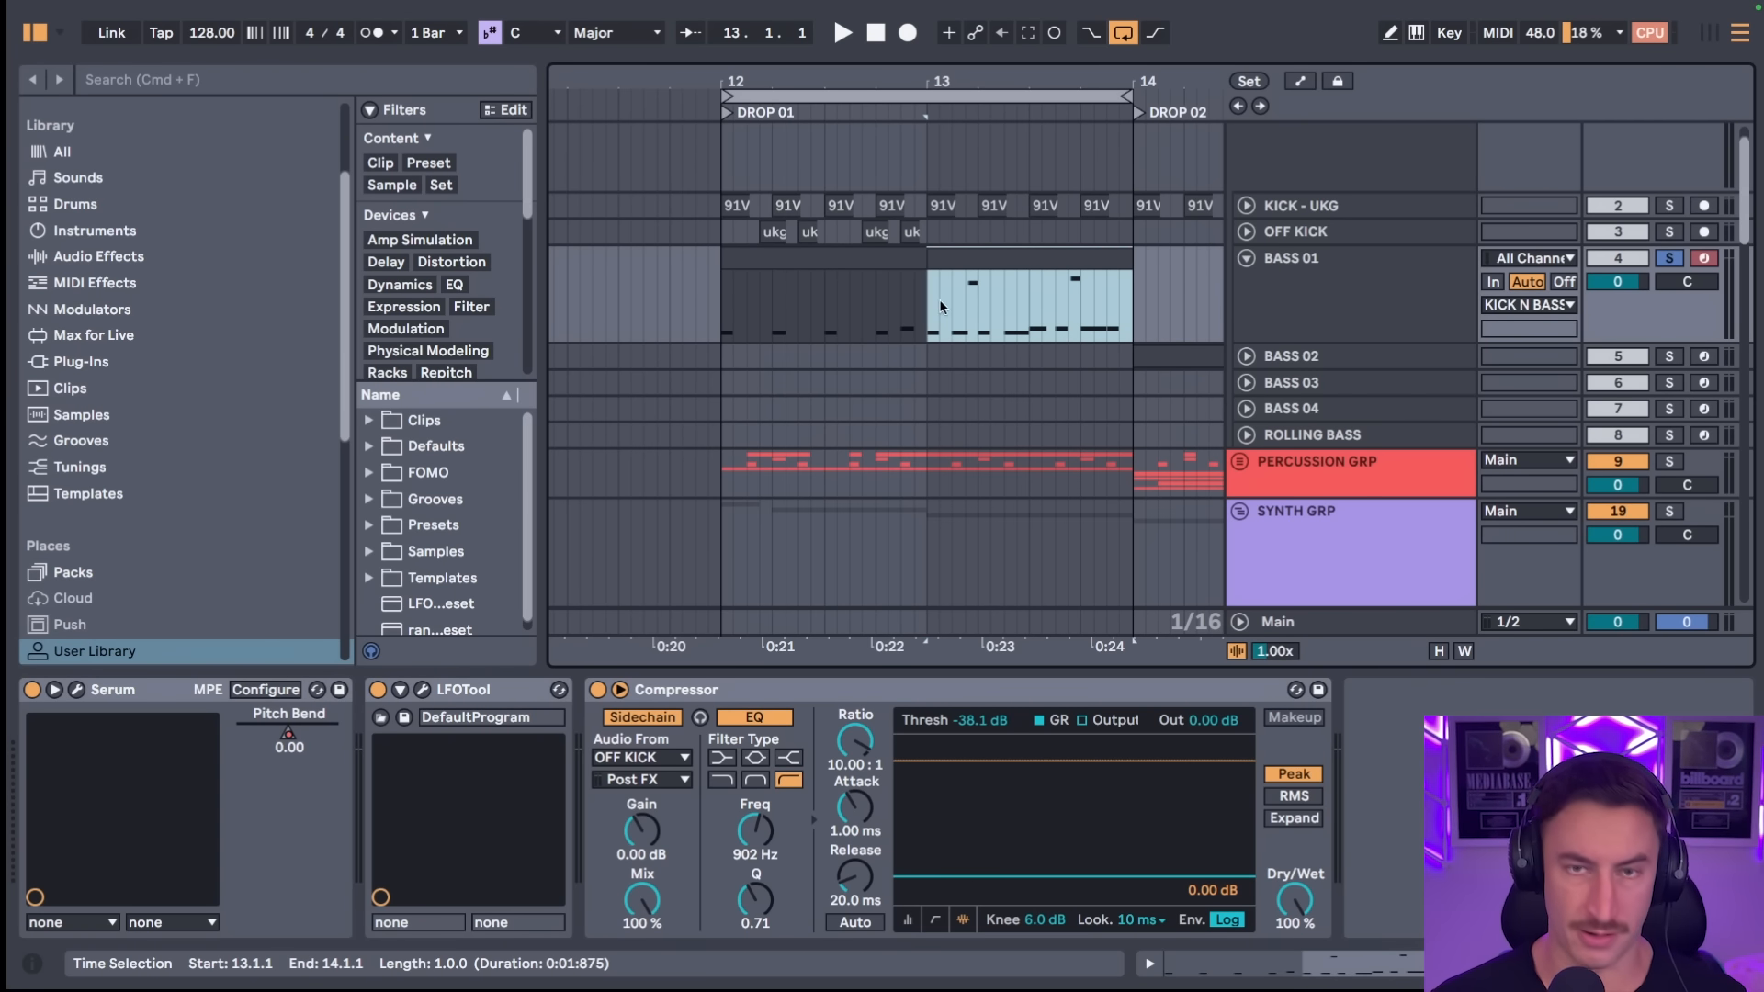
double_click(974, 261)
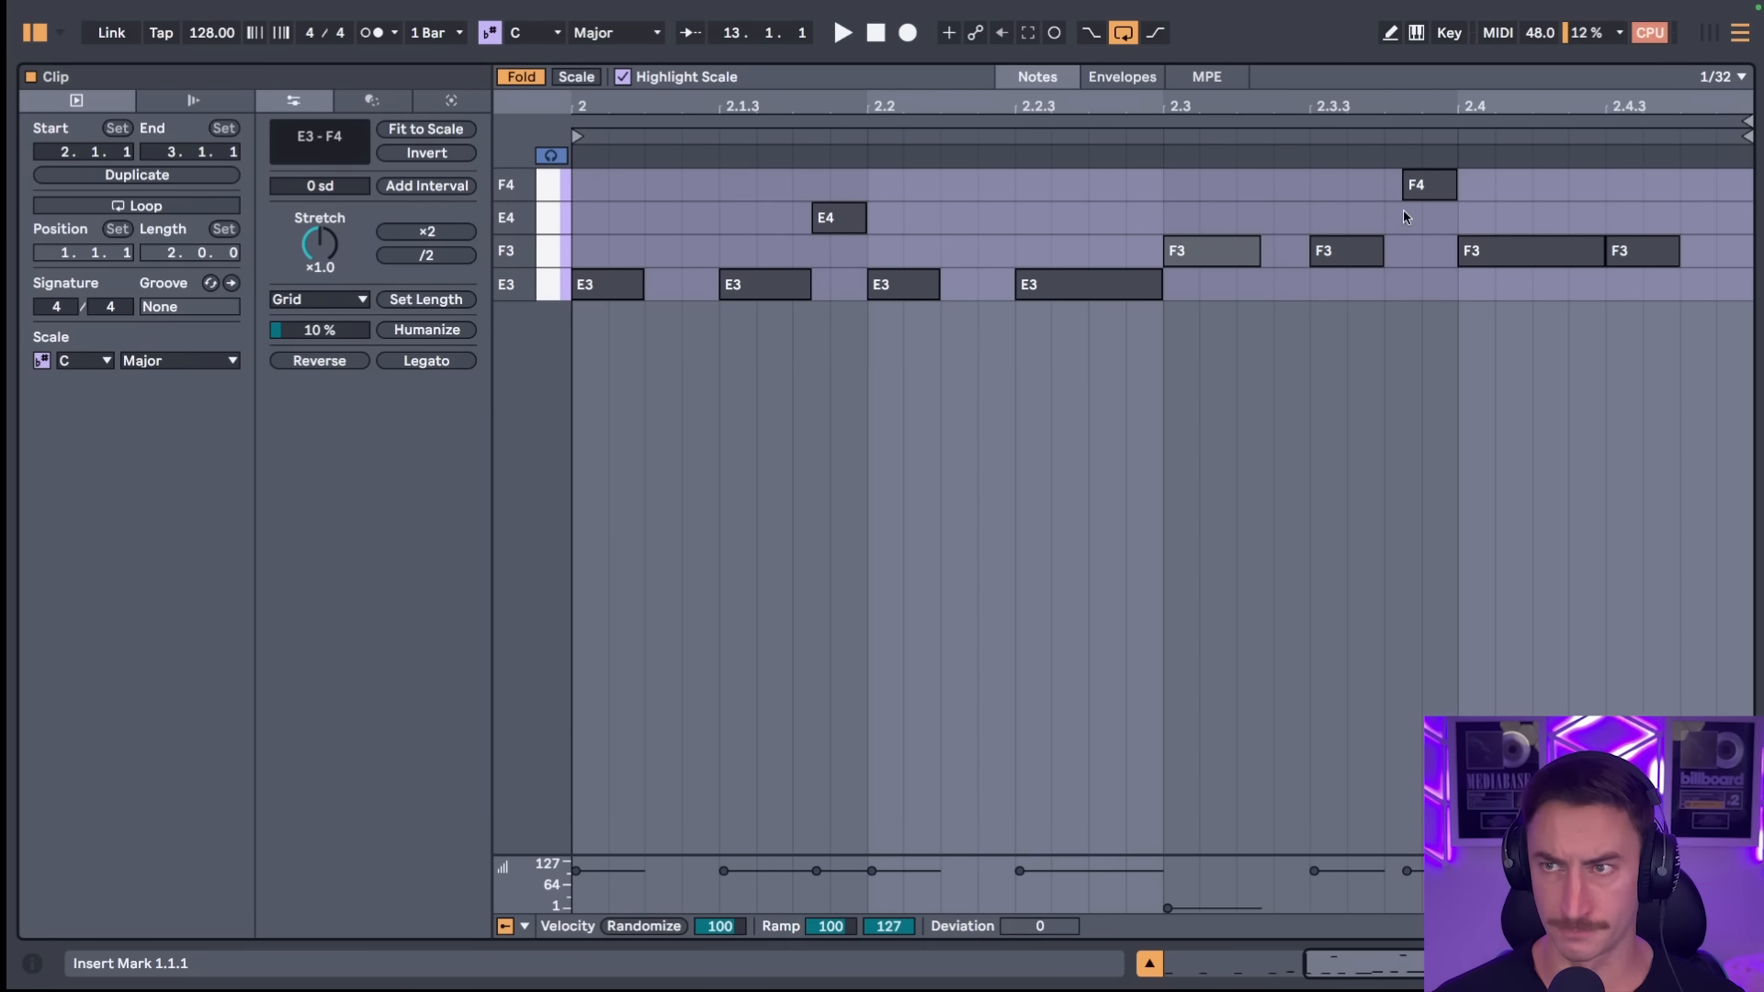
key(space)
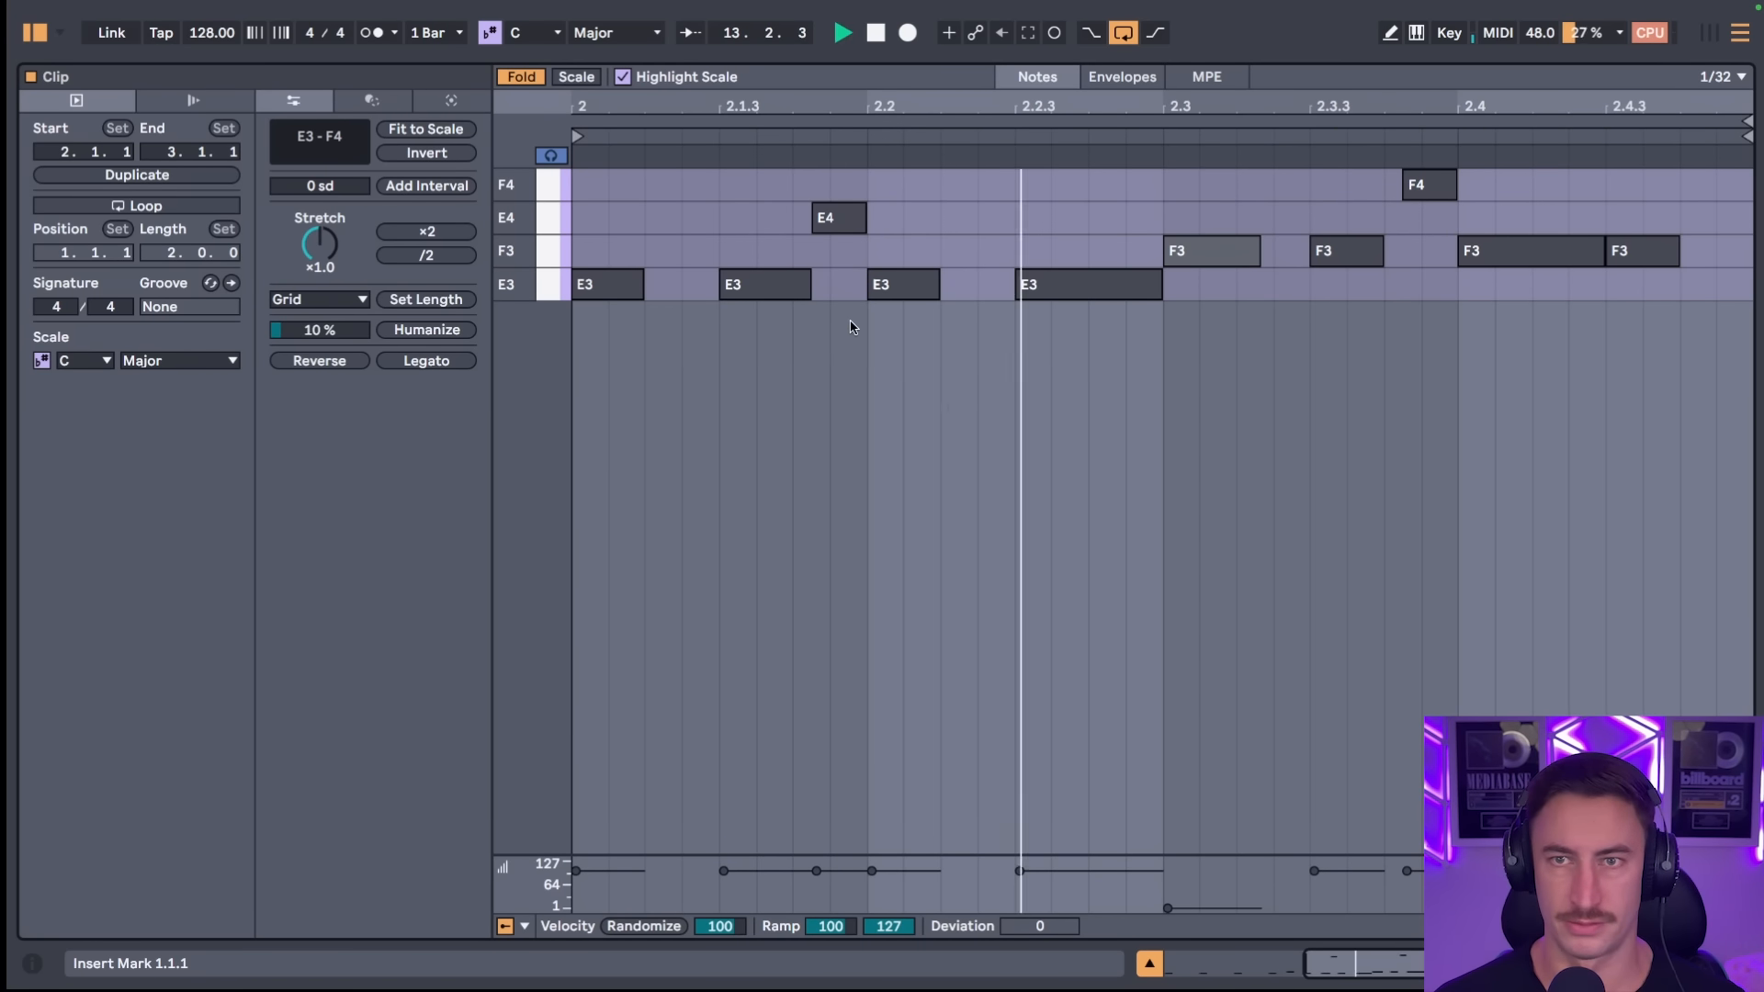
click(1149, 965)
key(space)
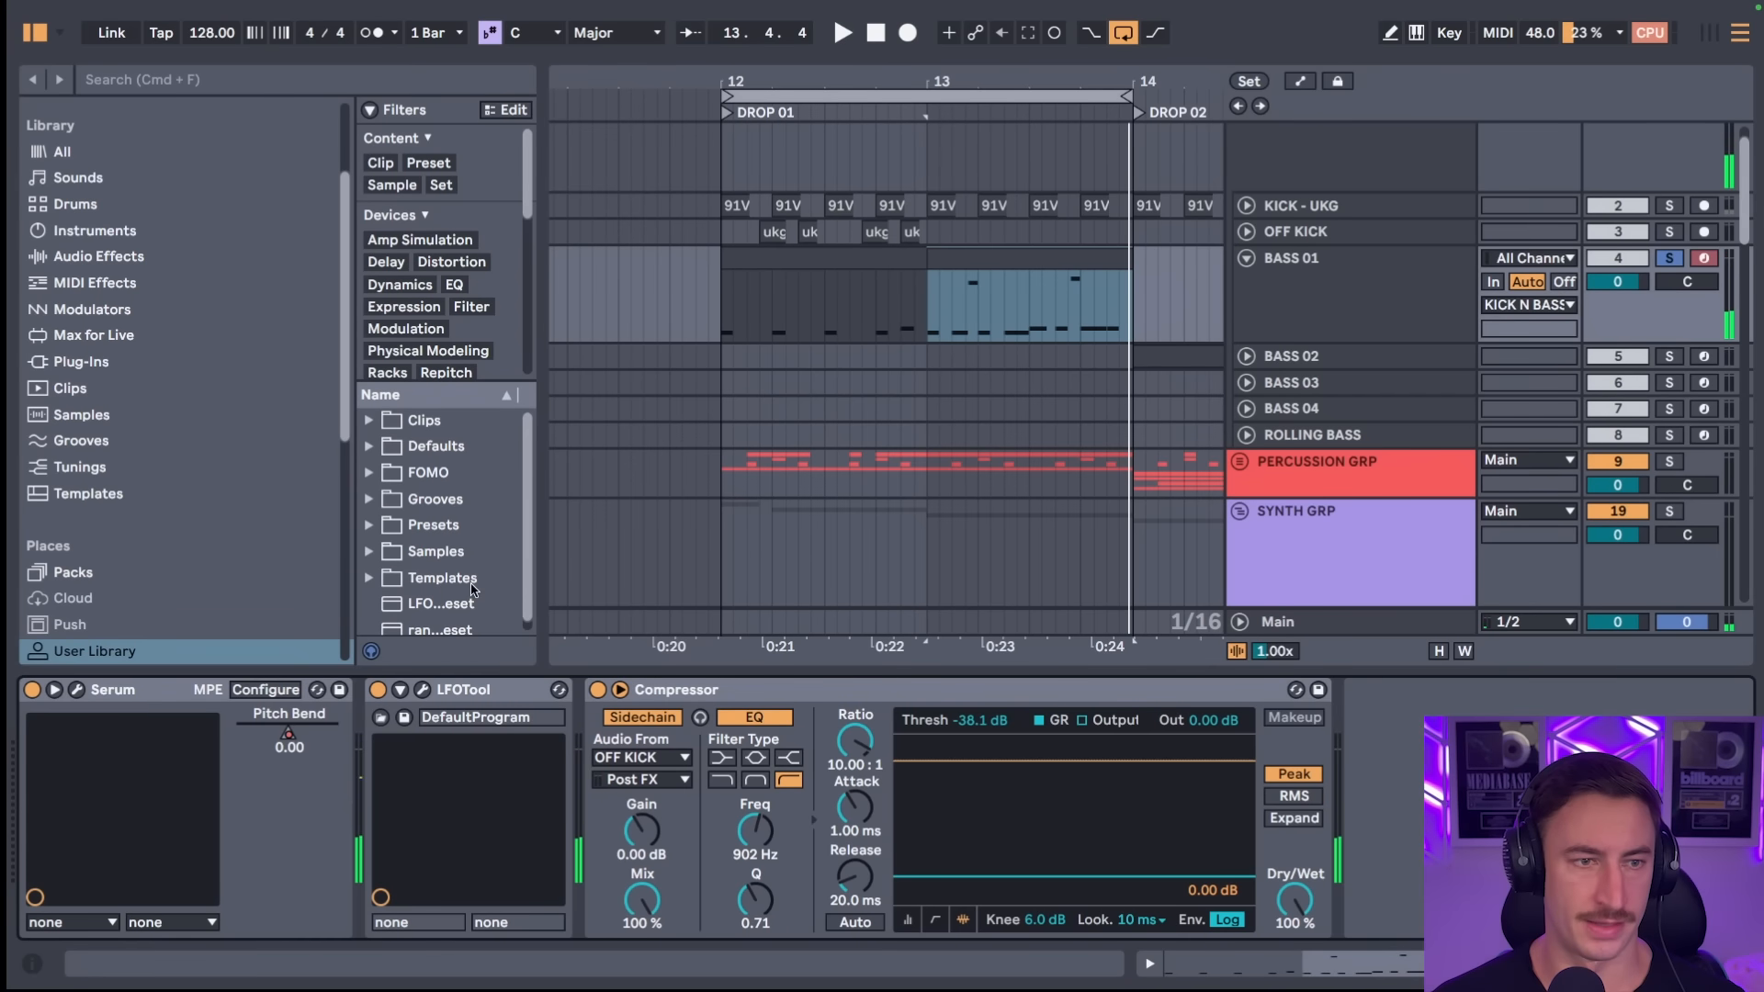
- Unsolo BASS 01 and play DROP 01 with all tracks
key(space)
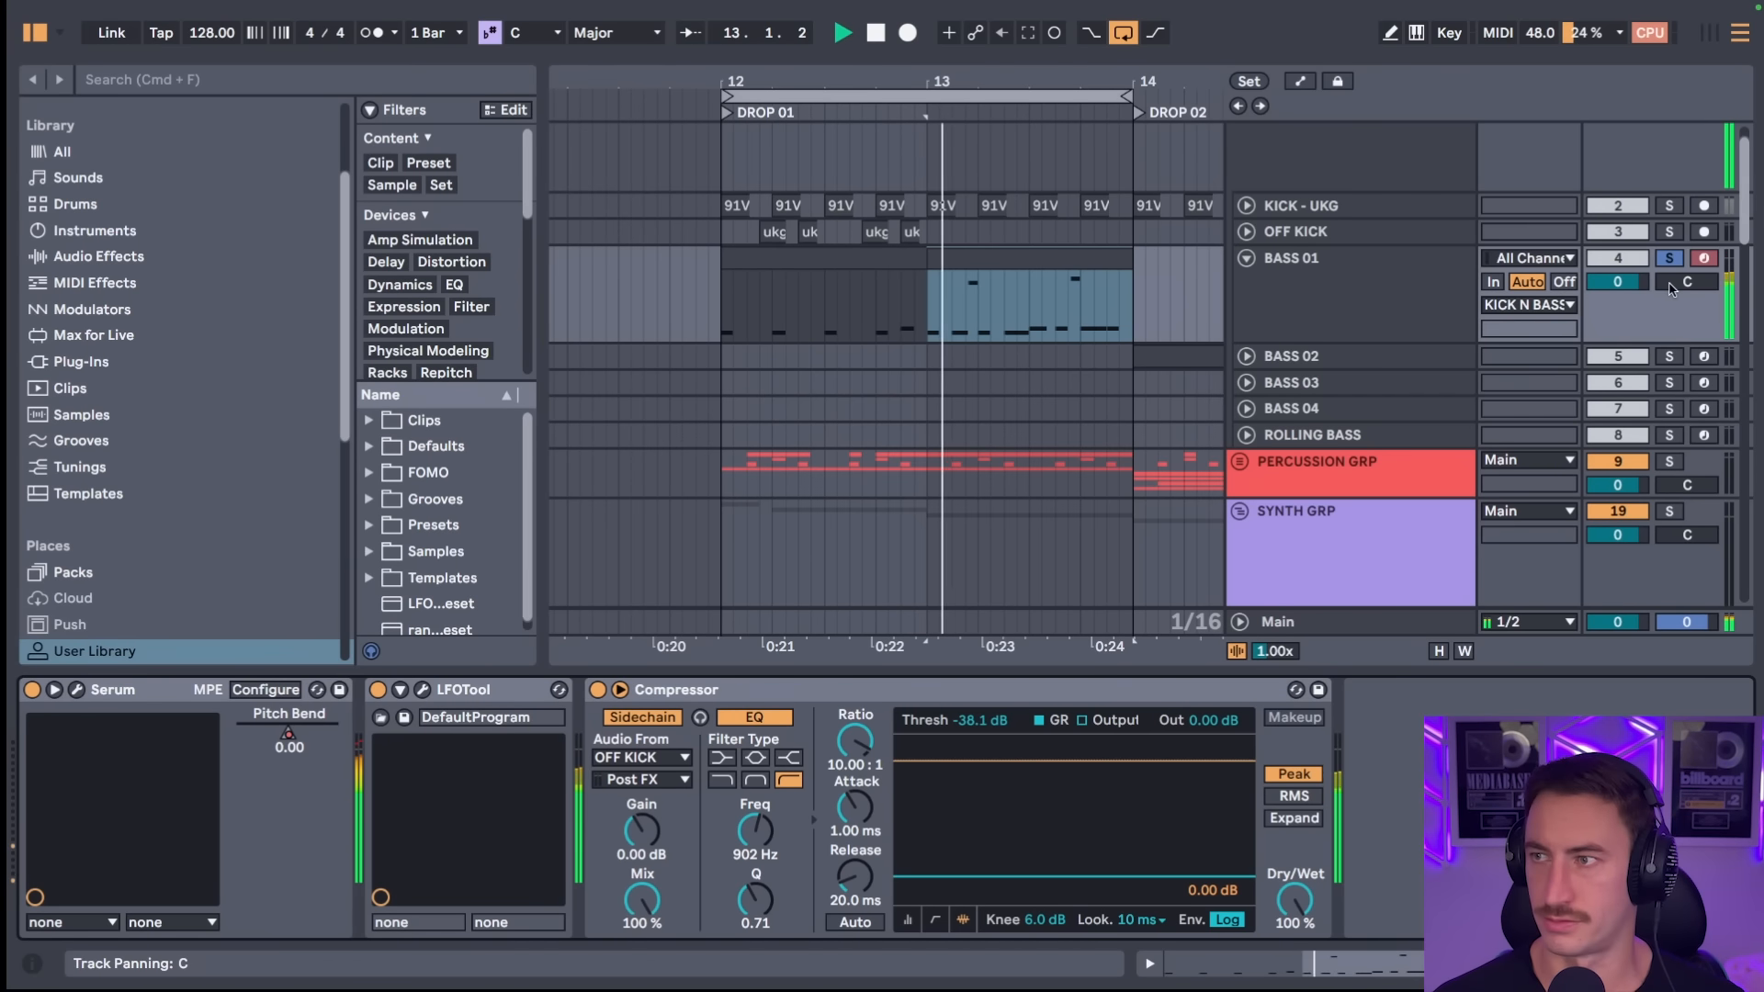
scroll(942, 257, down, 5)
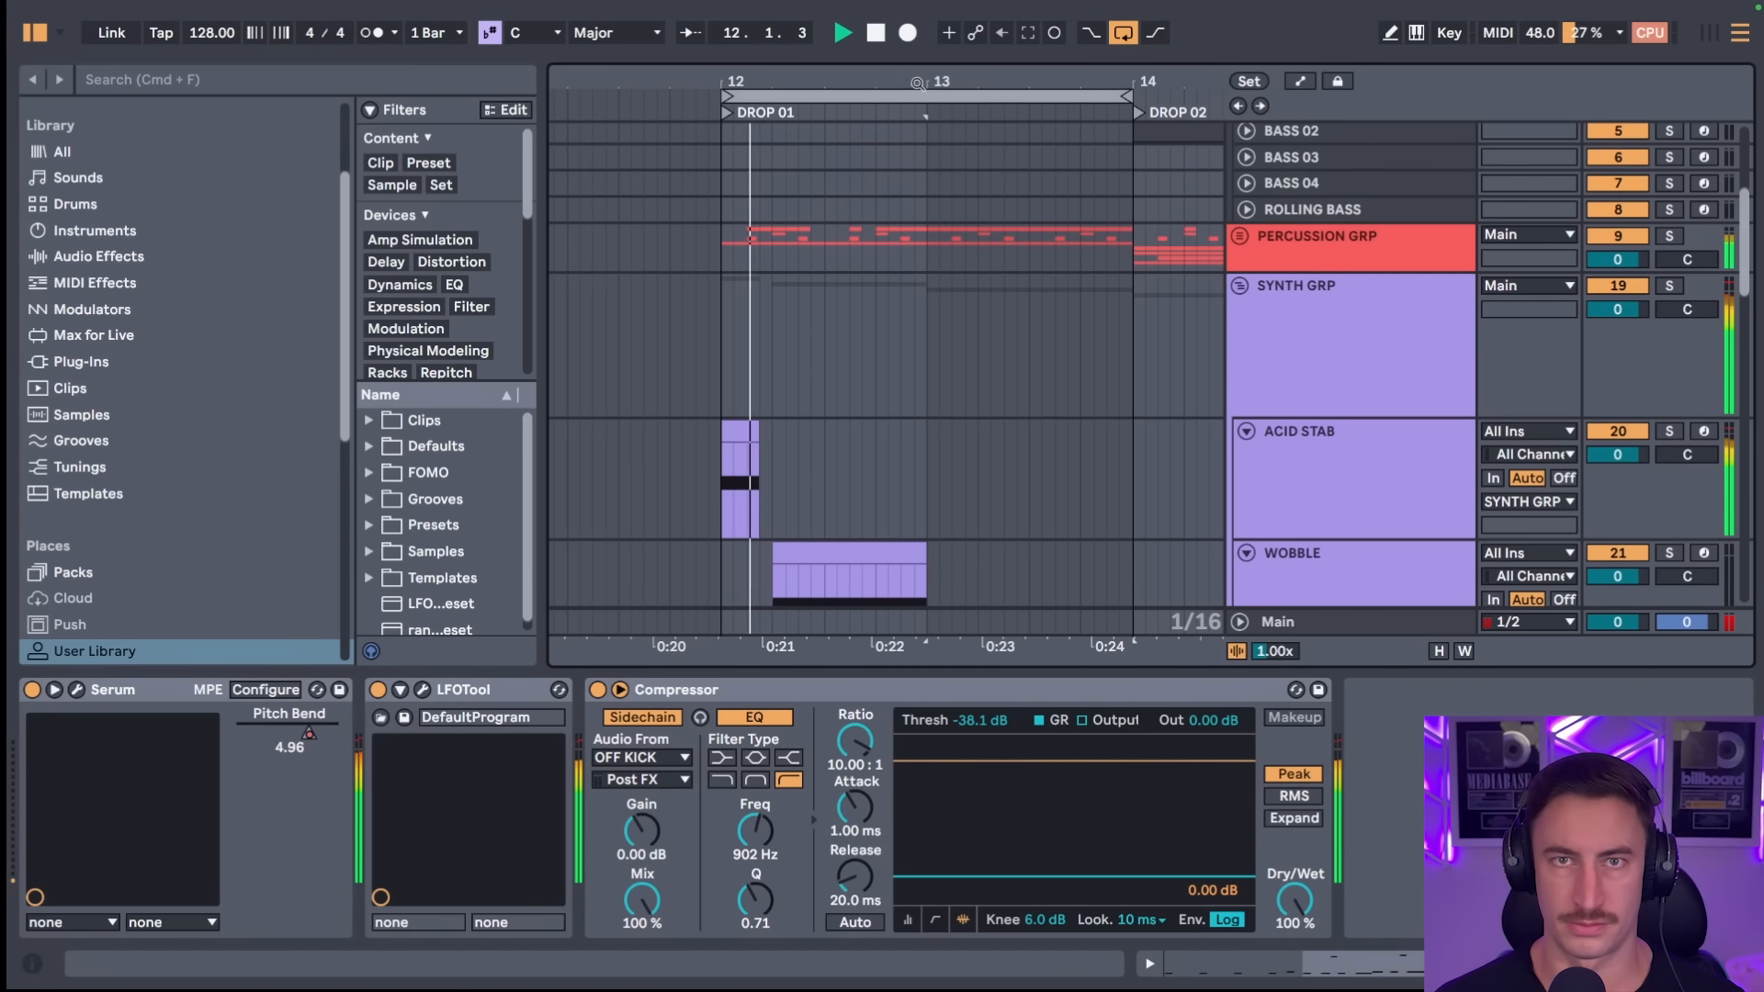
scroll(942, 257, down, 2)
scroll(942, 257, down, 1)
- Fold SYNTH GRP, and loop and play DROP 02 from 14.1.1 to 16.1.1
click(1252, 292)
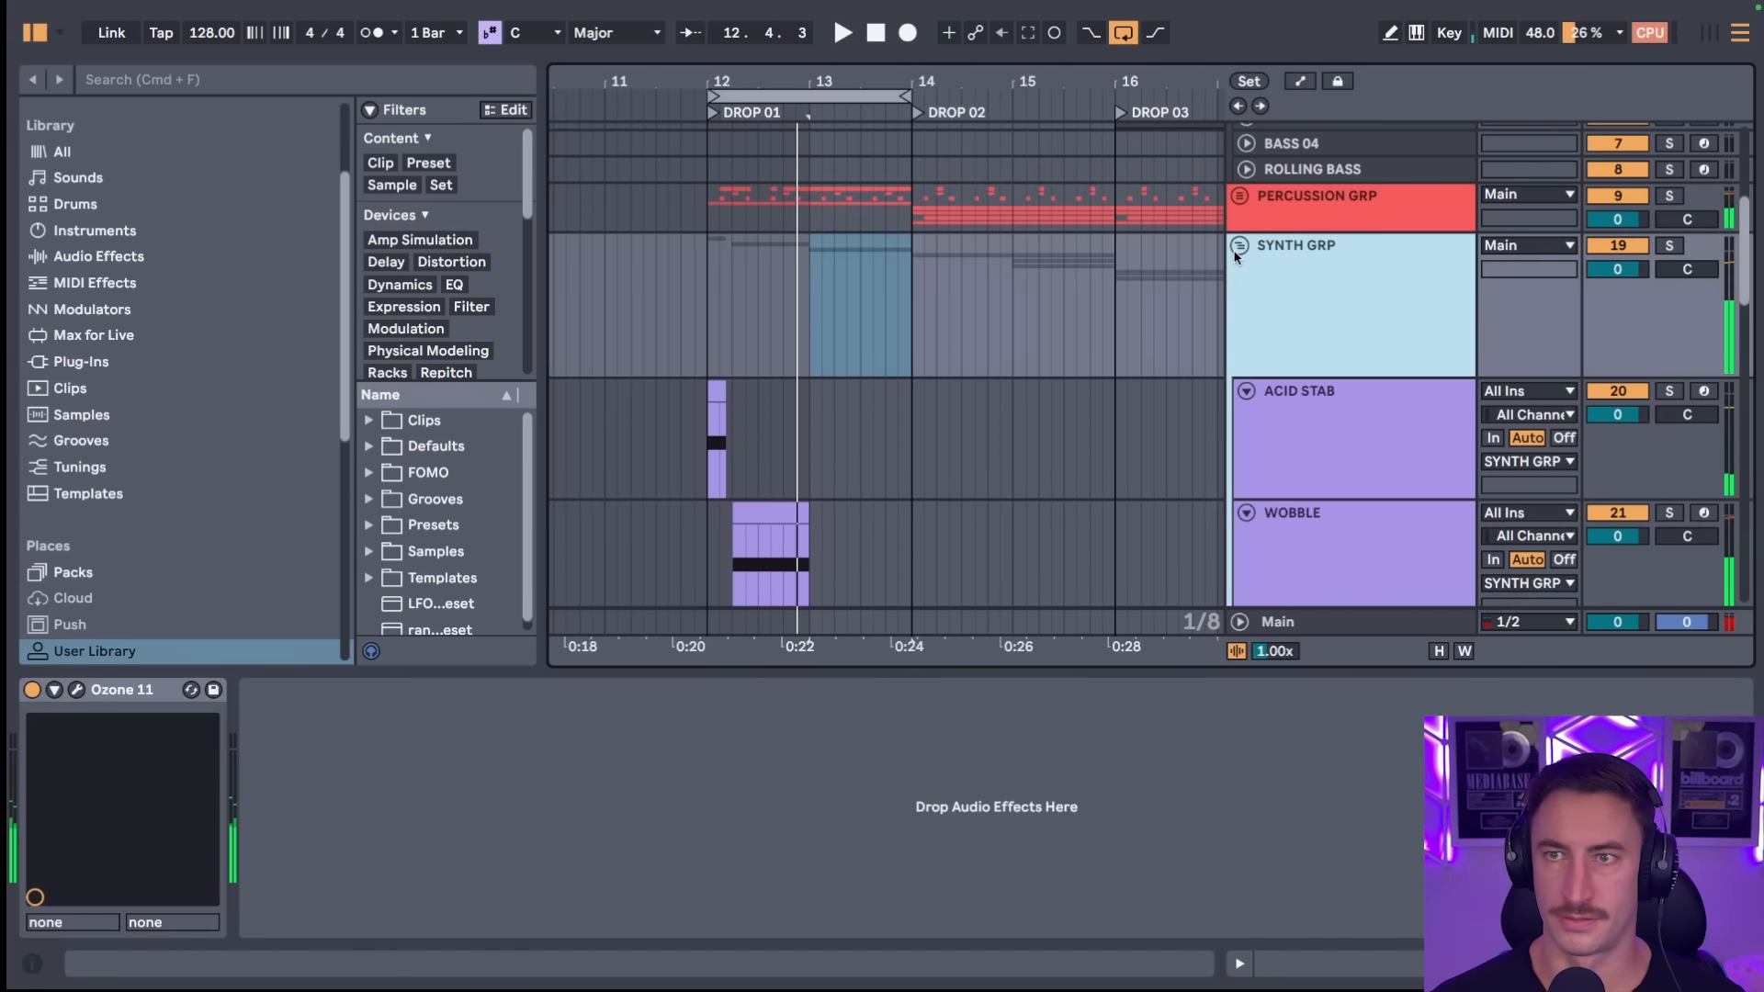
click(1238, 246)
drag(914, 266, 1121, 266)
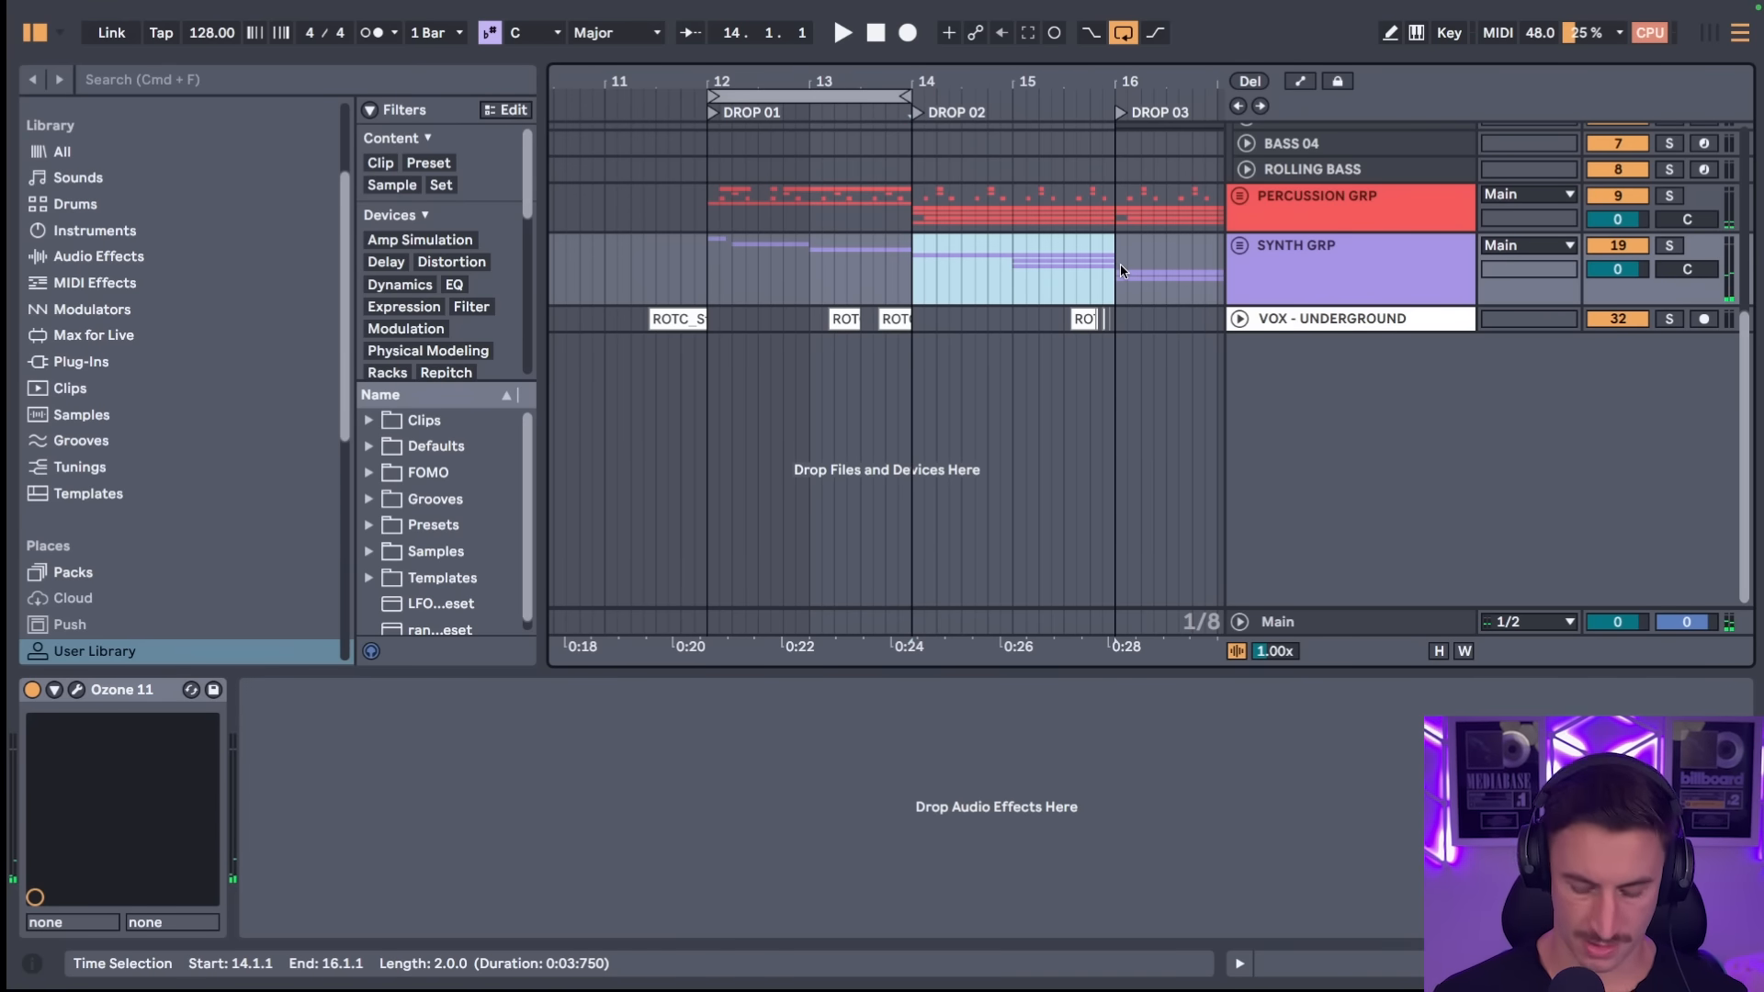
key(super+l)
key(space)
- Fold the KICK N BASS group while DROP 02 plays
scroll(1012, 266, up, 6)
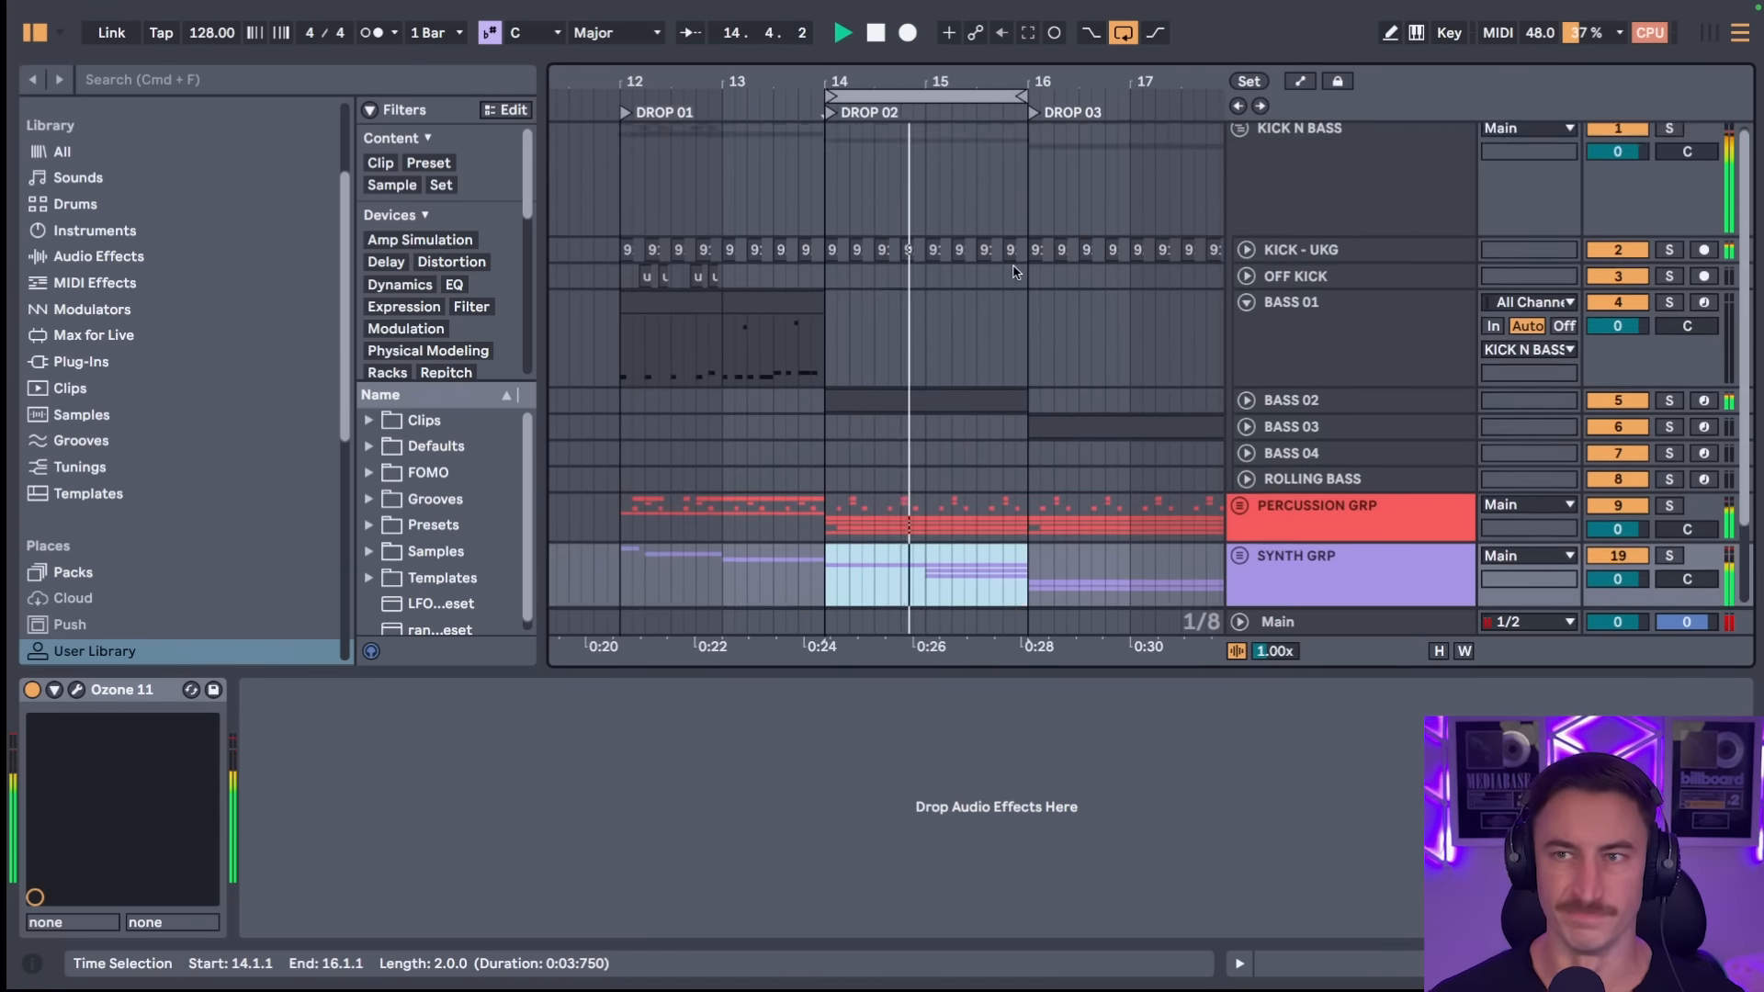
click(1229, 150)
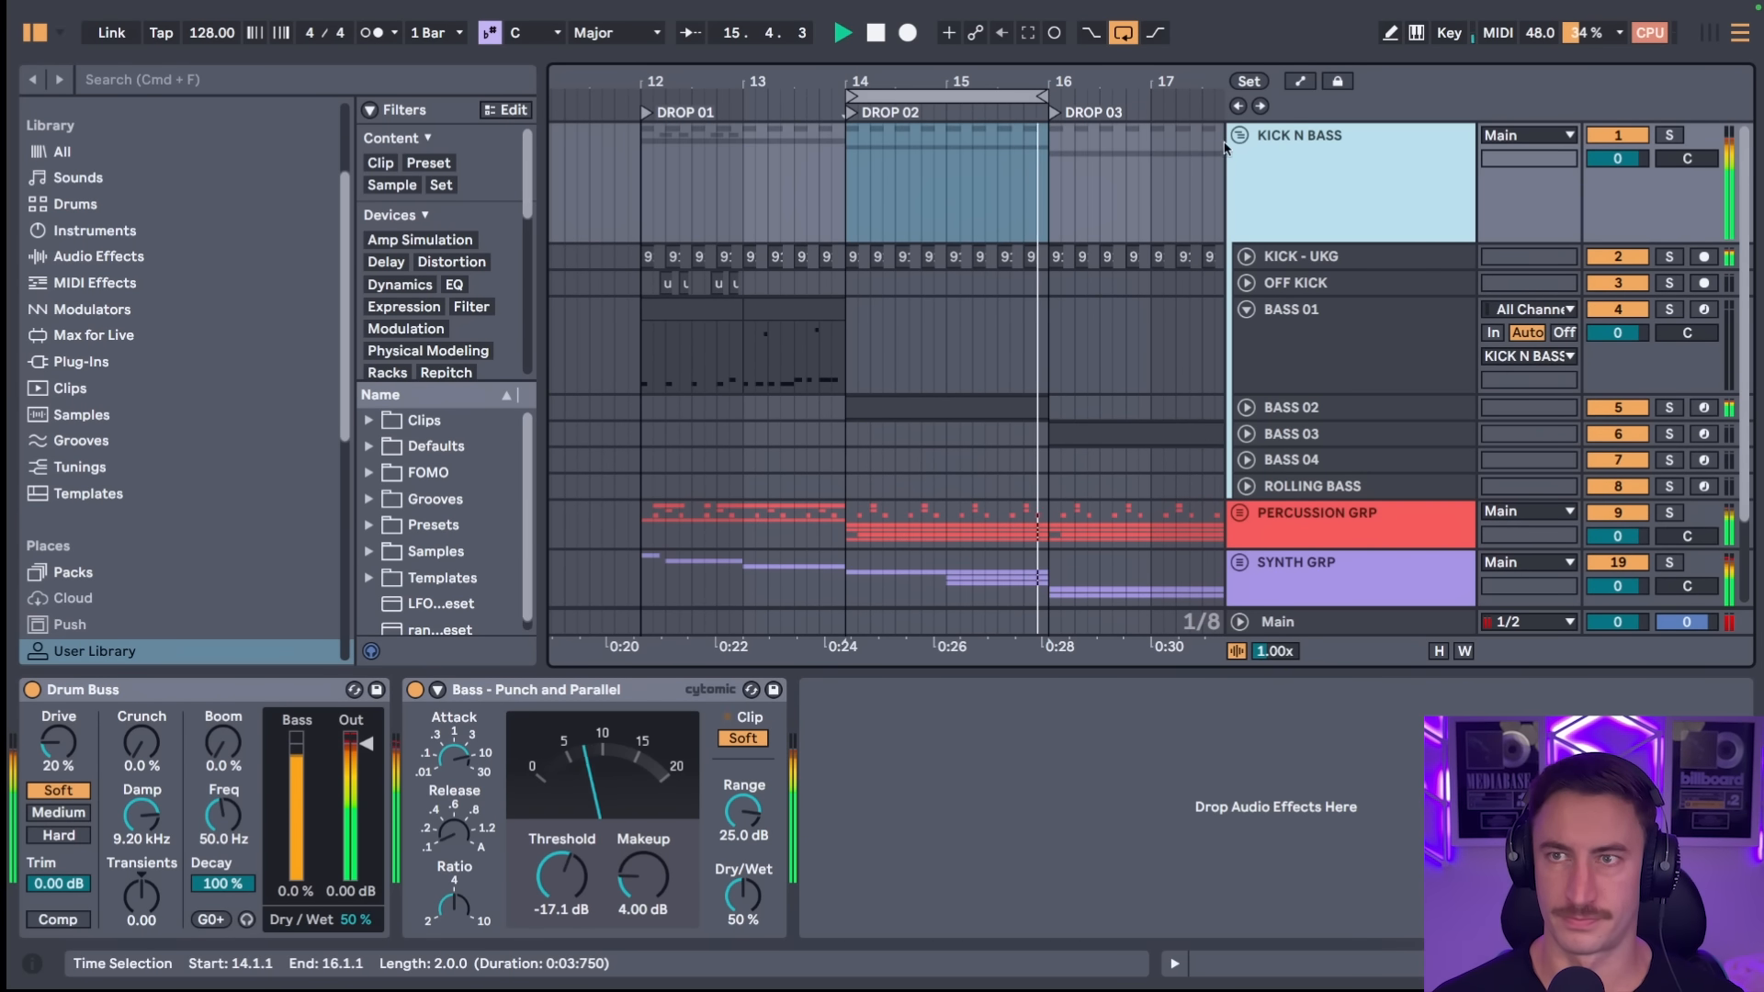
click(1238, 135)
- Expand SYNTH GRP and select the ODD MOB track to show its device chain
click(1270, 262)
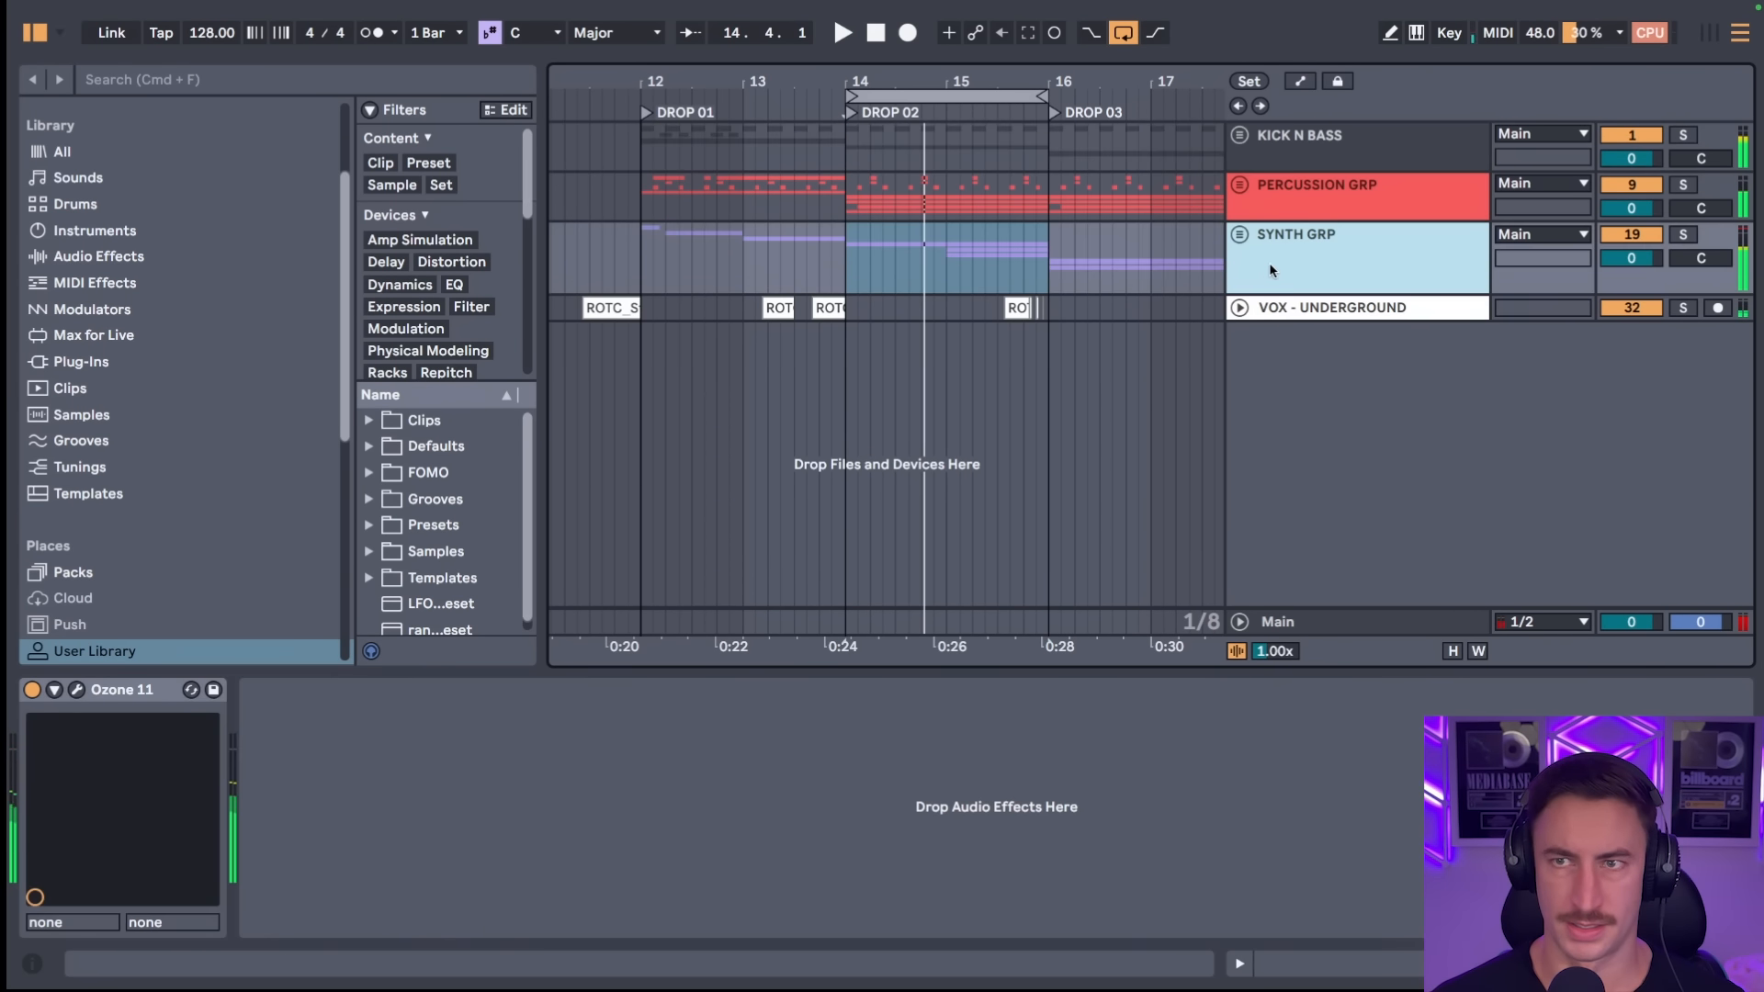
click(1239, 235)
scroll(1005, 311, down, 5)
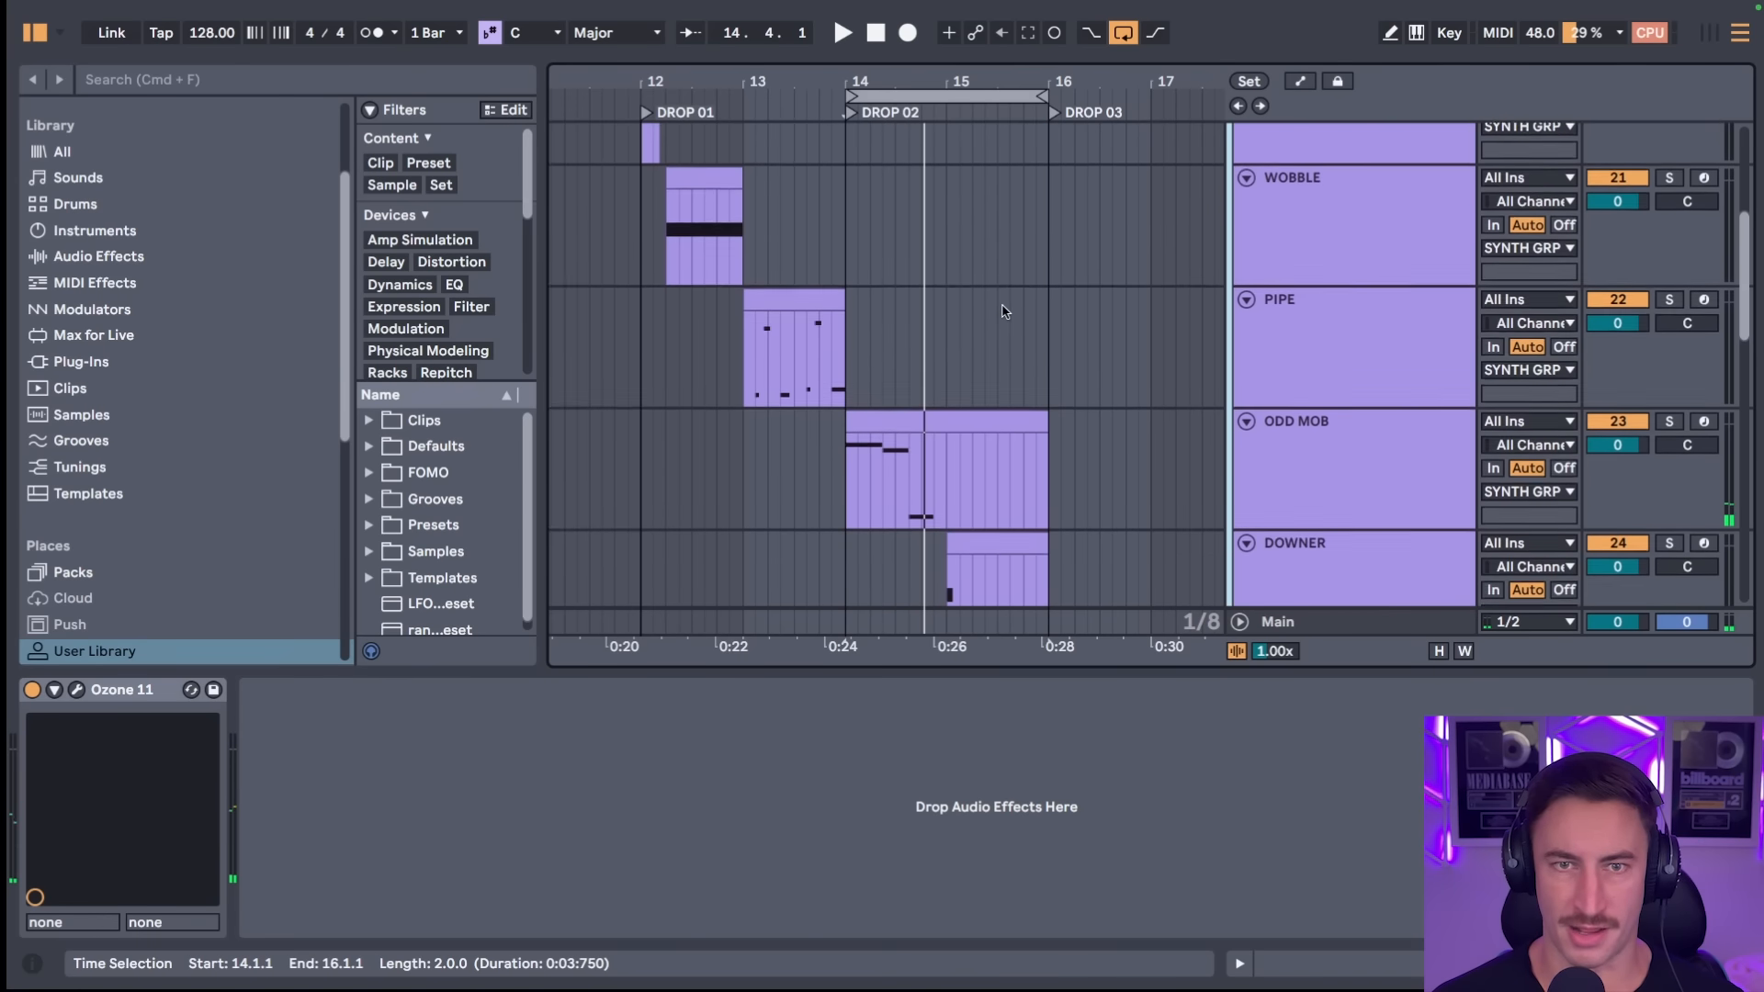
scroll(1005, 310, down, 3)
click(1435, 360)
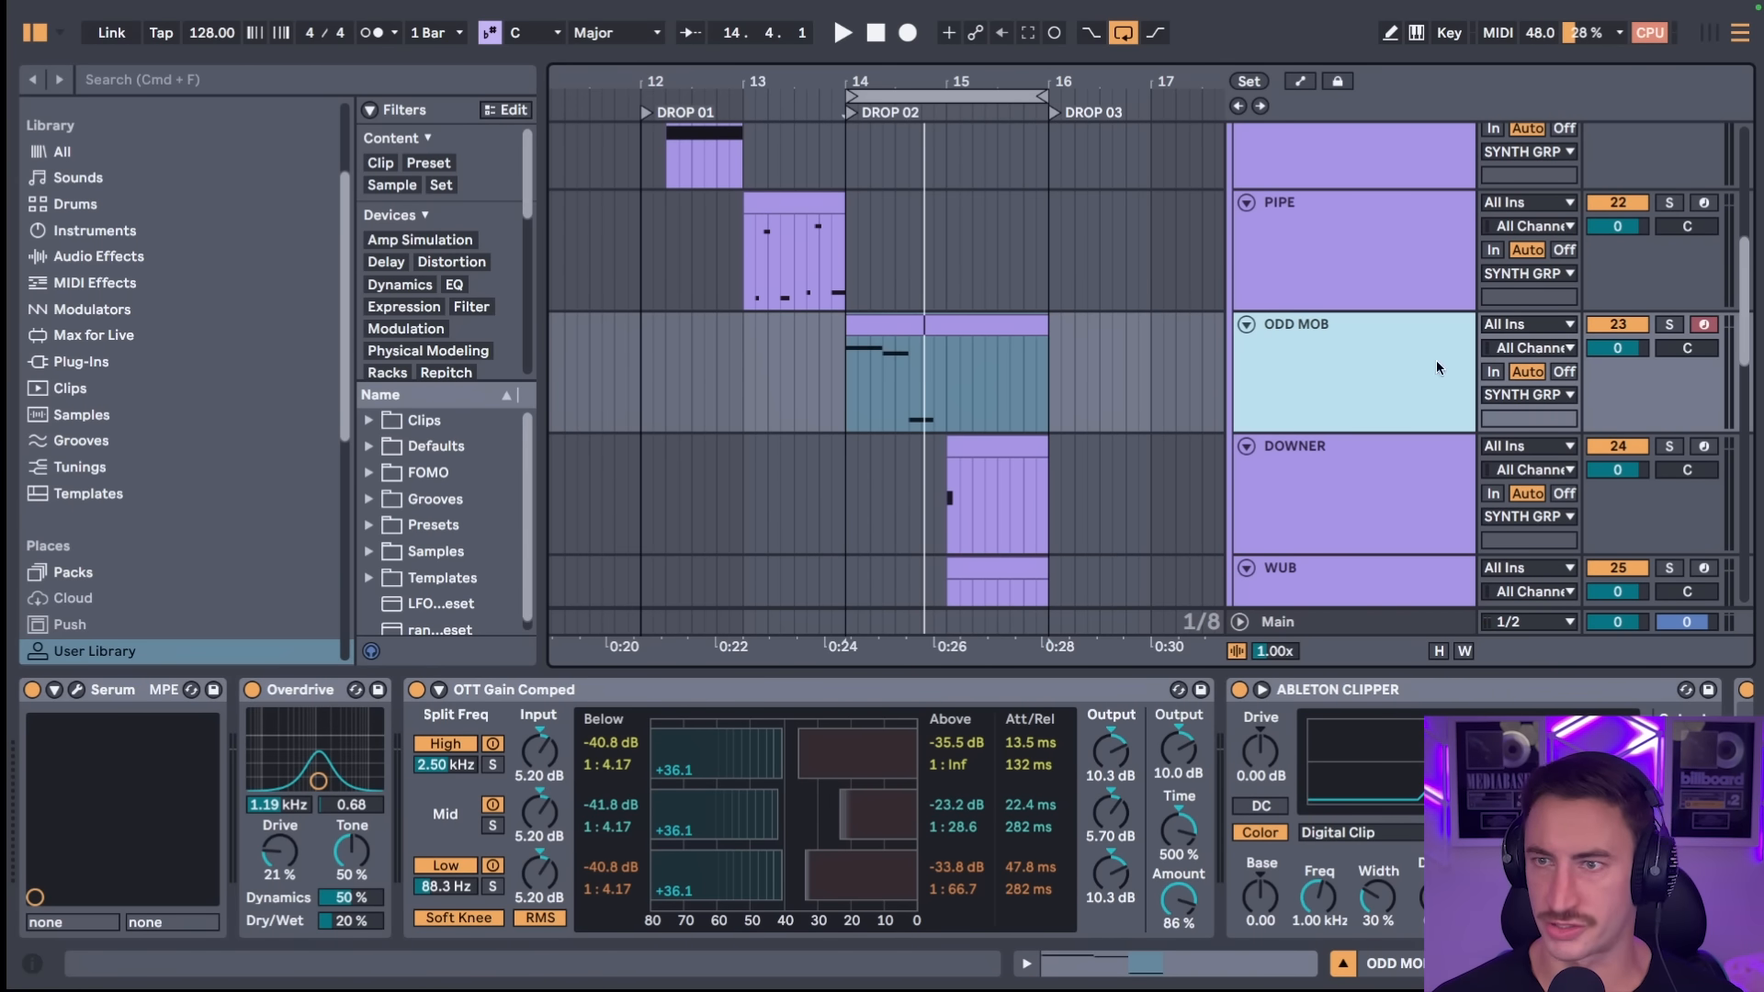
- Solo the ODD MOB track, play it in the DROP 02 loop, and open its Serum patch
click(1670, 325)
key(space)
double_click(1280, 383)
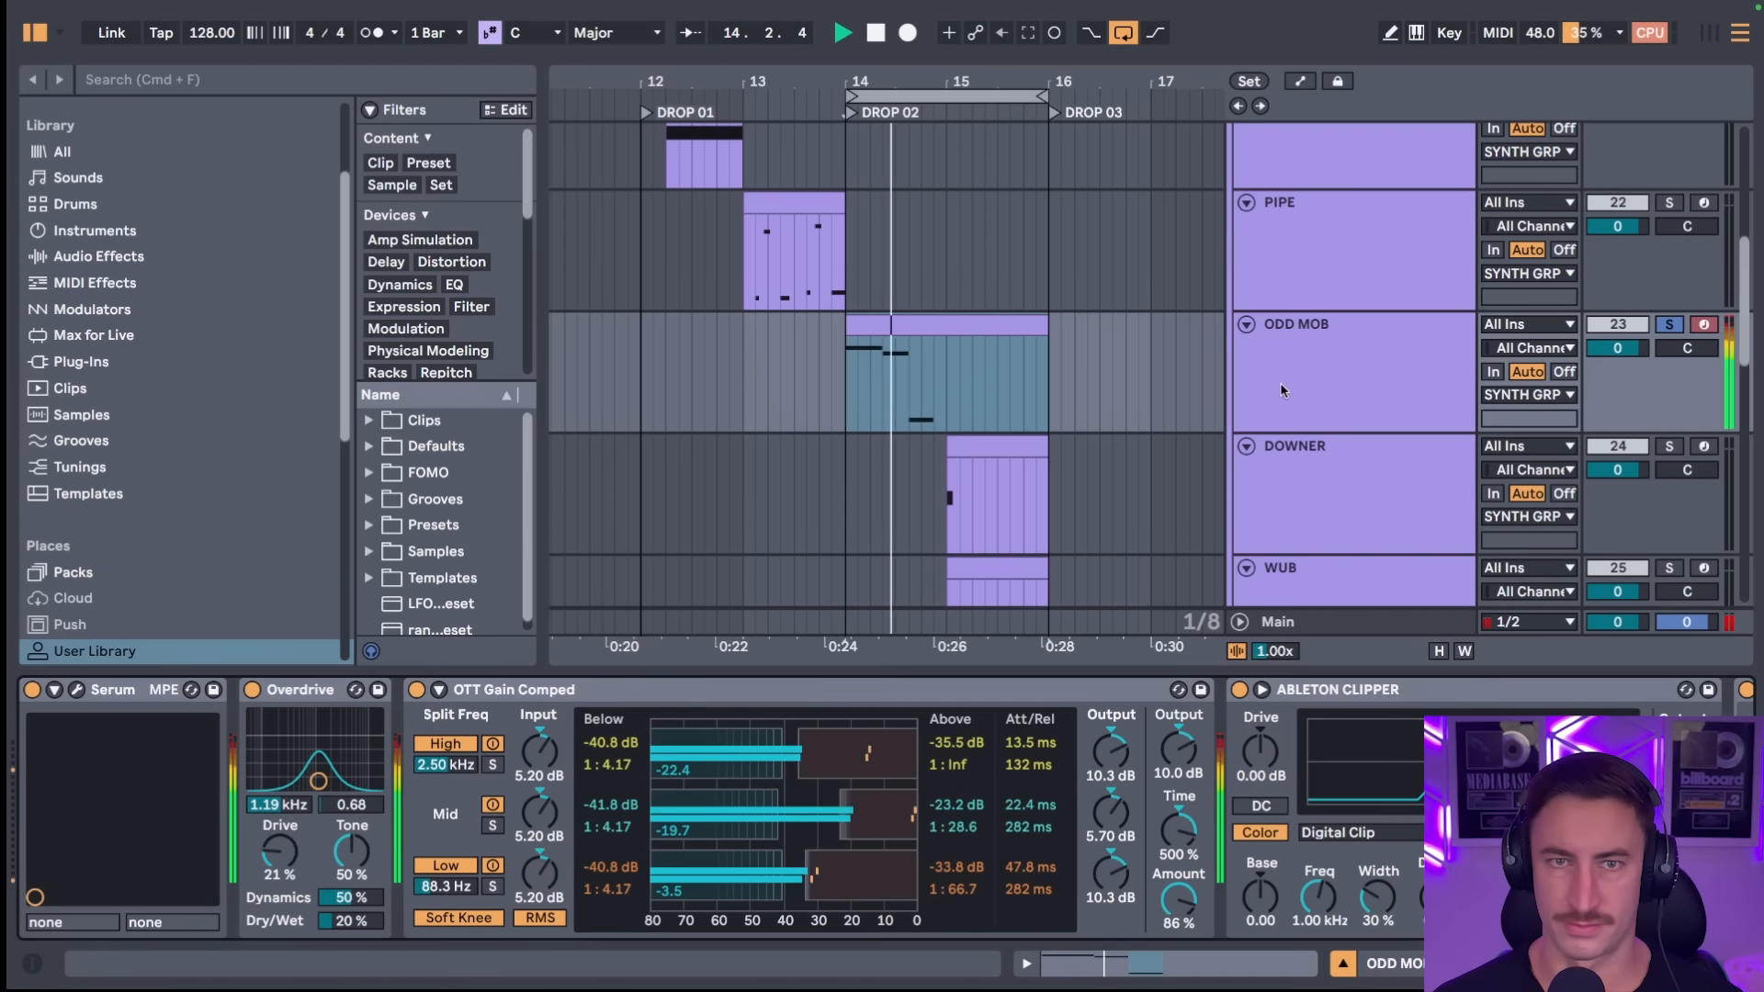
key(super+alt+p)
key(space)
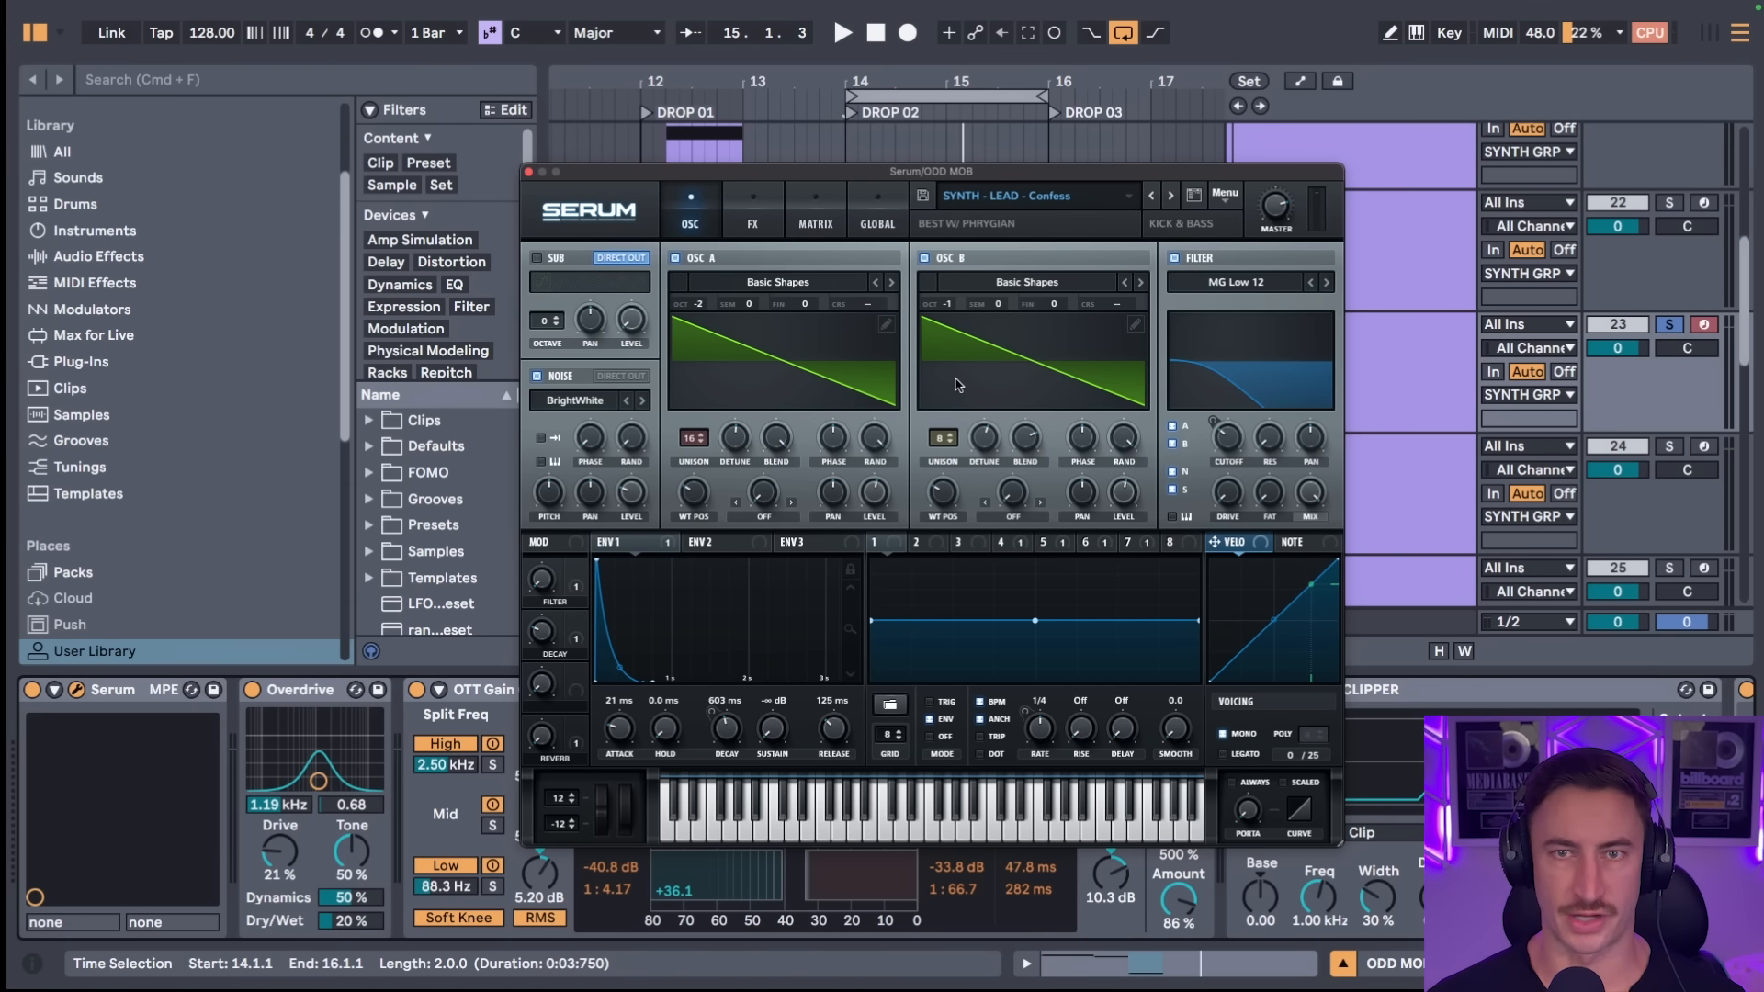
- Play the ODD MOB patch while examining its two oscillators and the attack of ENV 1
key(space)
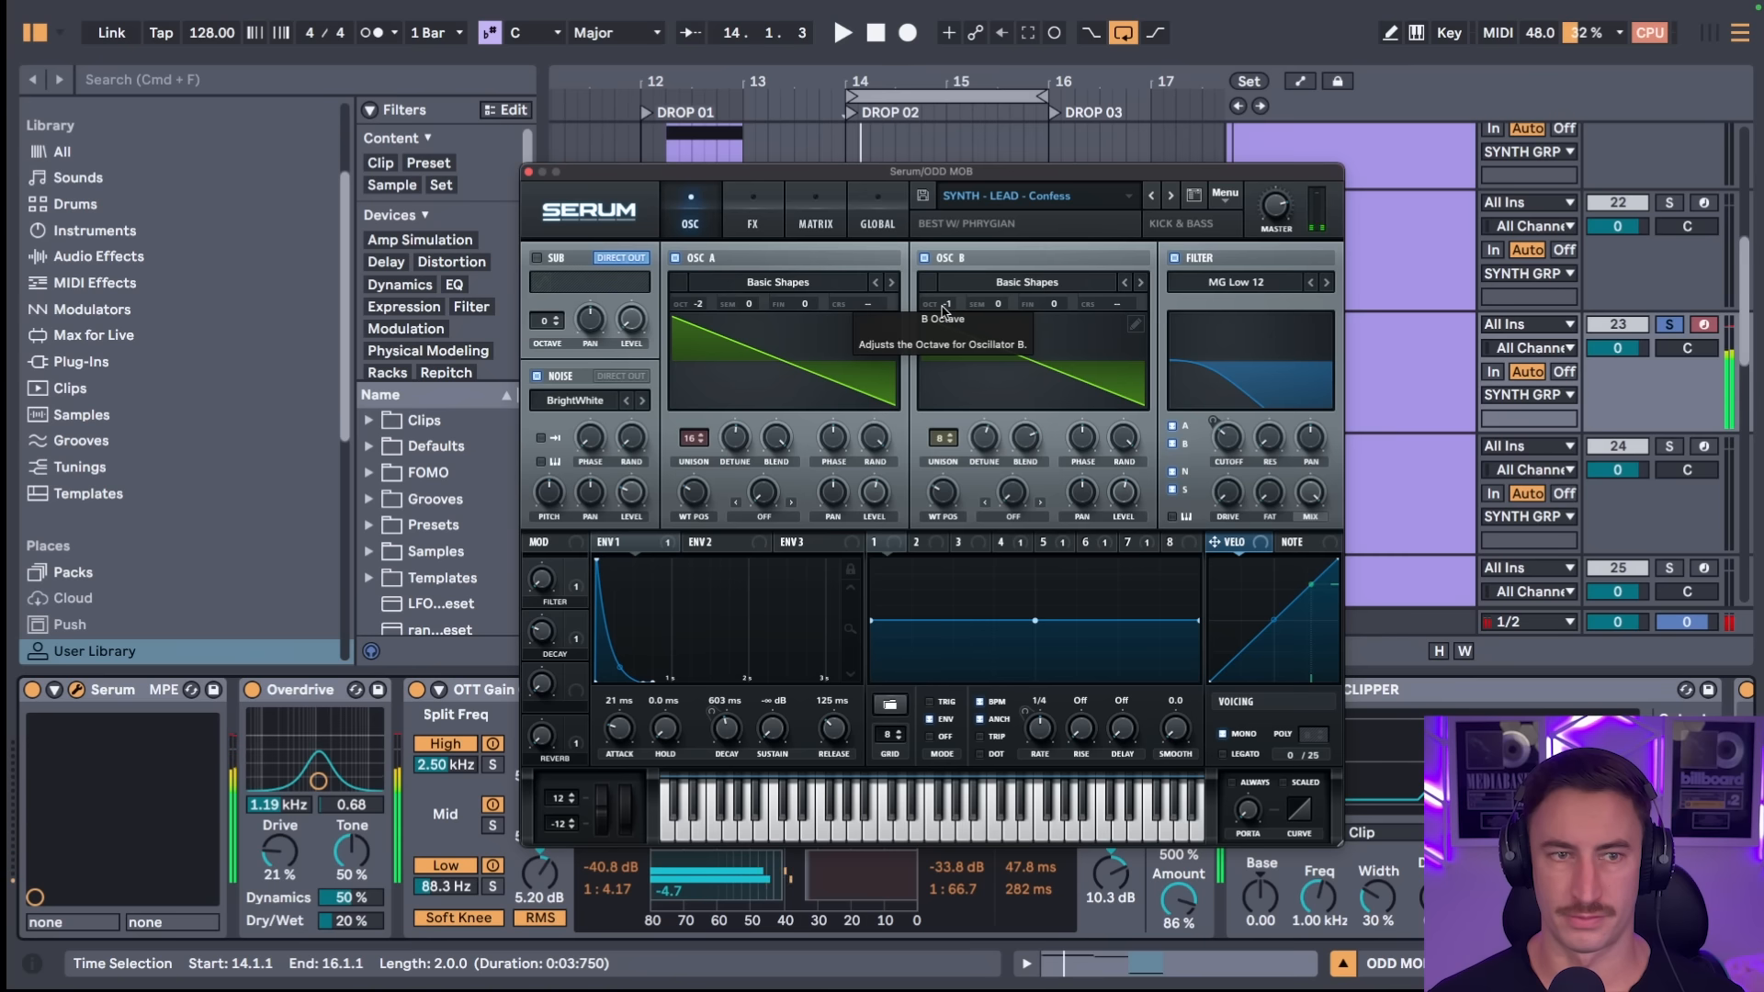
key(space)
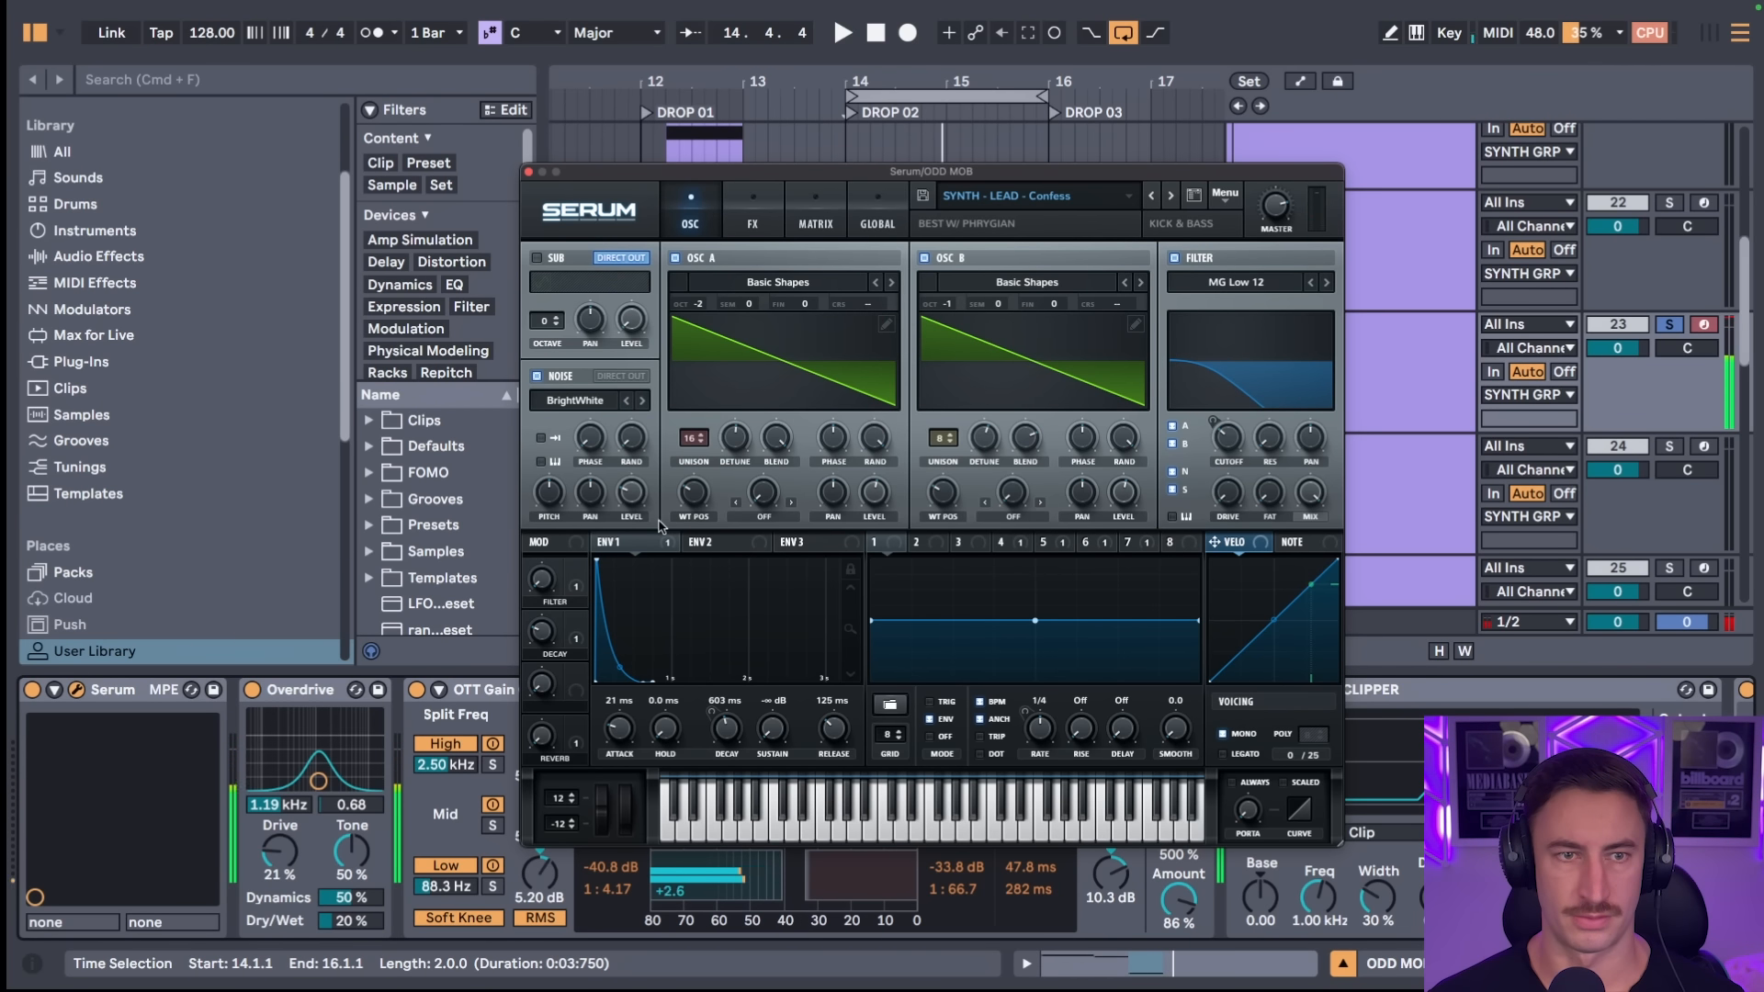
click(624, 732)
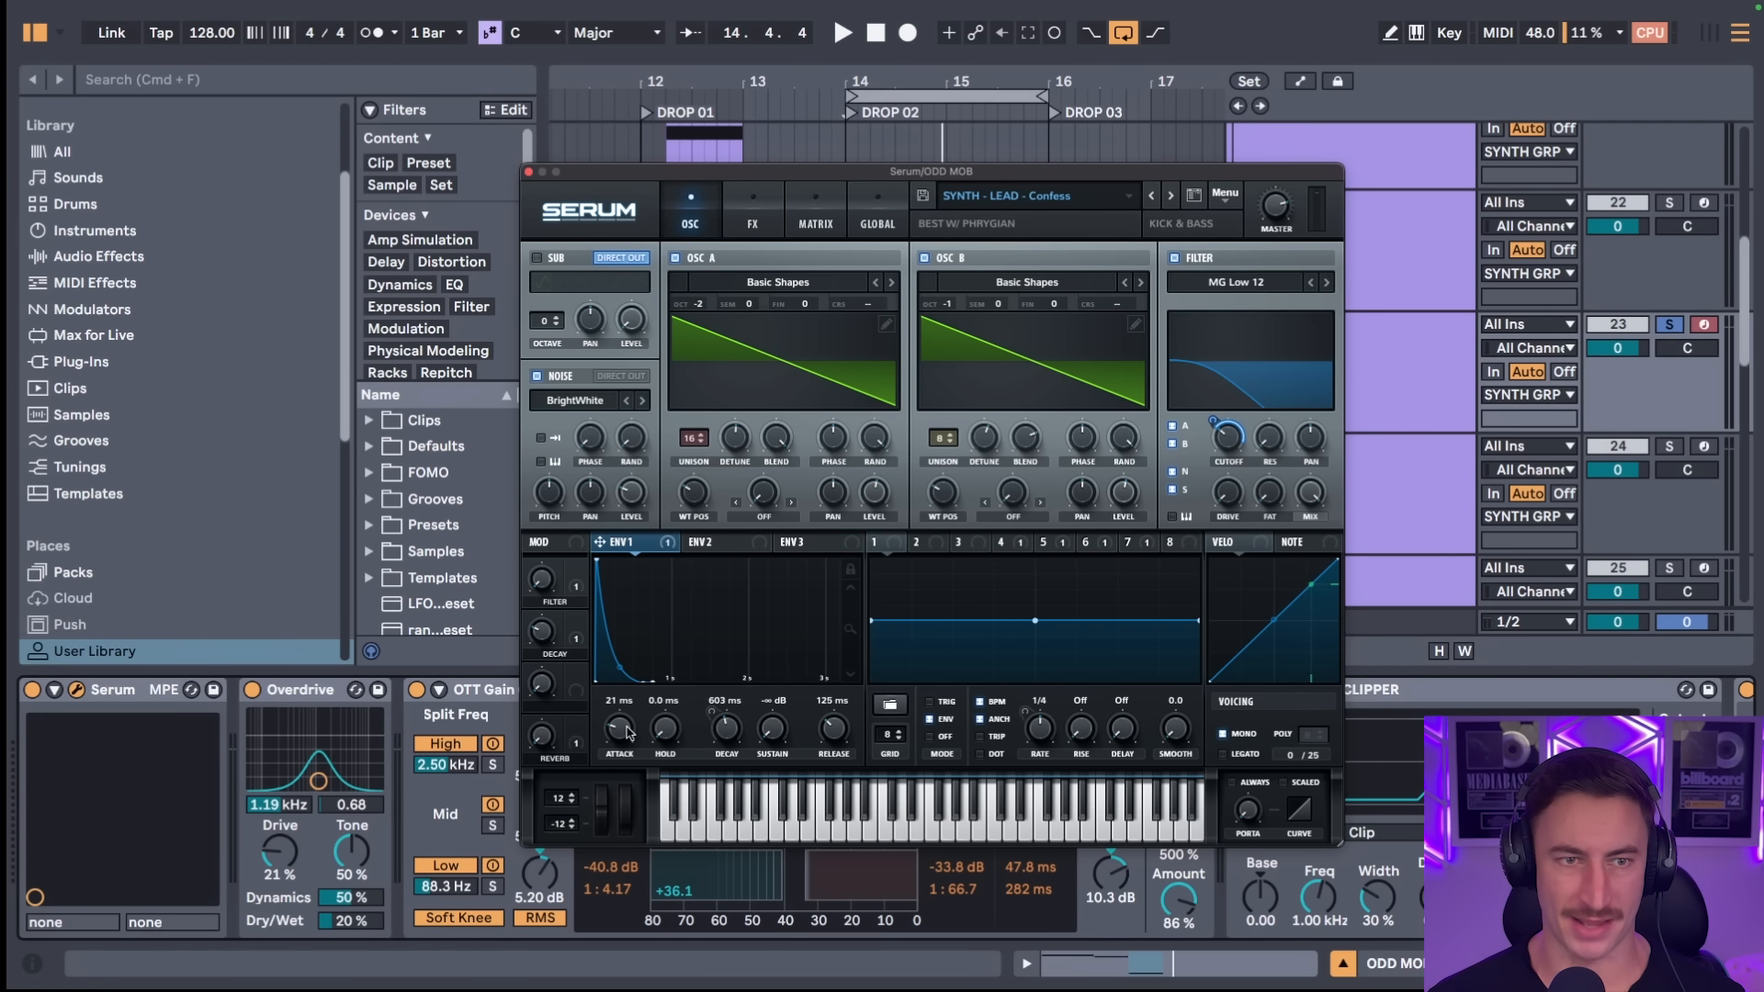
key(space)
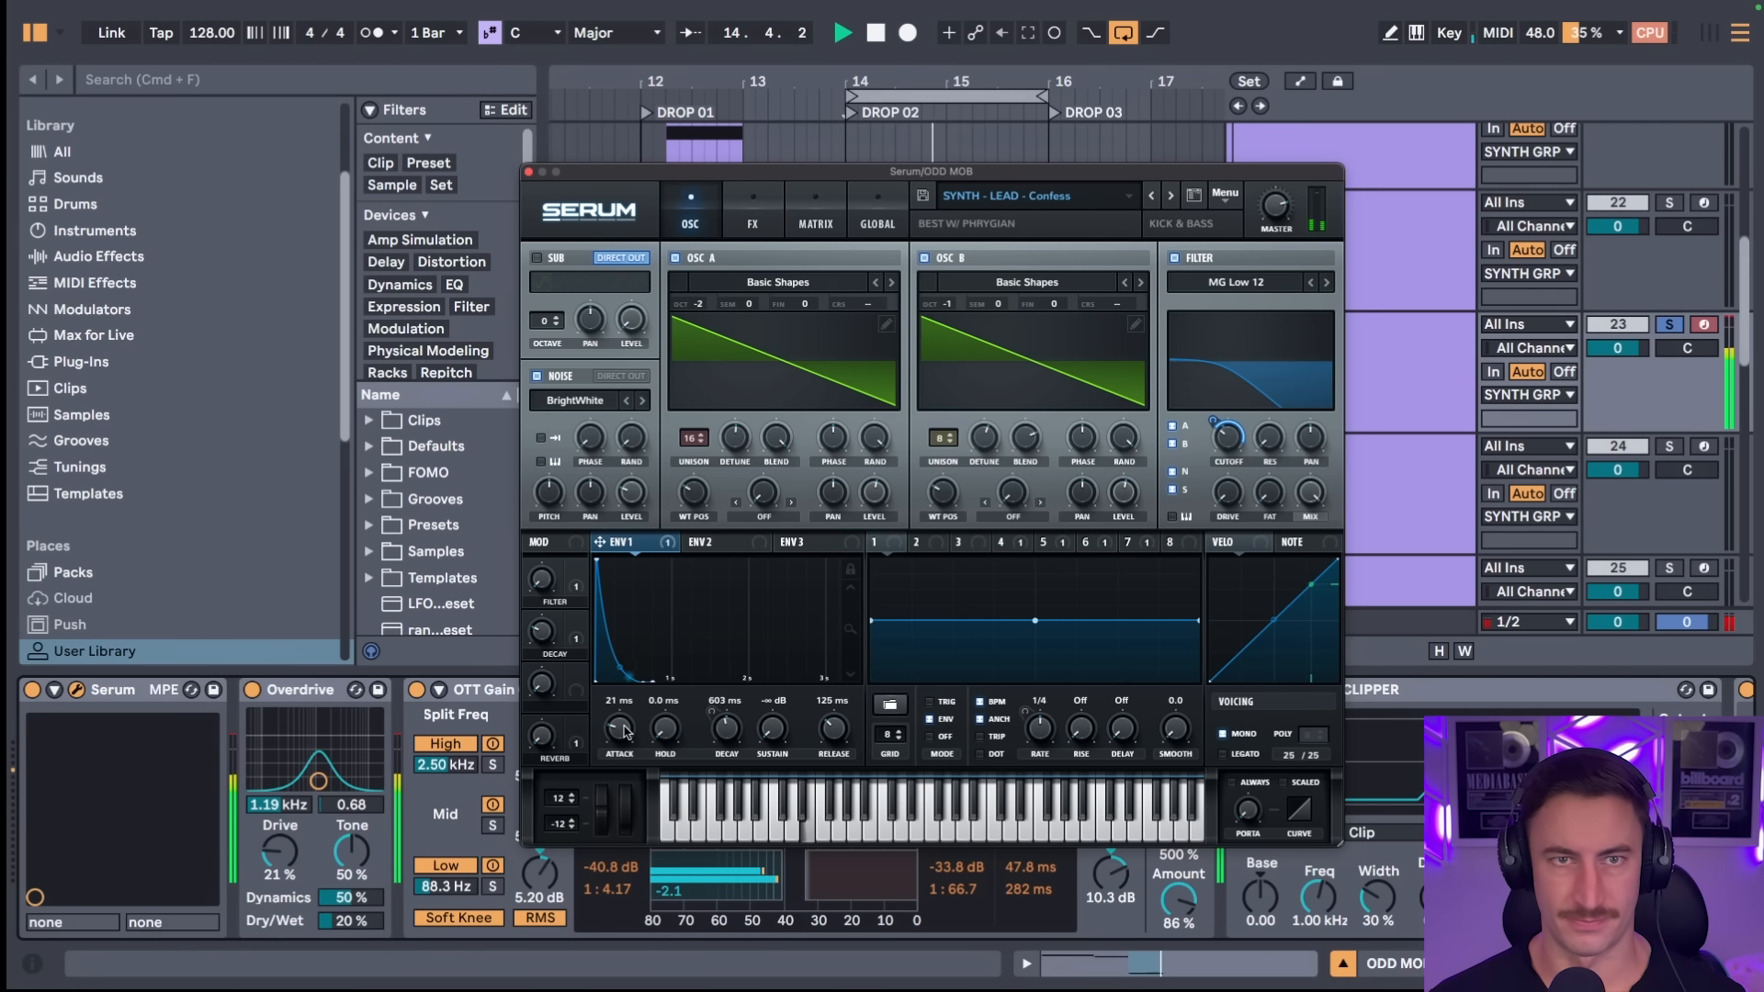
key(space)
- Review the patch's Serum effects, then close Serum and play the ODD MOB clip
click(762, 218)
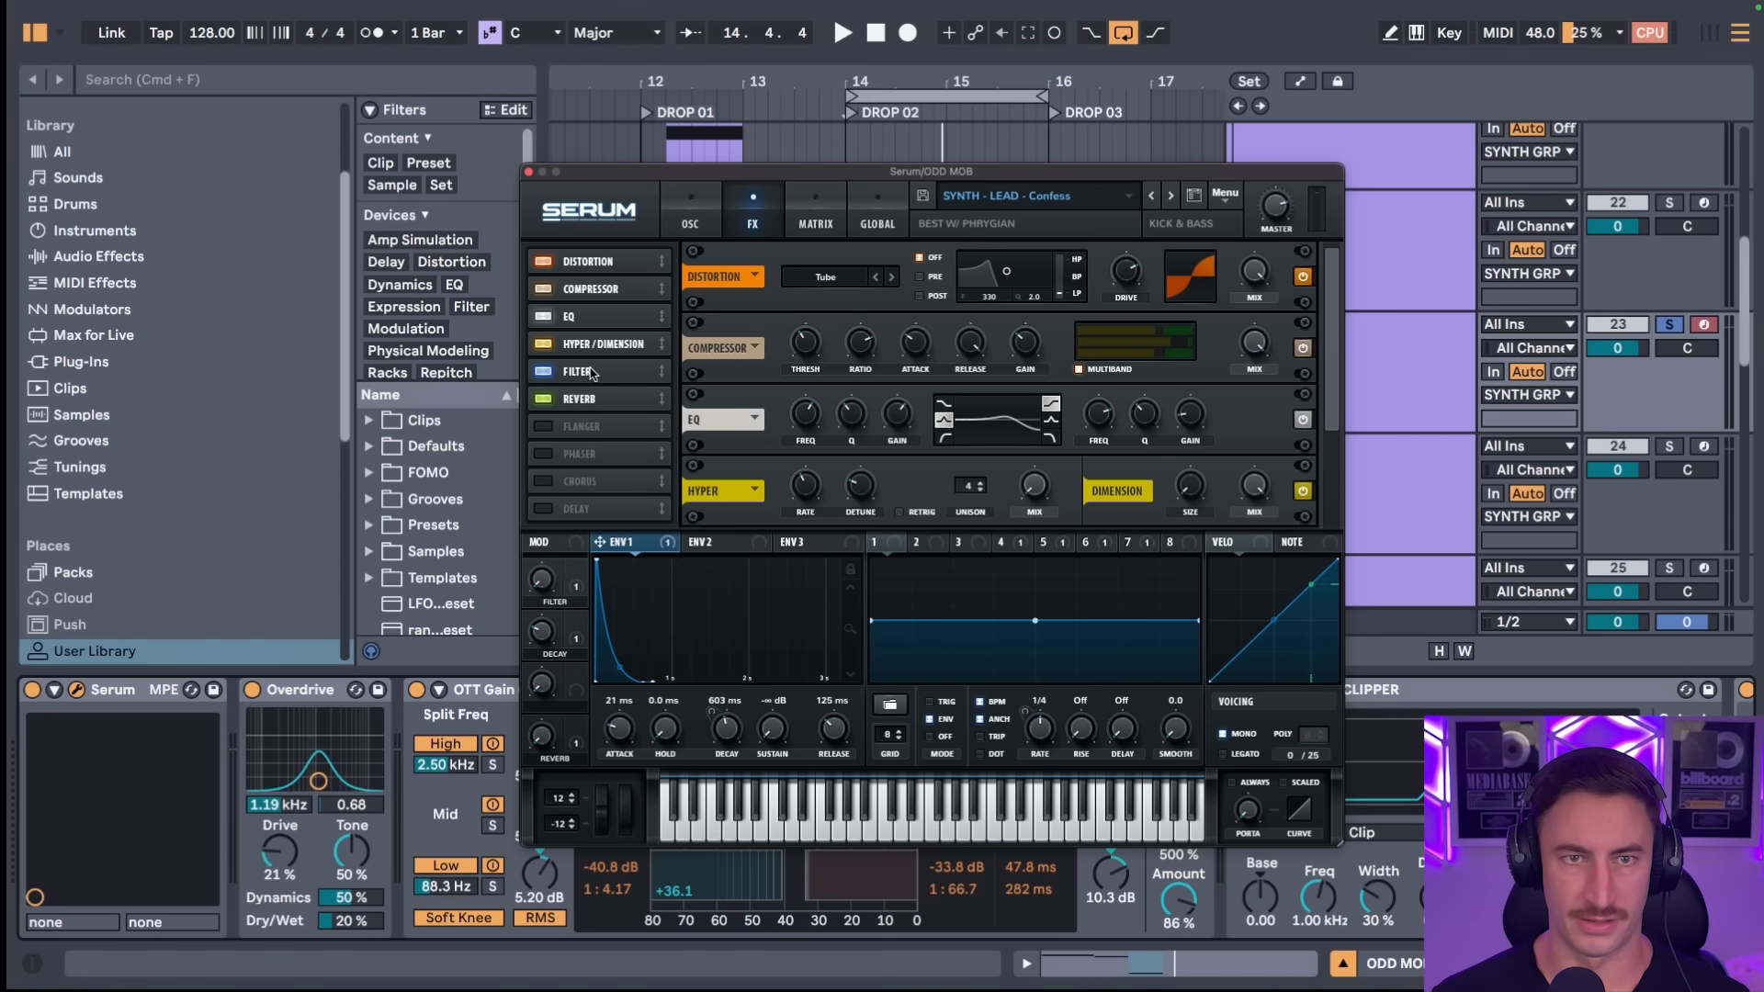
click(529, 173)
click(943, 326)
key(space)
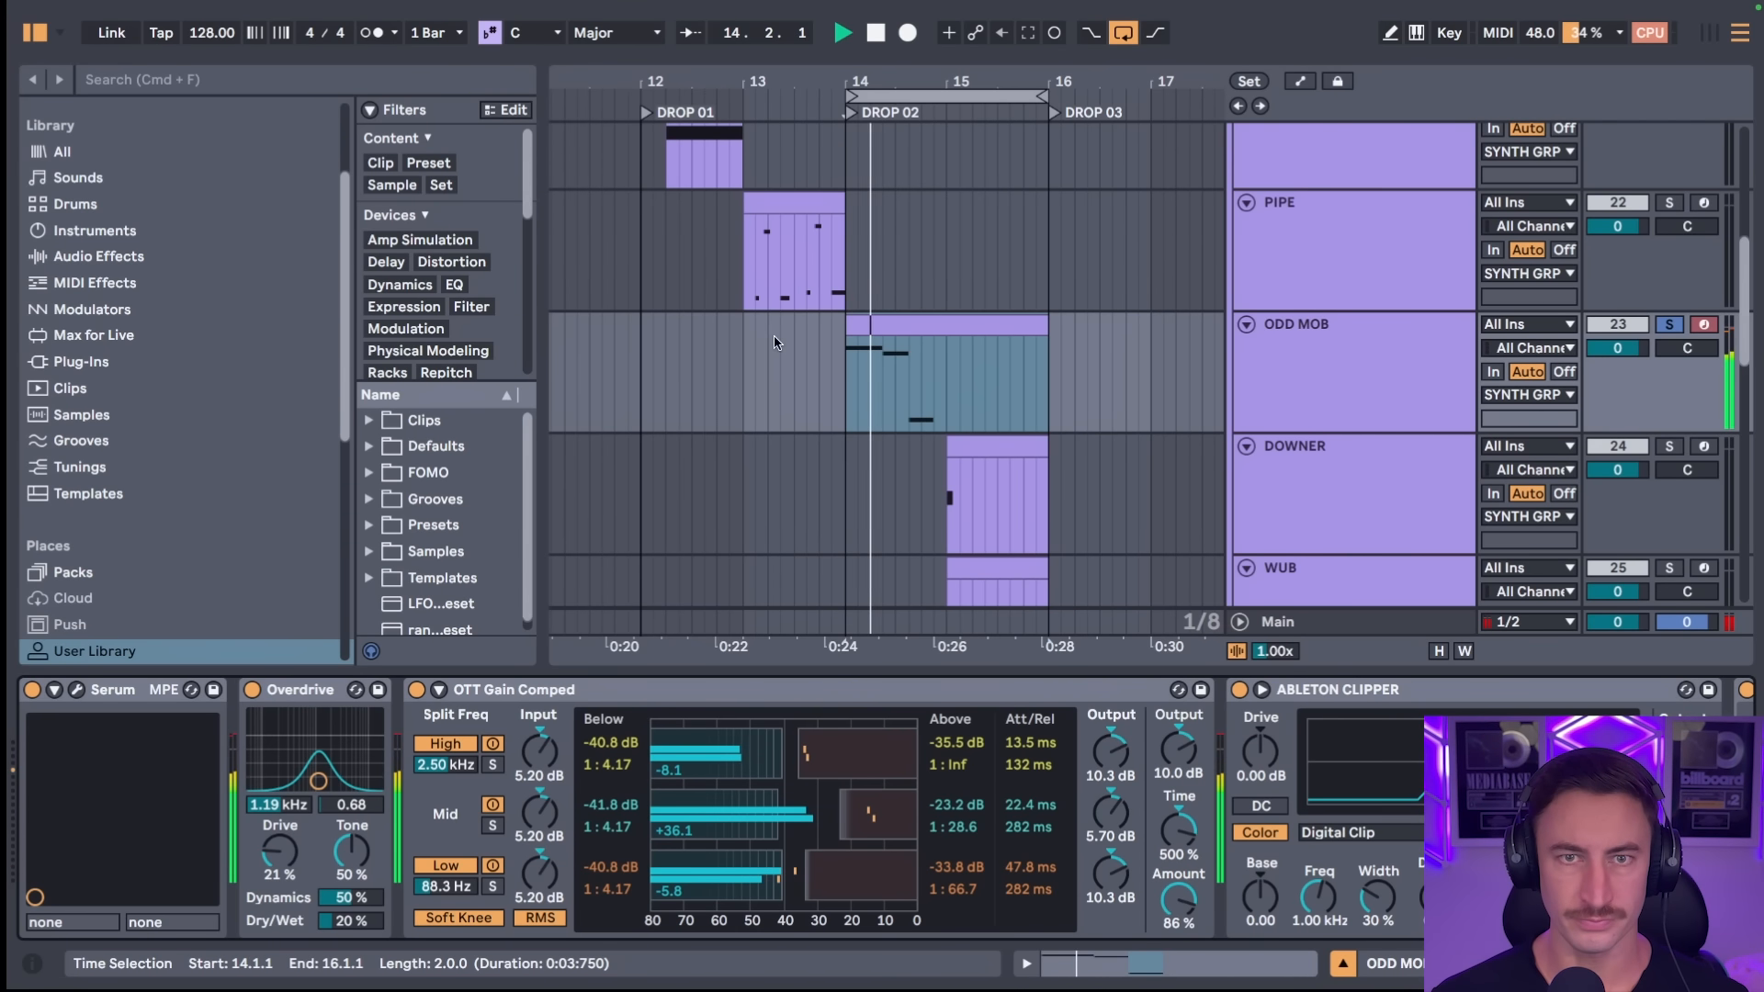
key(space)
- Open the ODD MOB clip's notes, turn off Fold, and play the pattern
double_click(943, 325)
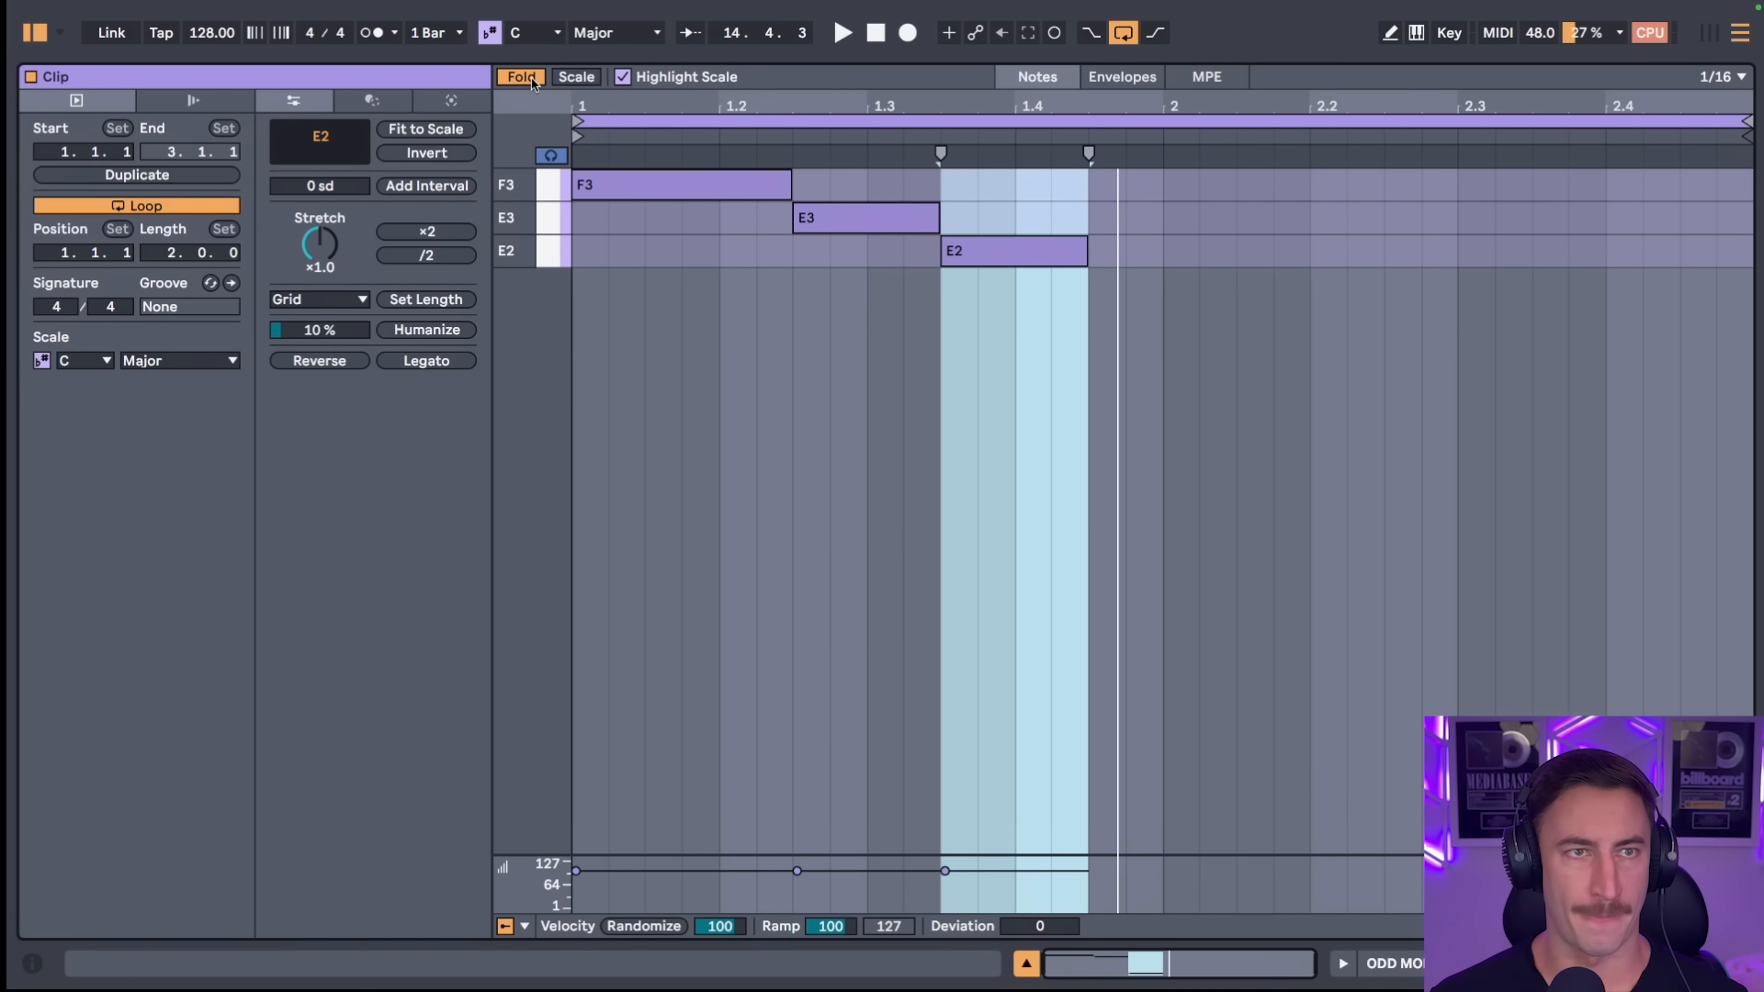
click(531, 79)
scroll(734, 390, down, 1)
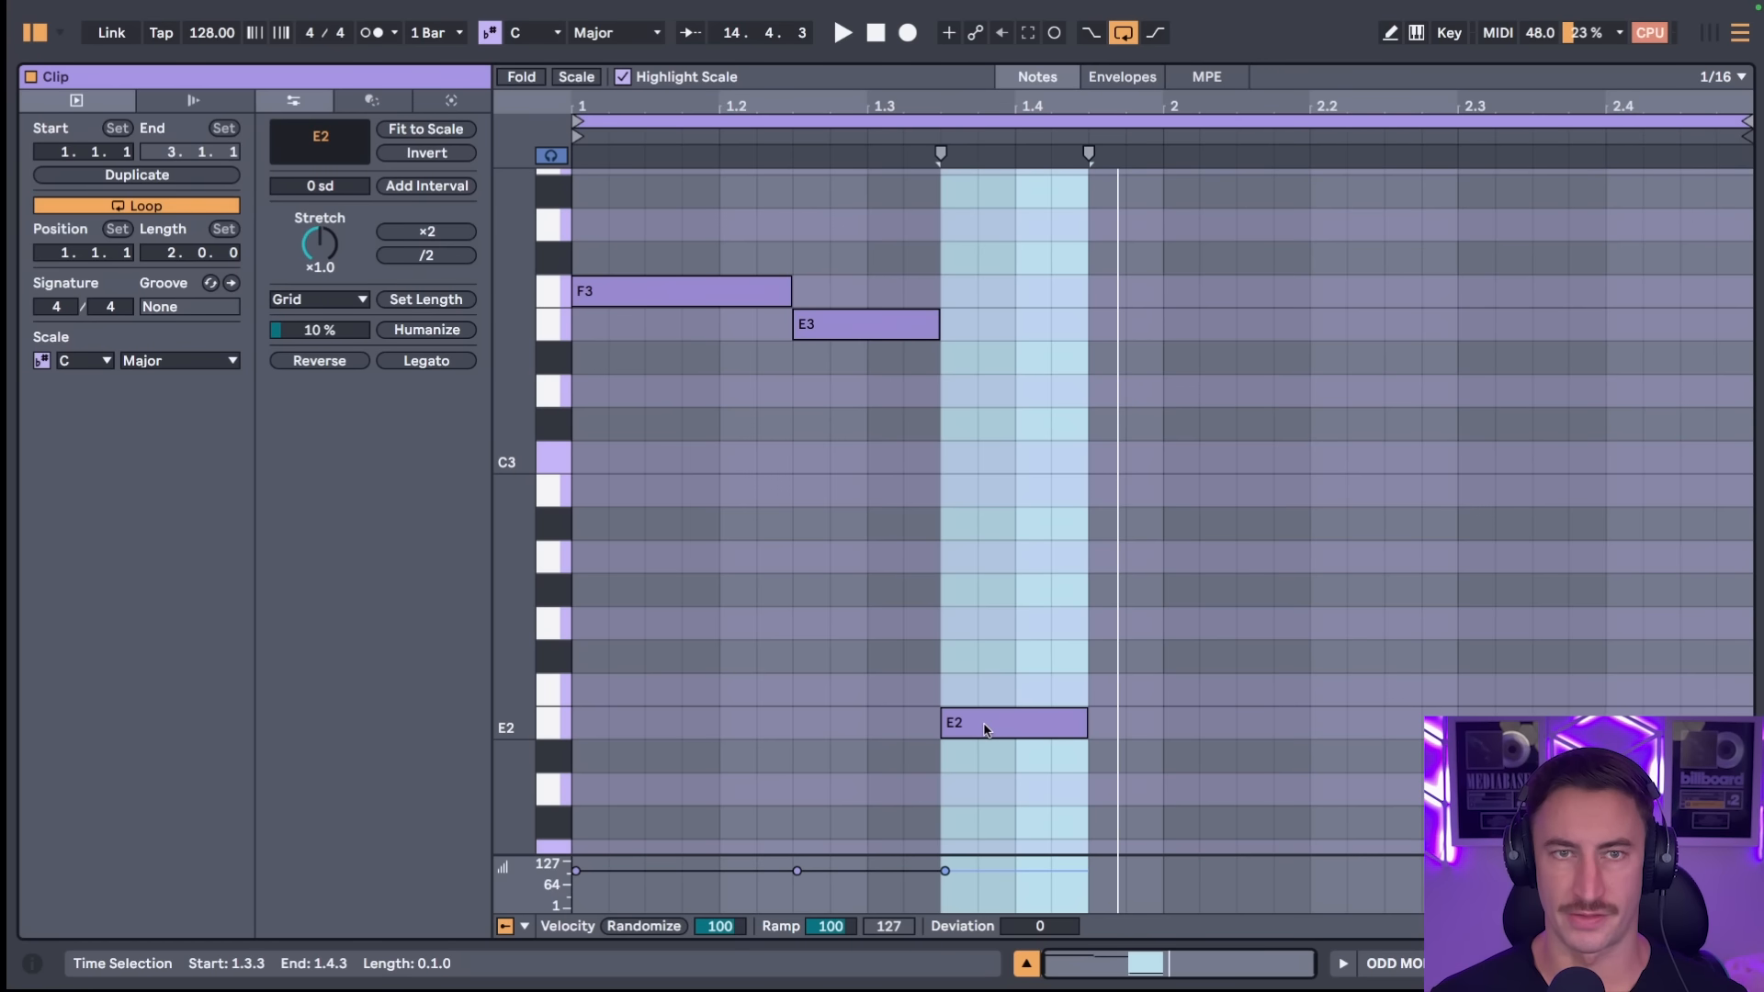
key(space)
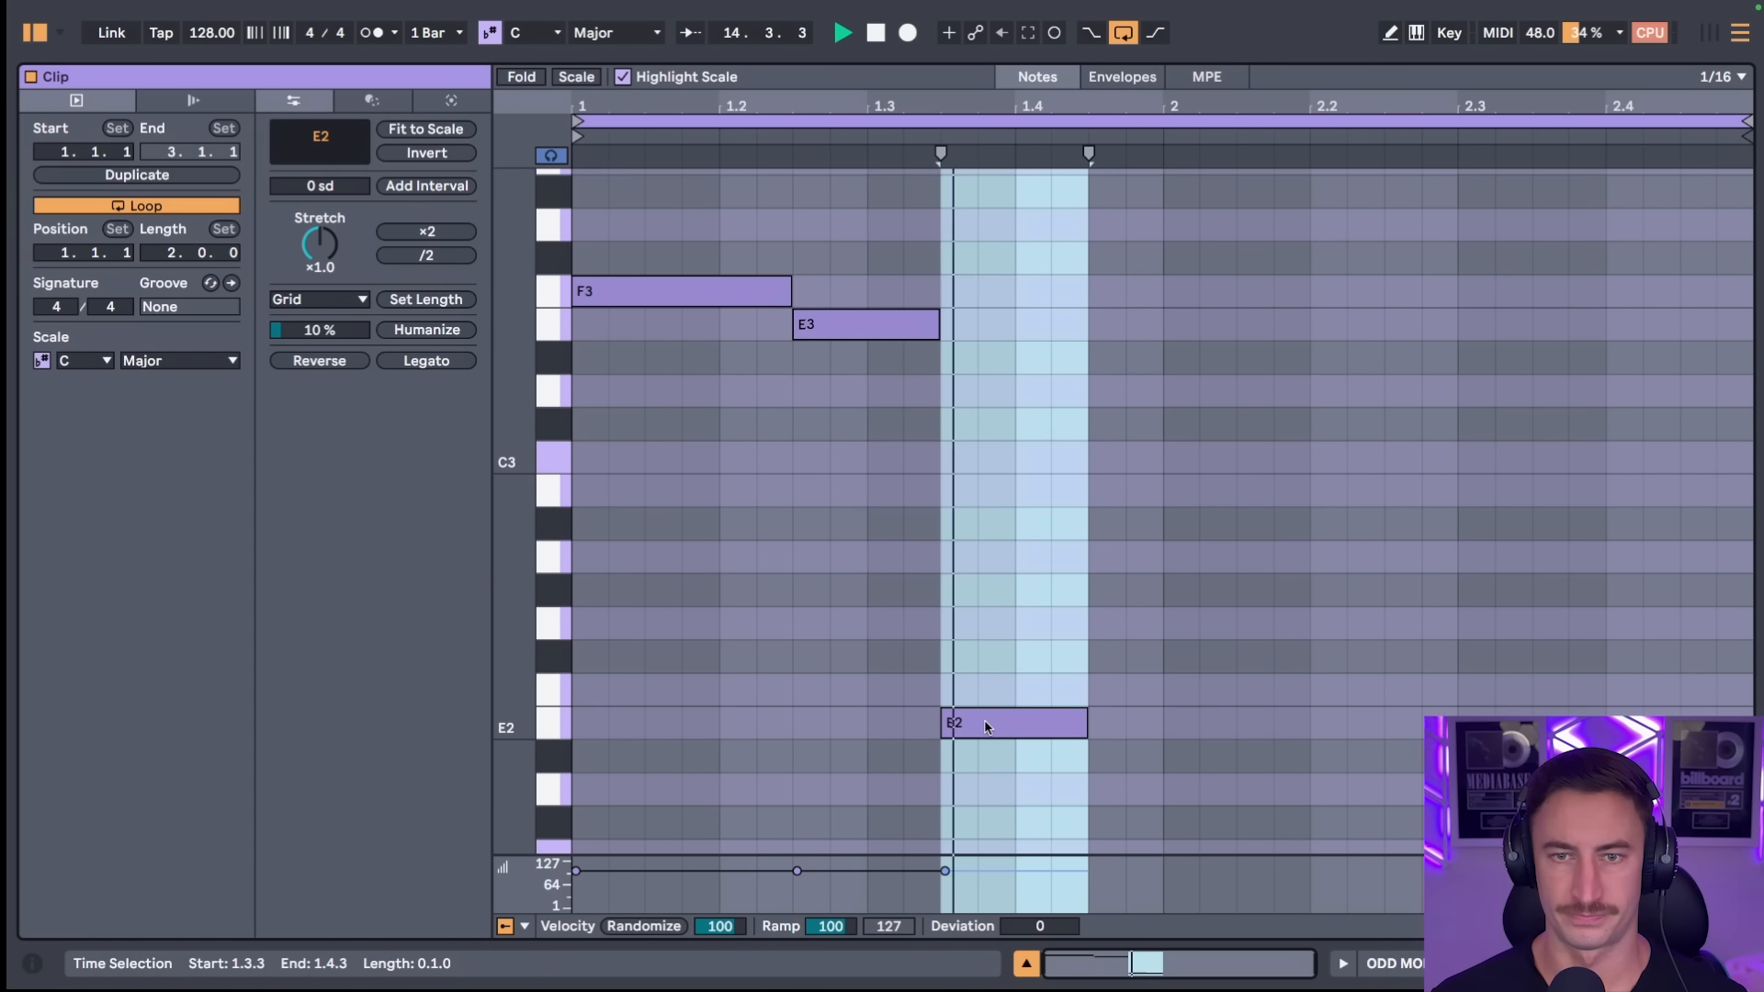
key(space)
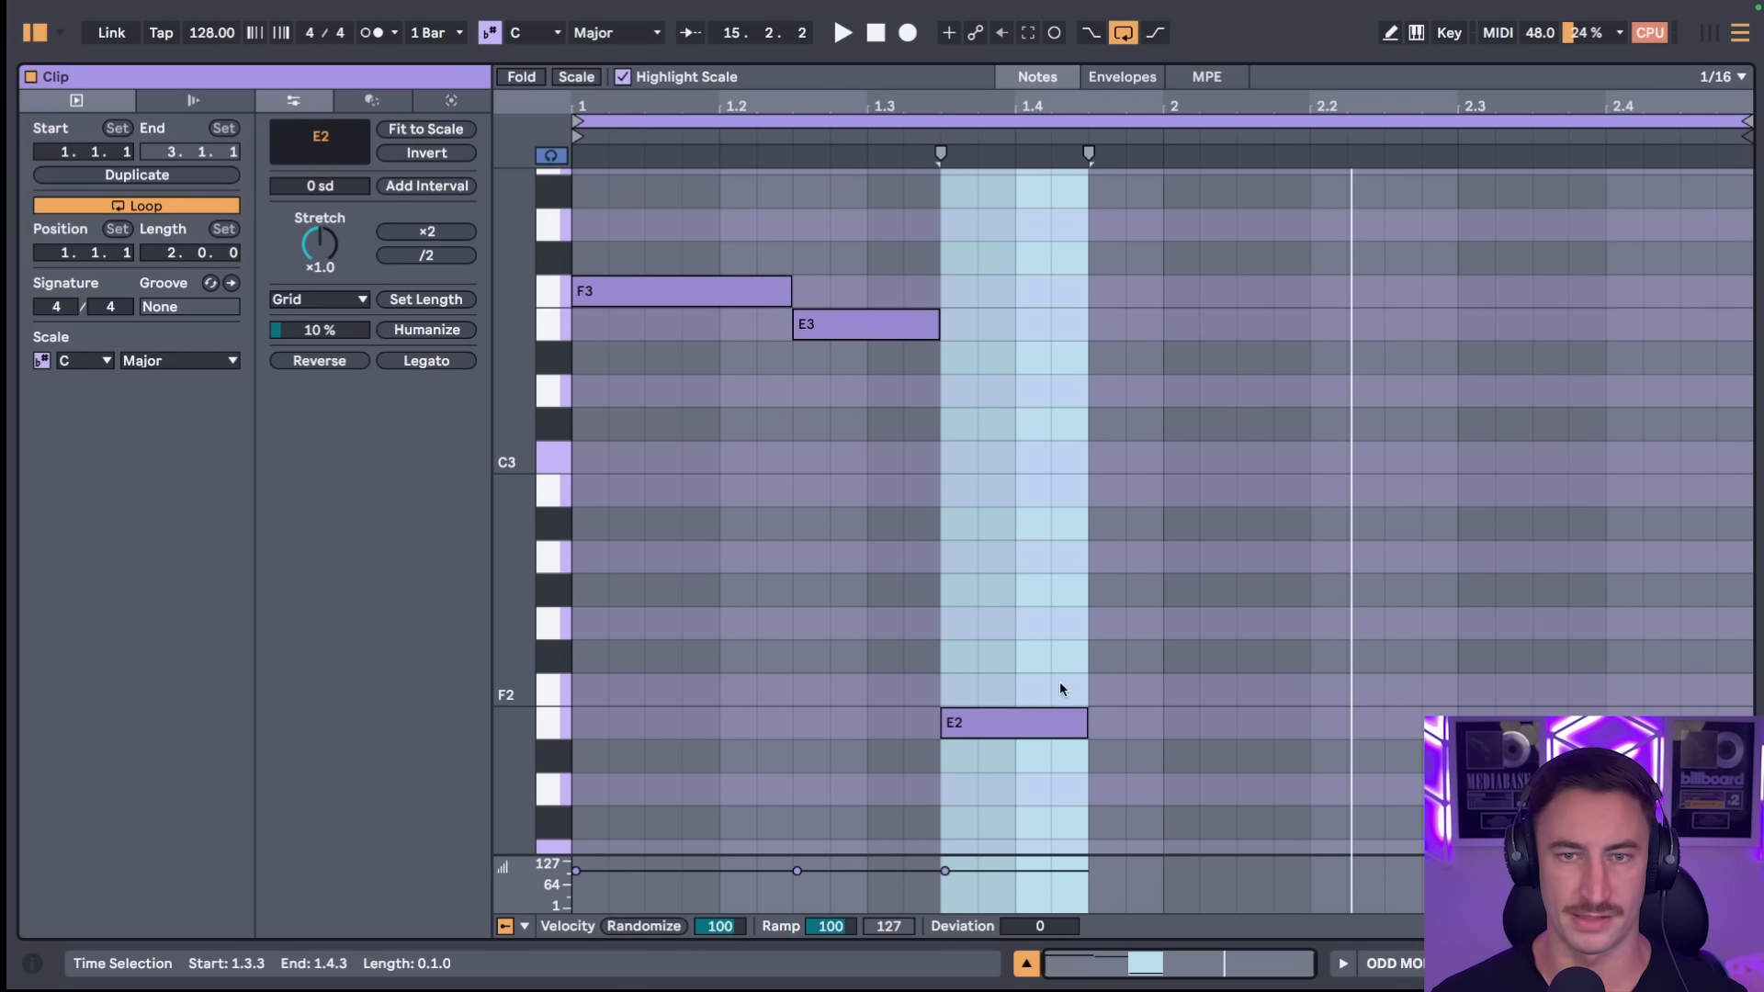
- Audition C3 and B2 alternately on the clip's piano keyboard to compare the semitone step
click(555, 462)
click(557, 494)
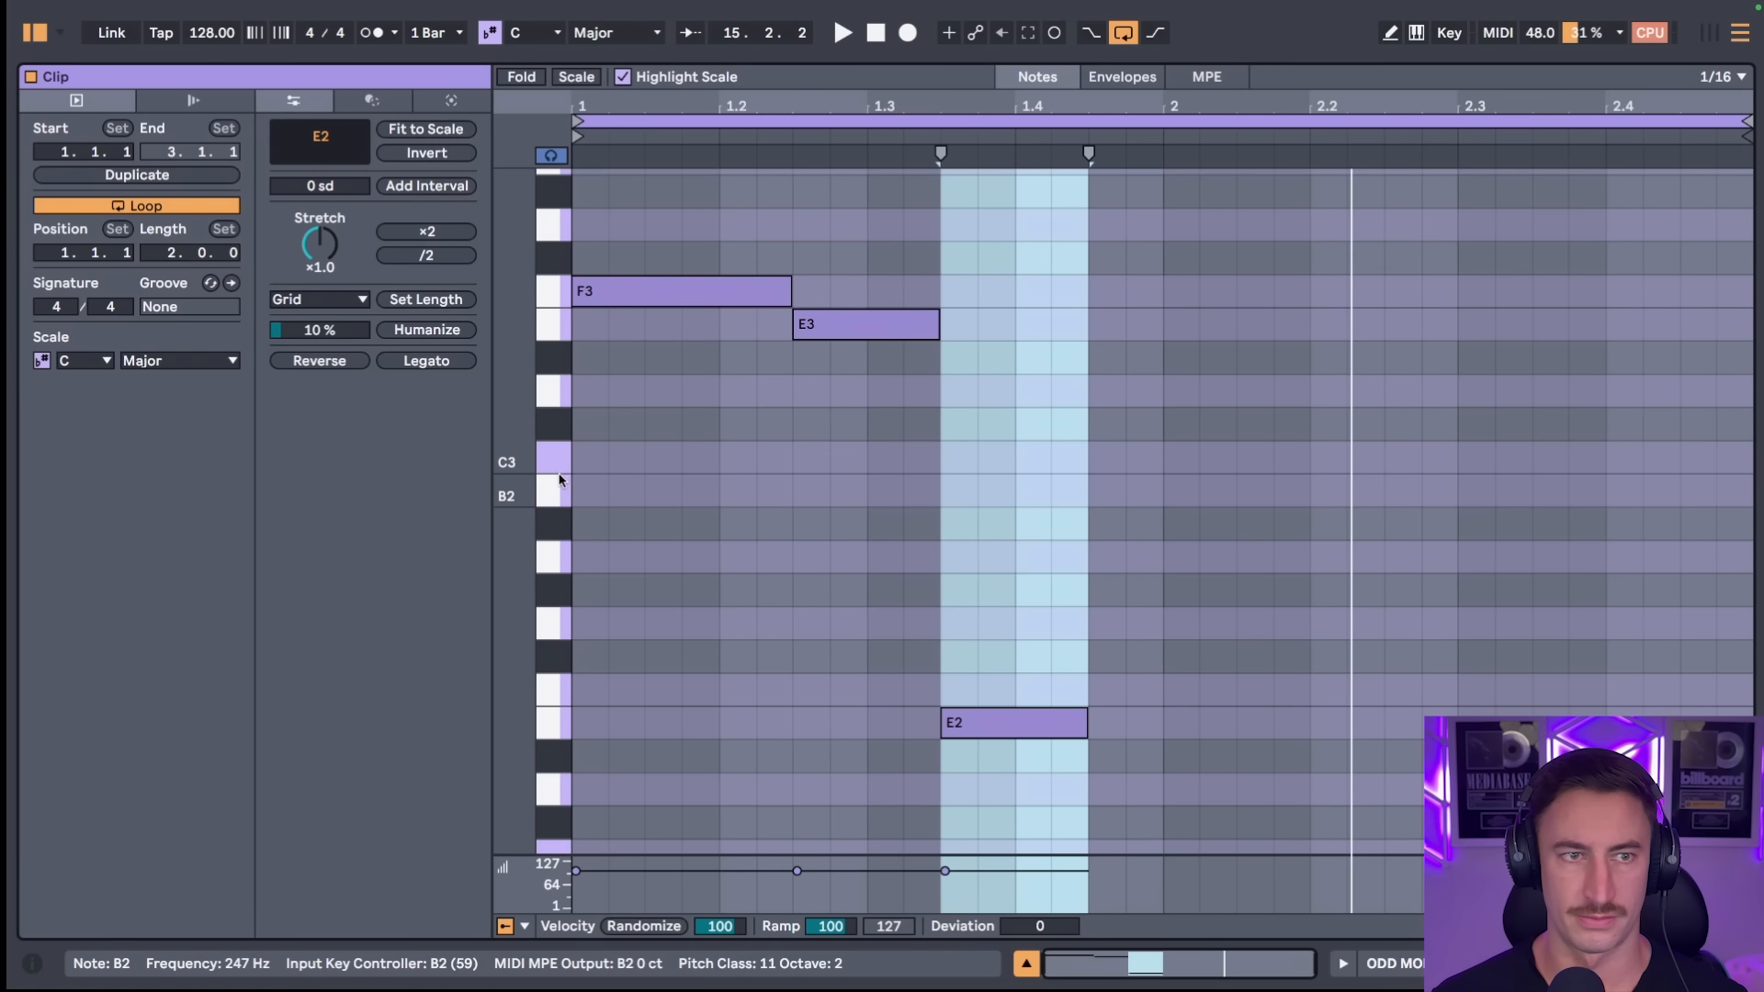
click(555, 460)
click(560, 492)
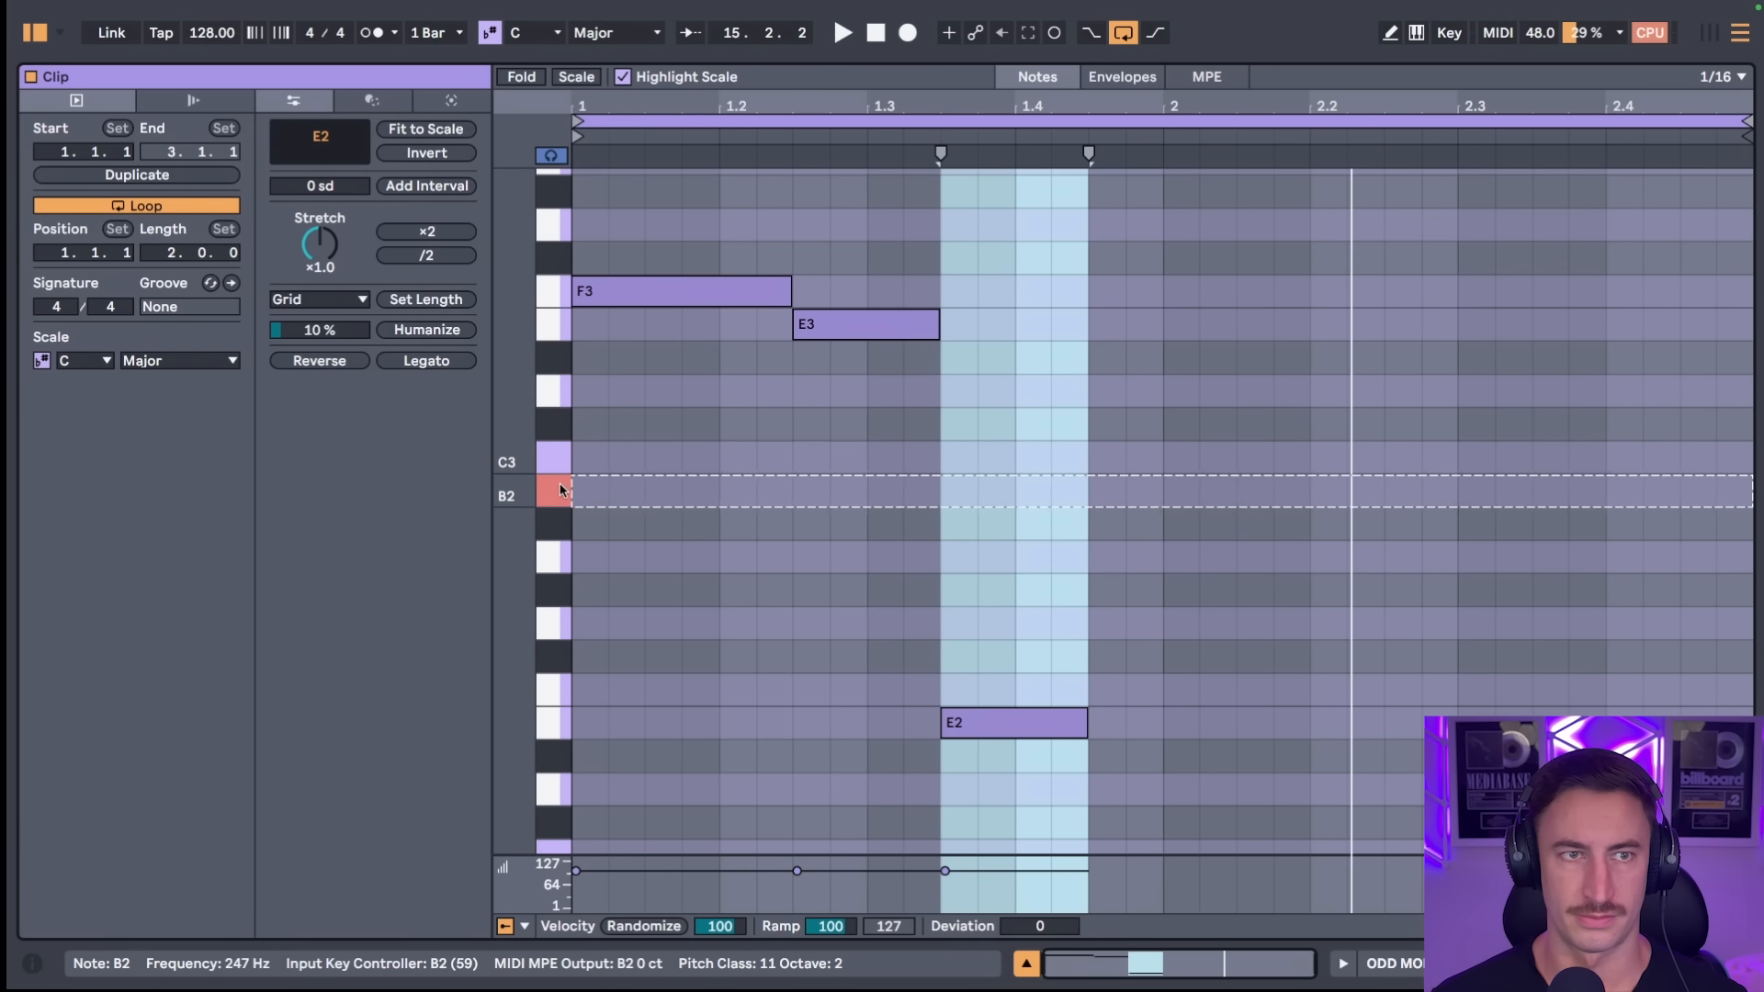
- Audition the pattern's notes F3, E3 and E2 on the piano keyboard
click(557, 293)
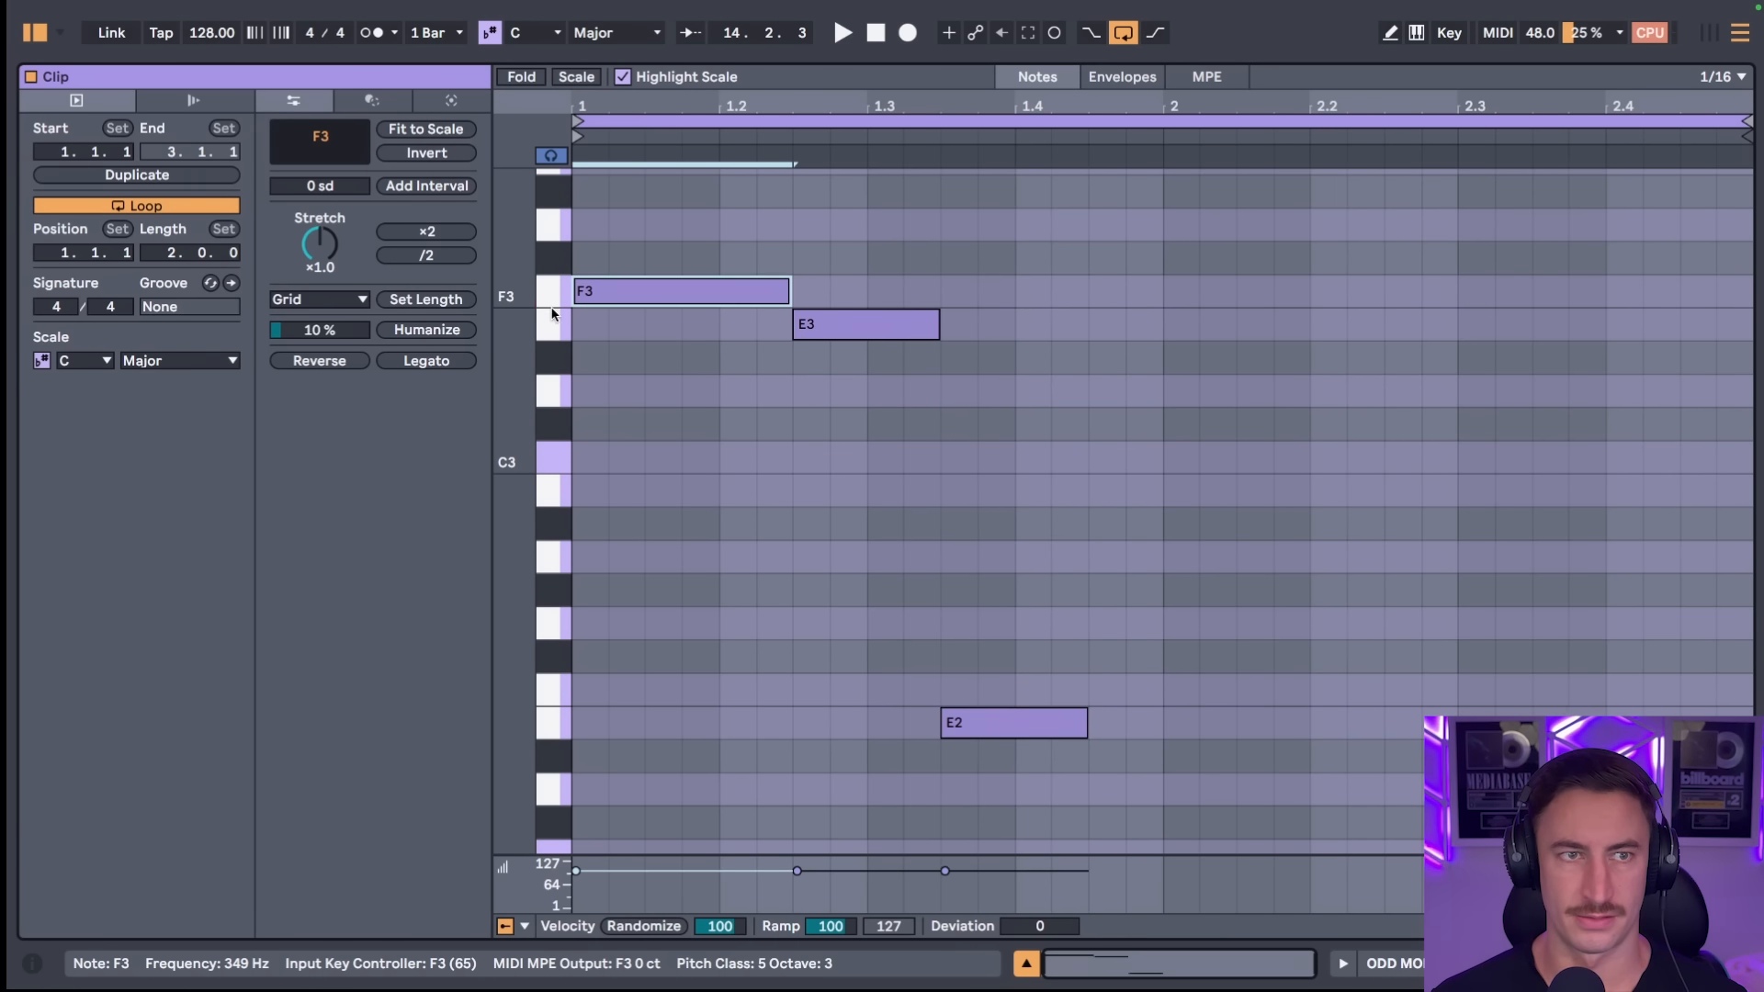
click(557, 324)
click(558, 716)
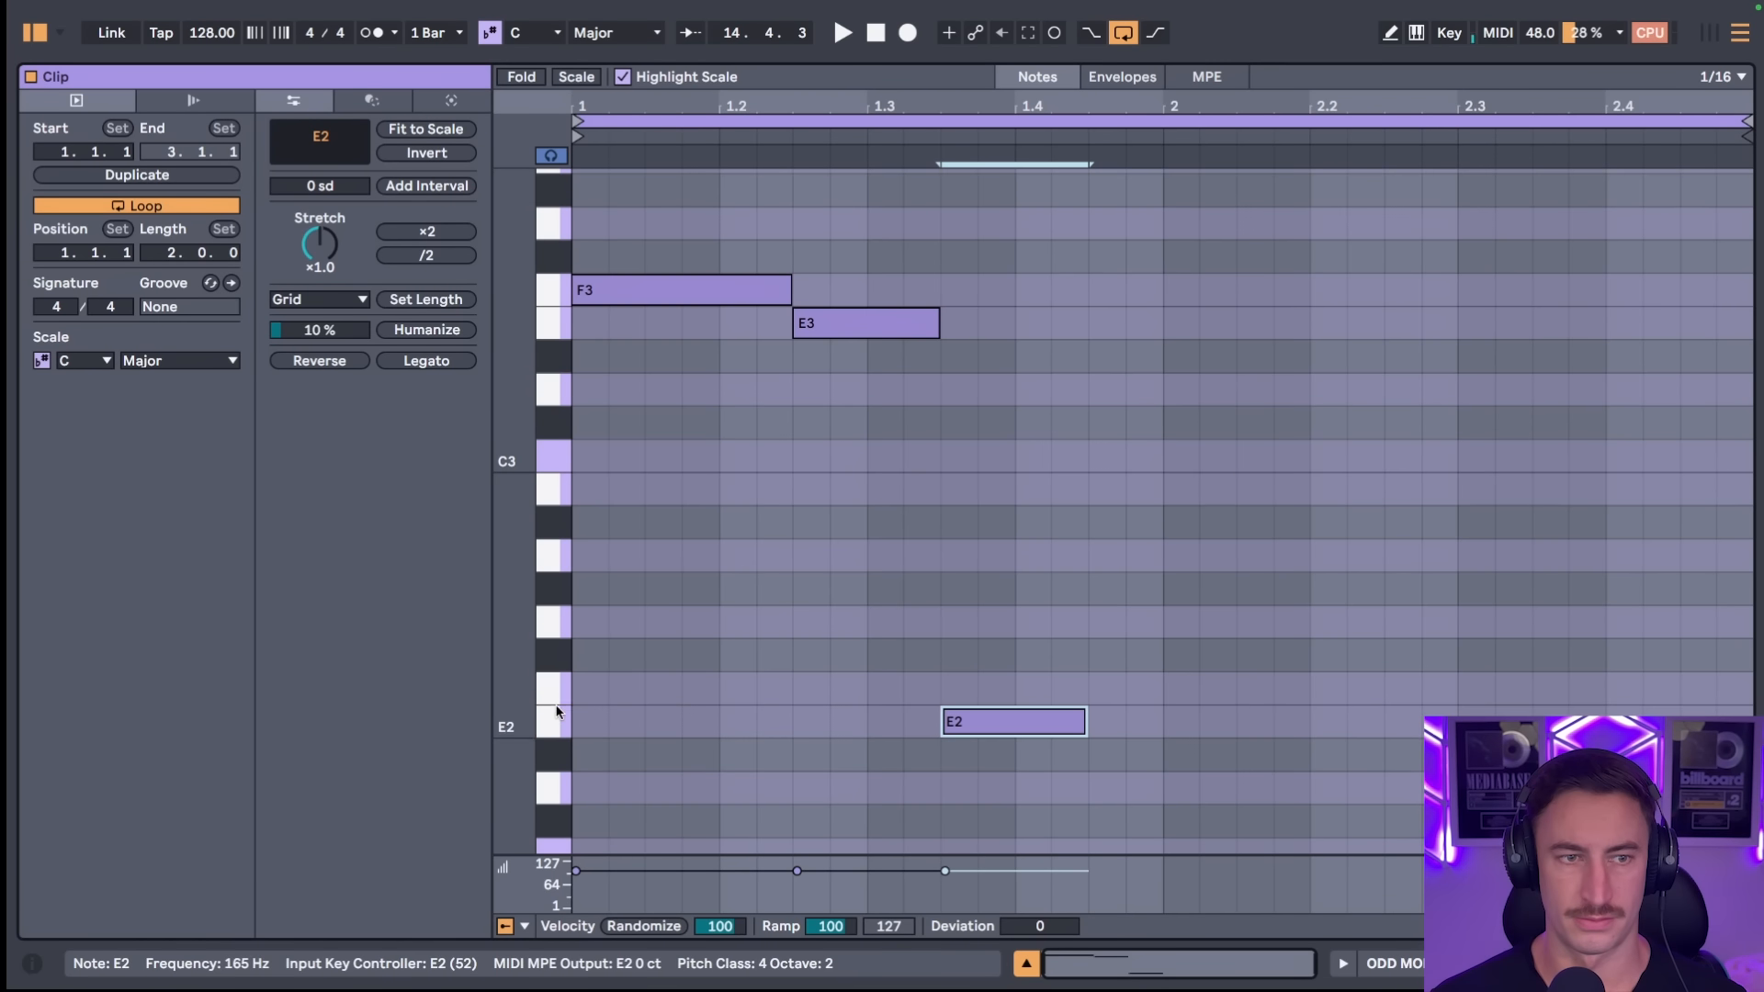
click(557, 697)
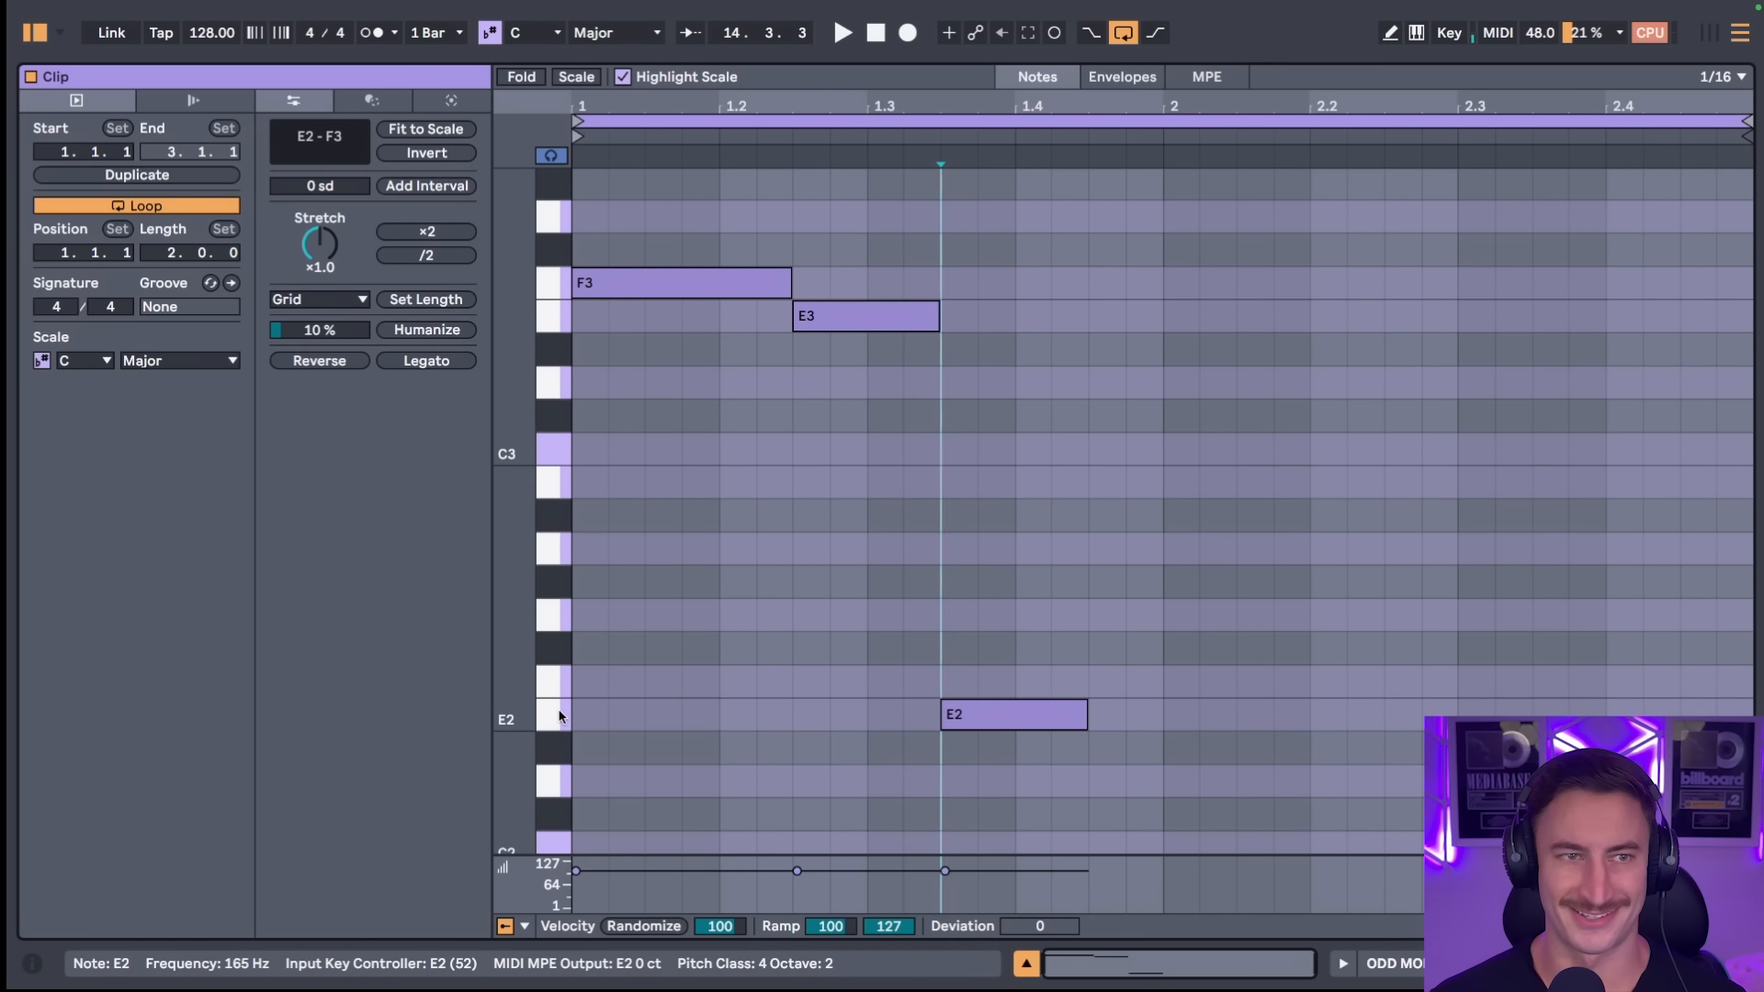
click(563, 714)
- Return to the arrangement, show ODD MOB's device chain, and play it with Overdrive bypassed before re-enabling it
click(1026, 964)
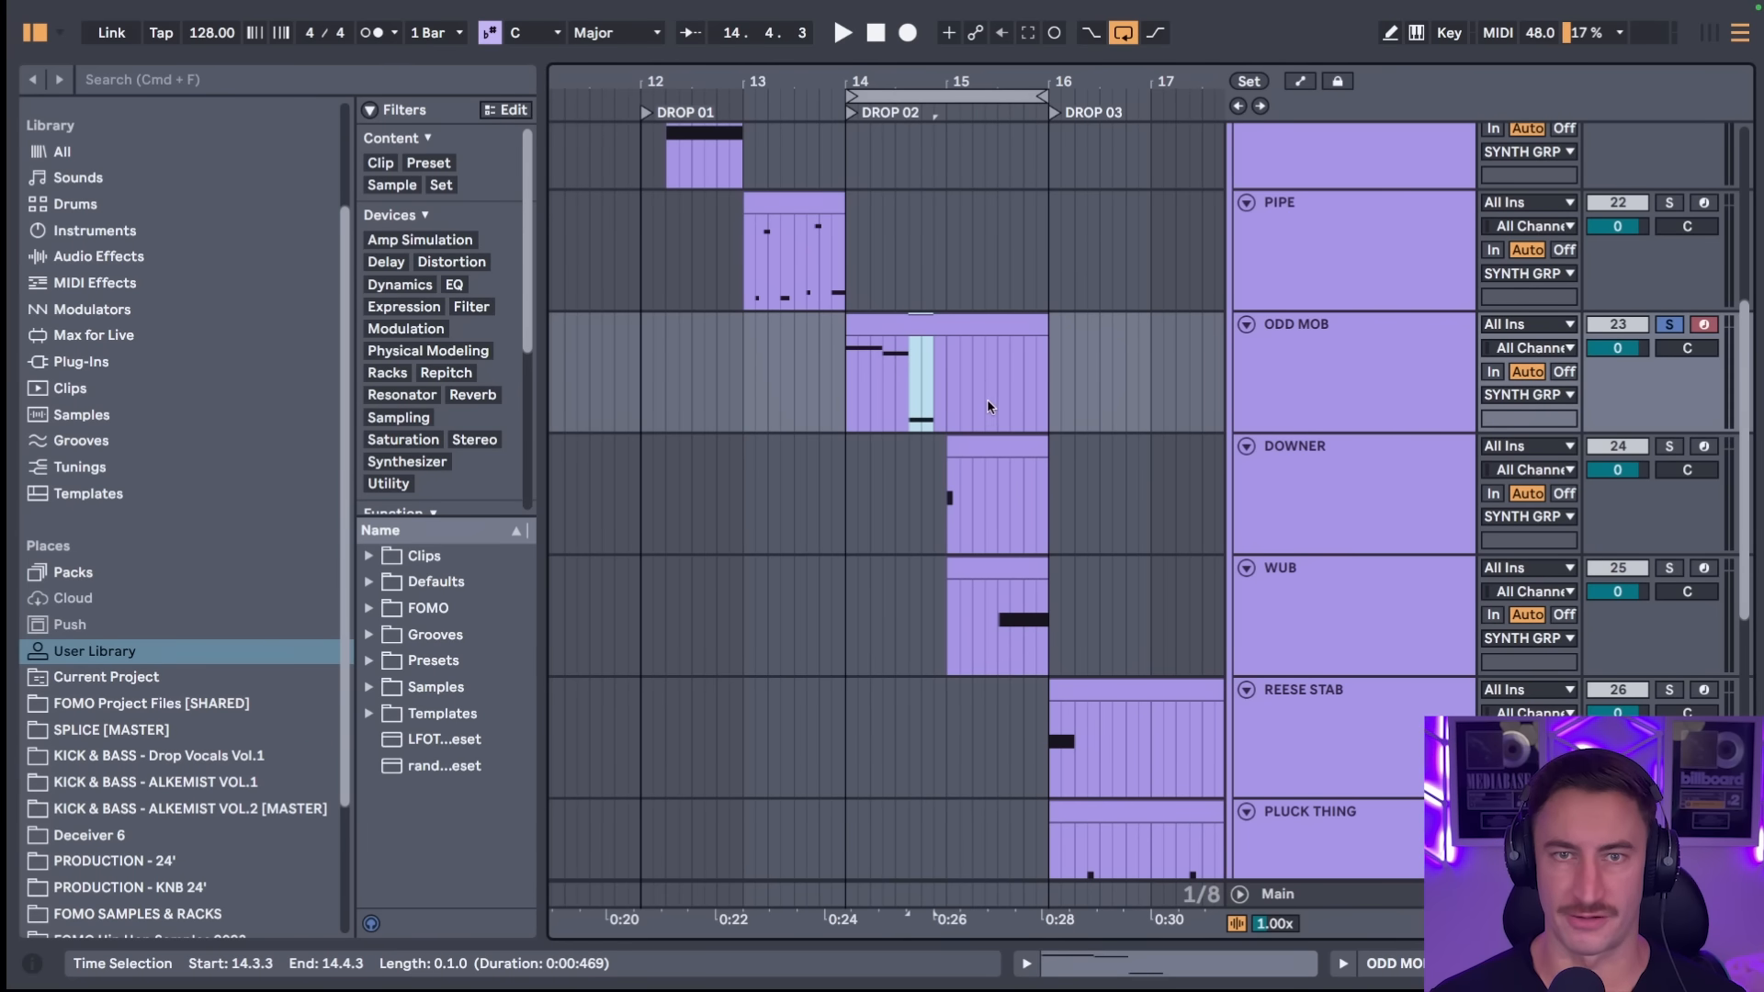
double_click(1414, 351)
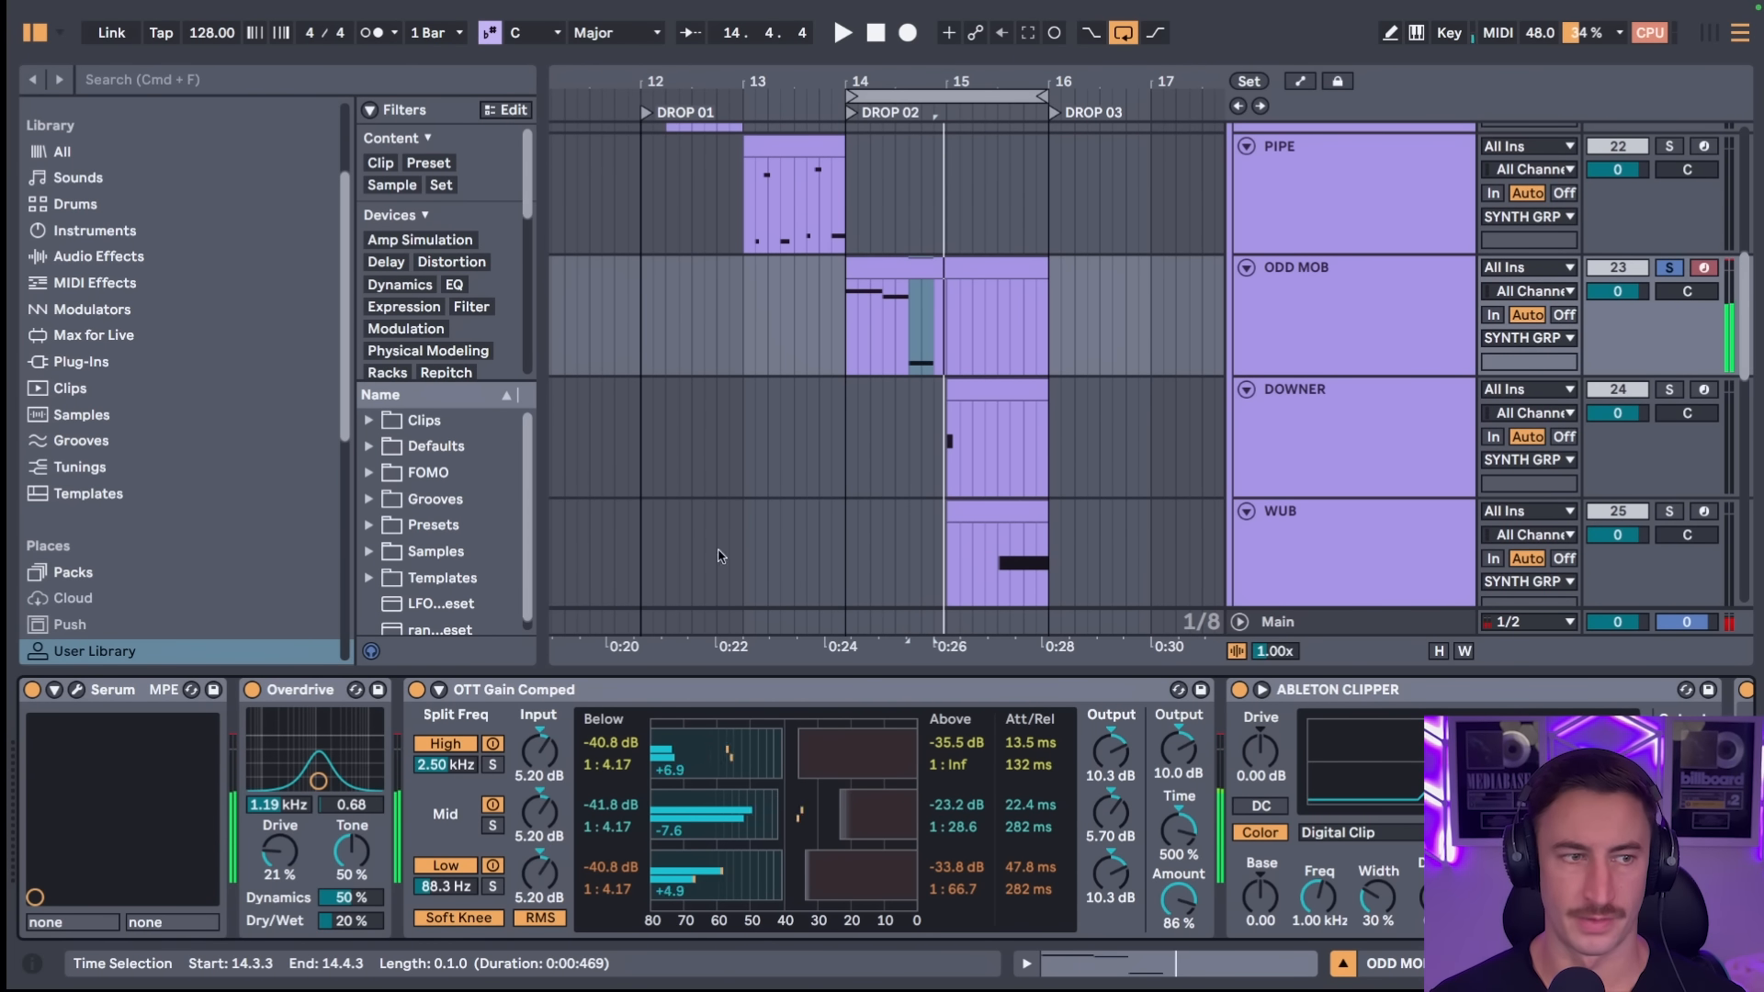
click(251, 692)
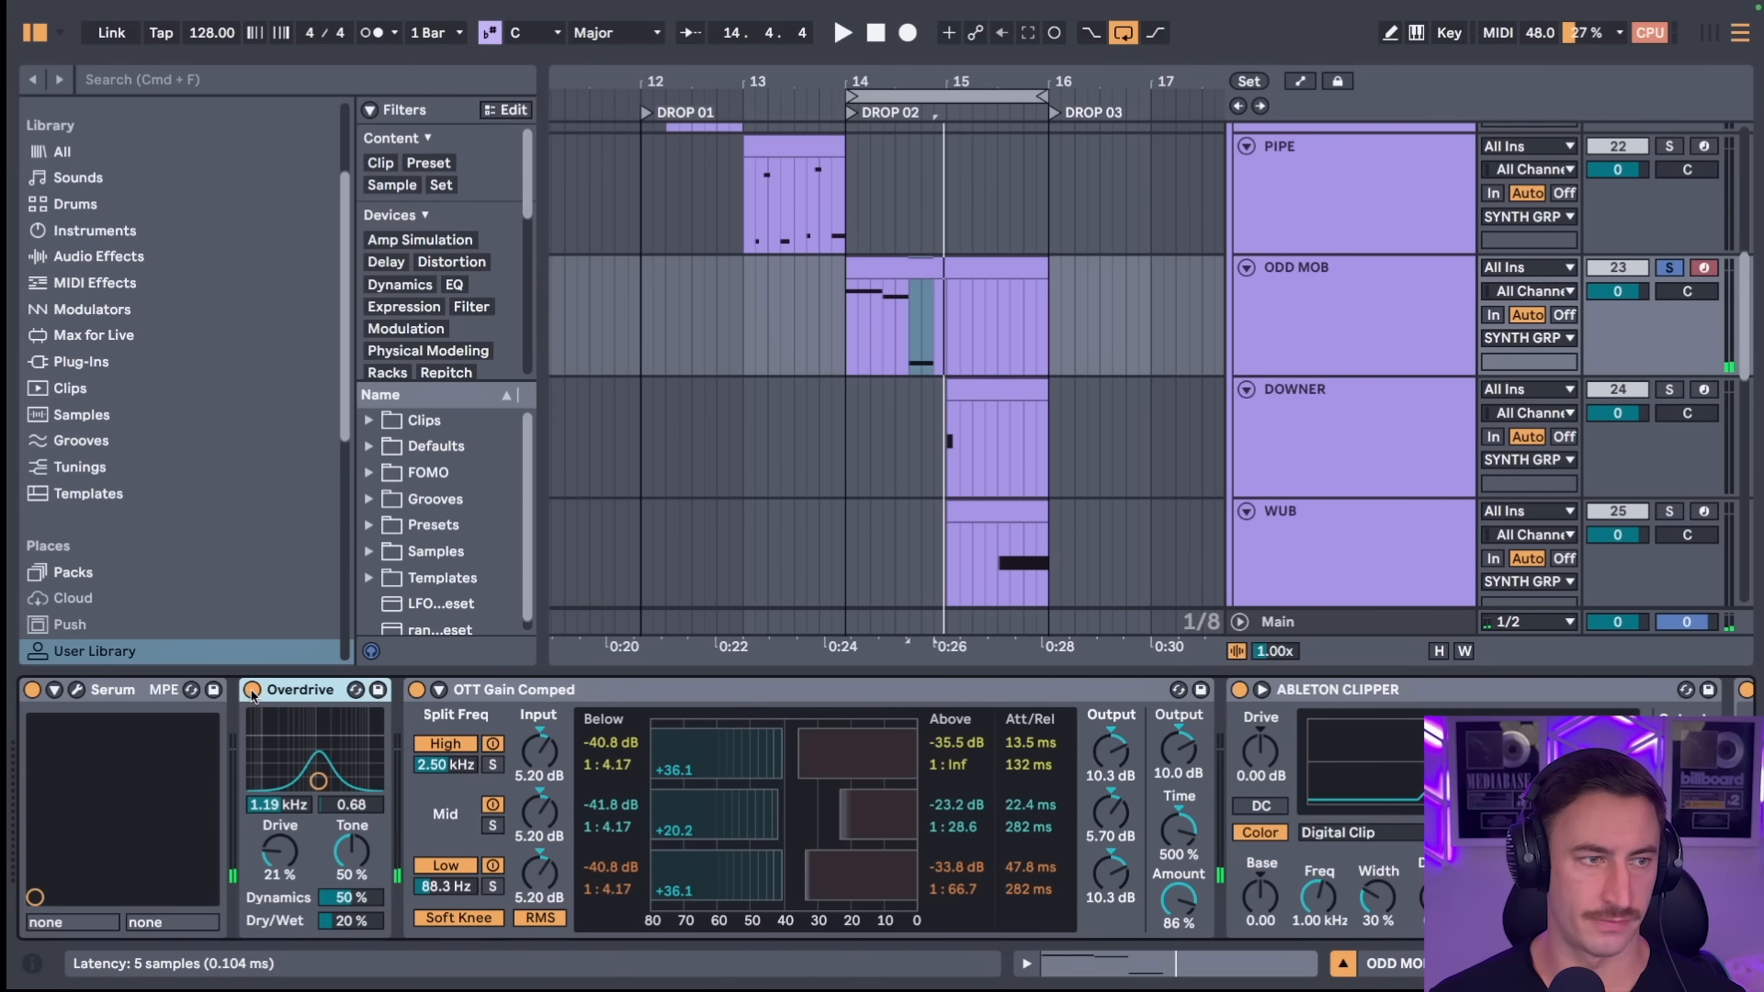
click(250, 691)
click(251, 691)
key(space)
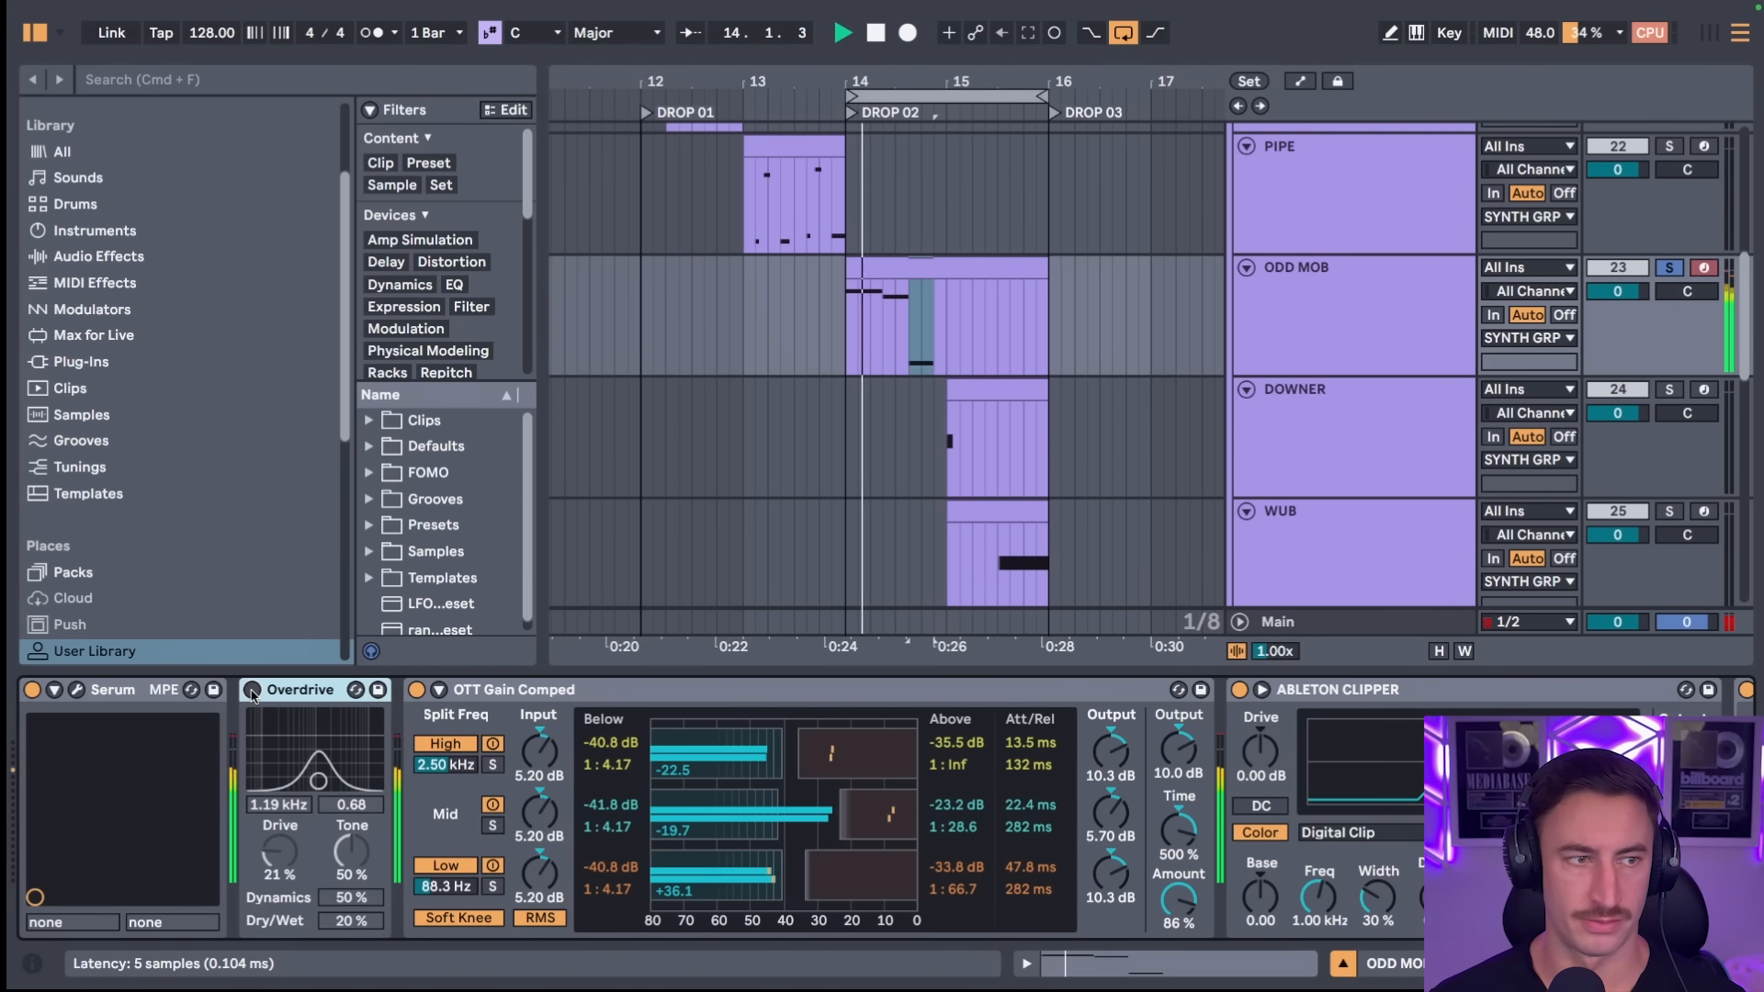
key(space)
- Play ODD MOB with OTT Gain Comped bypassed, and re-enable the device to compare the sound
click(416, 690)
key(space)
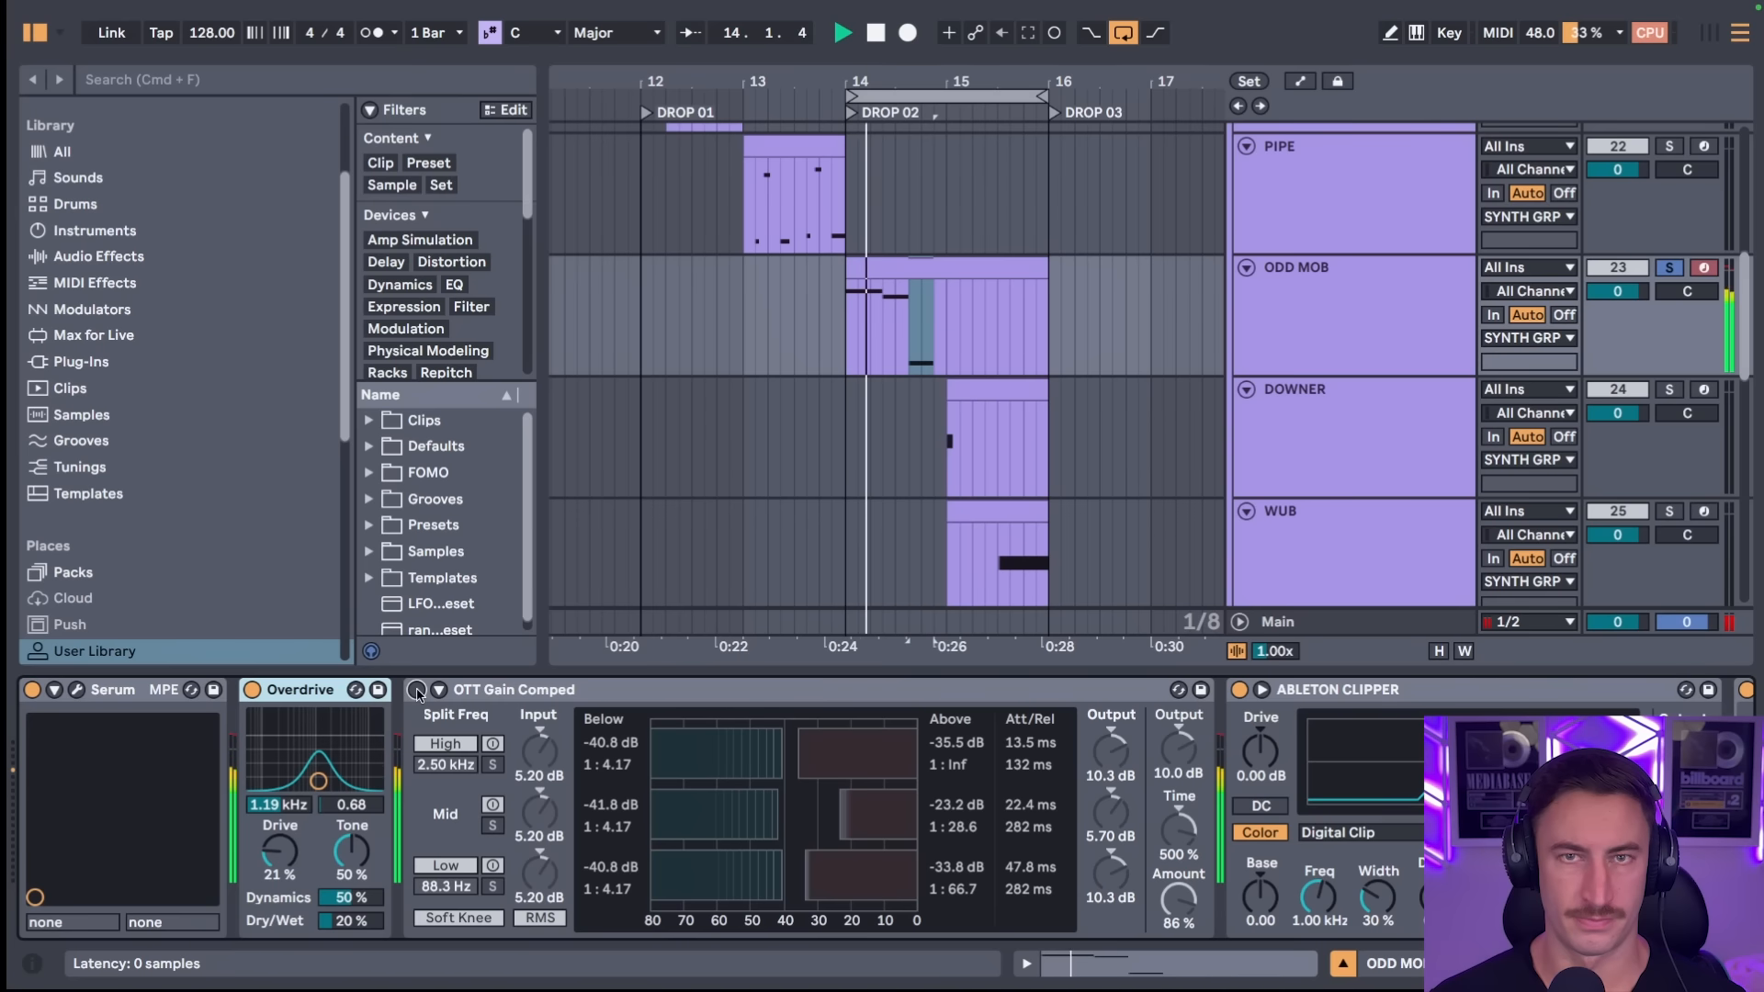
click(416, 690)
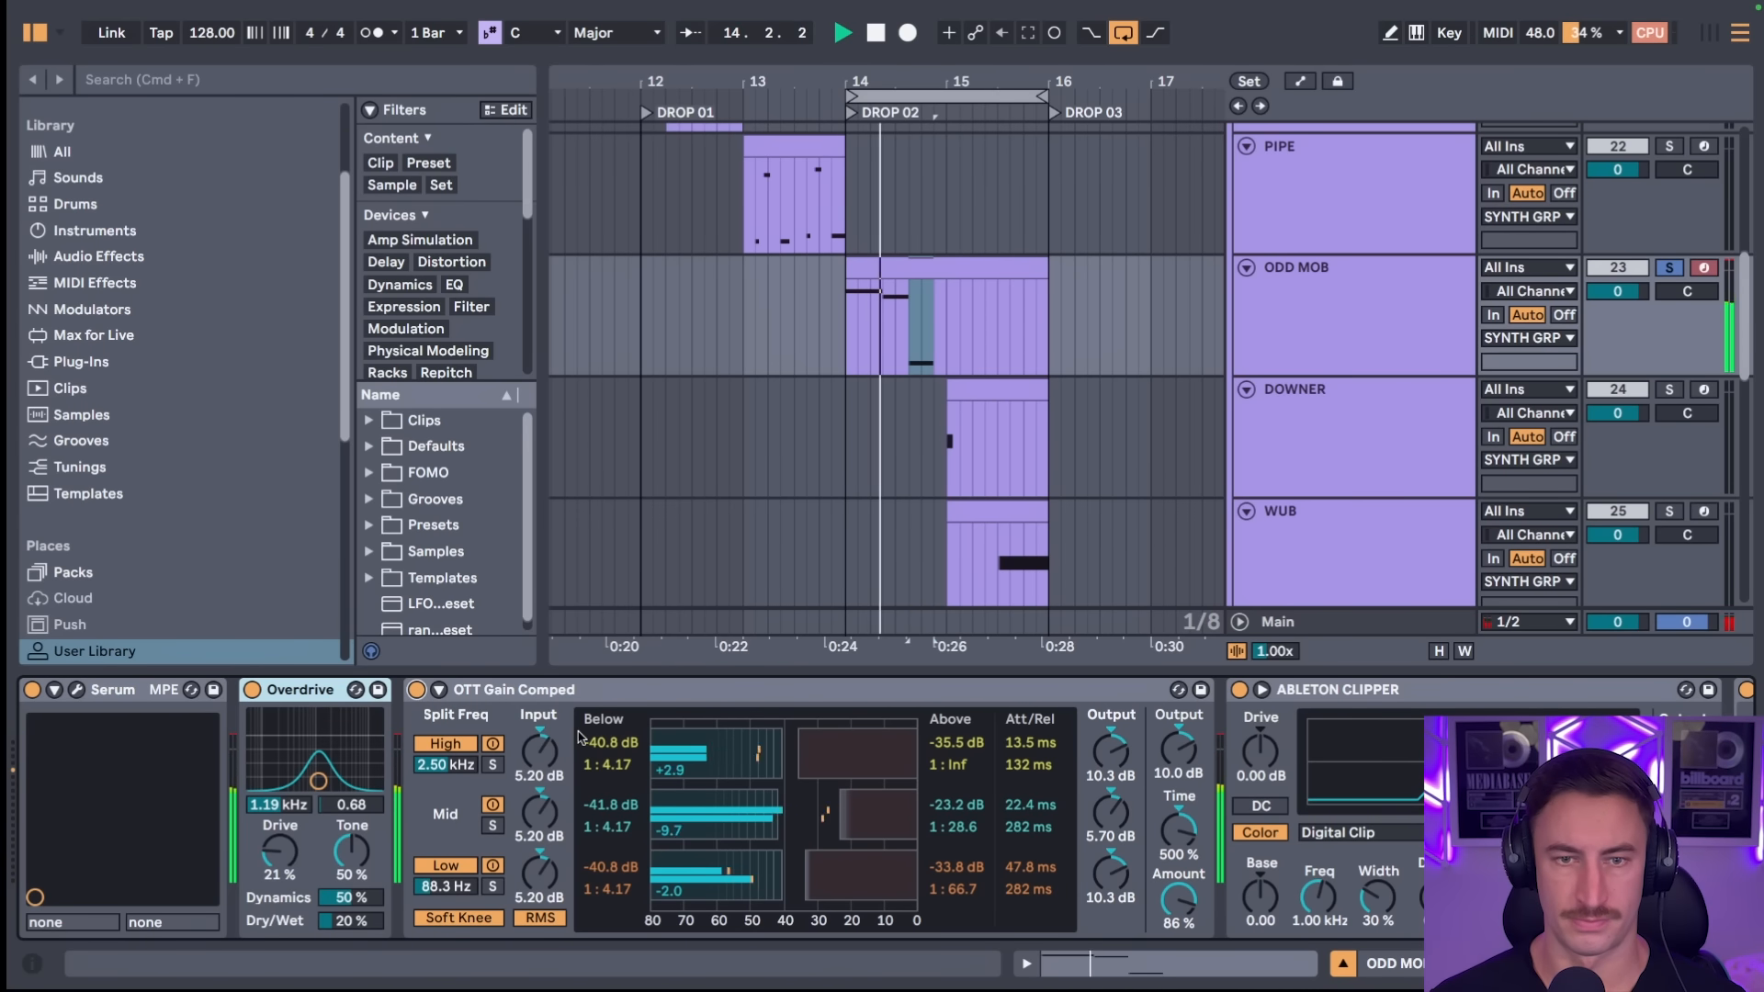
key(space)
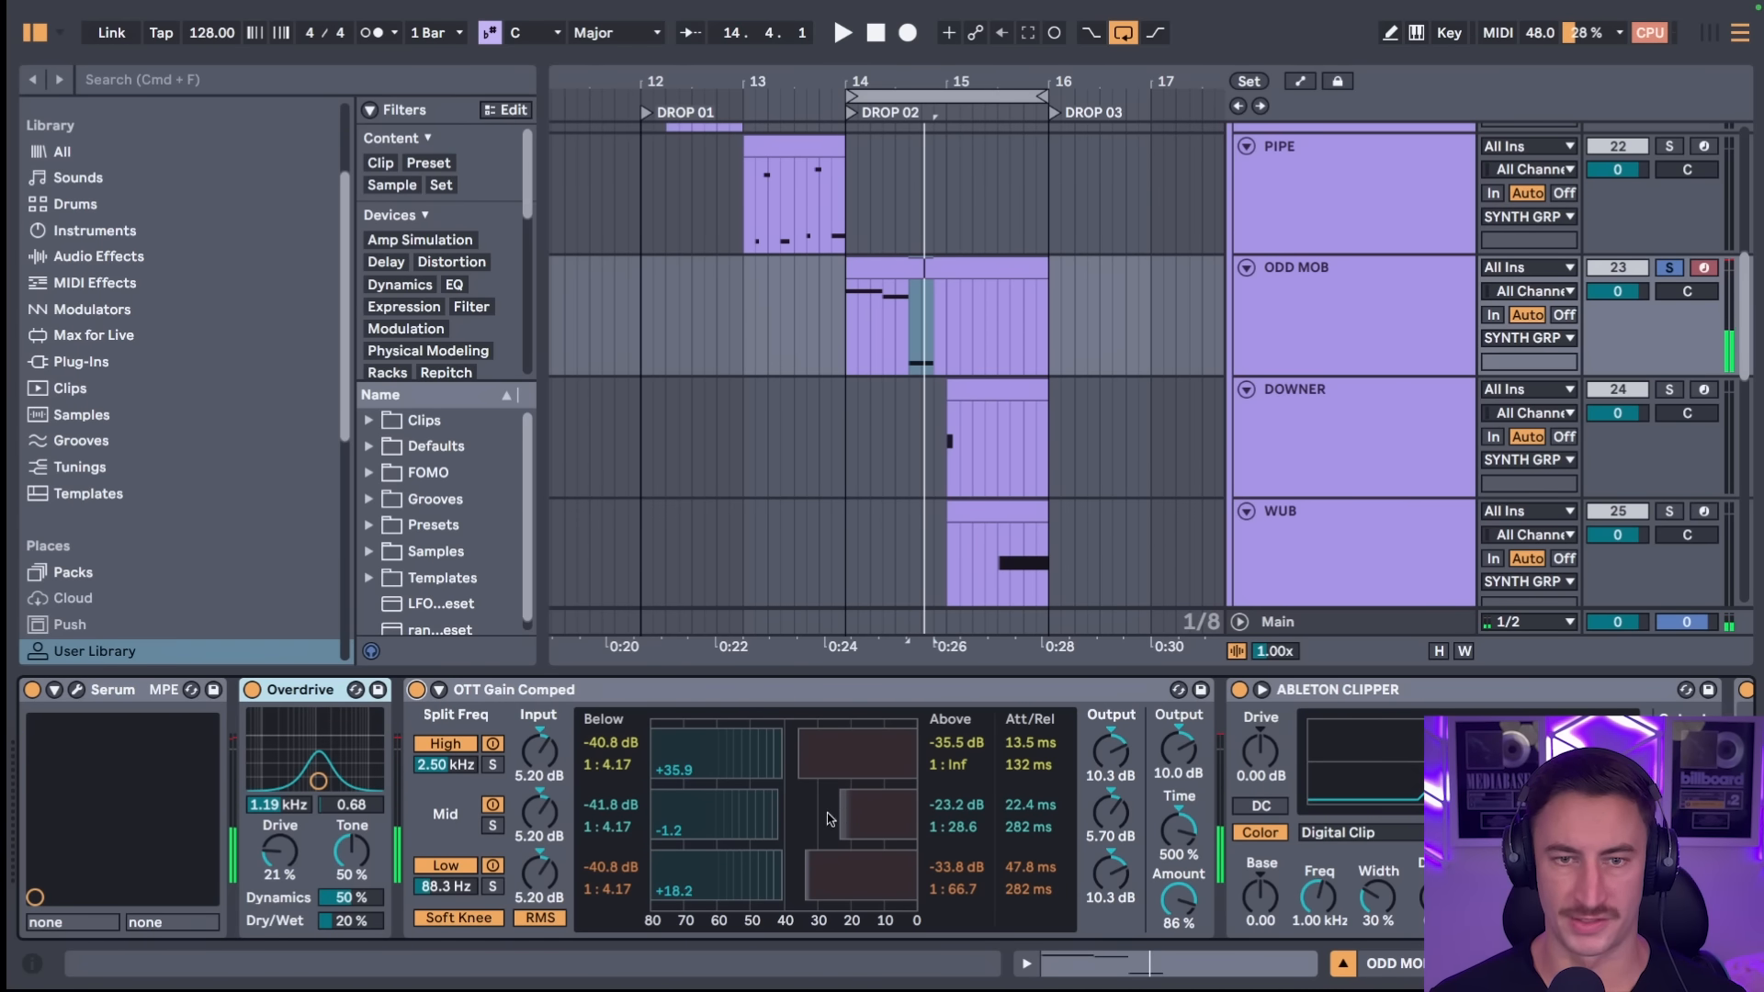
- Examine ODD MOB's remaining effects: ABLETON CLIPPER, EQ Eight, REVERB RACK and LFOTool
scroll(851, 814, right, 10)
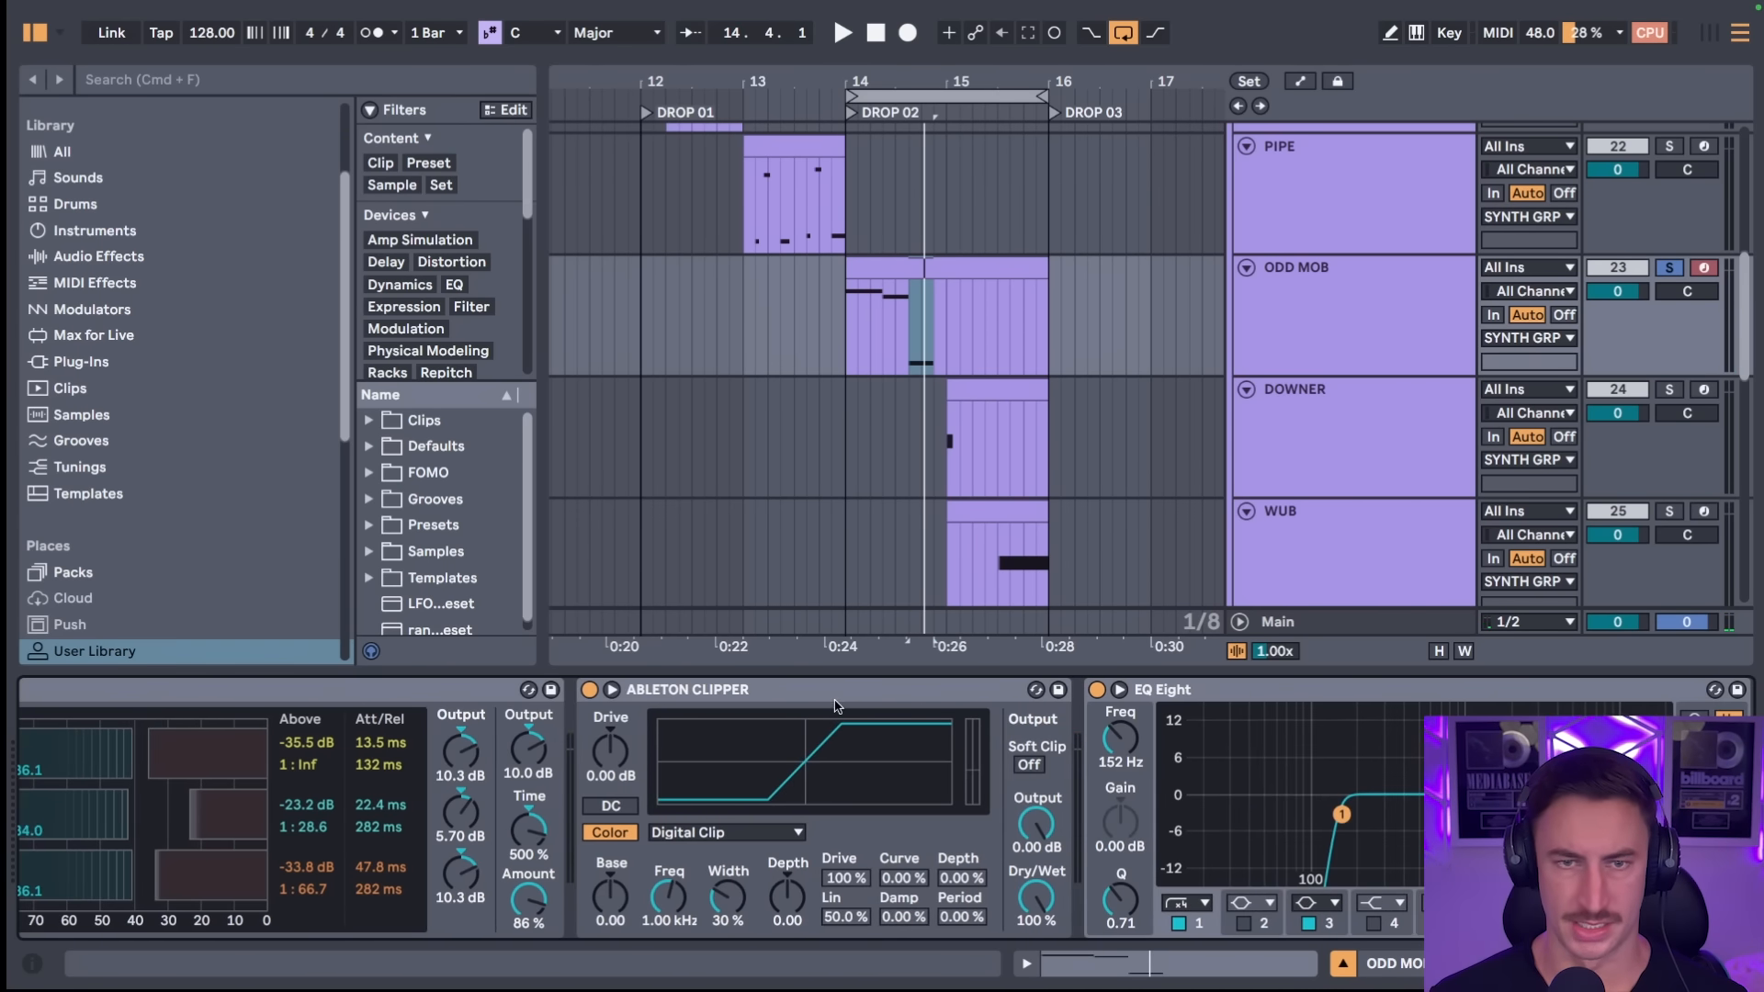
scroll(871, 715, right, 10)
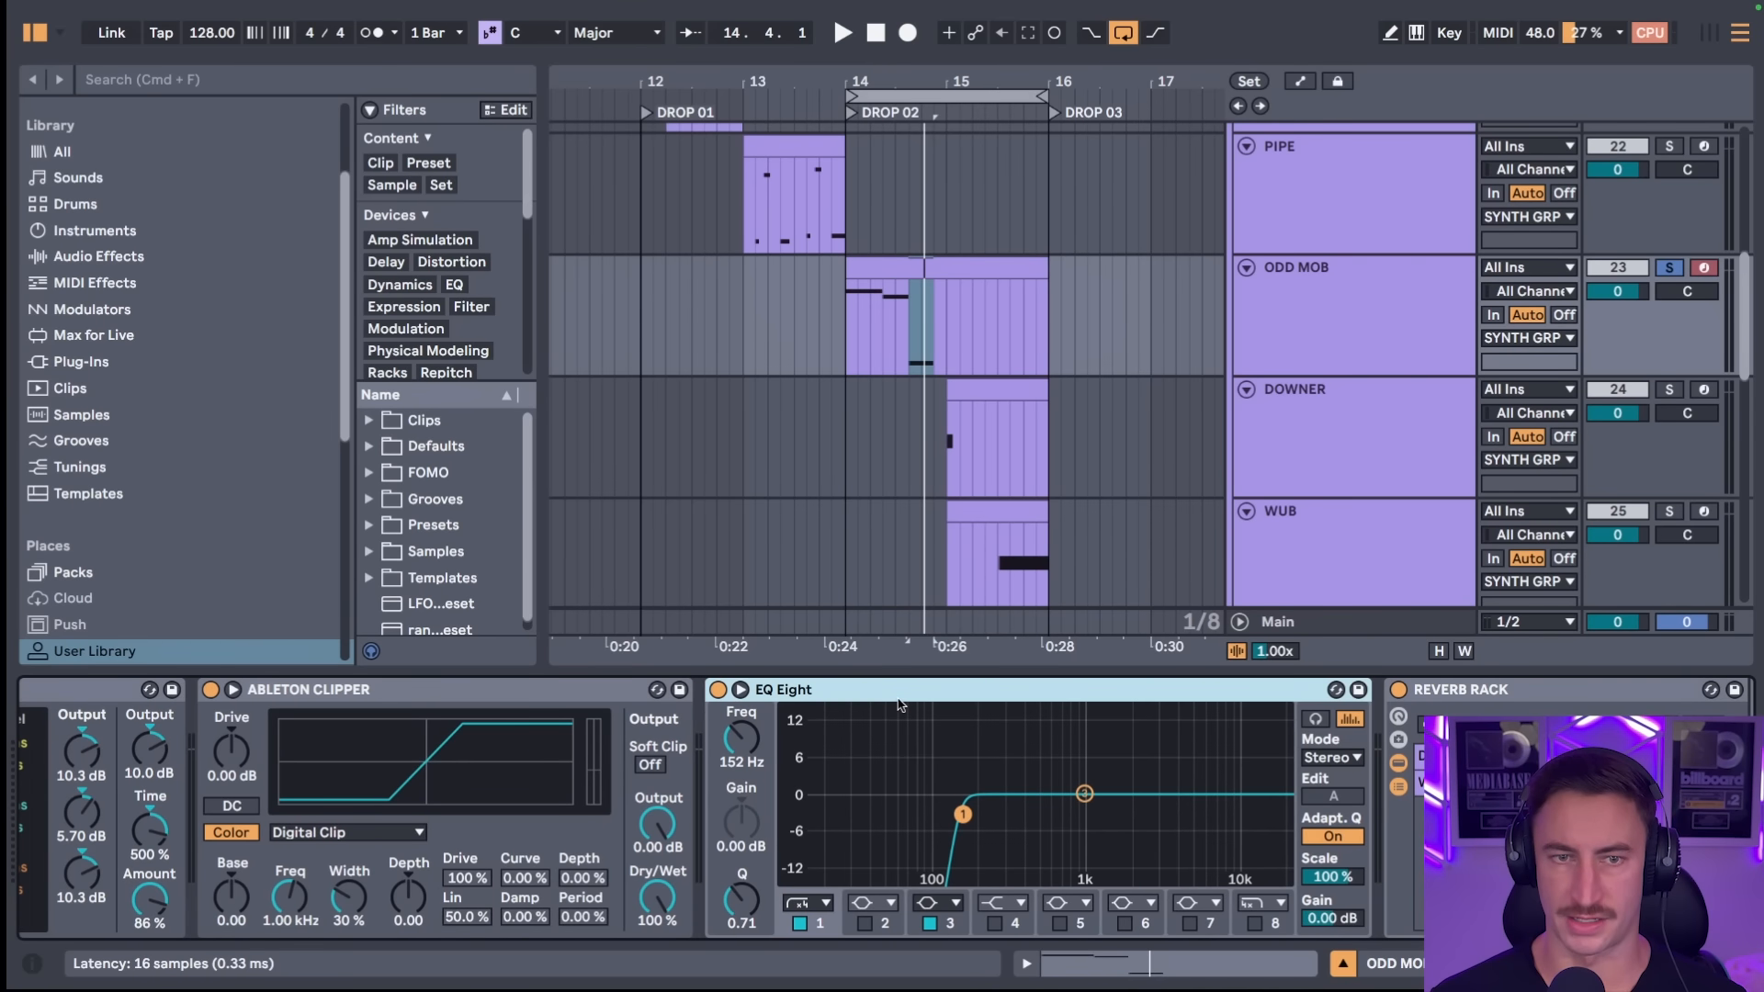
scroll(900, 705, right, 5)
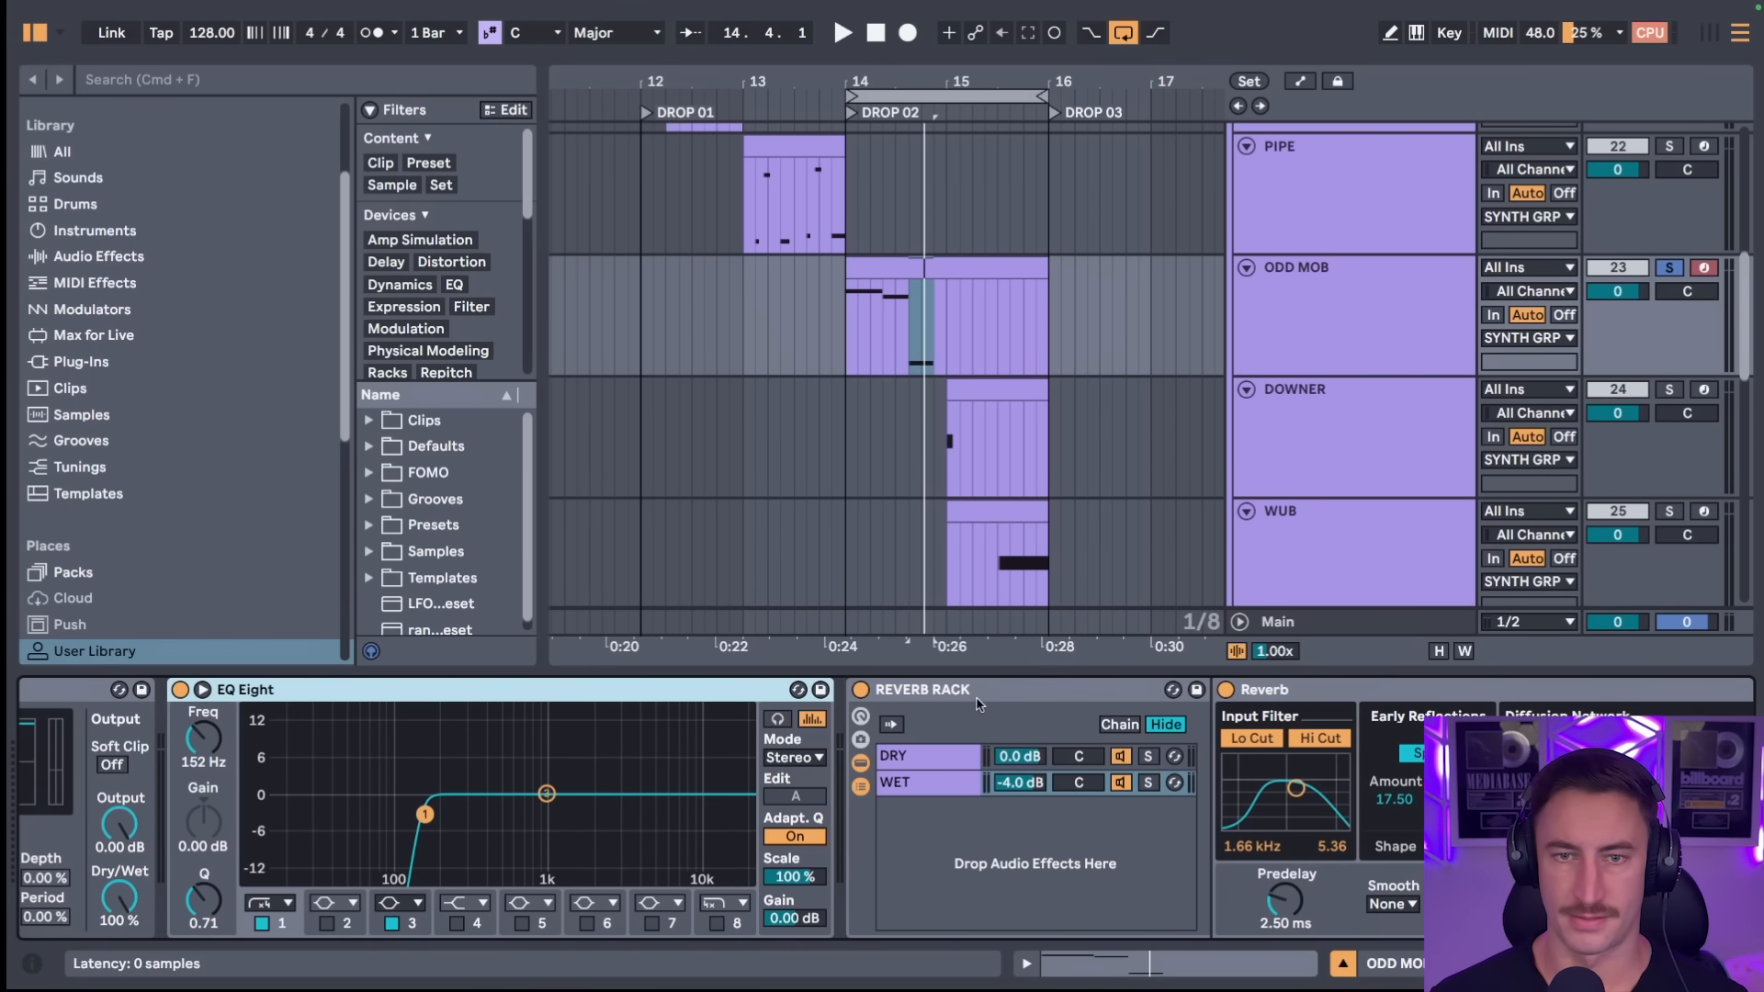
scroll(975, 704, right, 5)
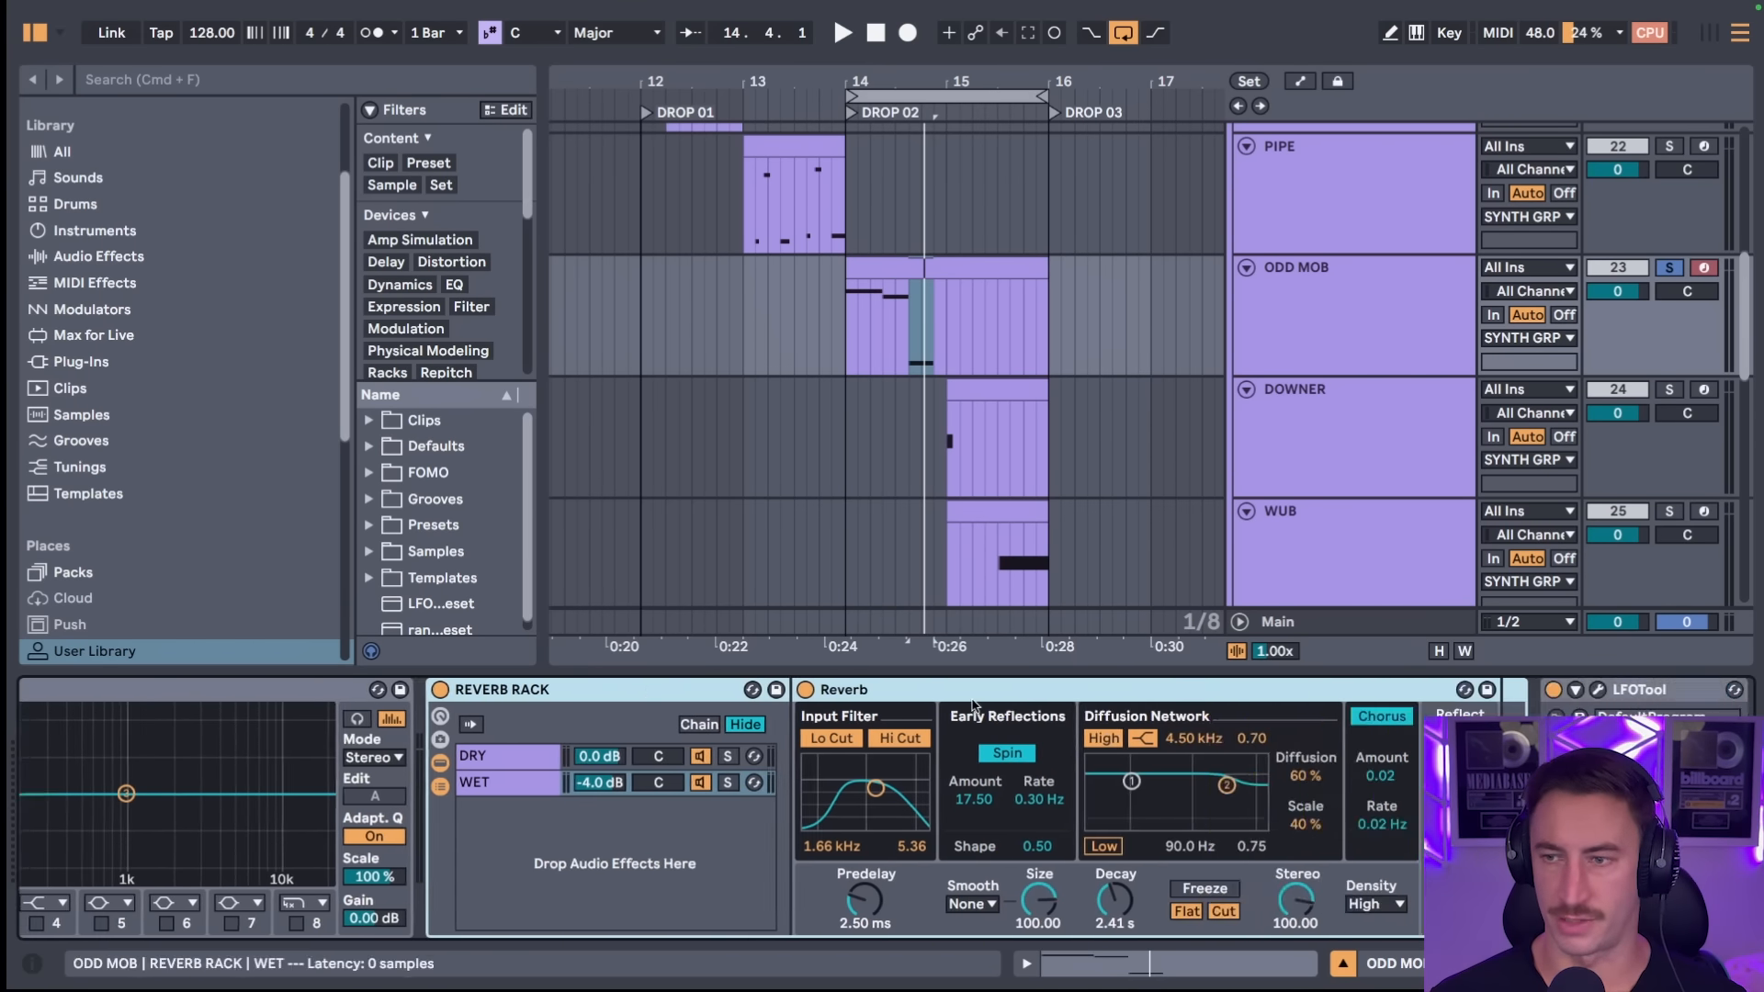
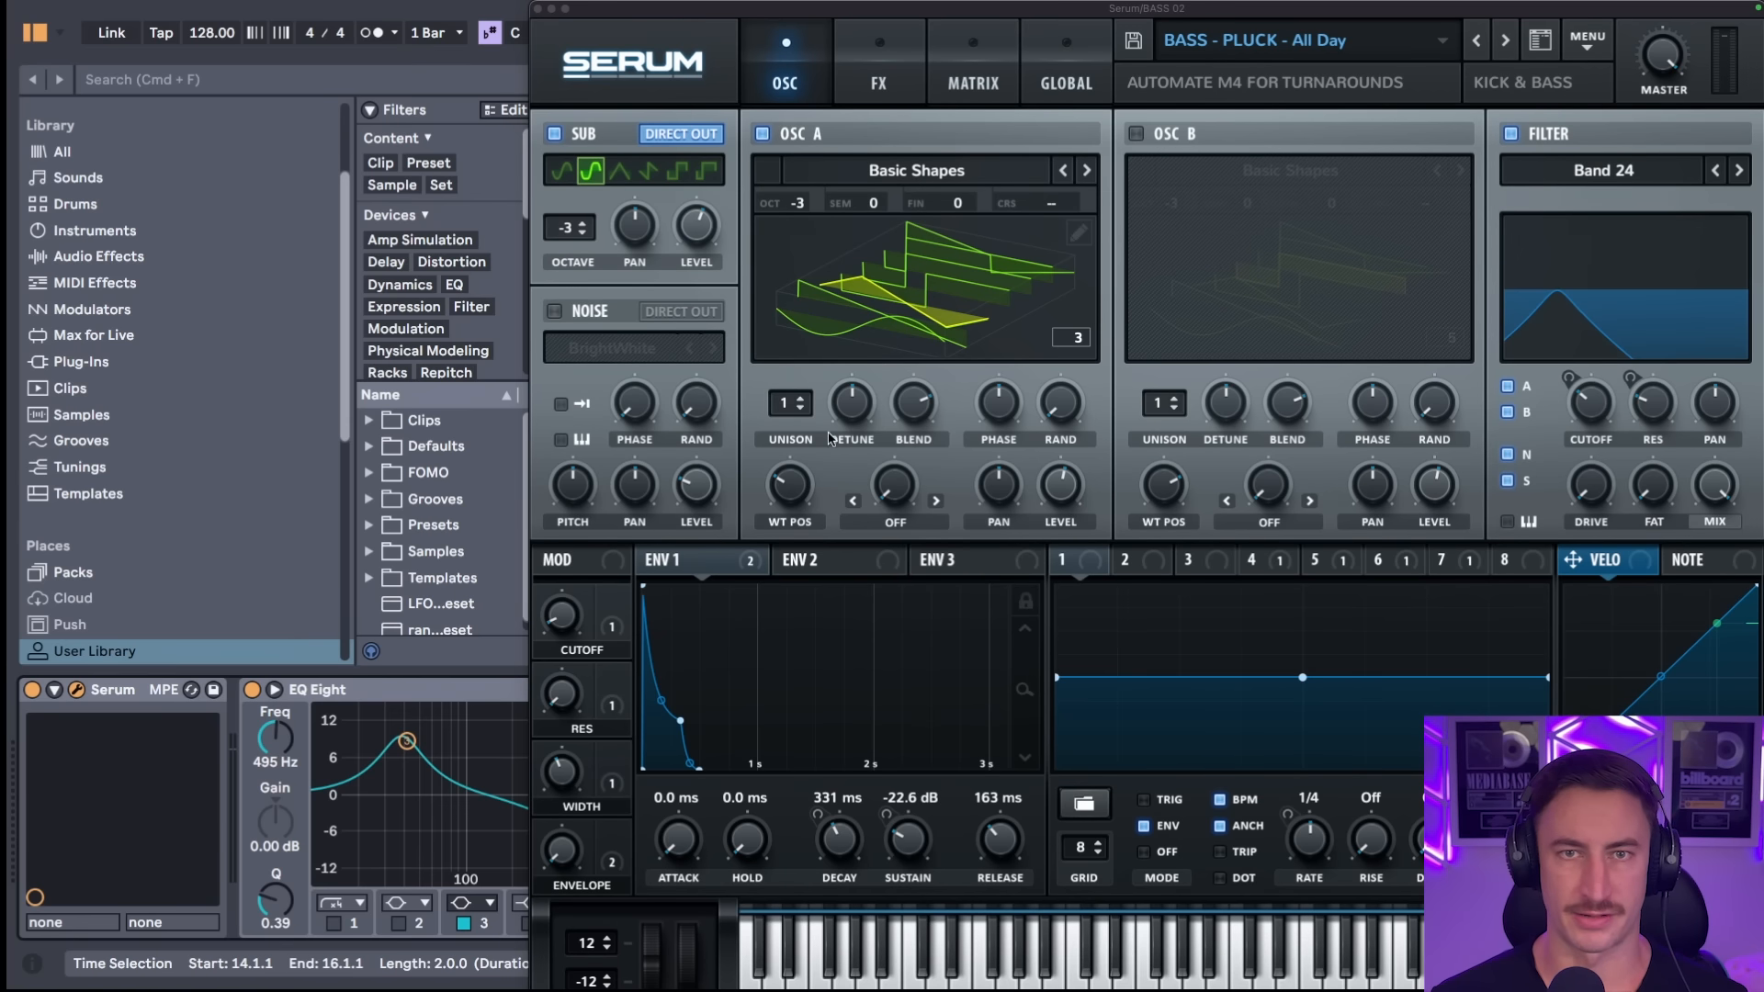
- Play DROP 03 from 16.1.1 with all tracks
click(914, 331)
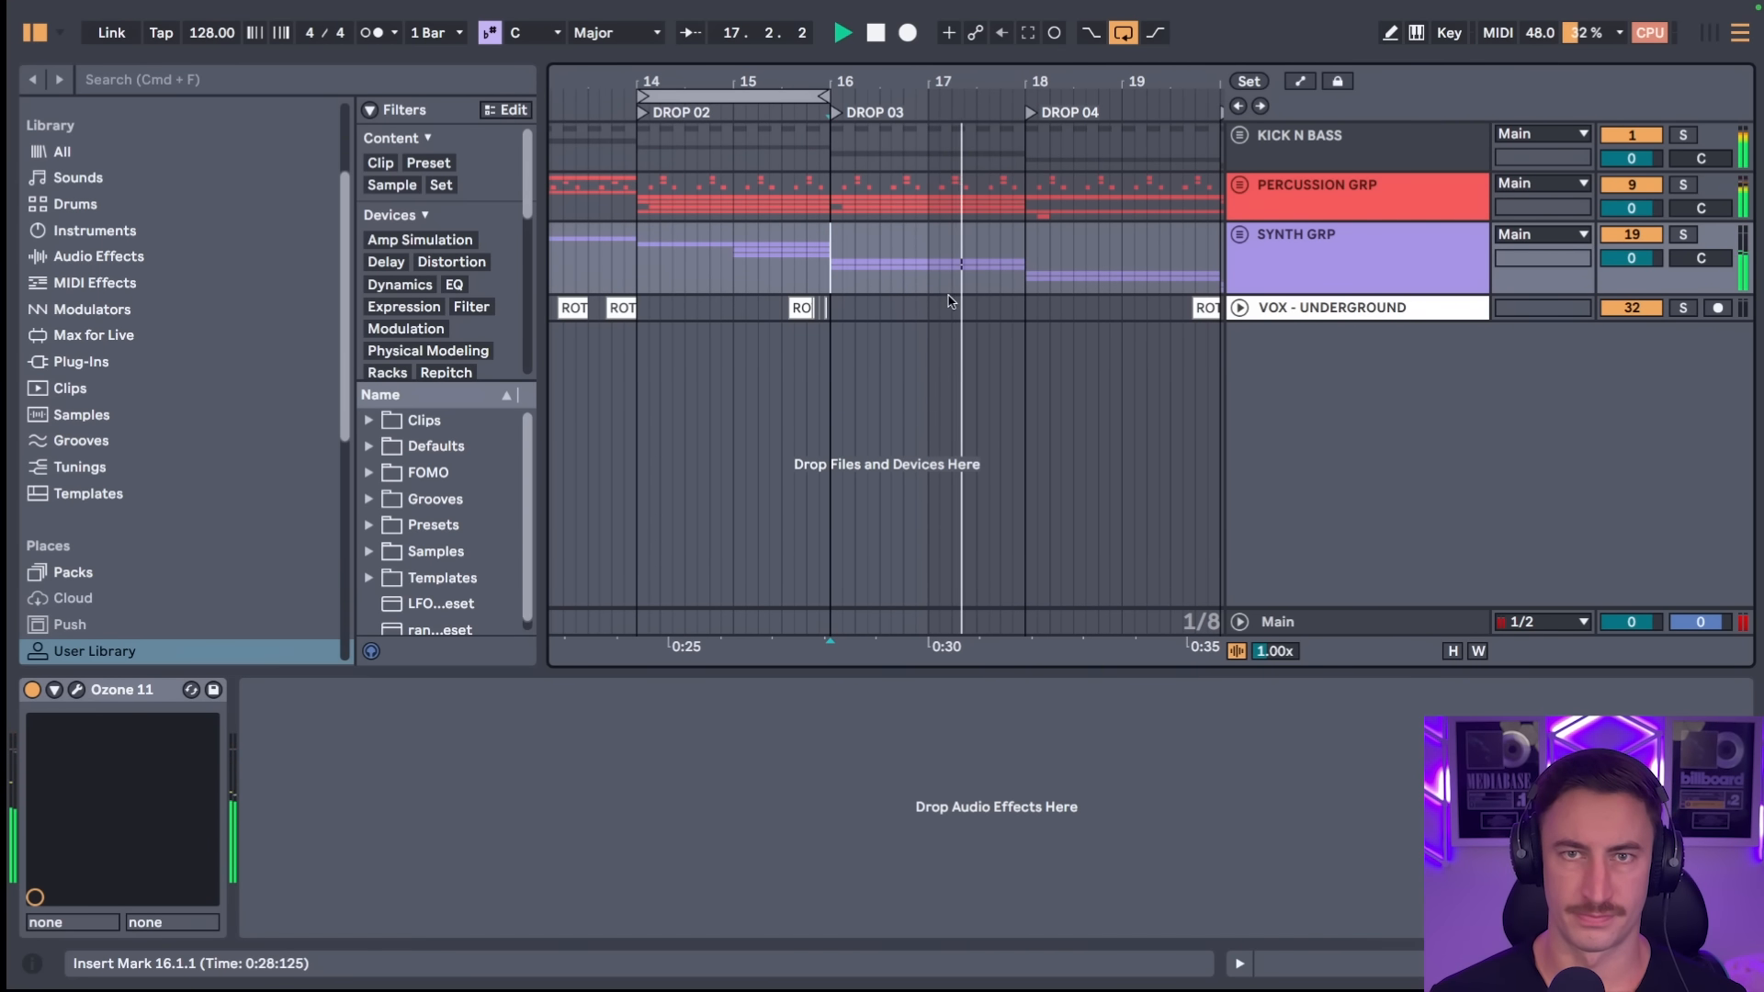
key(space)
- Expand SYNTH GRP and select the REESE STAB track to show its device chain
key(u)
scroll(1049, 315, down, 3)
scroll(1051, 315, down, 8)
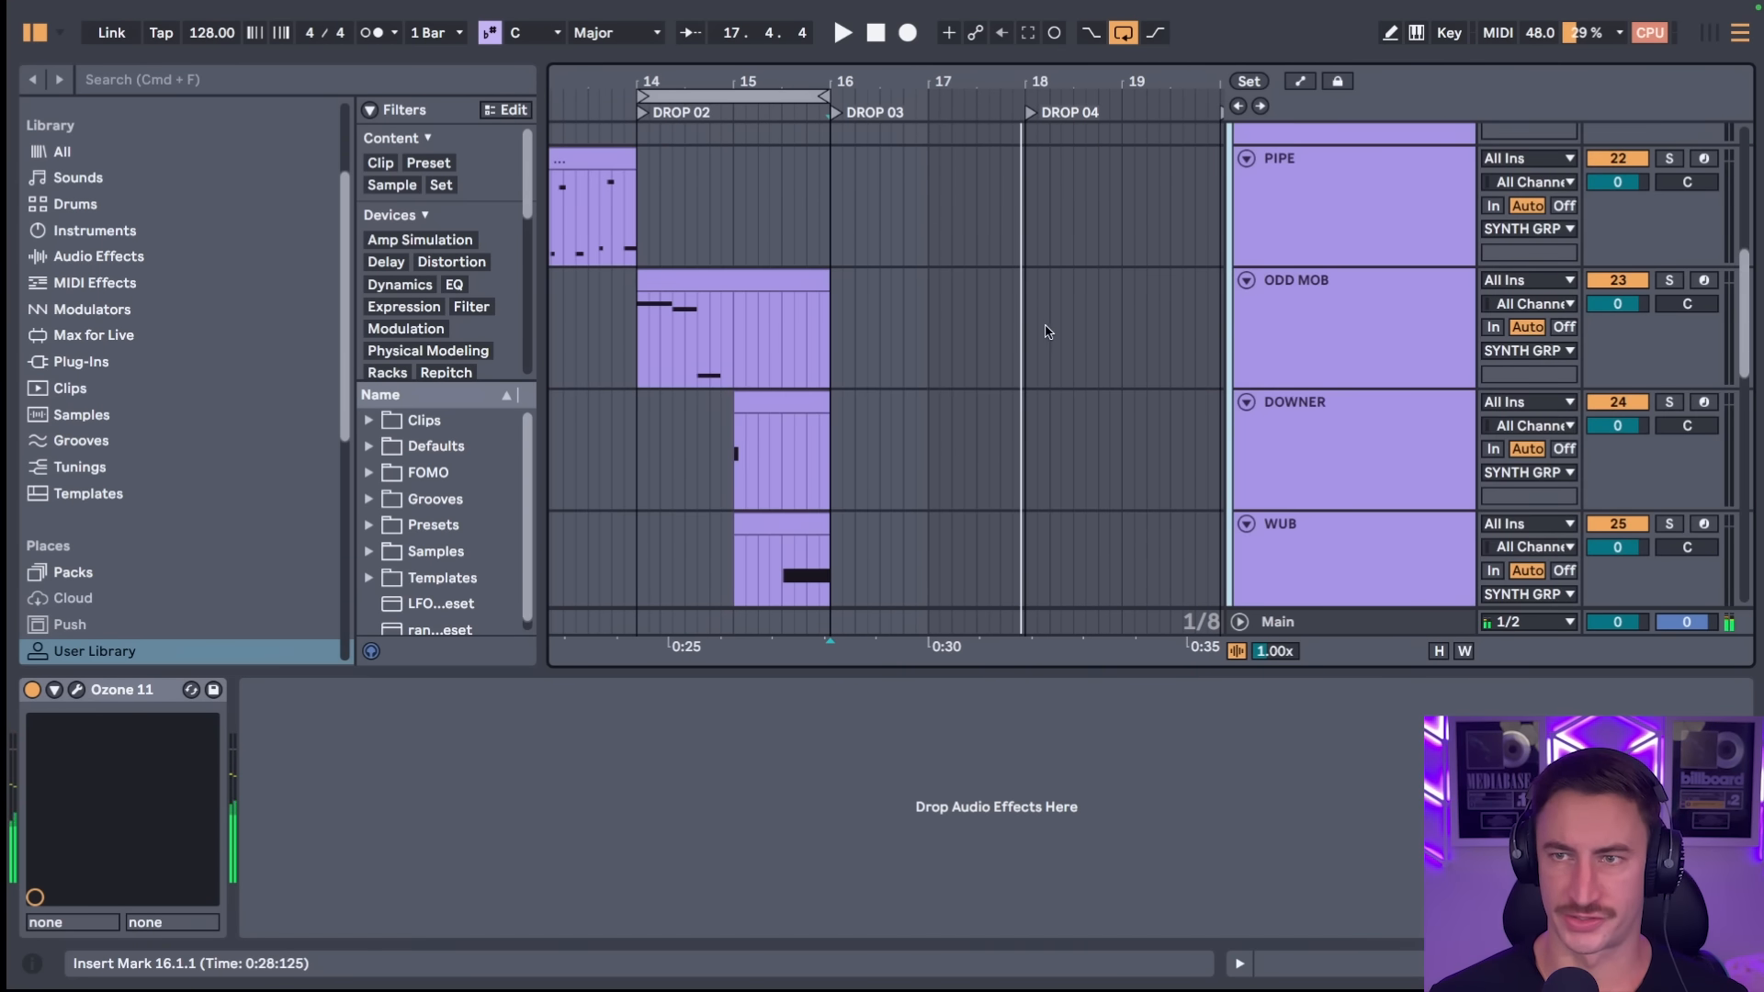
scroll(1292, 319, up, 2)
click(1291, 319)
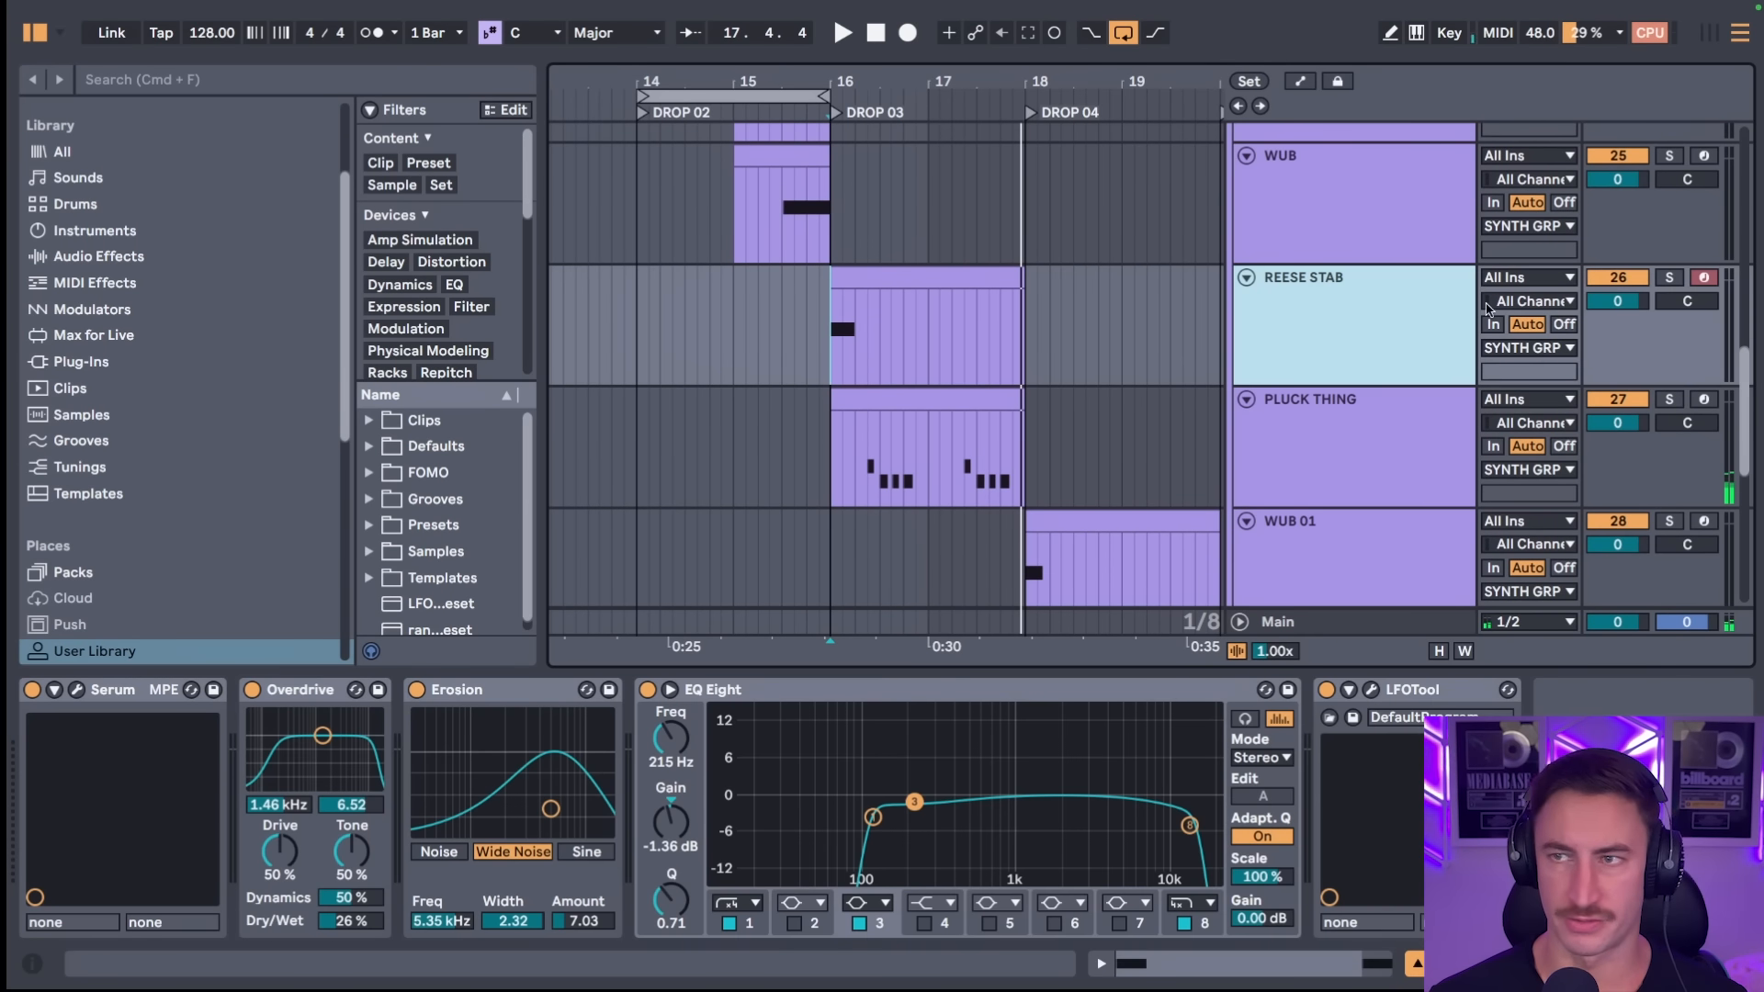
- Solo REESE STAB, play it from the start of DROP 03, and open its Serum patch
key(s)
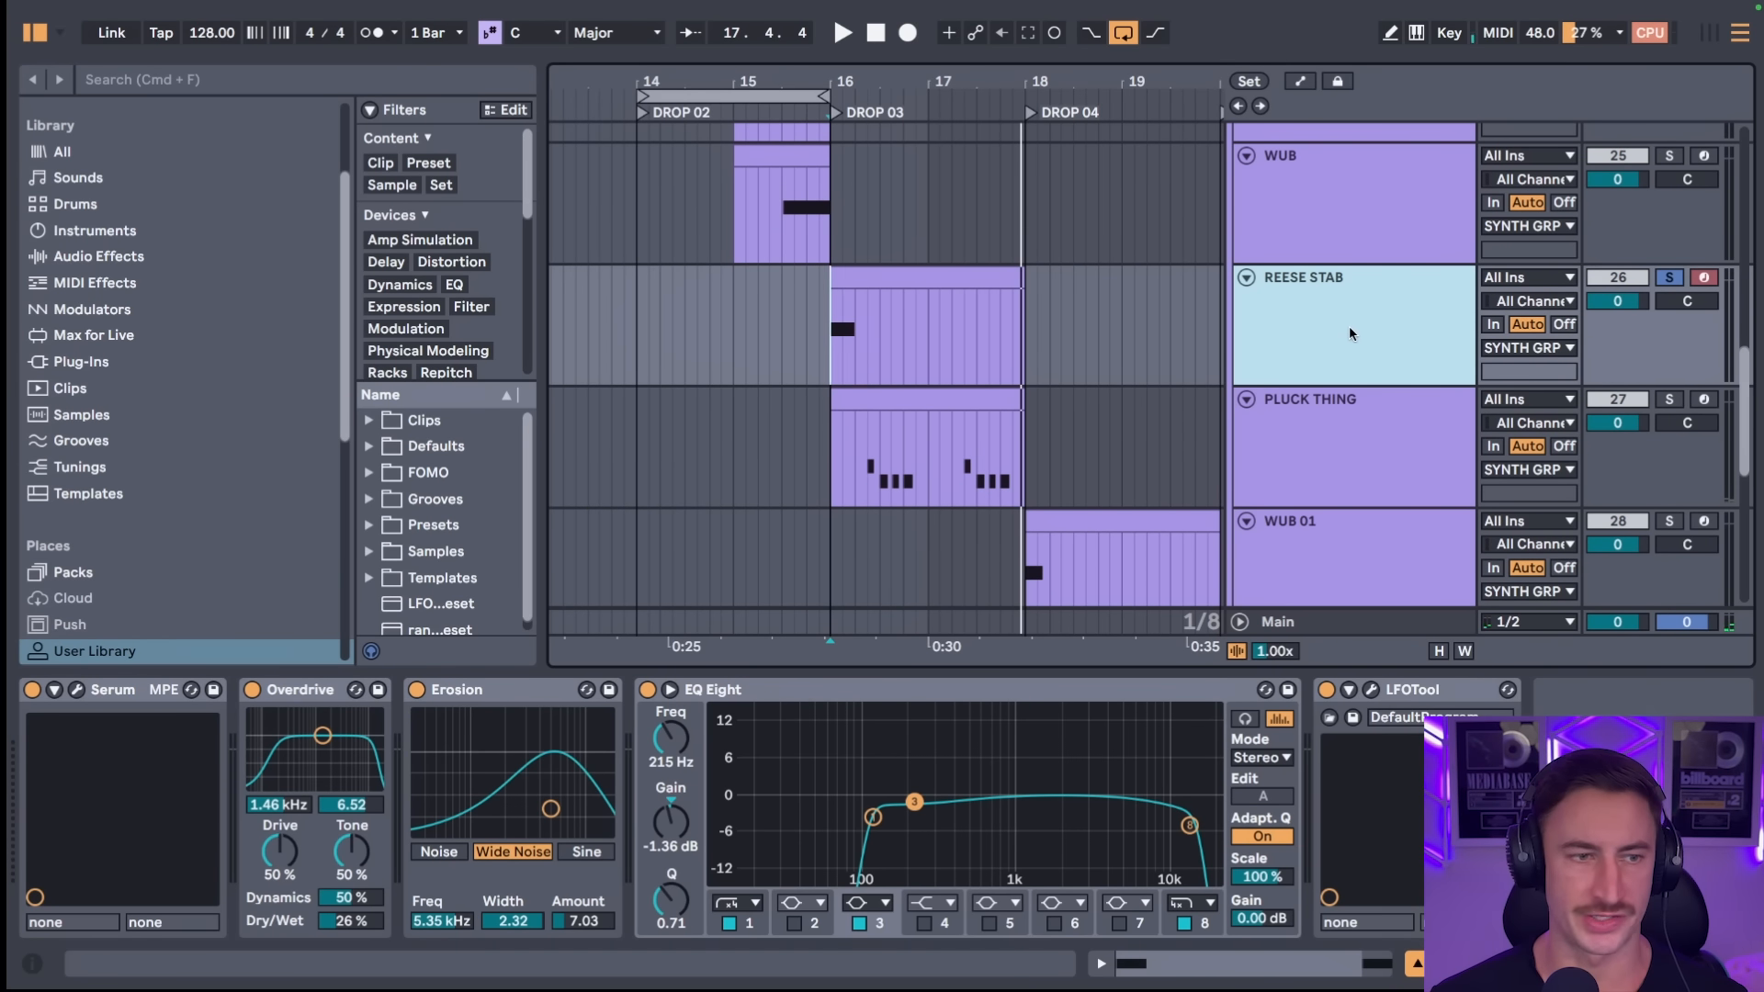
key(space)
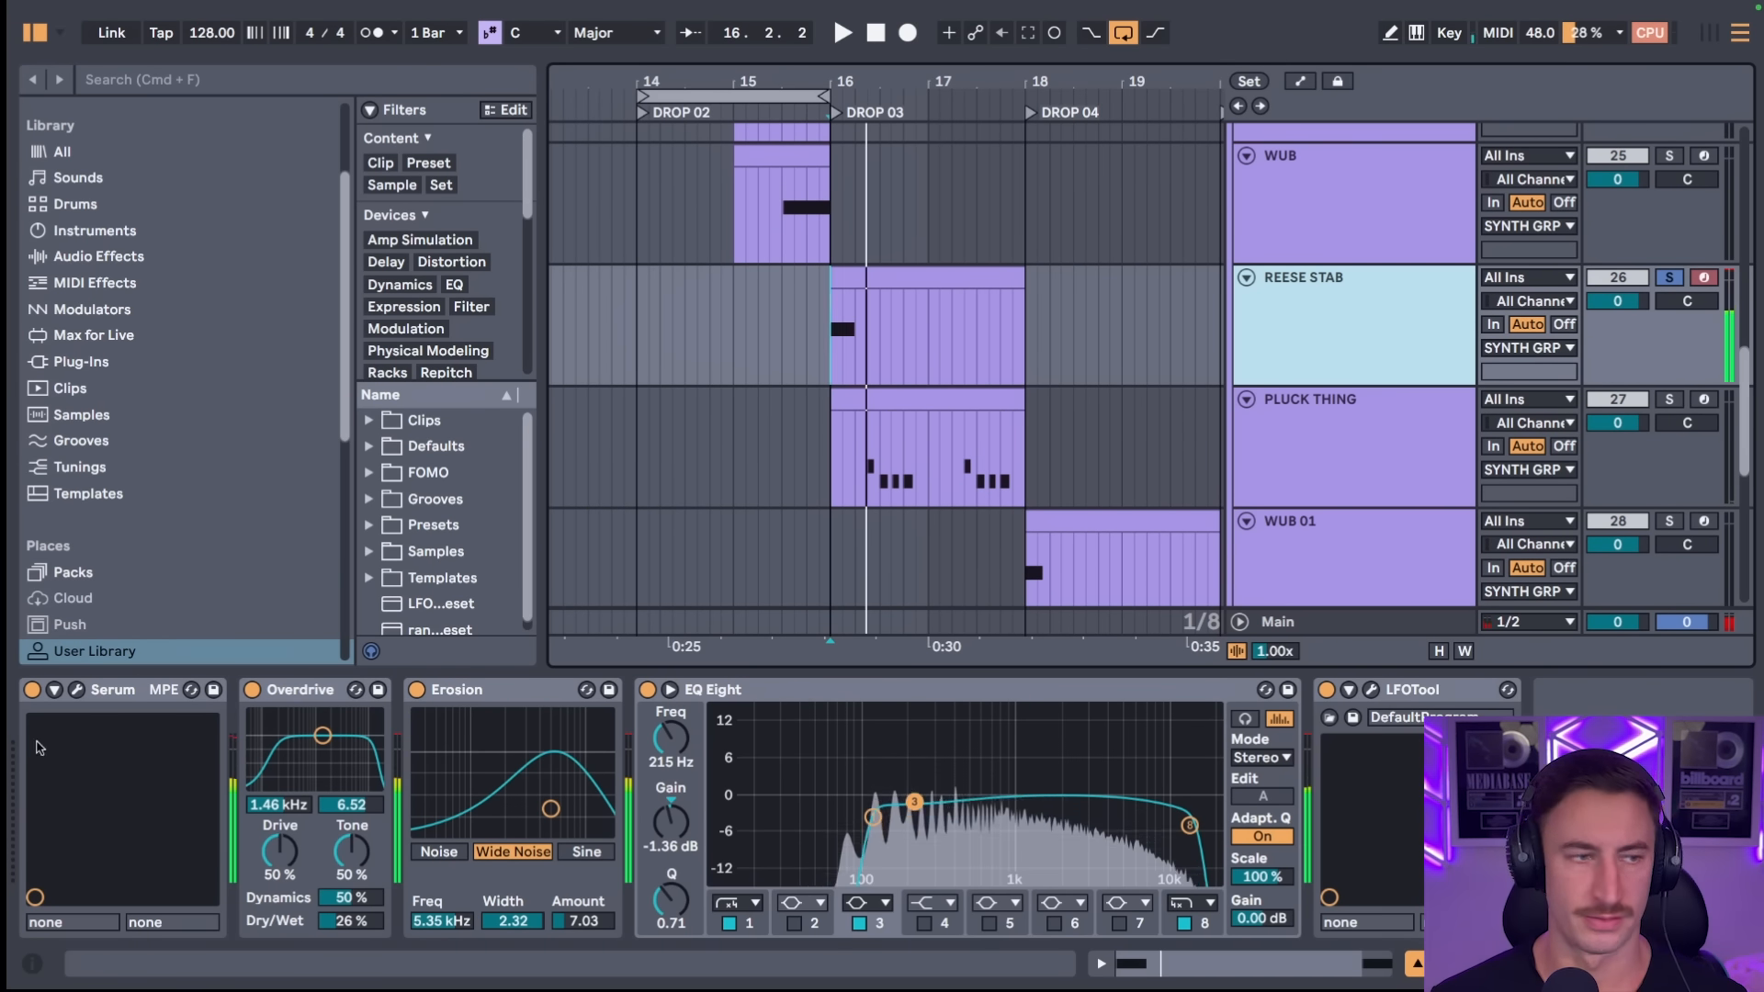
click(77, 690)
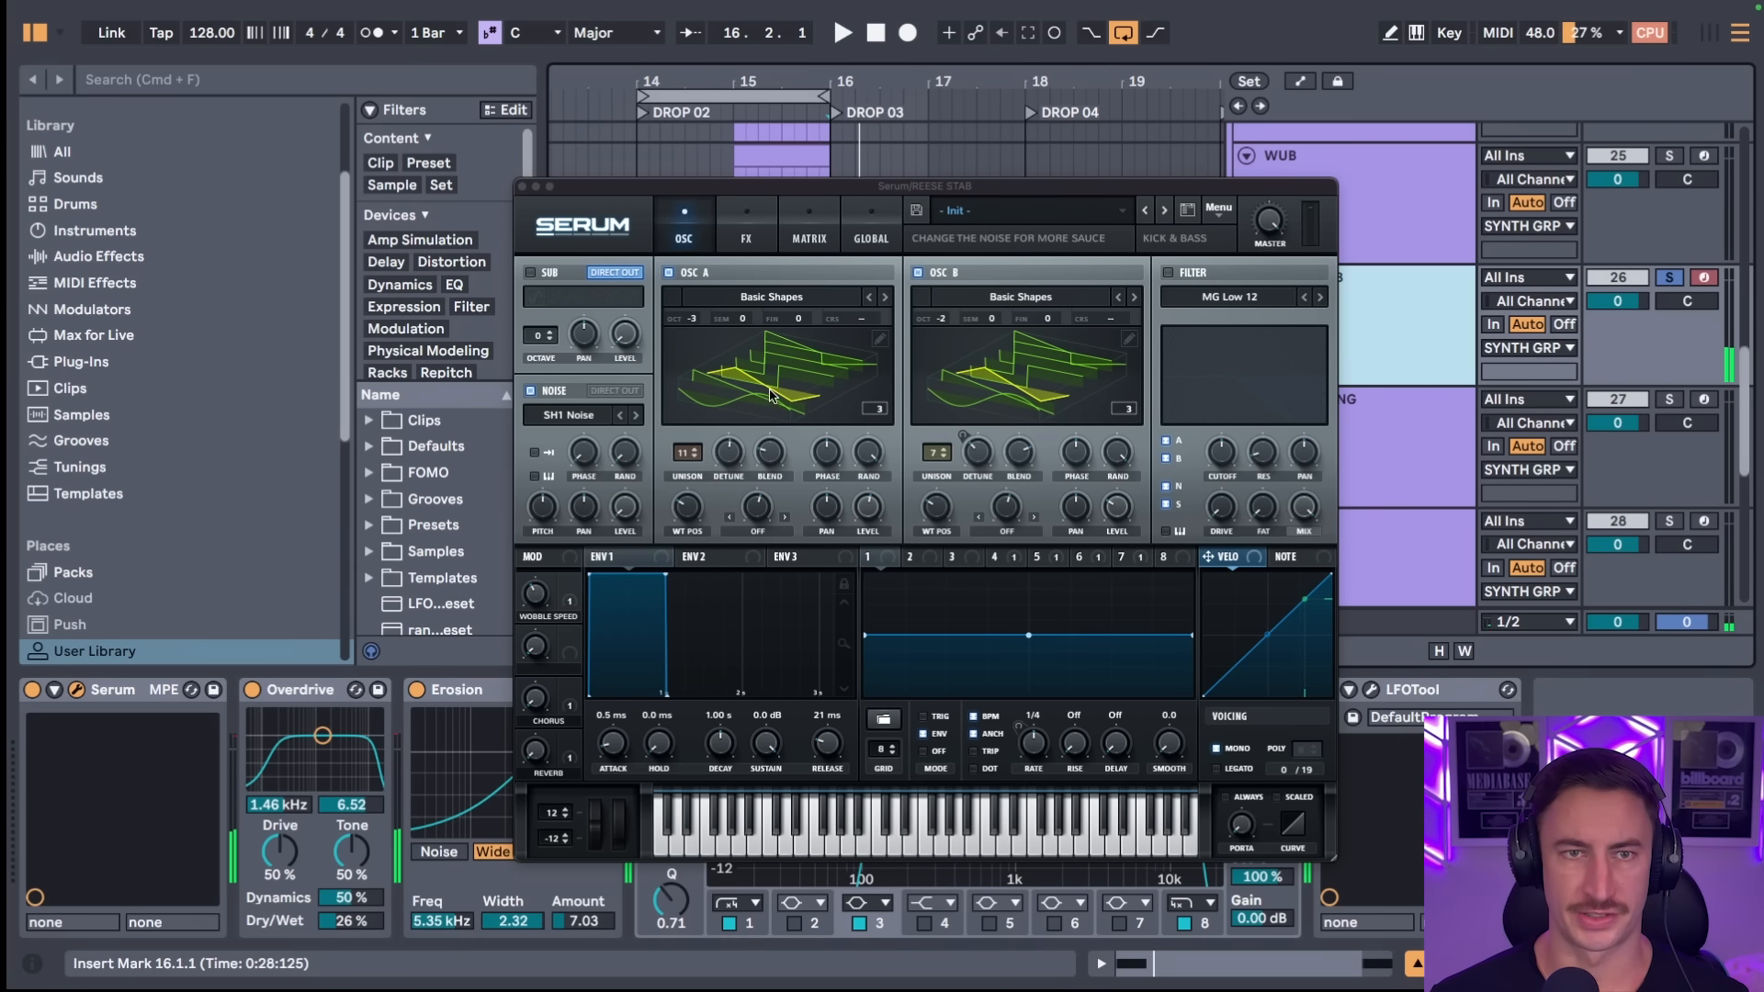
- Show REESE STAB's Serum oscillators as 2D waveforms, and play the stab with oscillator B switched off and on
click(1015, 386)
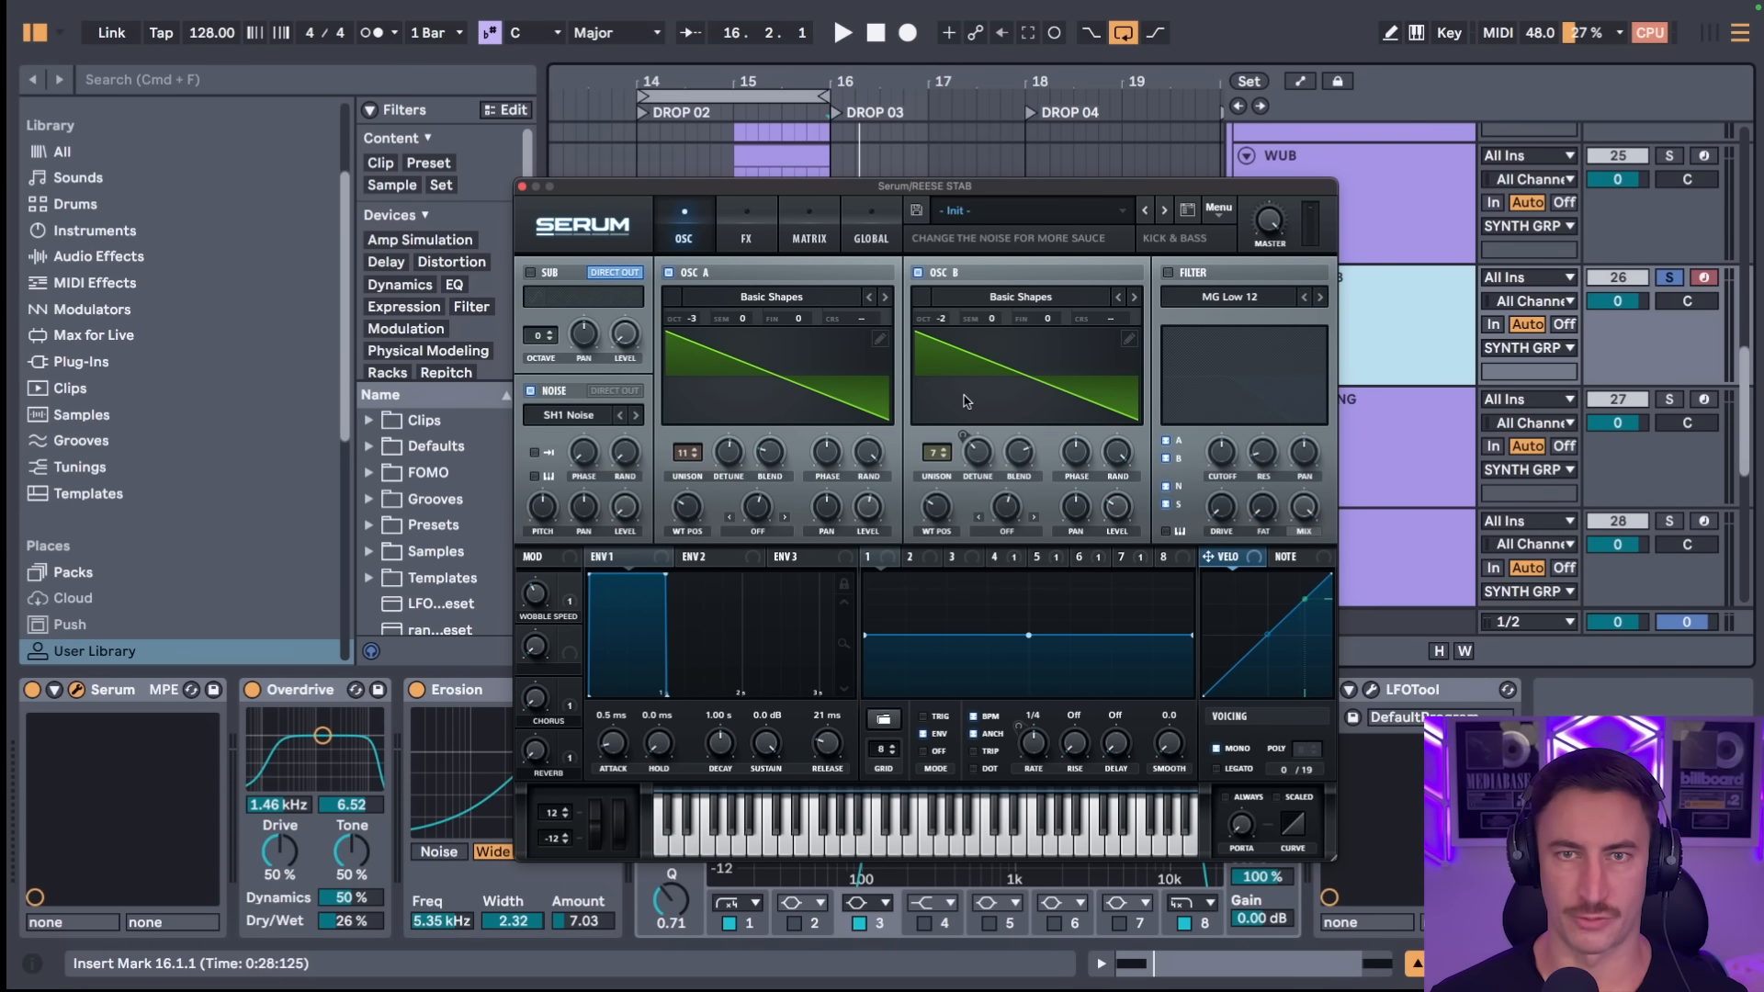
click(941, 275)
click(941, 275)
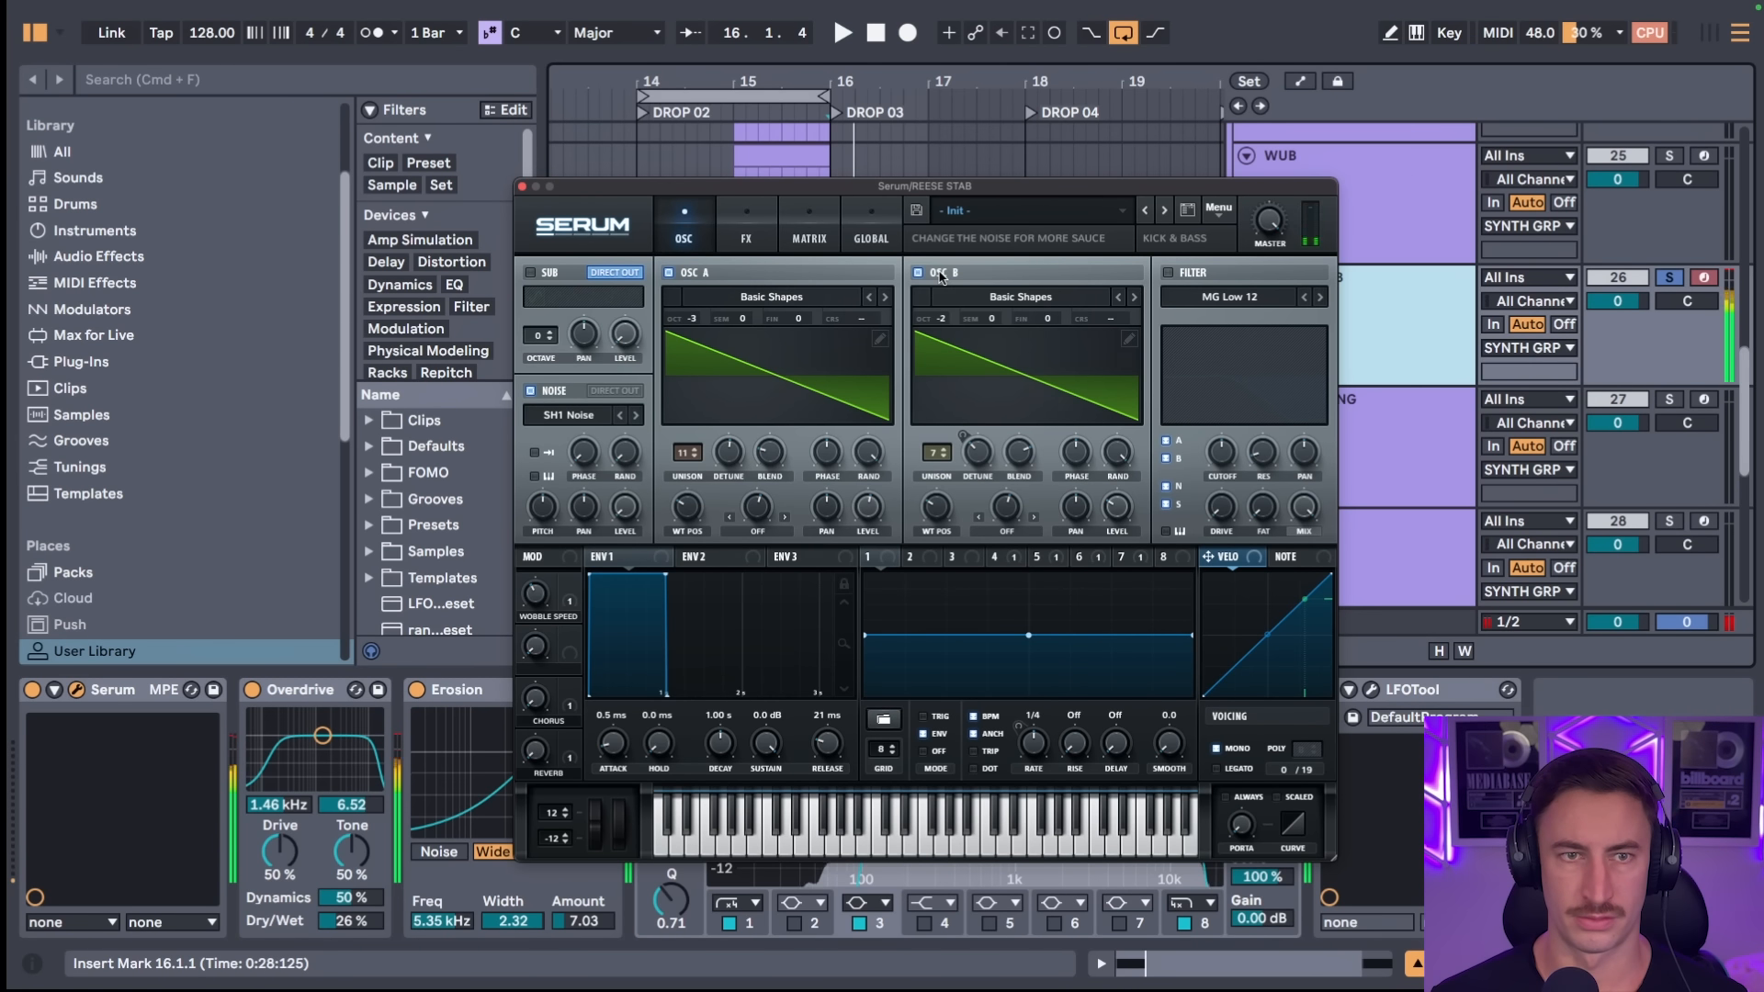
key(space)
key(space)
key(space)
key(space)
key(space)
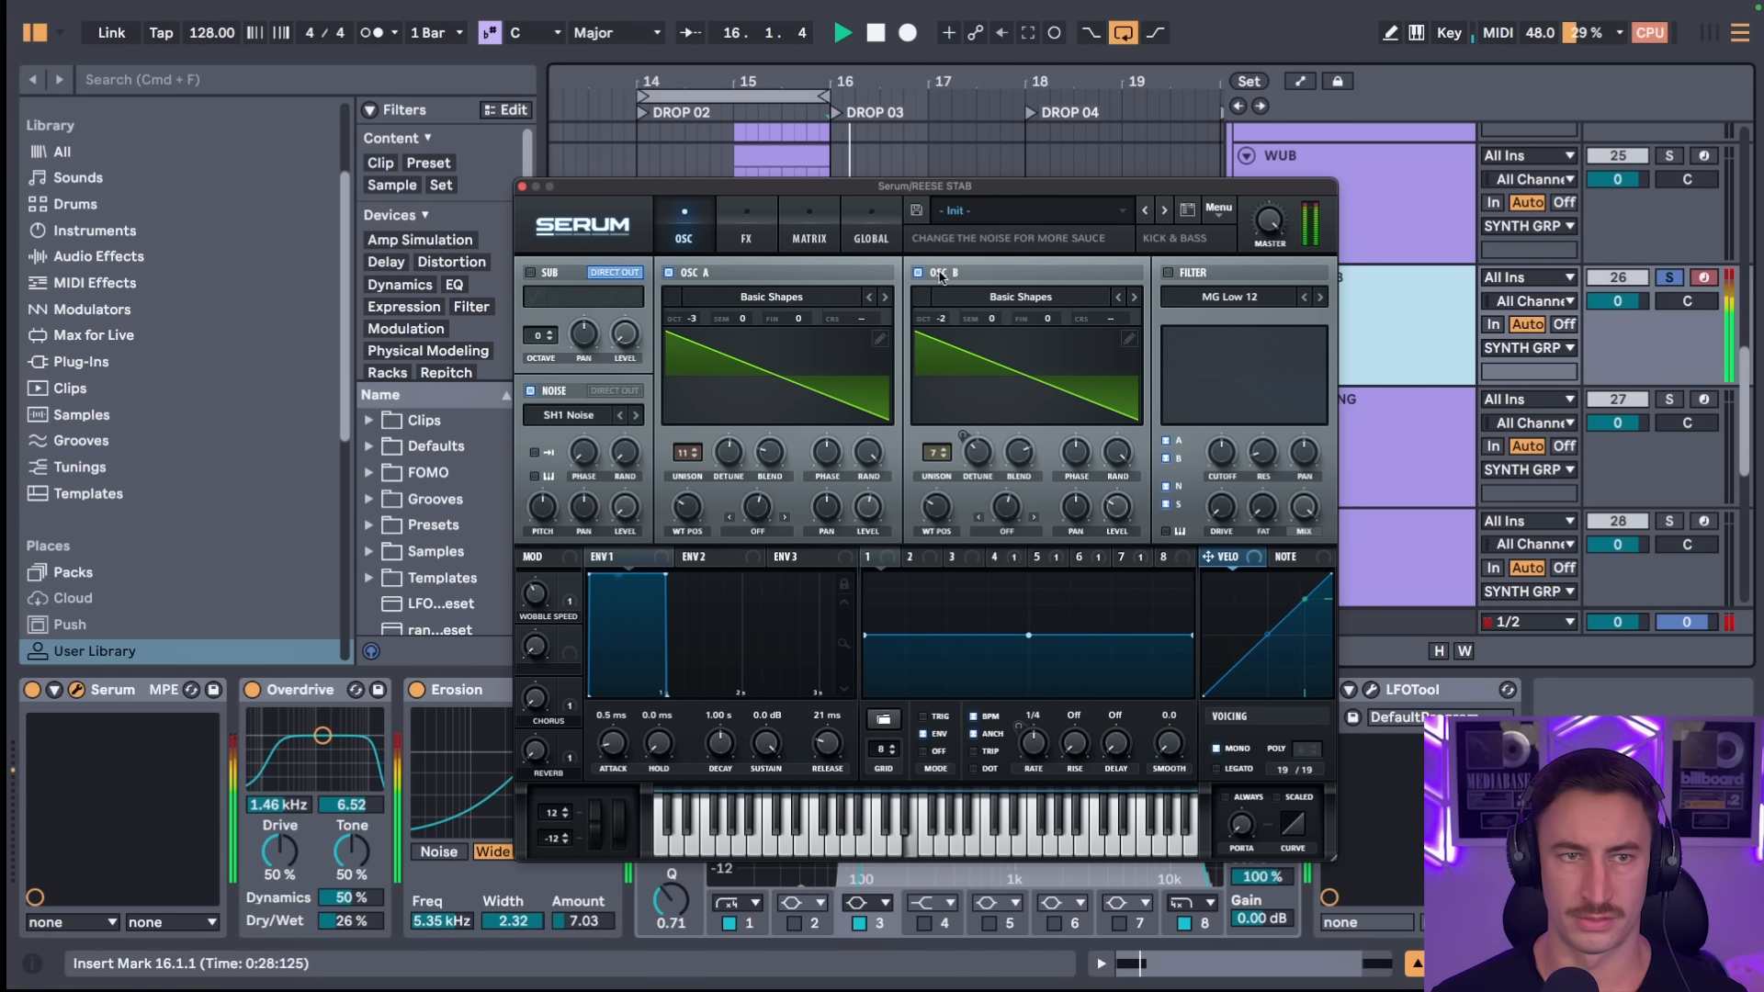
key(space)
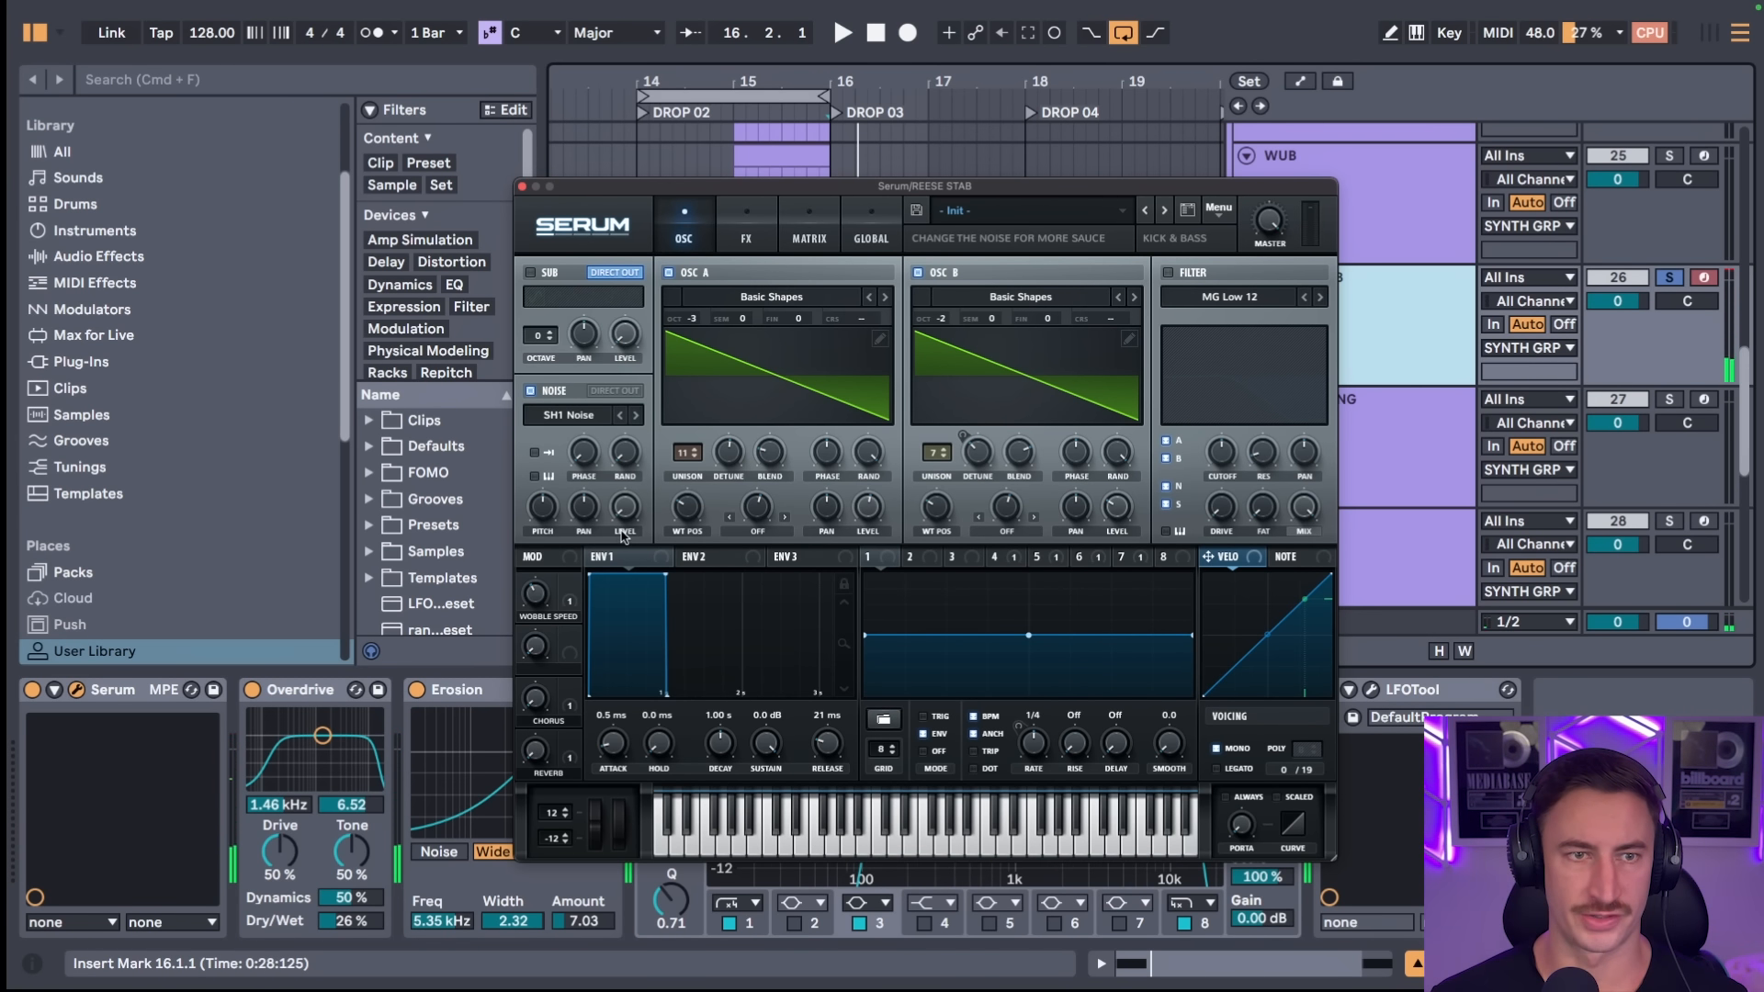
- Examine the effects in REESE STAB's Serum patch while playing the stab, and close the Serum window
click(746, 238)
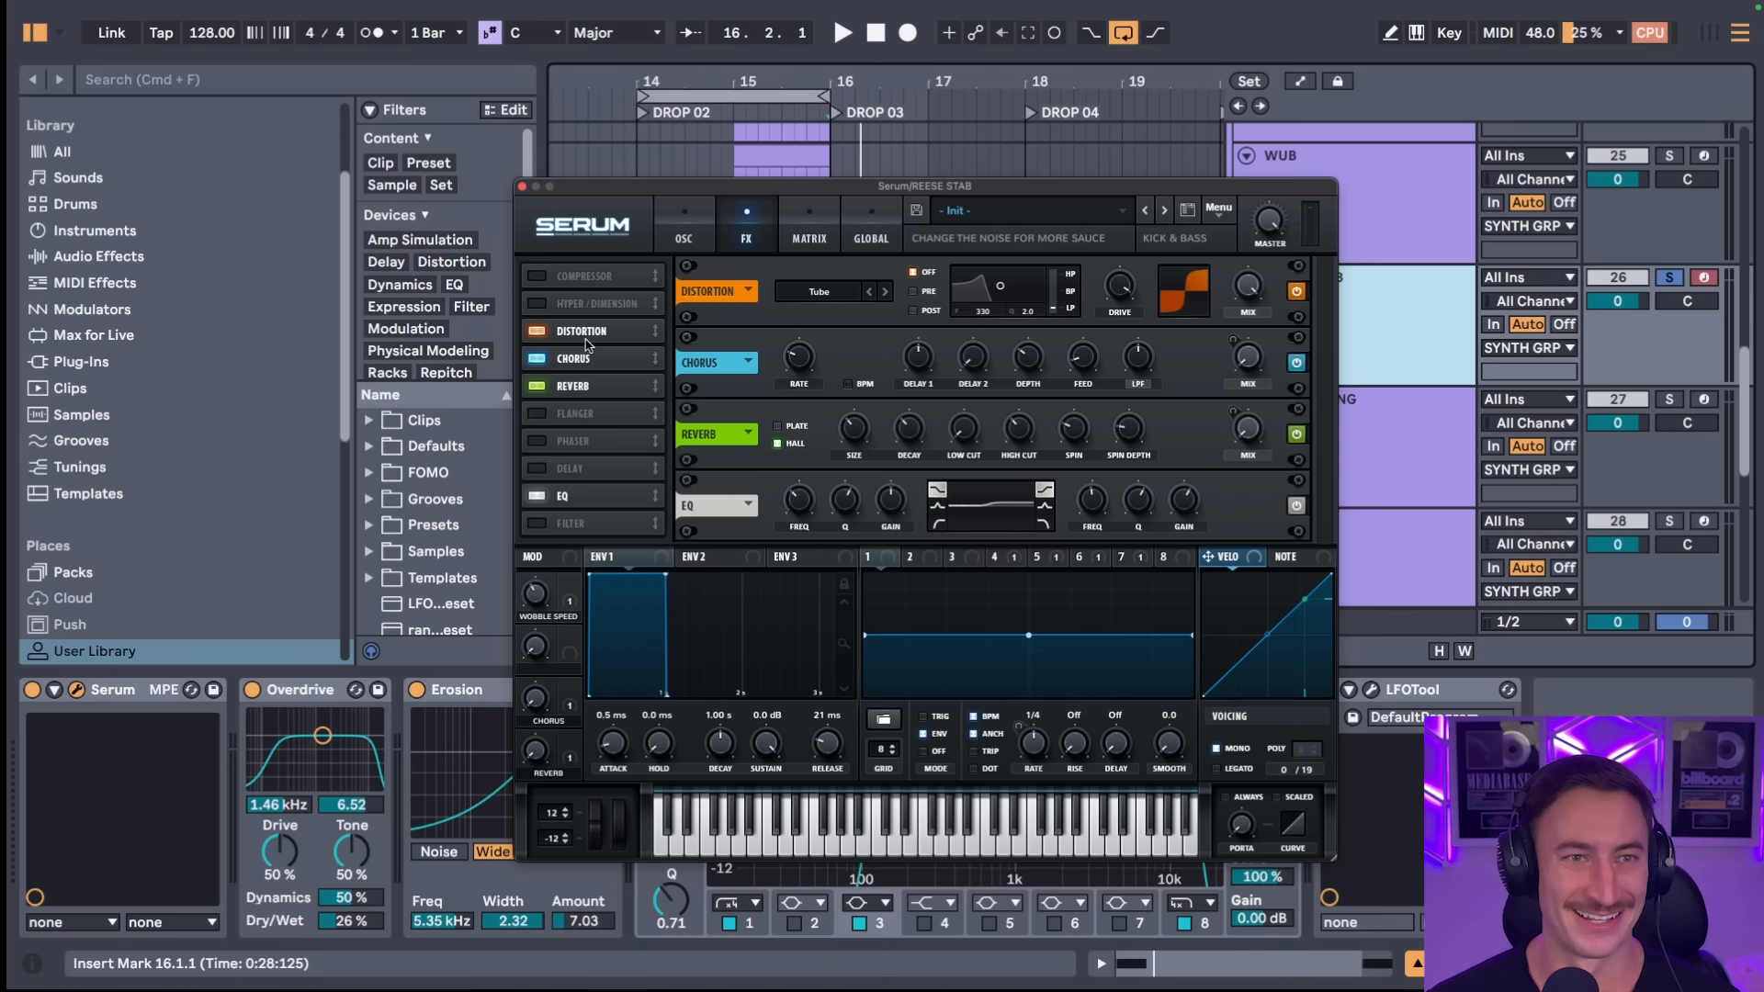
key(space)
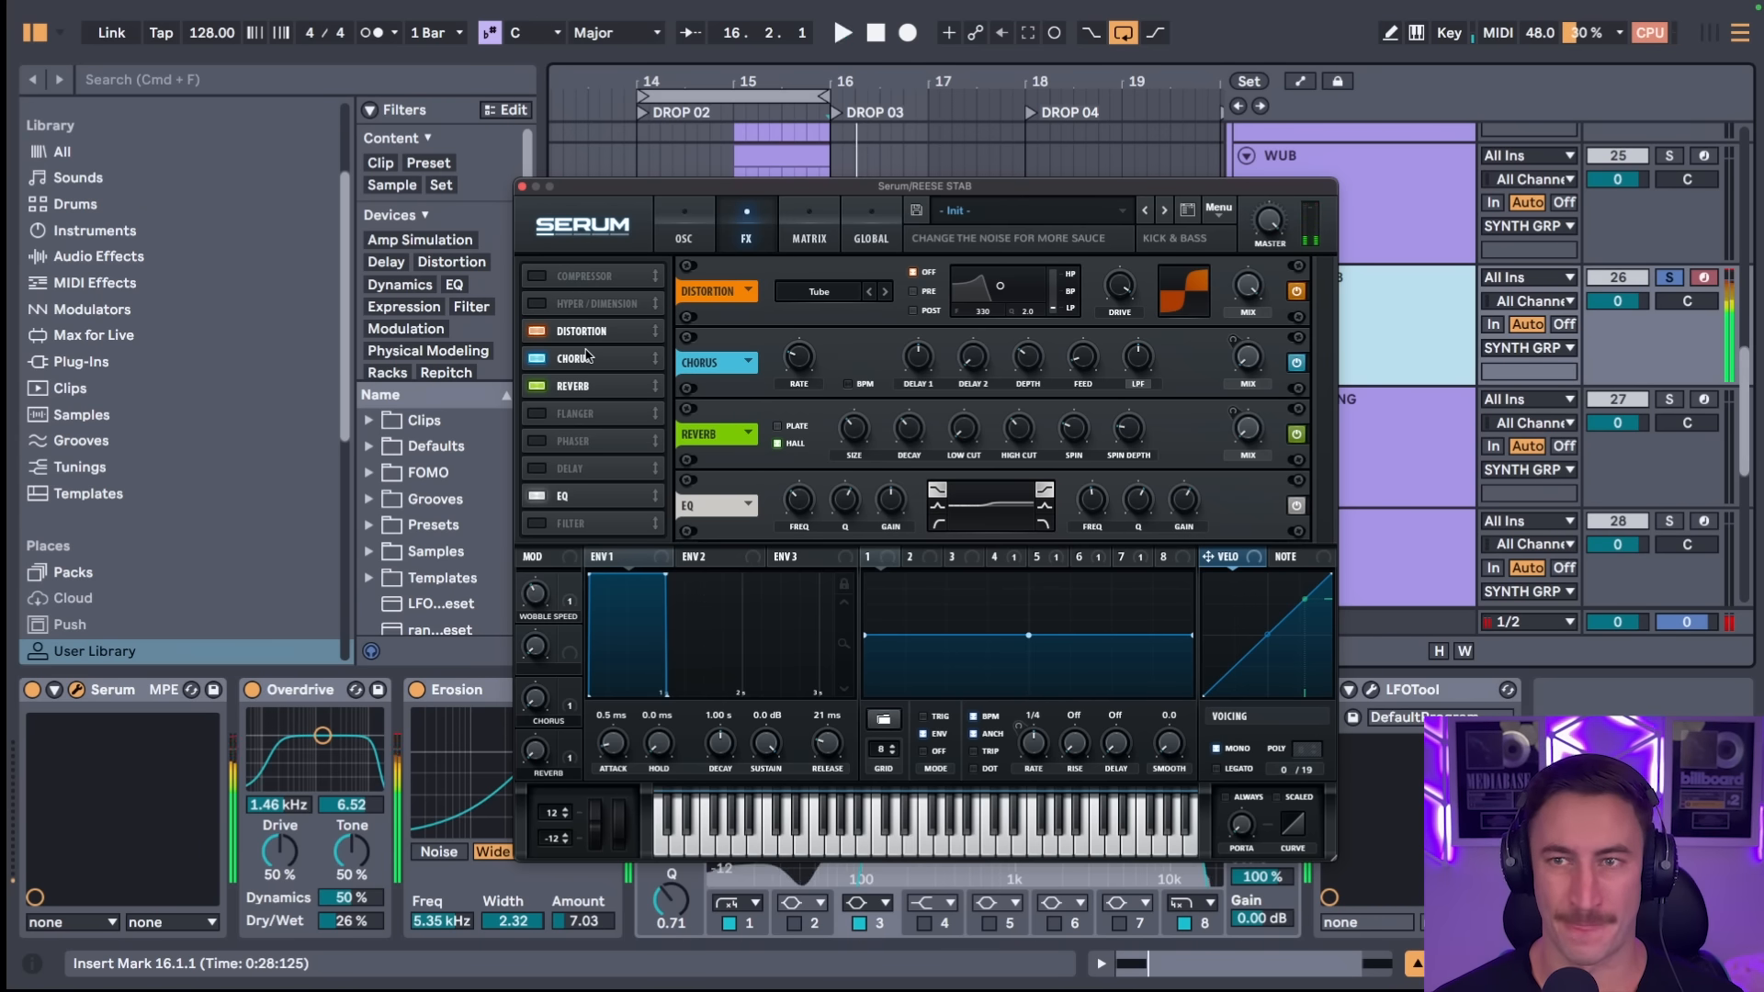
key(space)
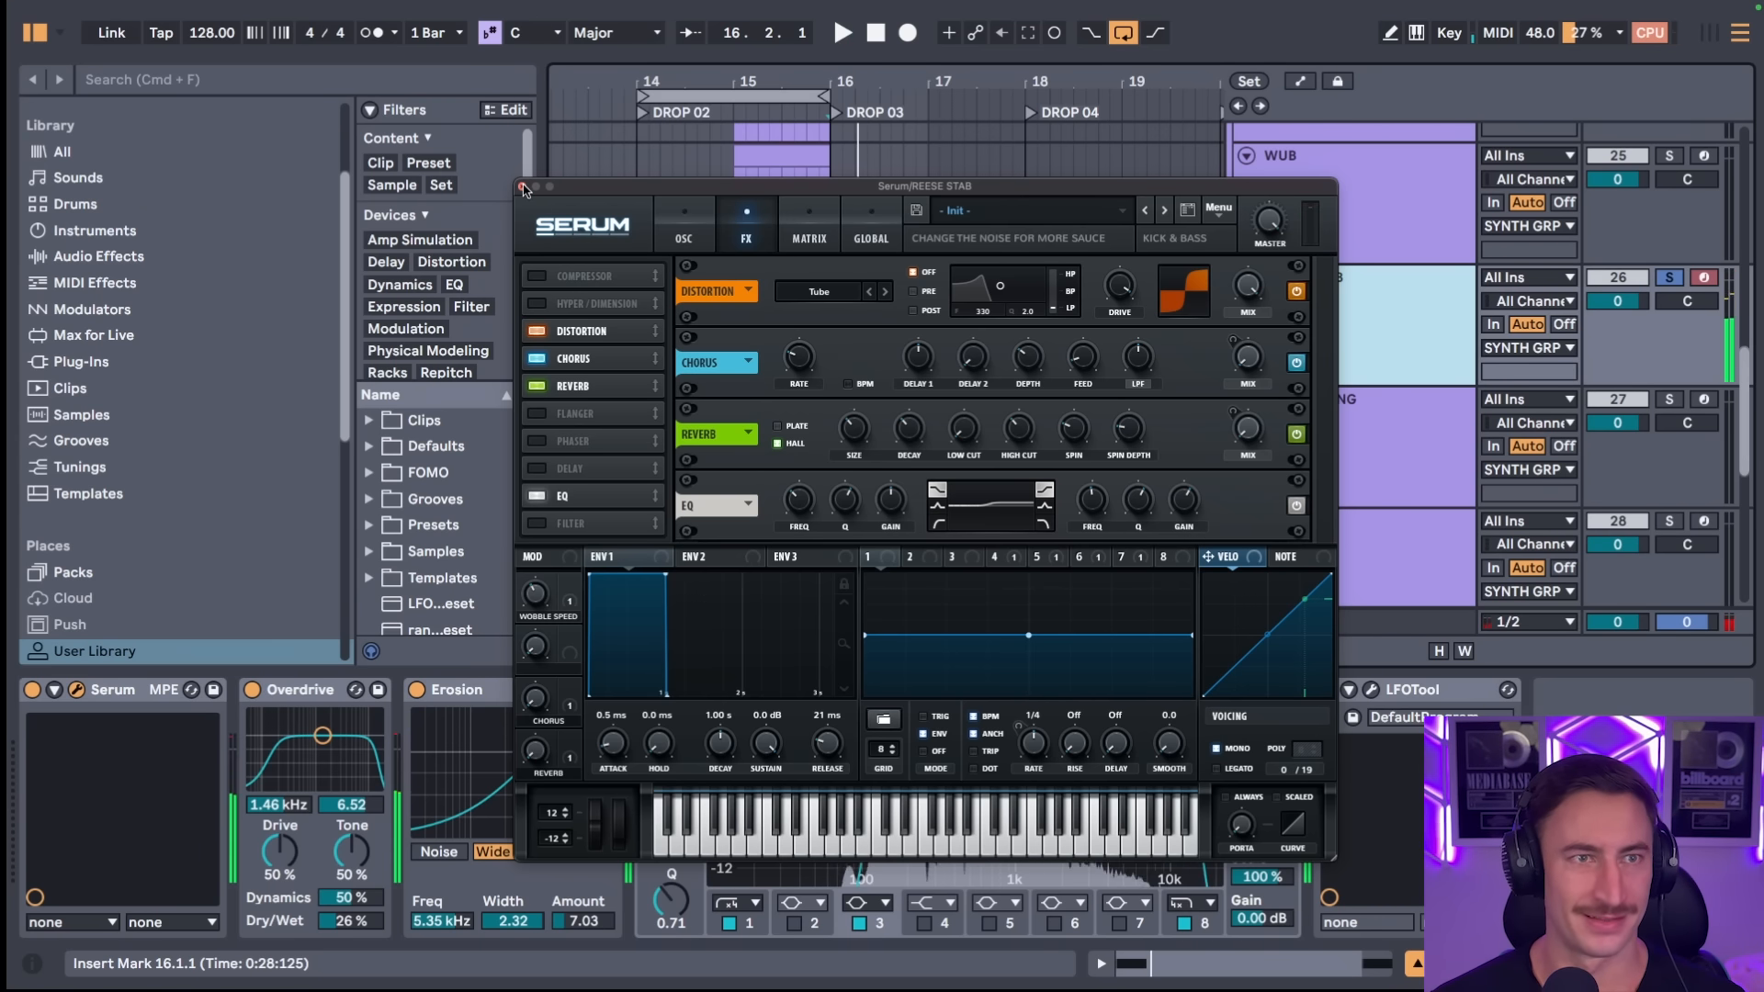
click(522, 186)
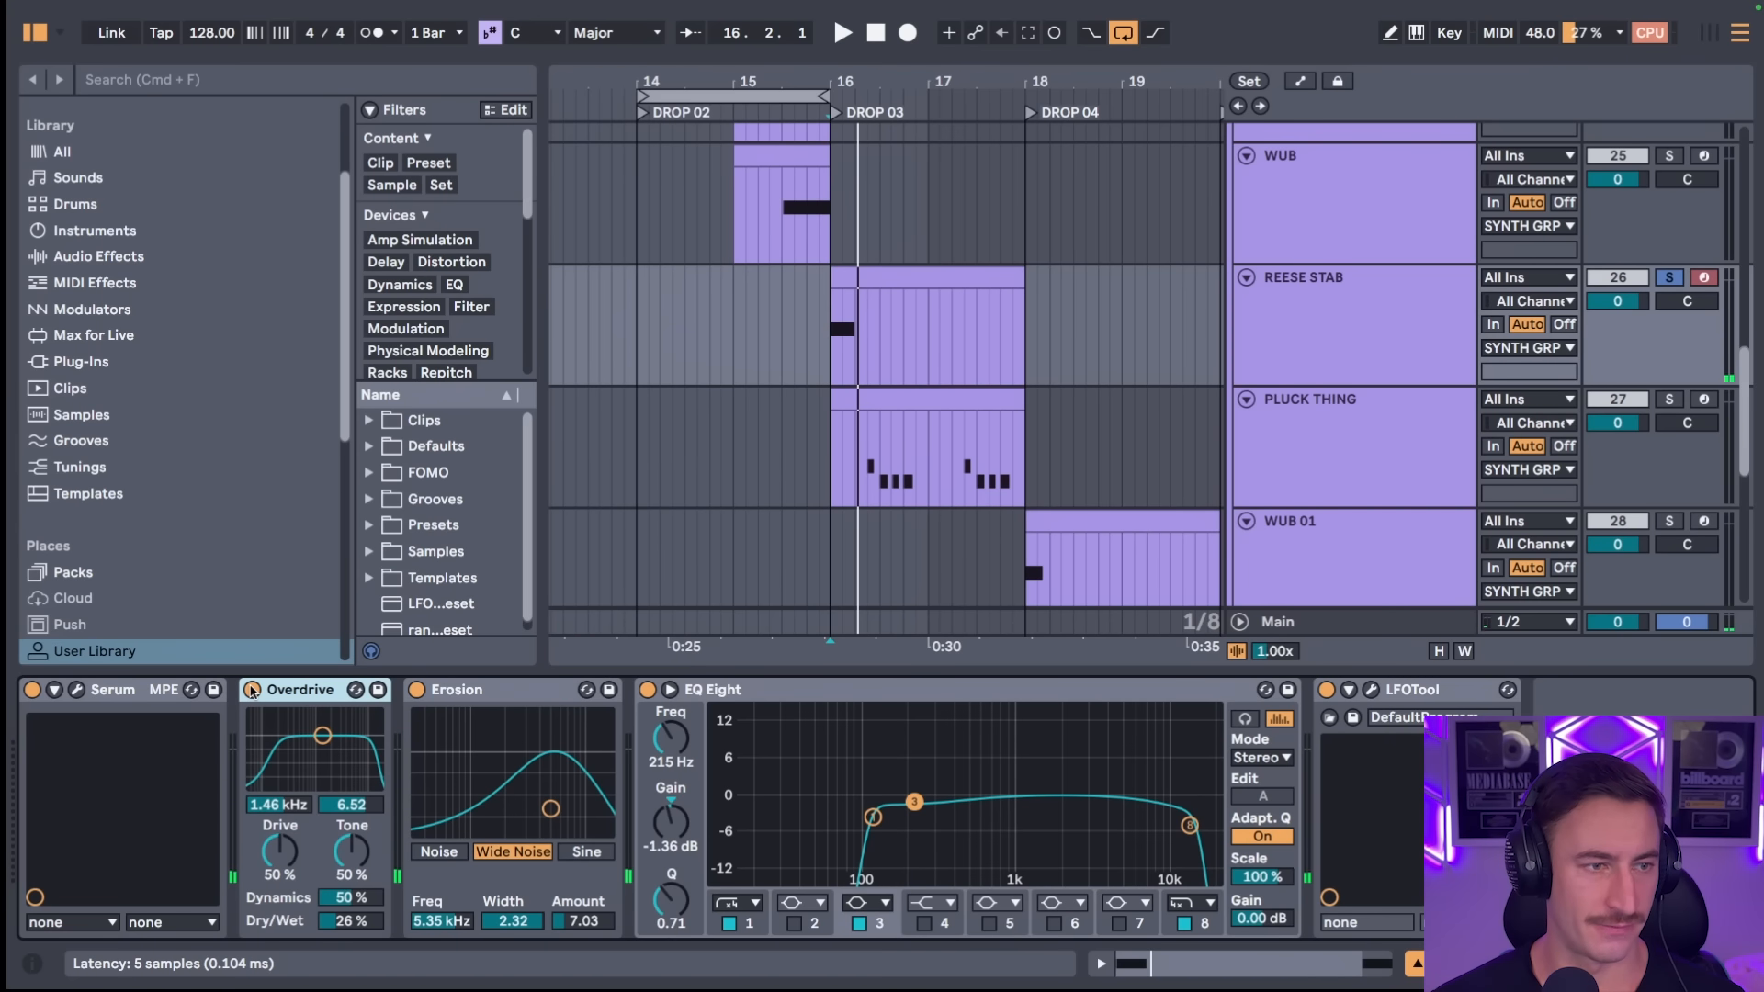
- Play REESE STAB with Overdrive and Erosion bypassed in turn to compare the sound, leaving both enabled
key(space)
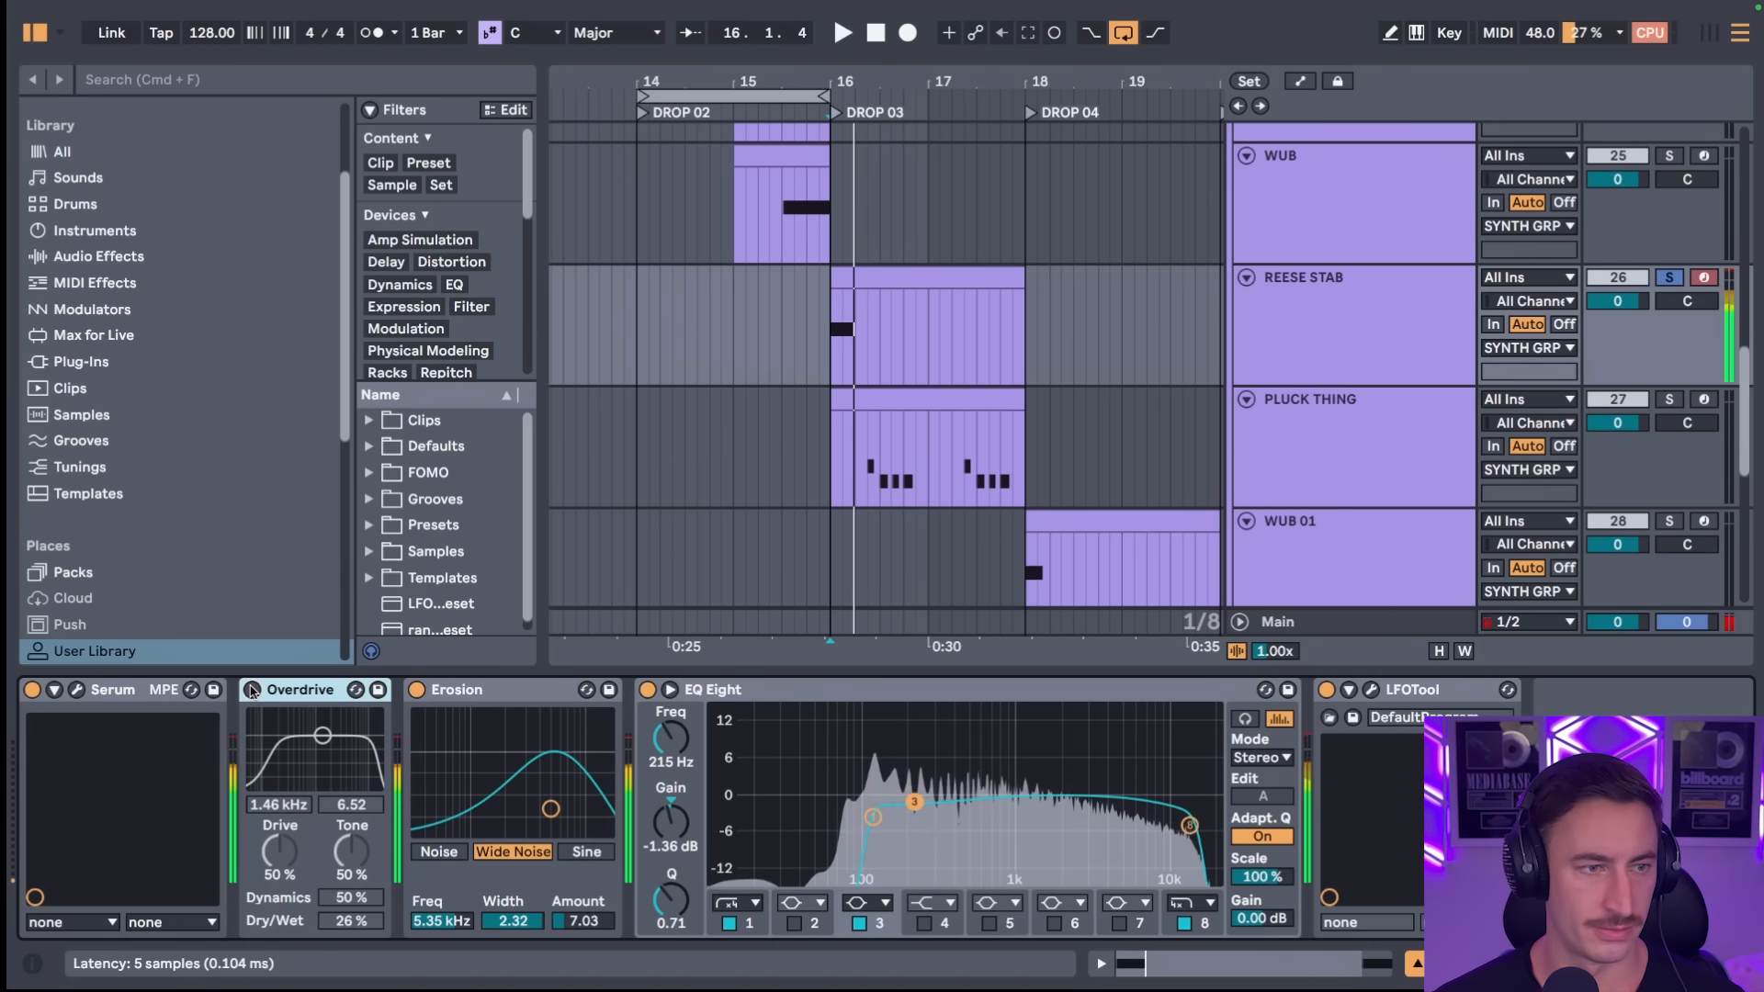
key(space)
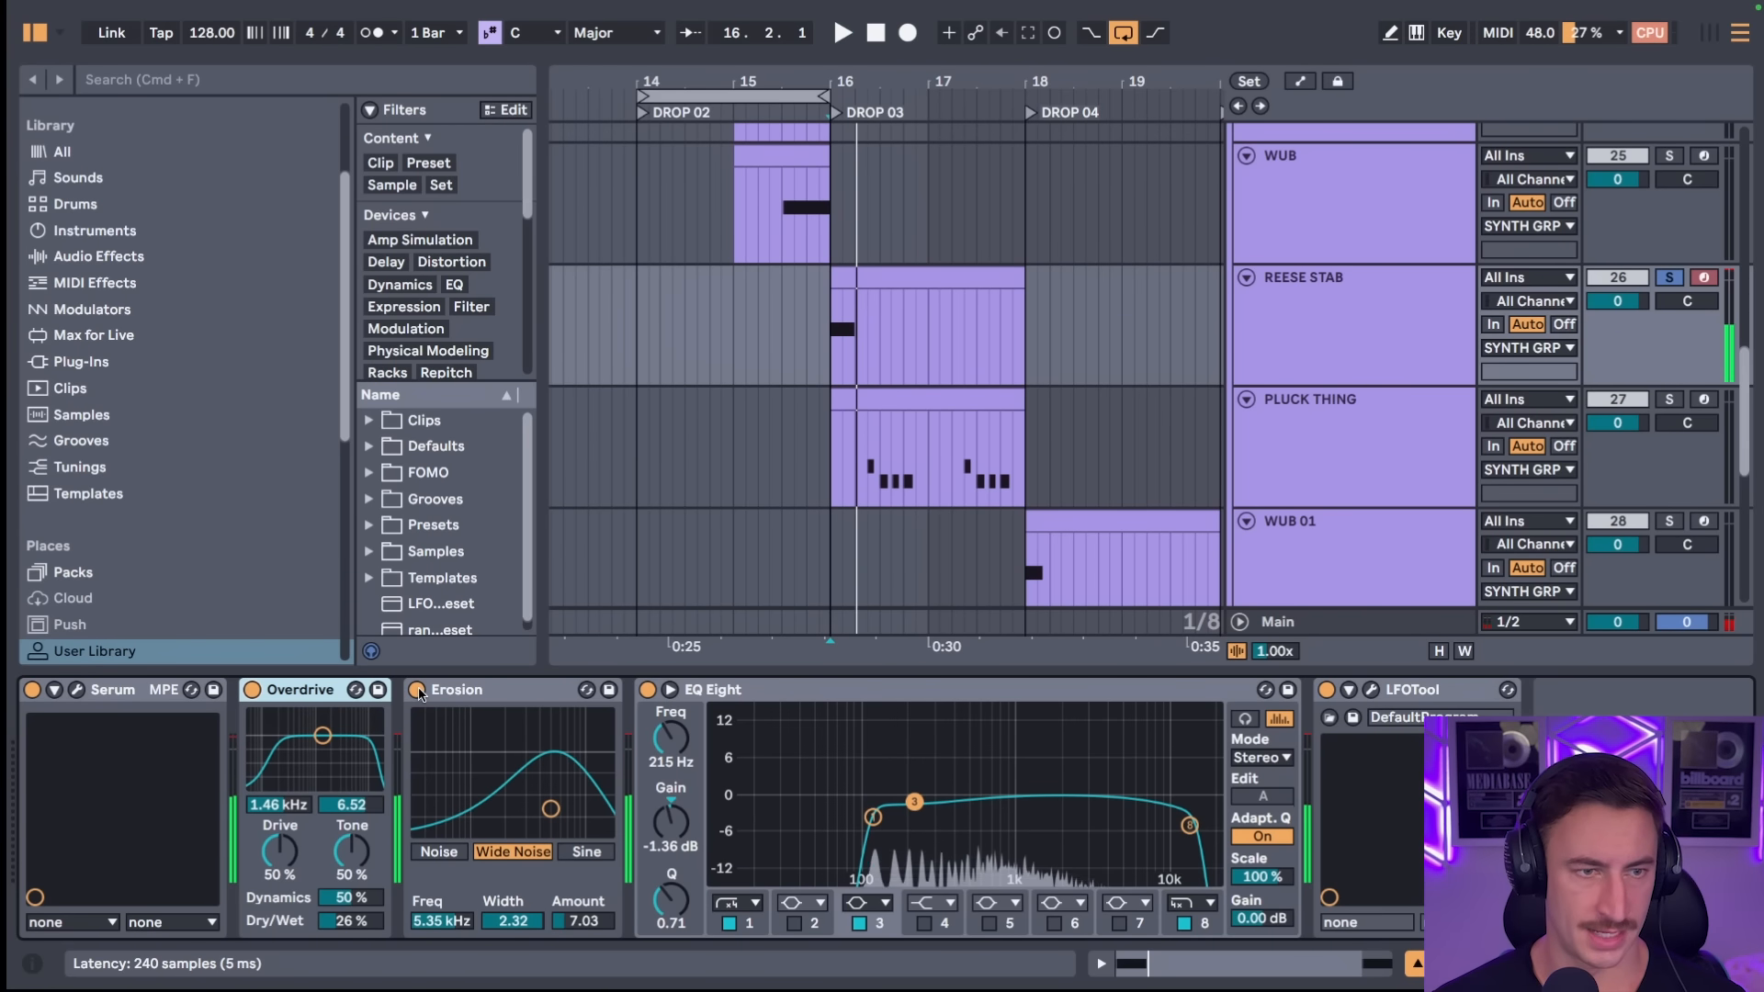
click(418, 690)
click(418, 690)
key(space)
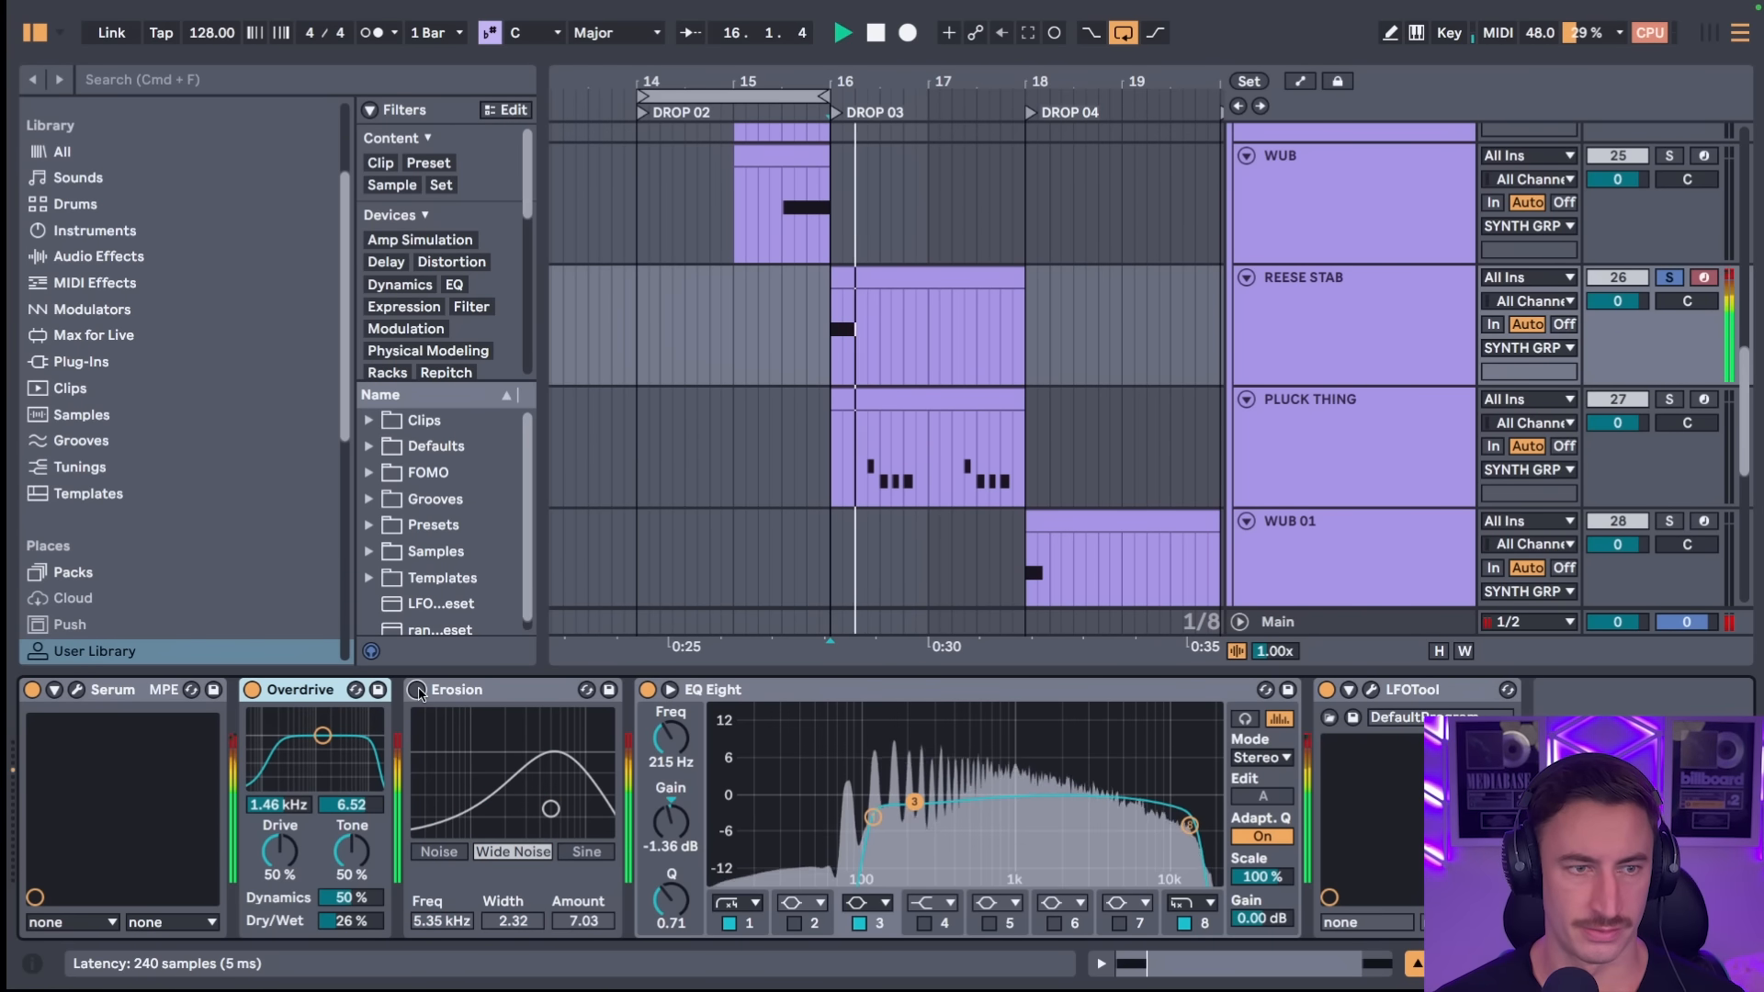
key(space)
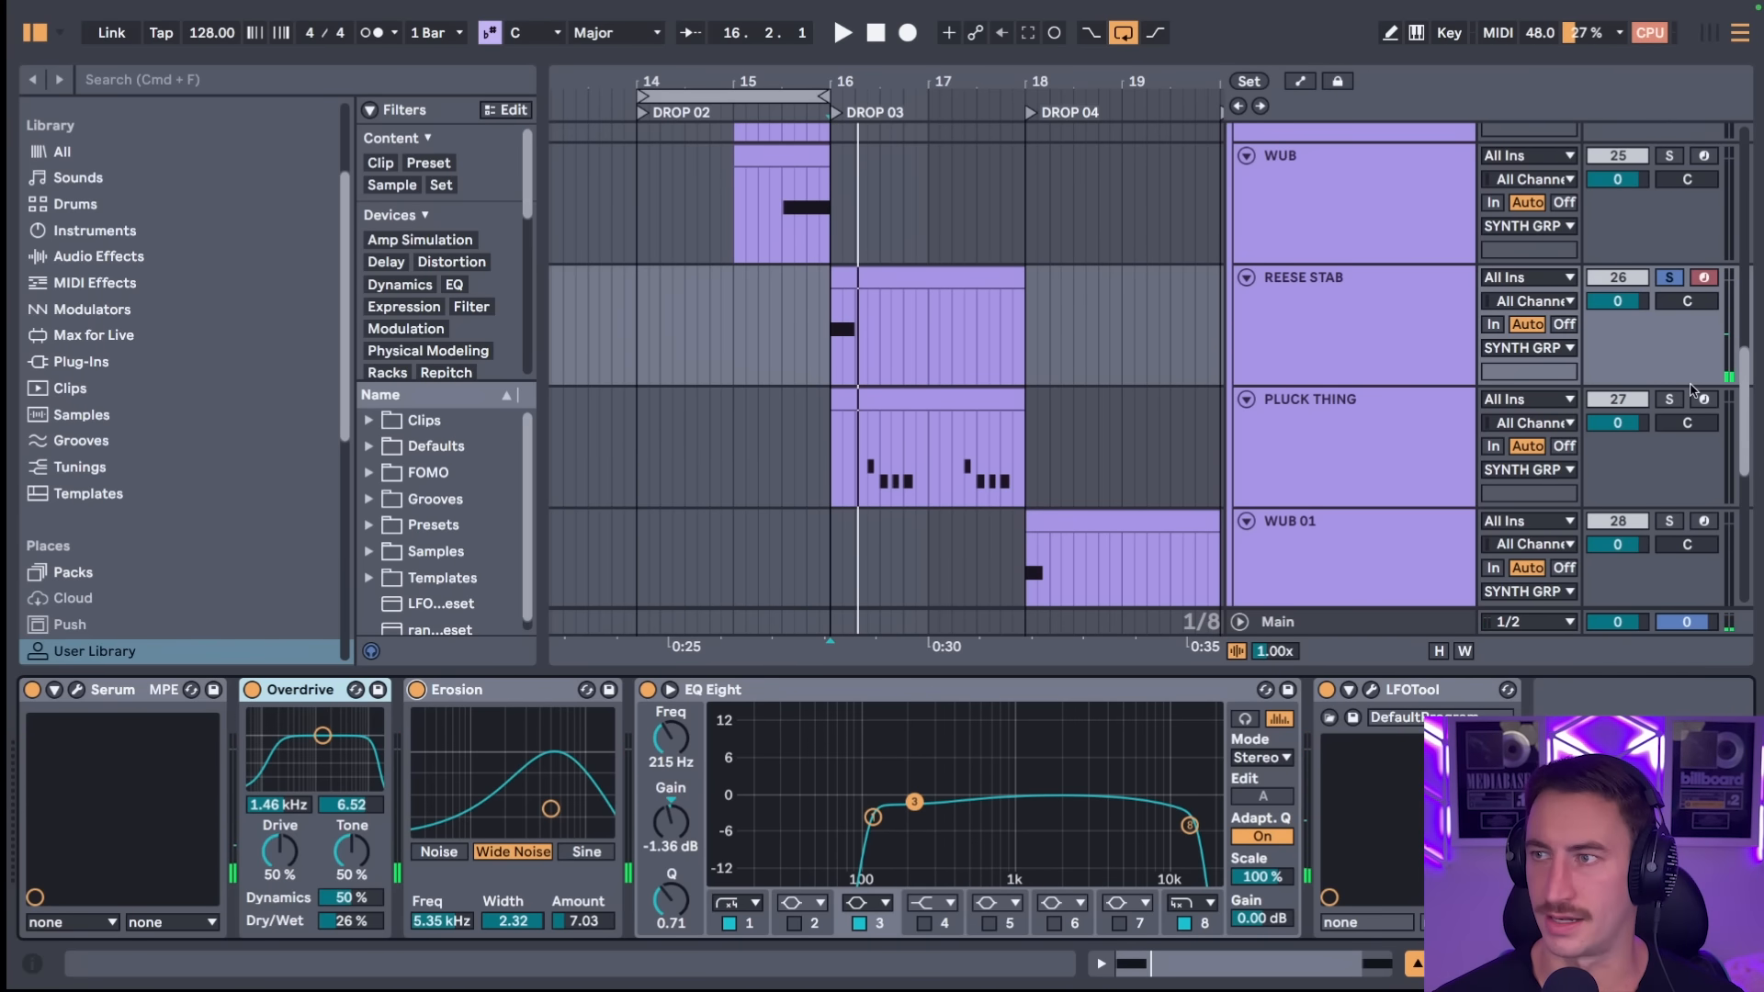
- Unsolo REESE STAB, play DROP 03 from 16.1.1 with all tracks, and select PLUCK THING at 16.2.3
scroll(903, 357, down, 2)
key(space)
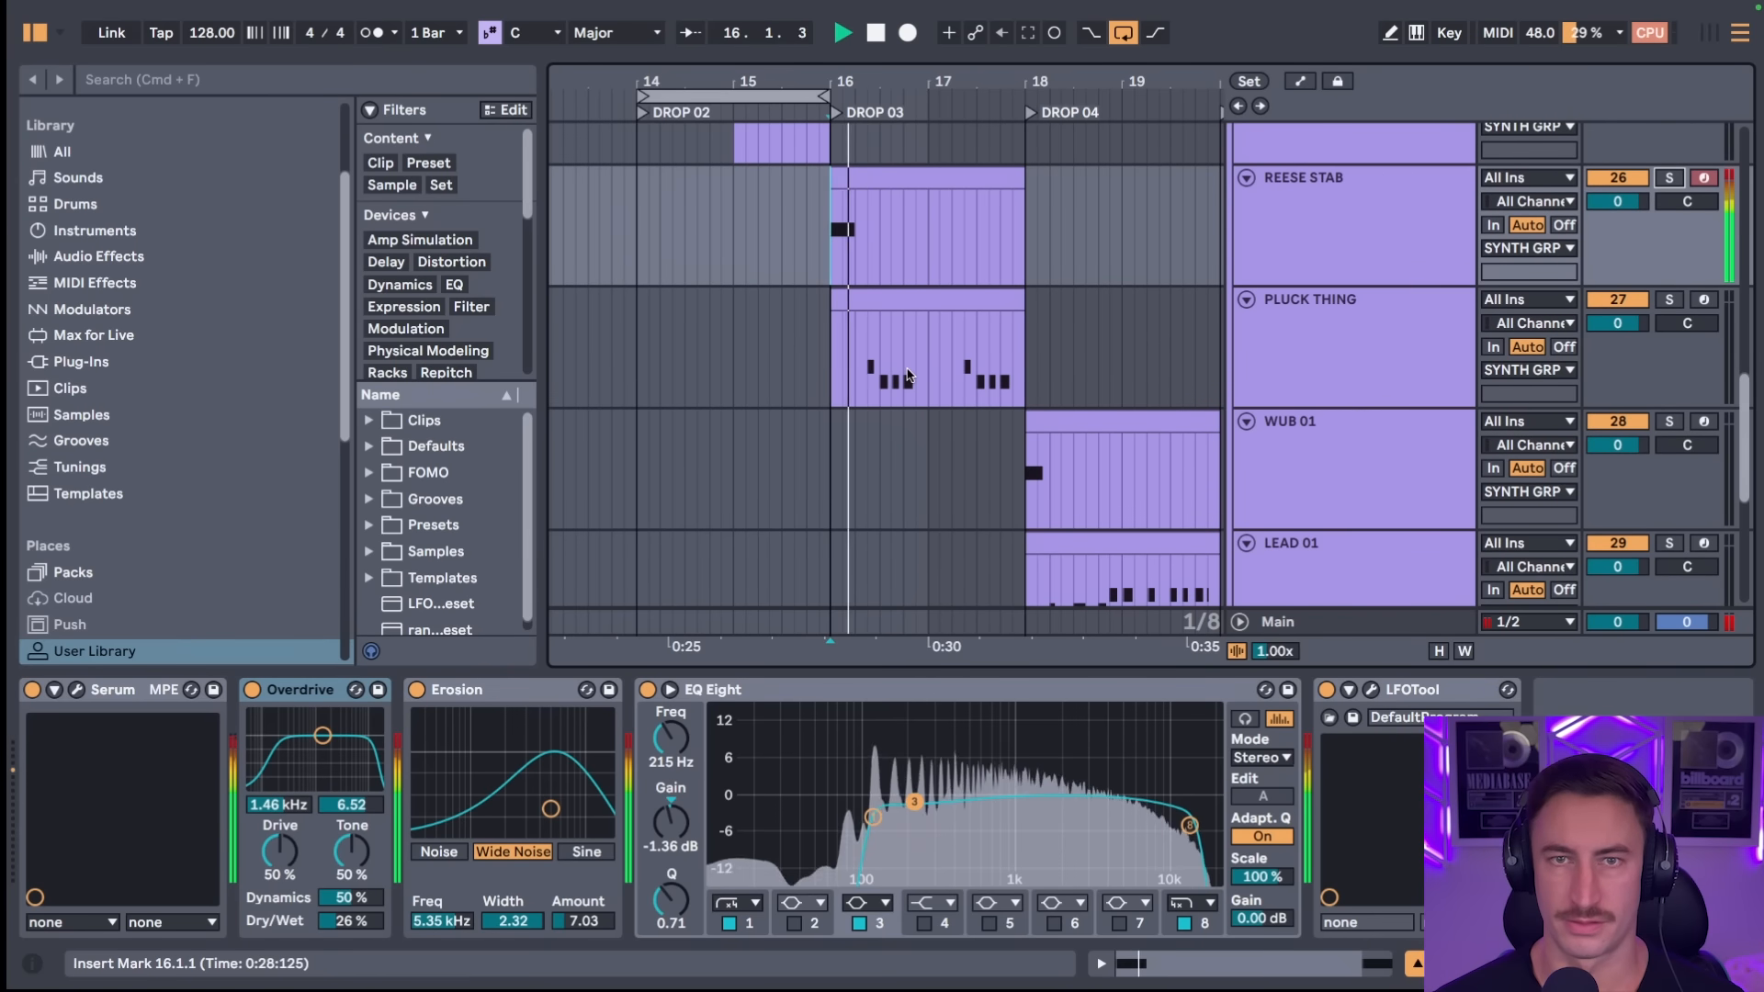
click(867, 359)
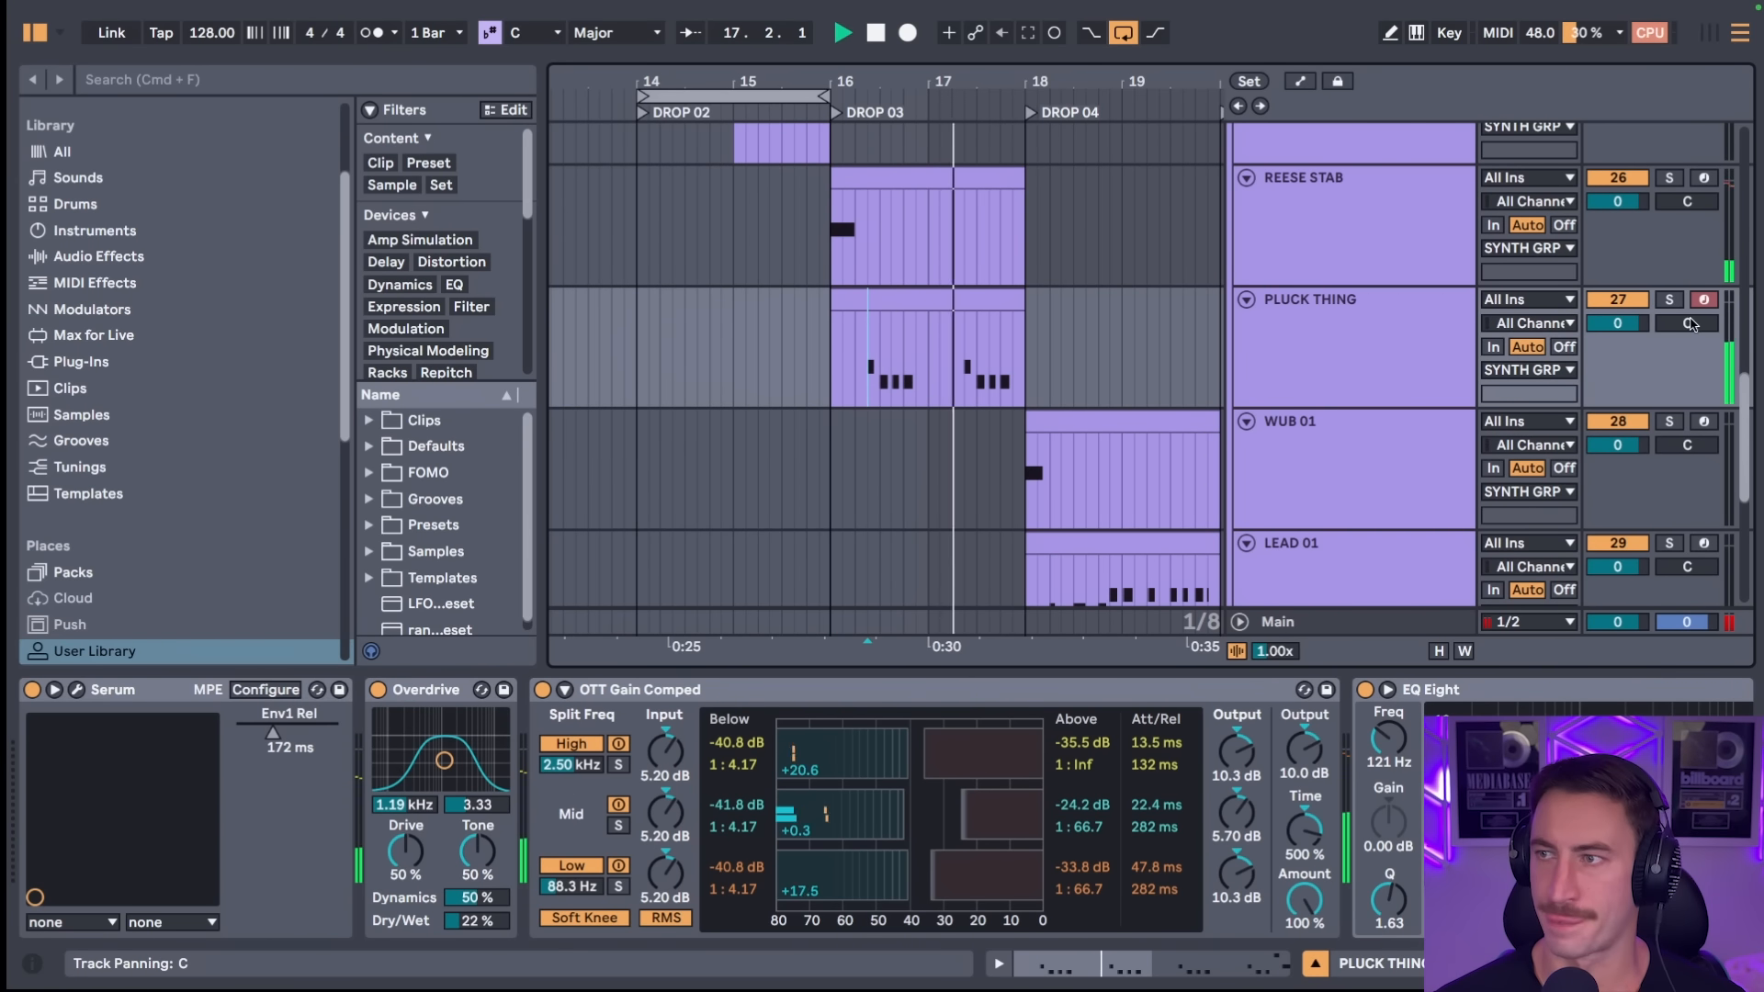
- Solo PLUCK THING and play its part from 16.2.3
click(1669, 303)
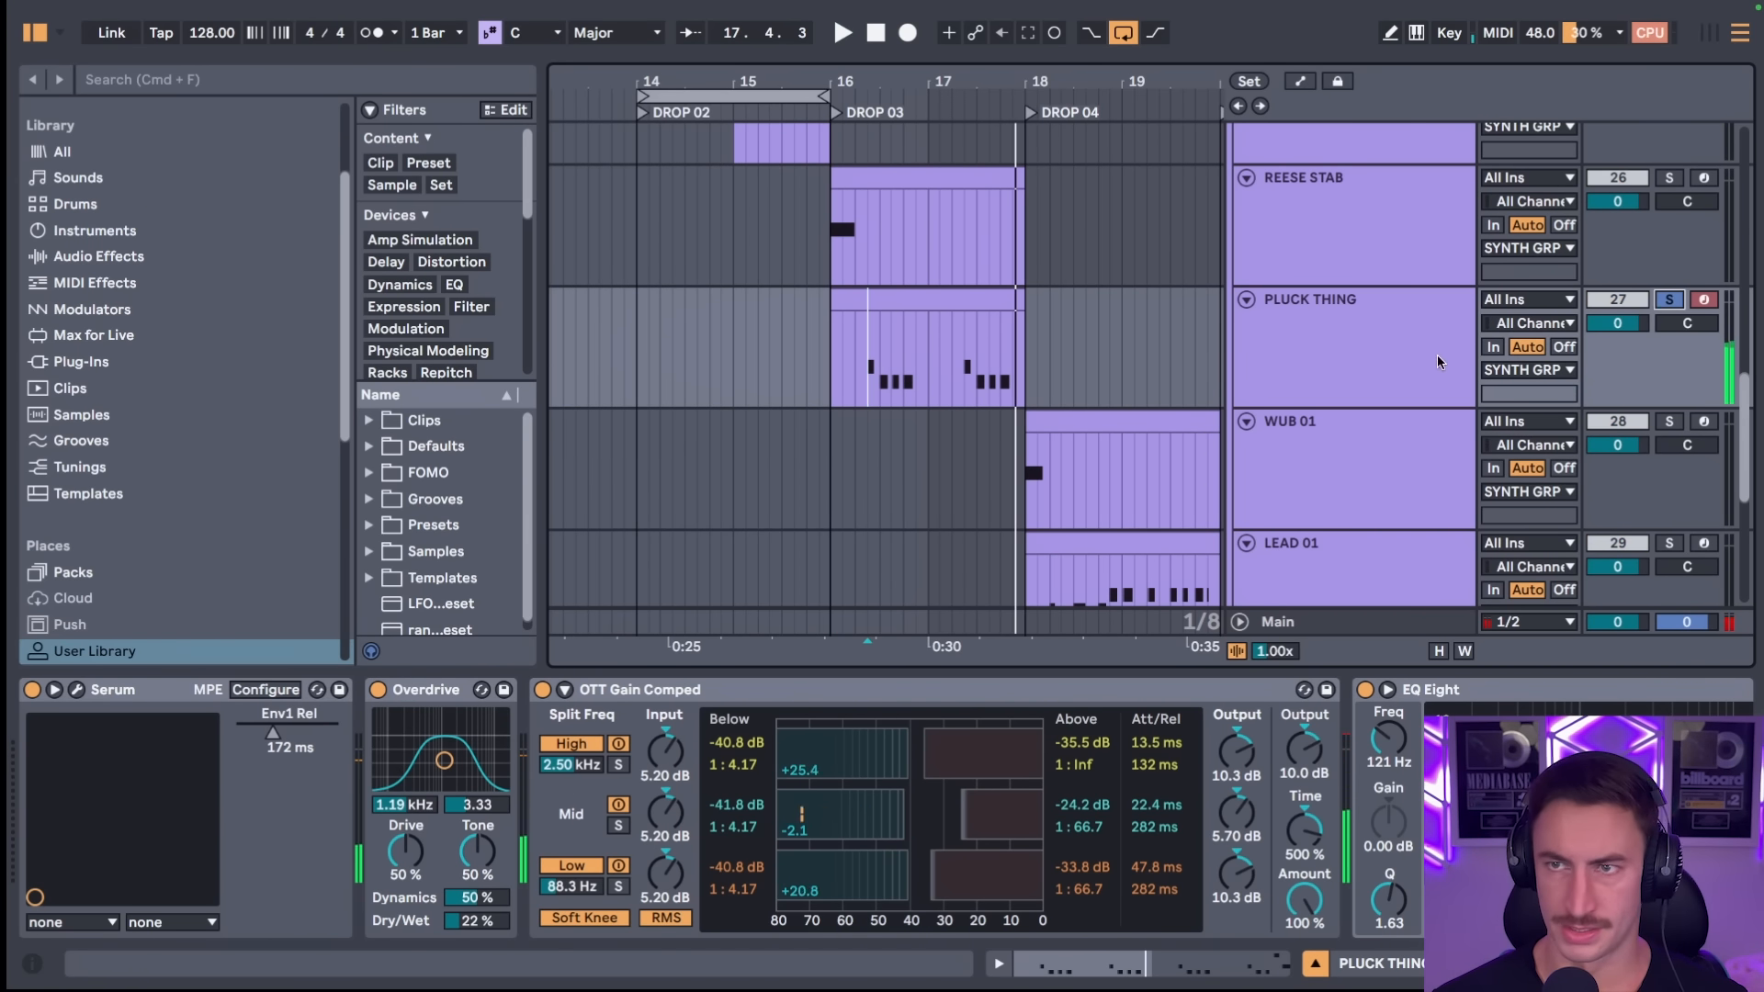
click(1419, 354)
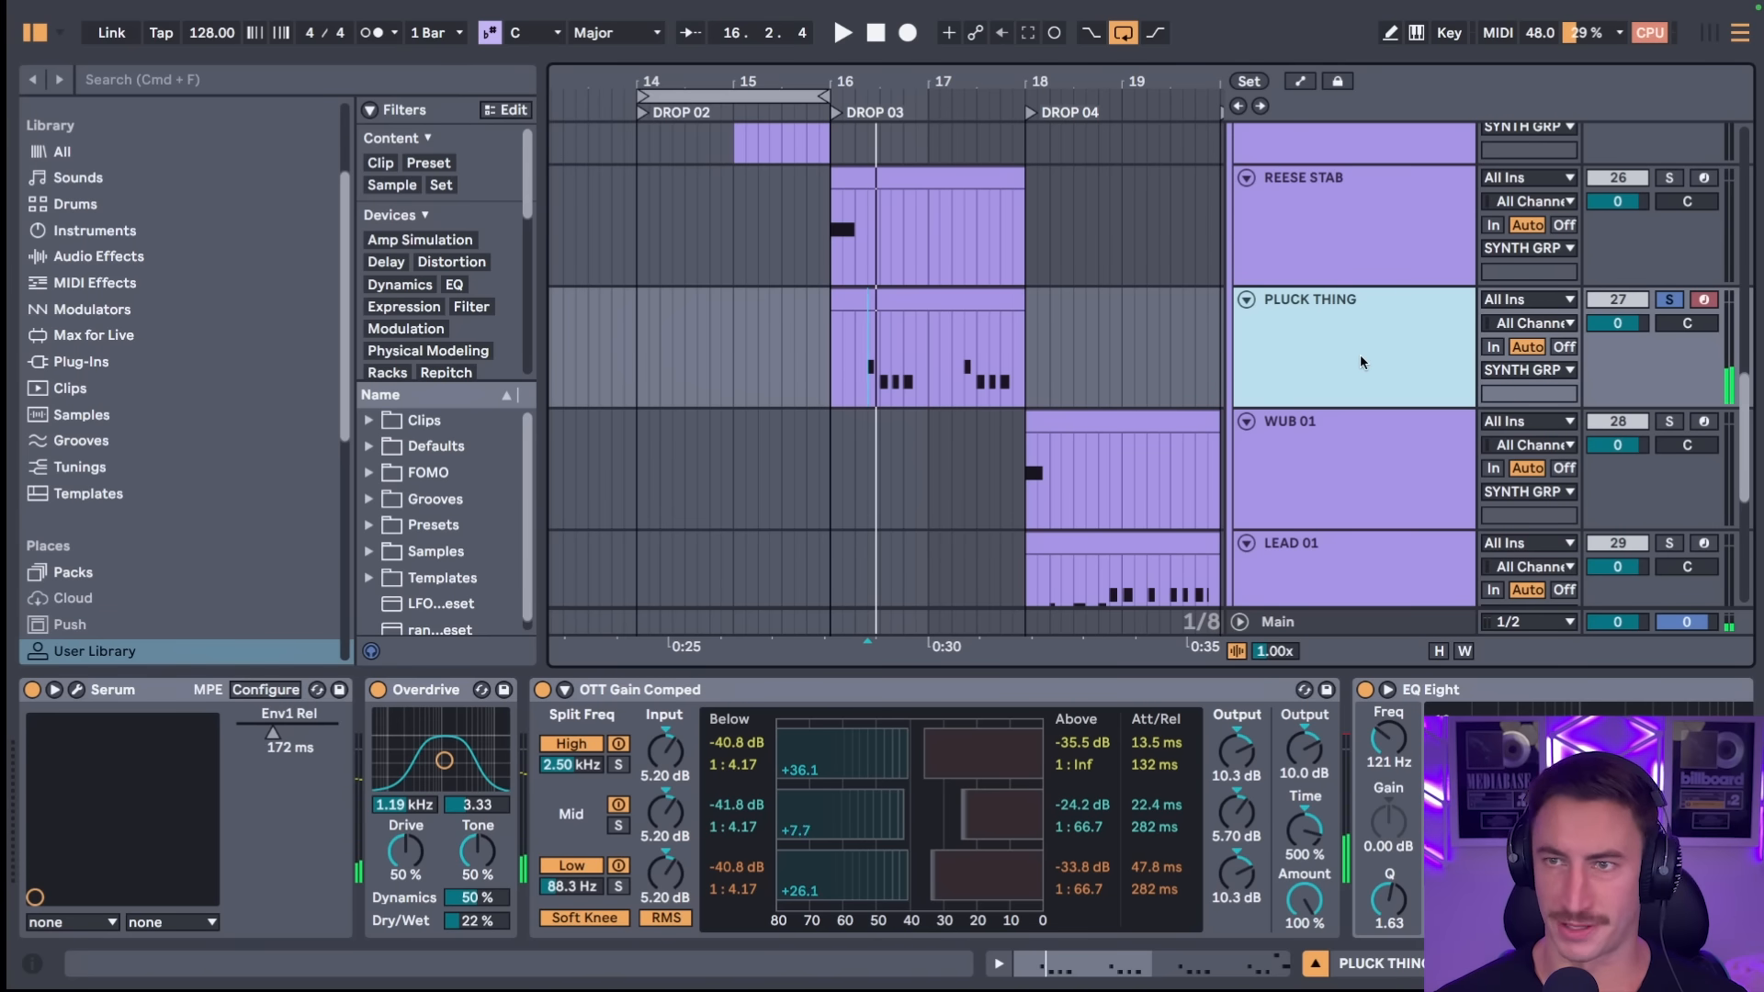
key(space)
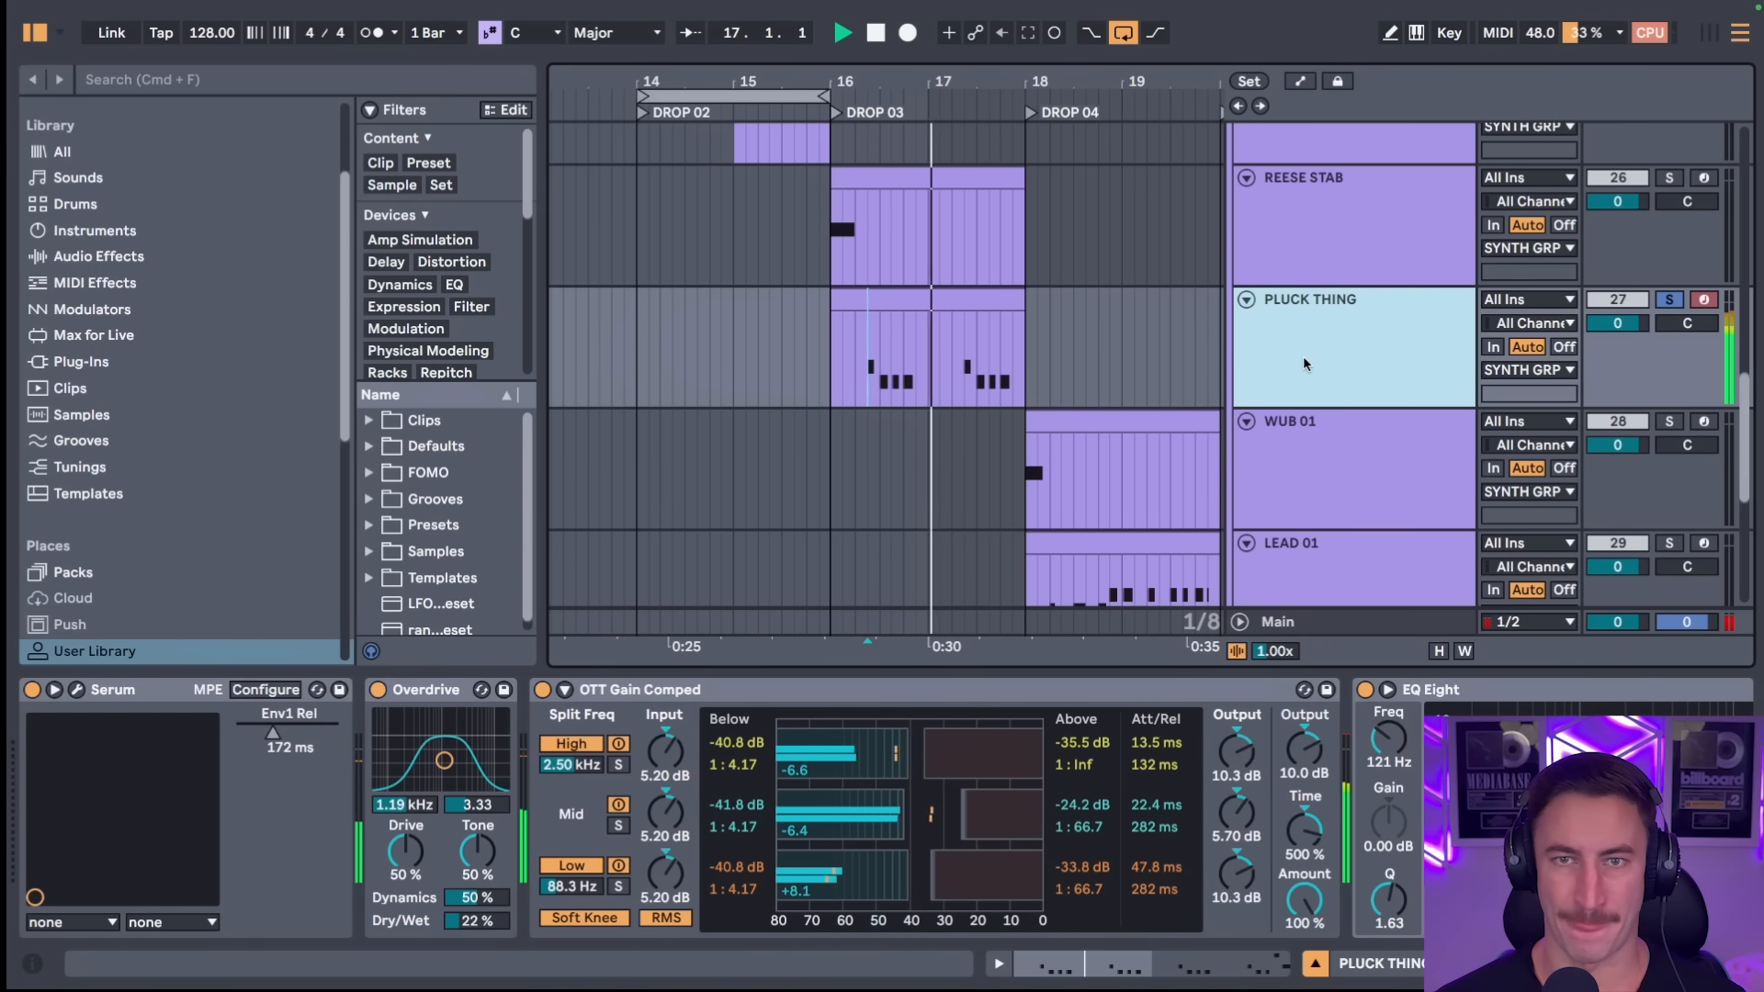
key(space)
key(space)
key(space)
- Open PLUCK THING's Serum patch, examine its oscillators and effects, and close the Serum window
click(430, 690)
click(79, 691)
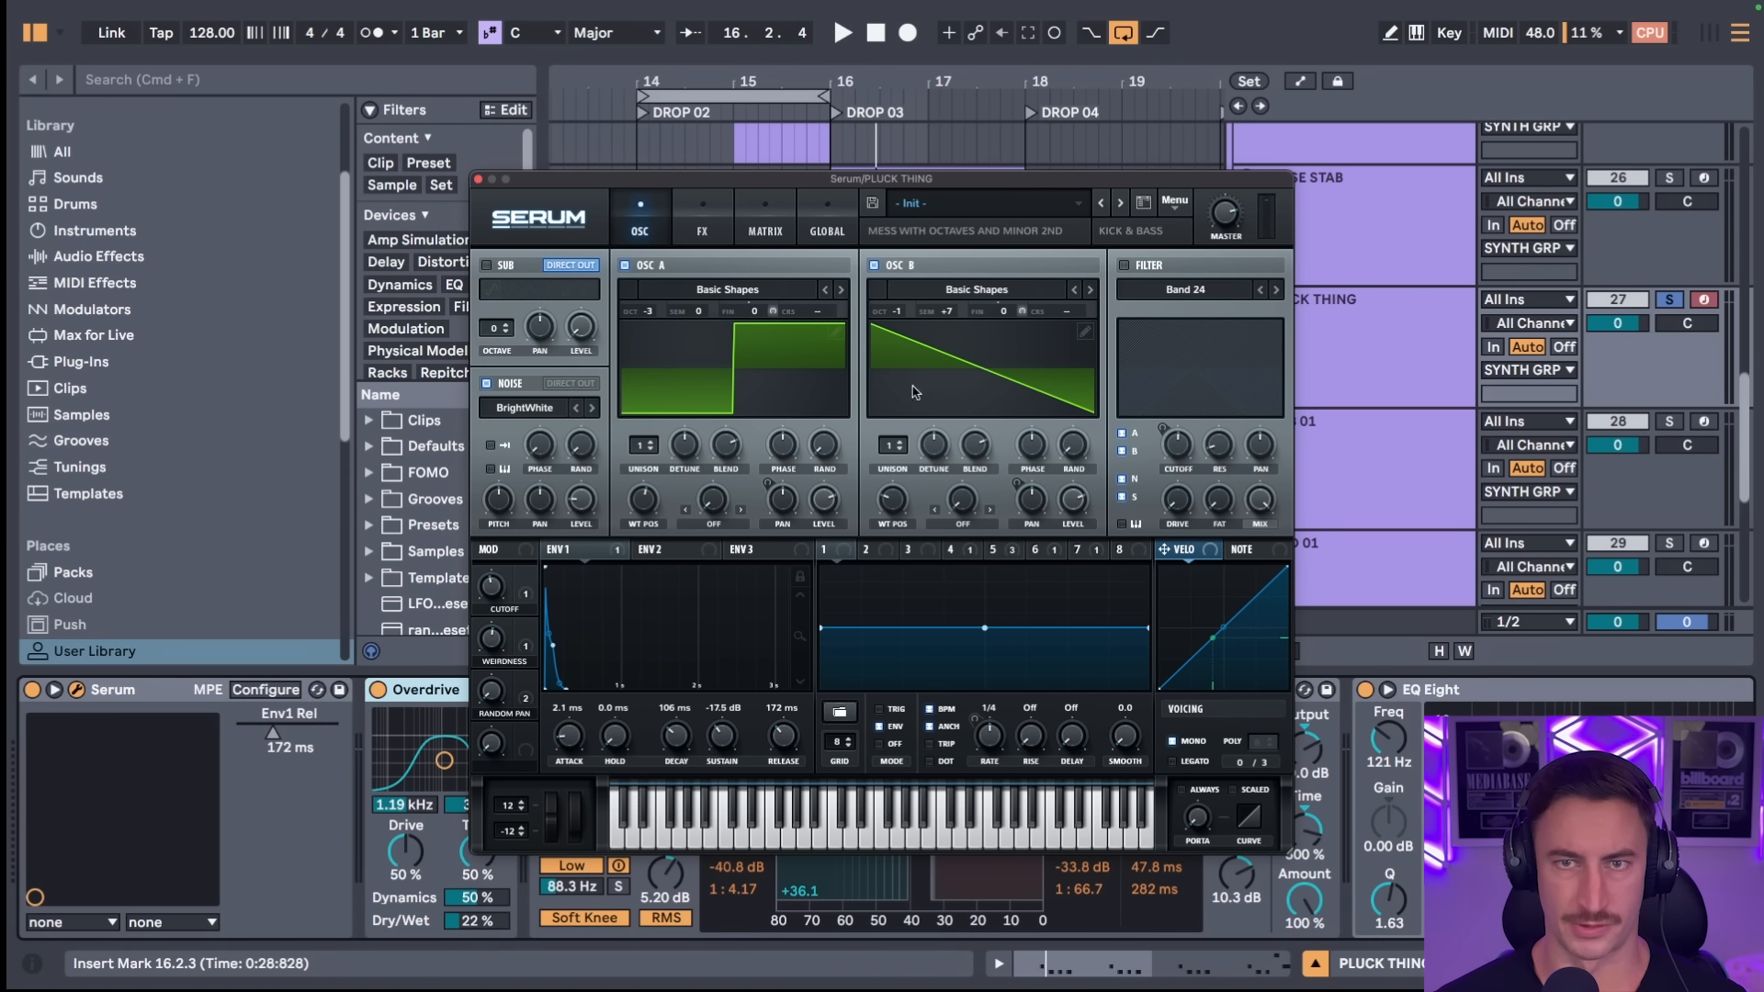
click(698, 228)
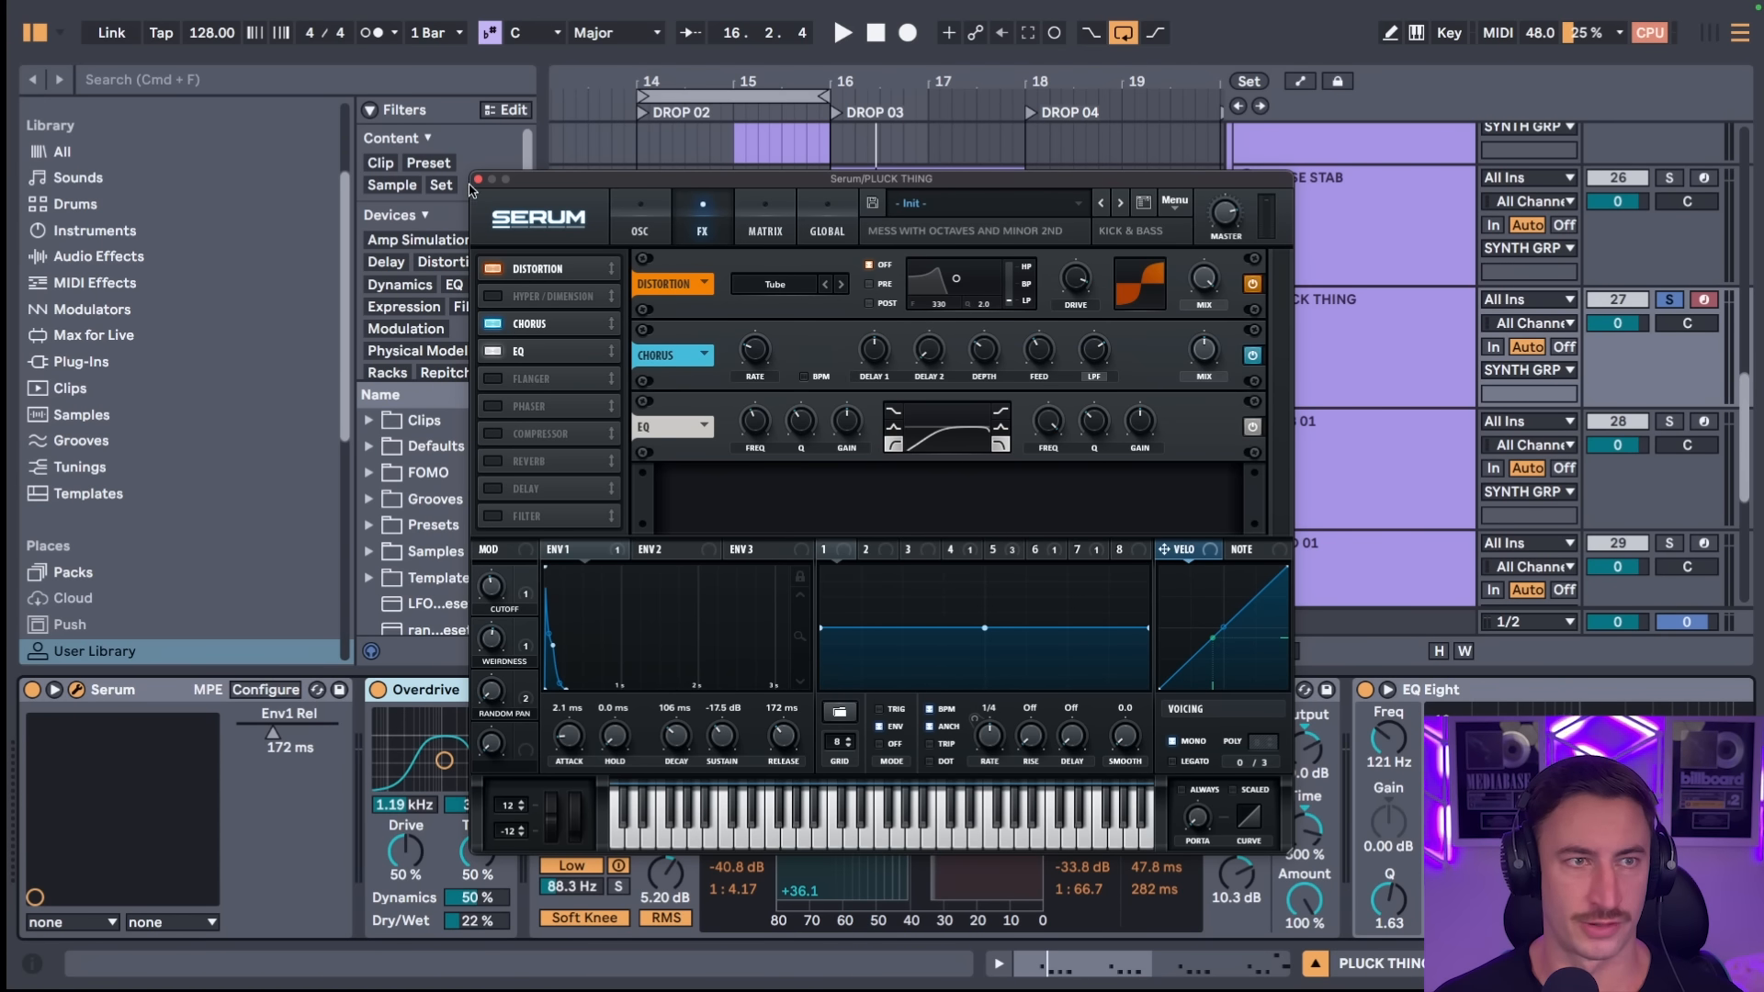
click(479, 181)
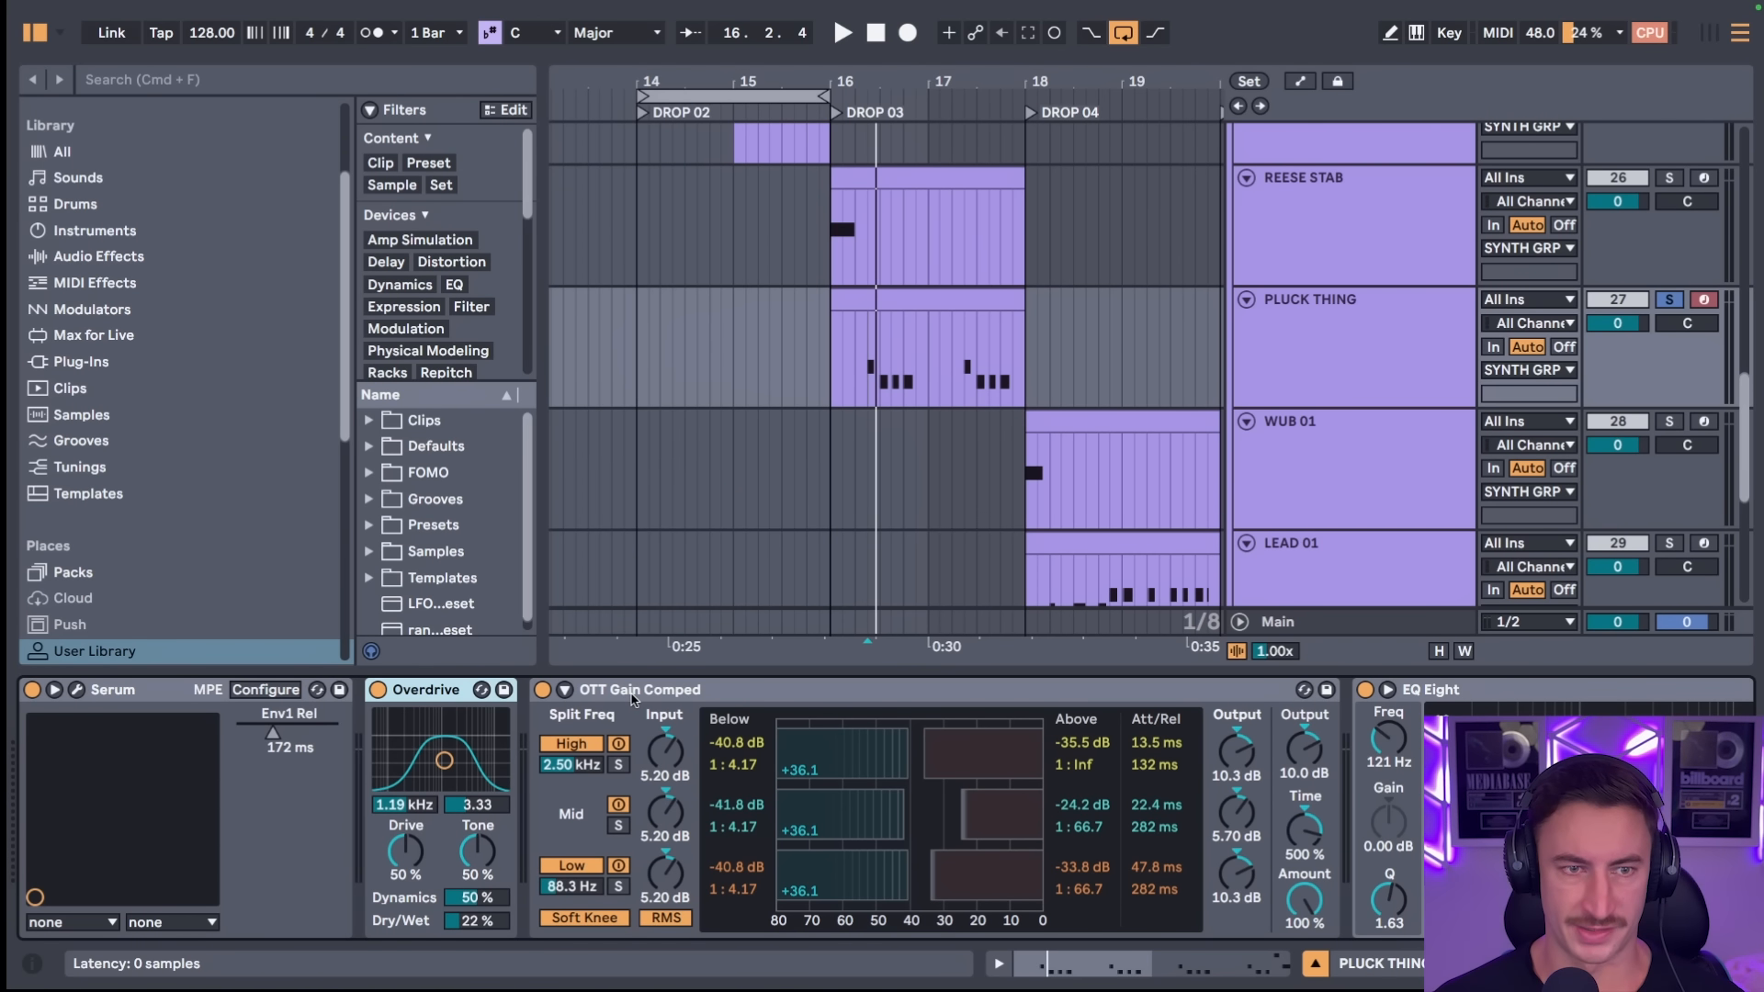
- Examine the Overdrive, OTT Gain Comped and EQ Eight effects in PLUCK THING's device chain
click(799, 696)
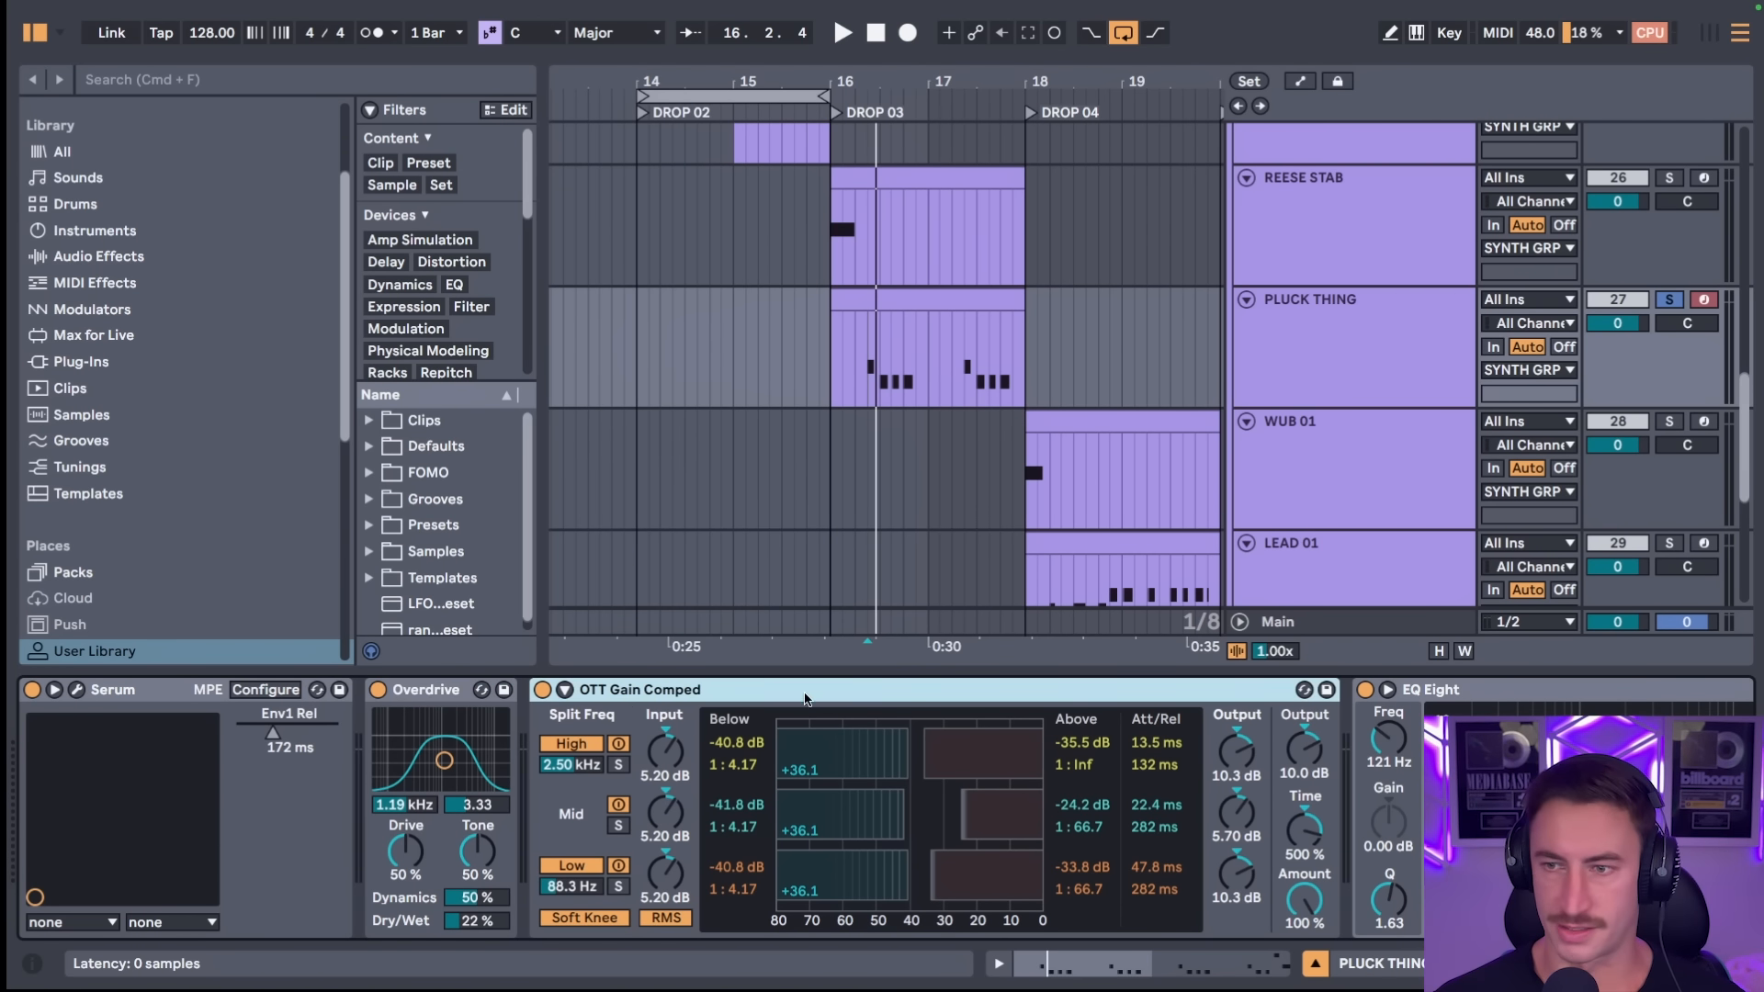
scroll(914, 719, right, 1)
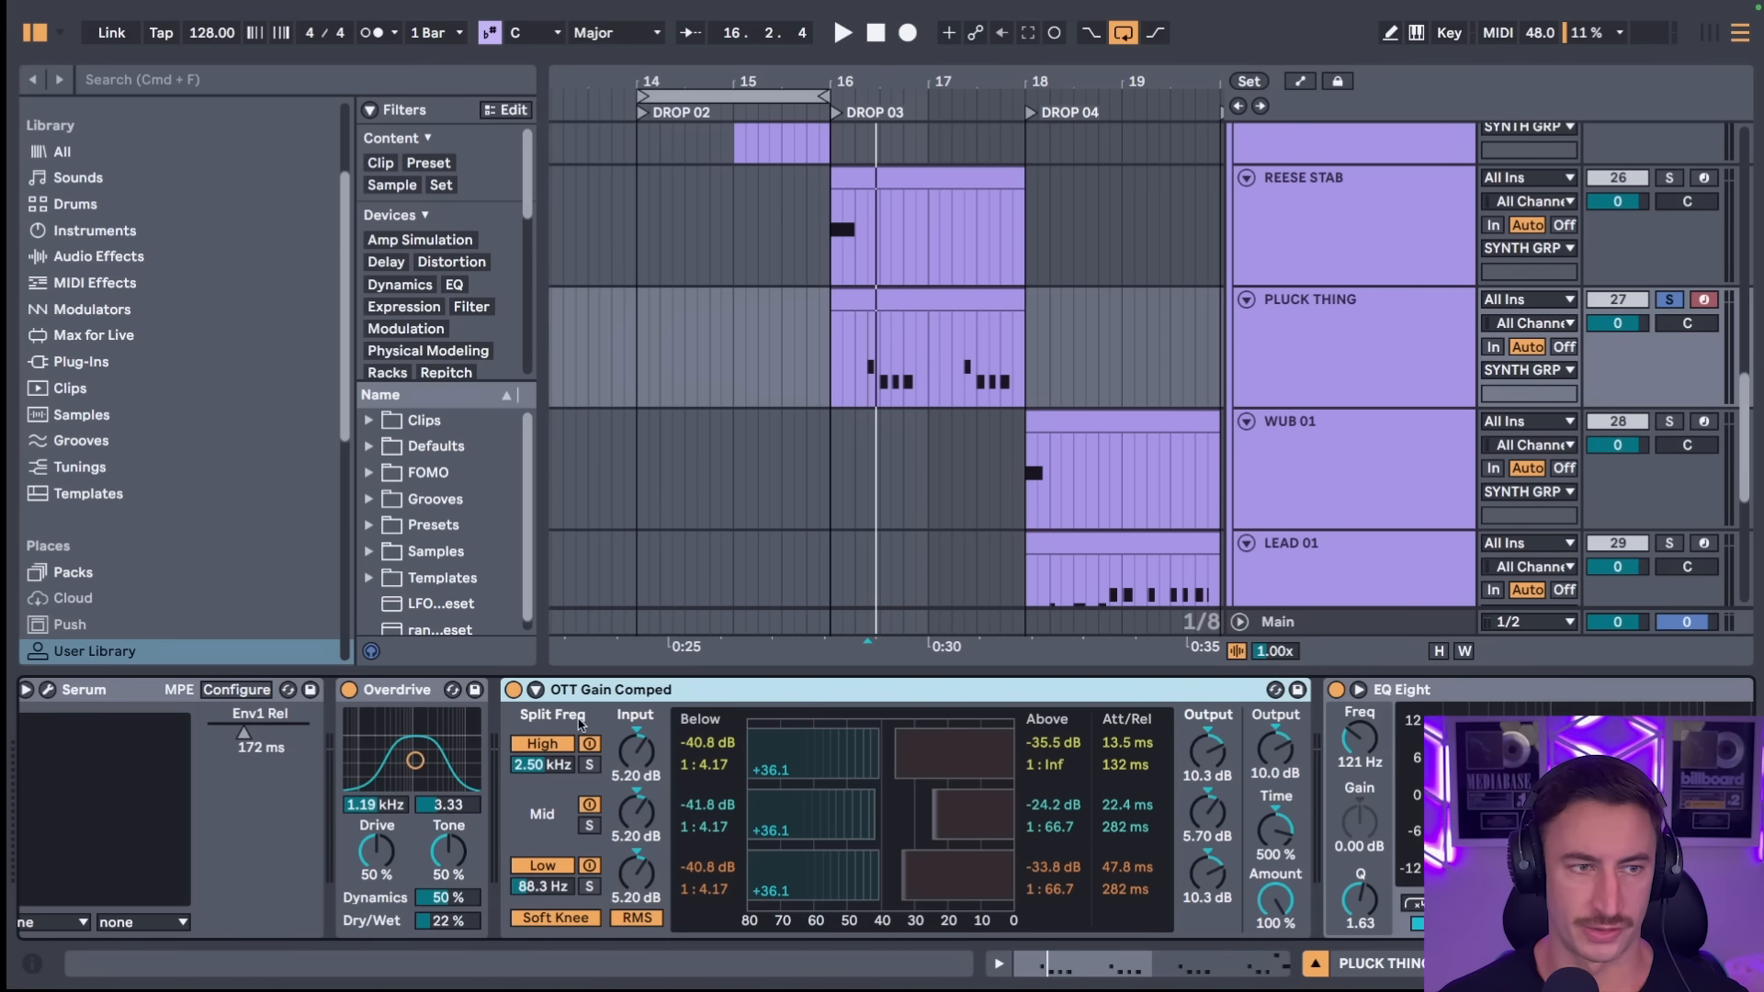
click(415, 690)
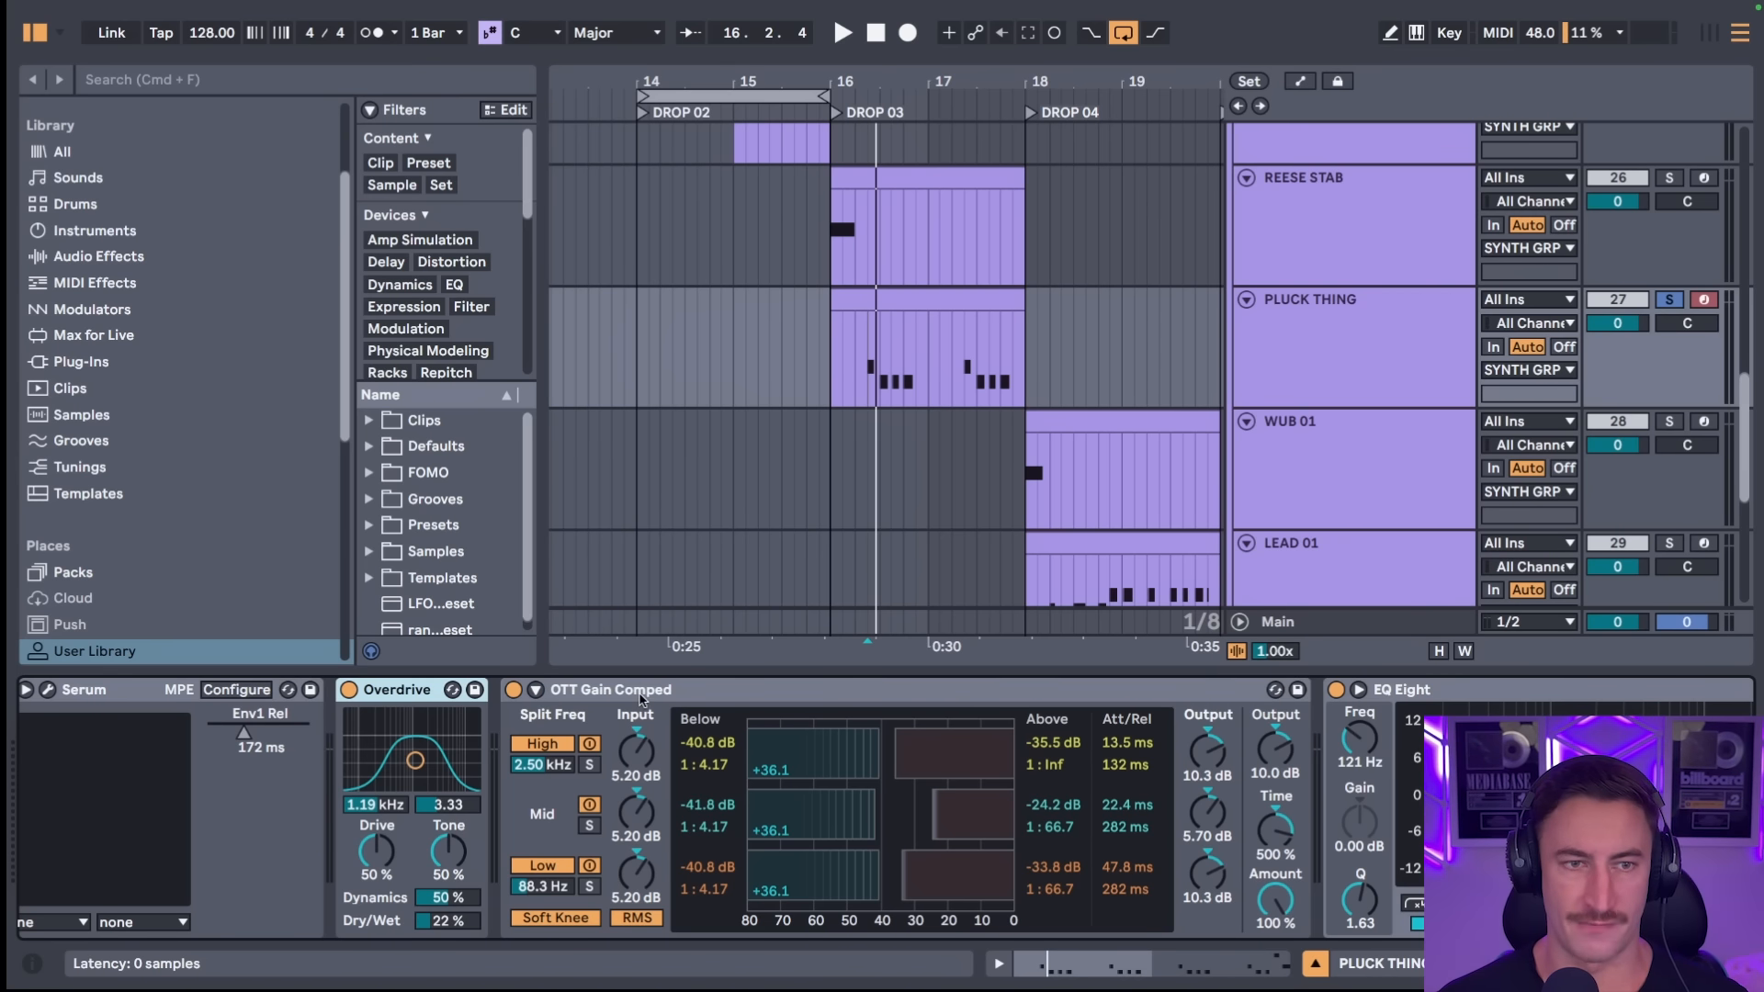
click(657, 690)
scroll(675, 703, right, 3)
scroll(1256, 715, right, 2)
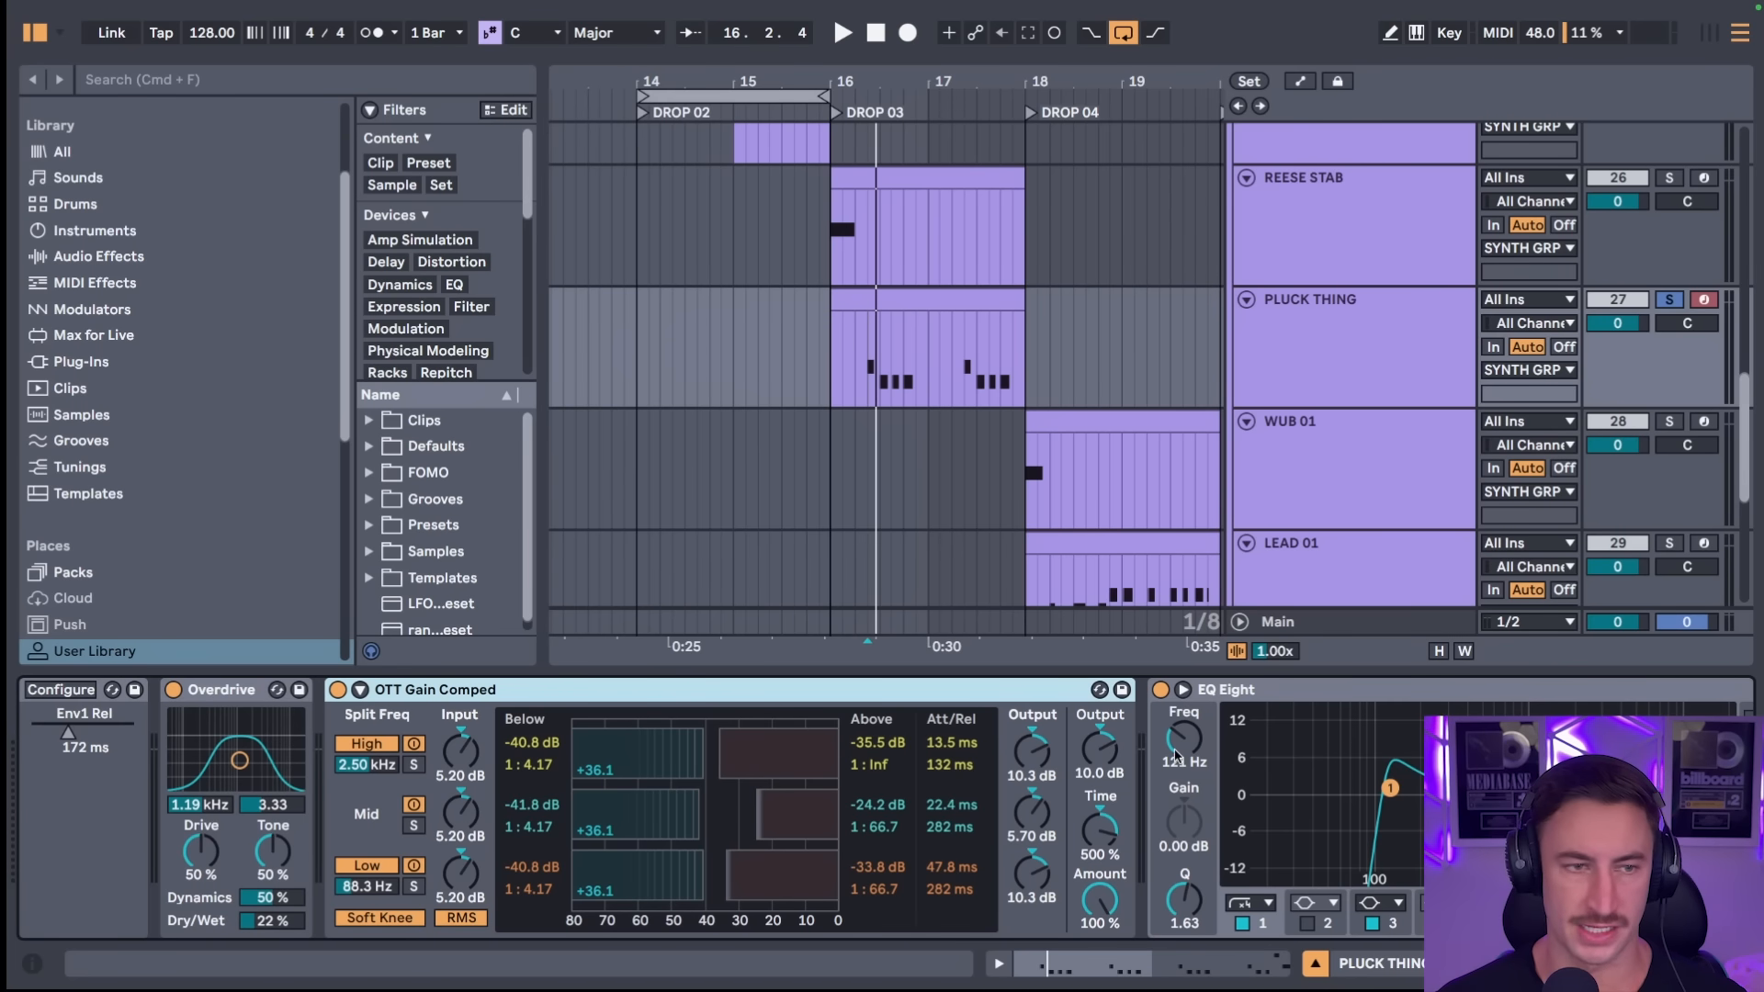
scroll(1176, 755, left, 2)
click(287, 698)
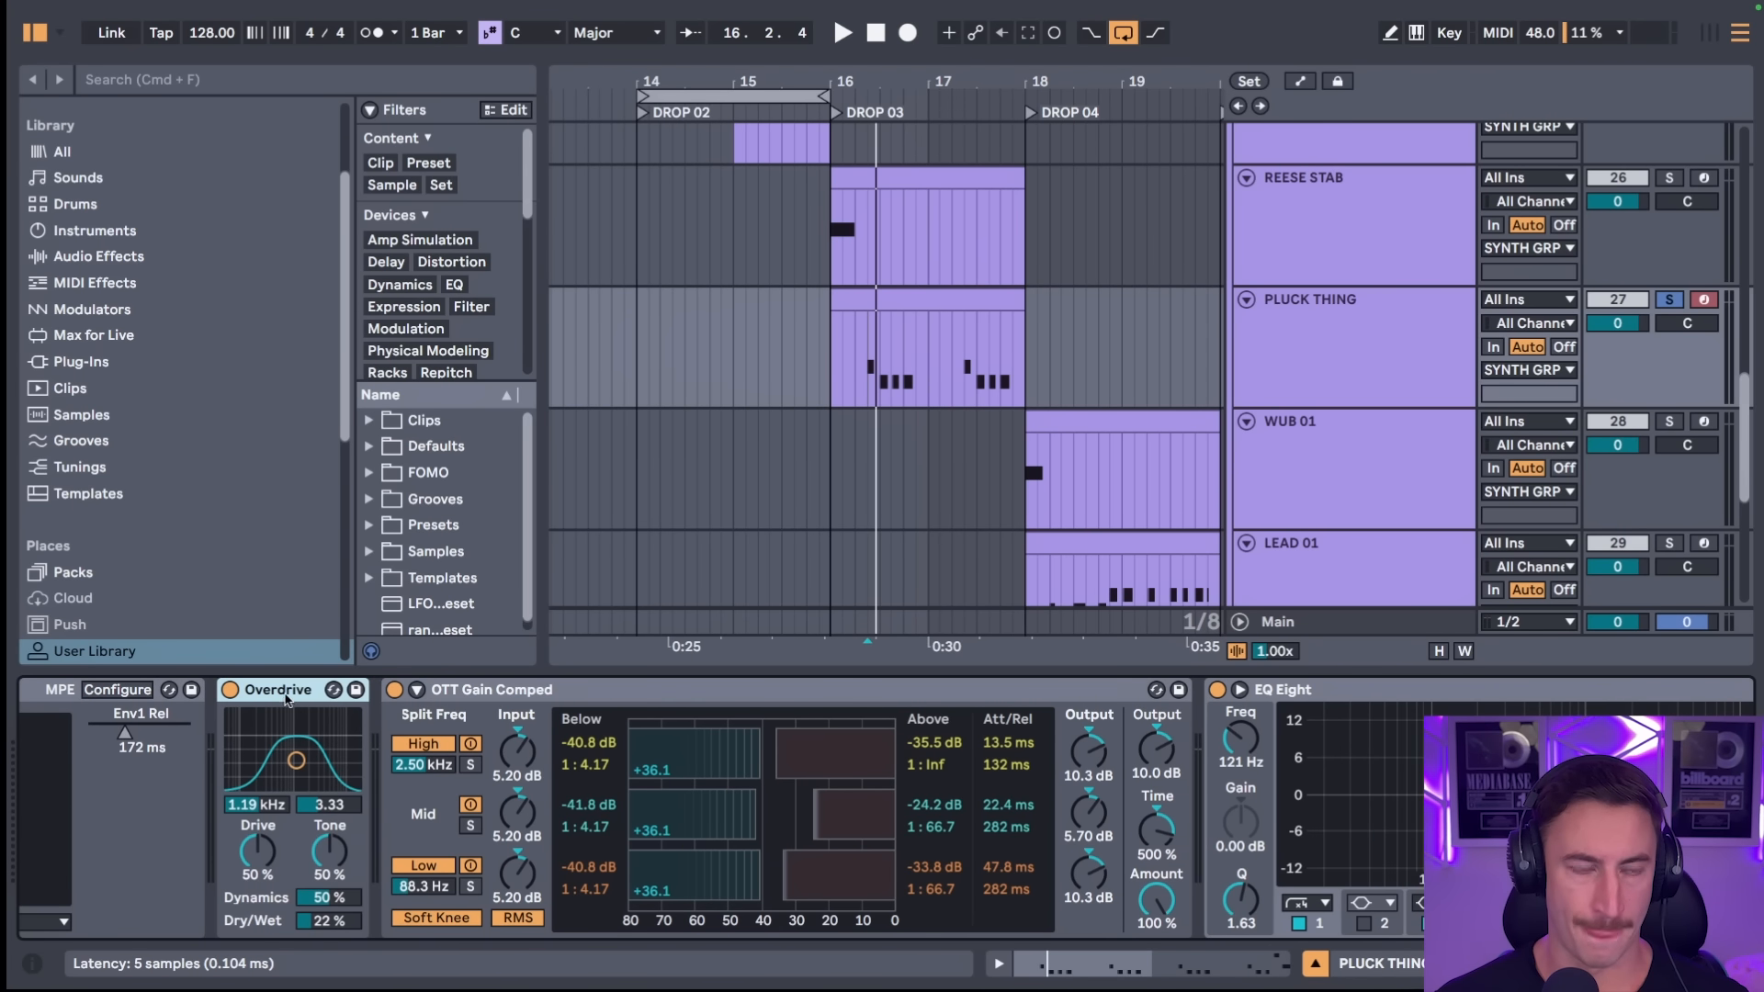
click(549, 699)
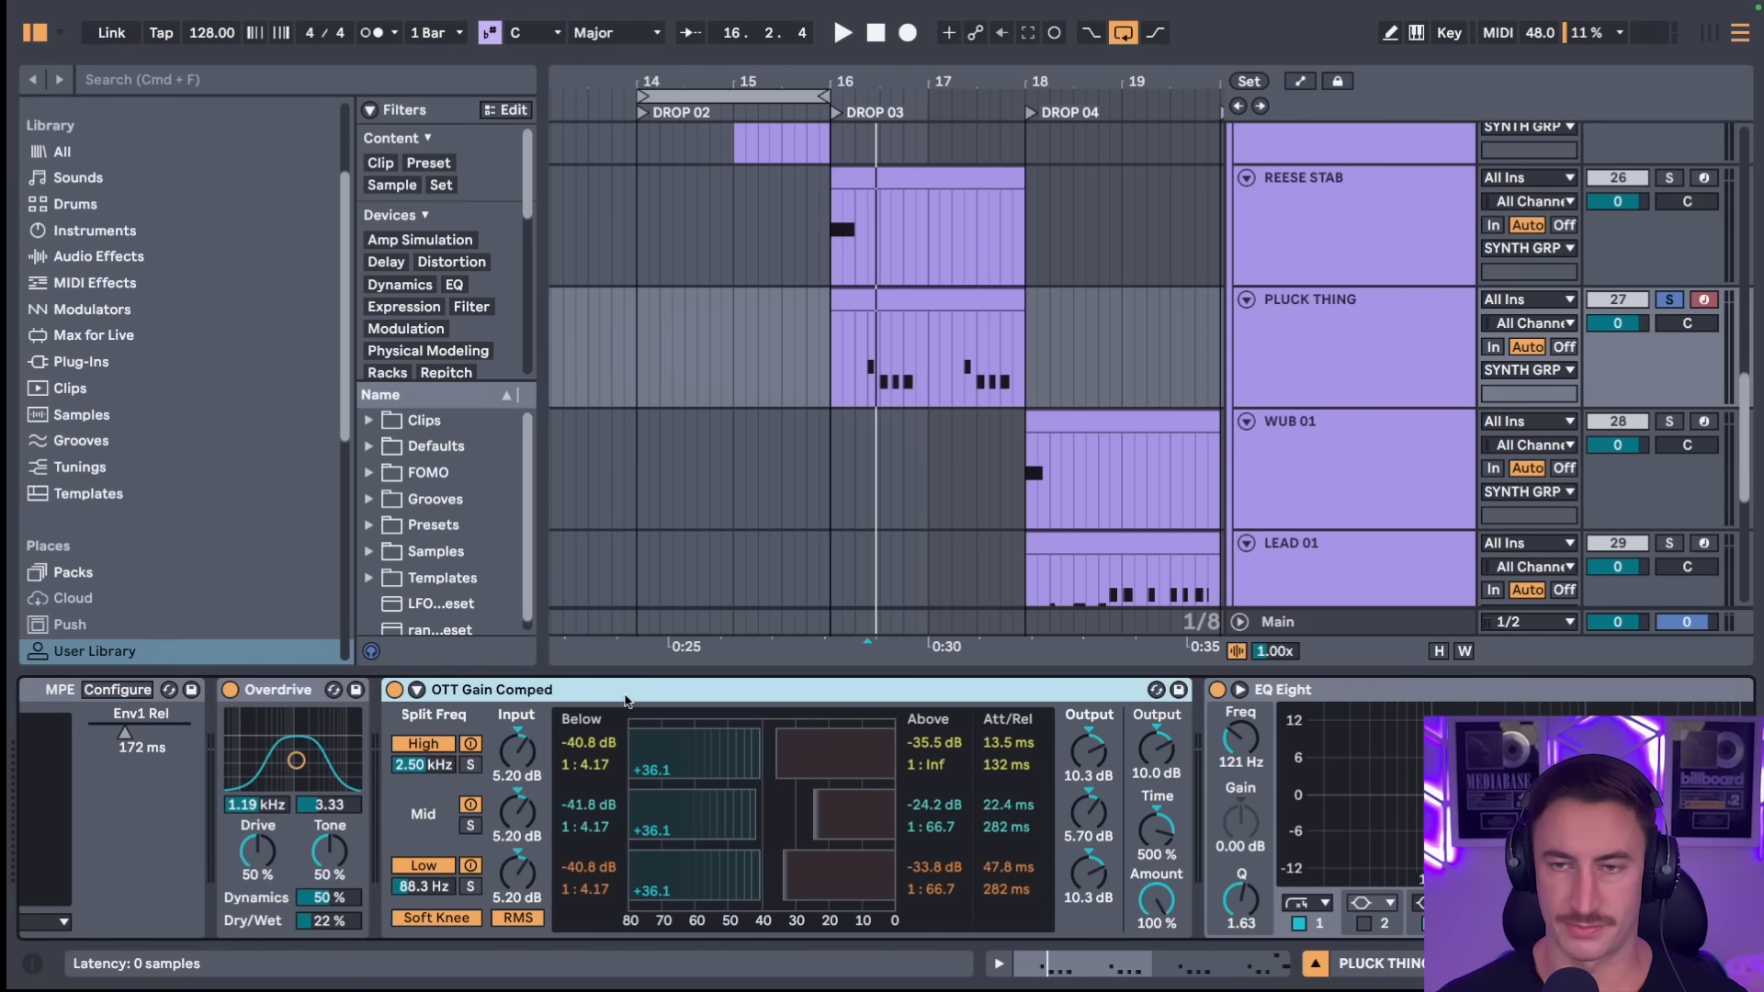
- Inspect the MIDI notes in PLUCK THING's clip, and play the part from 16.2.3 in the arrangement
double_click(953, 300)
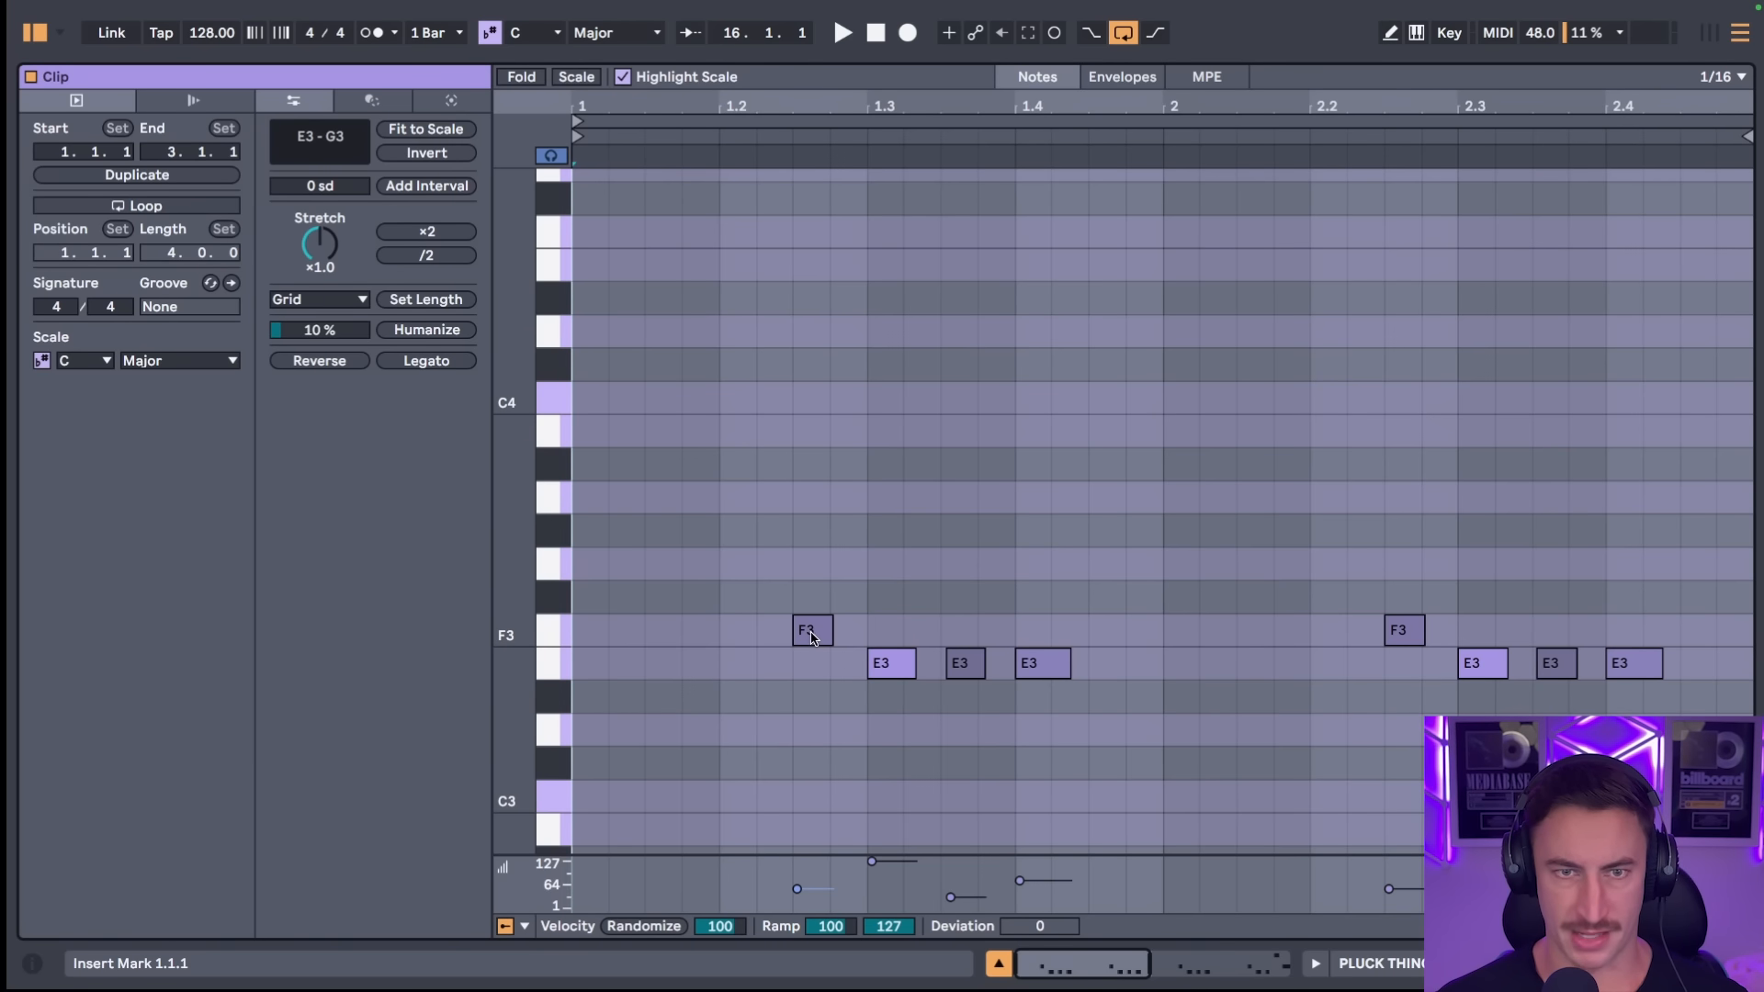
click(999, 964)
click(869, 362)
key(space)
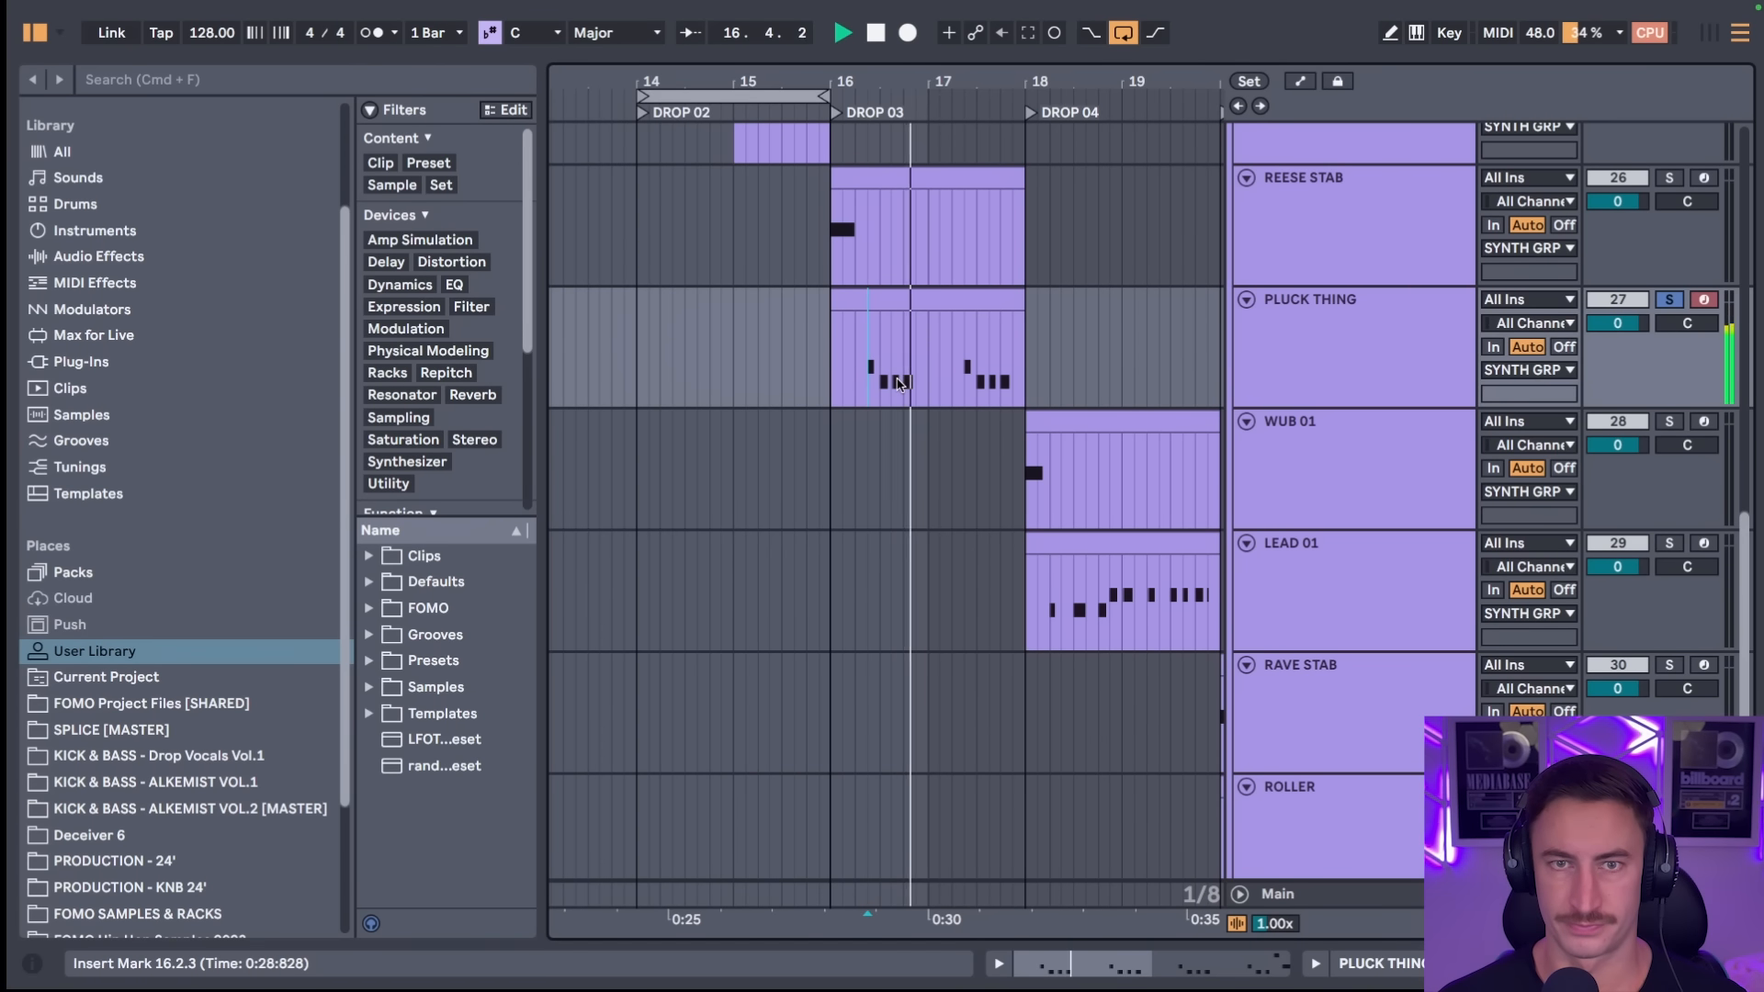
- Display the track automation and highlight PLUCK THING's Reverb Thrower 24' Wet ramp just before bar 17
key(a)
click(903, 556)
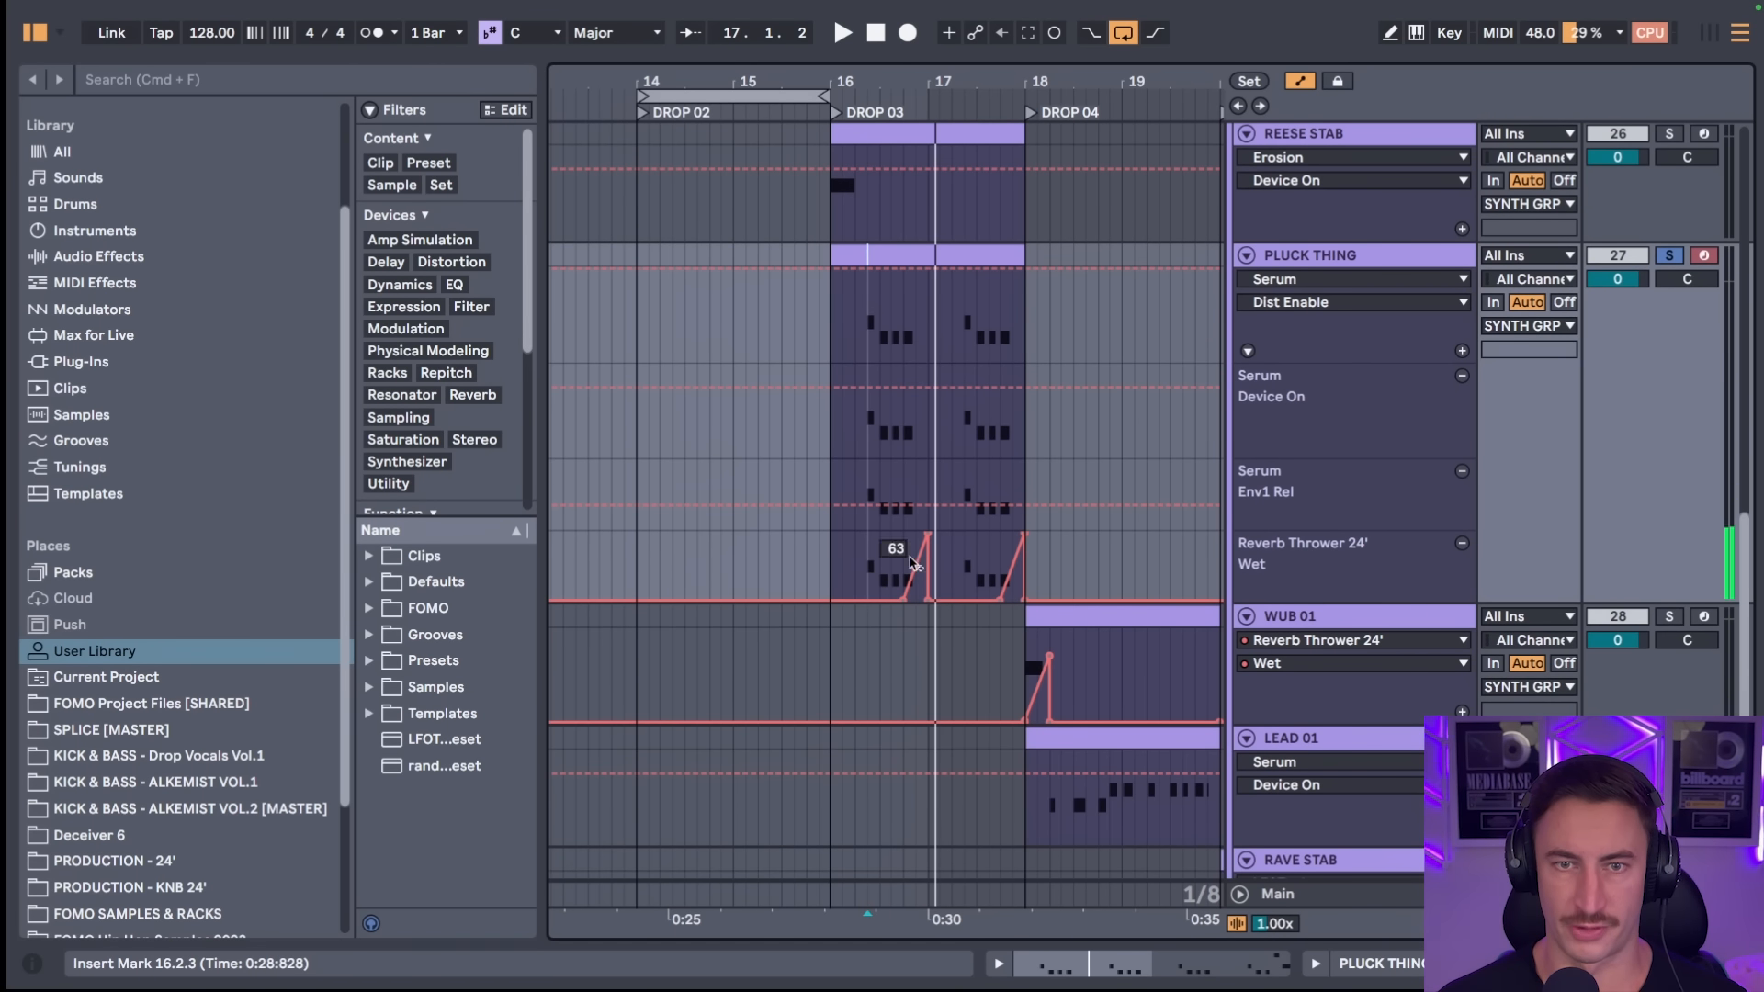
drag(903, 556, 929, 555)
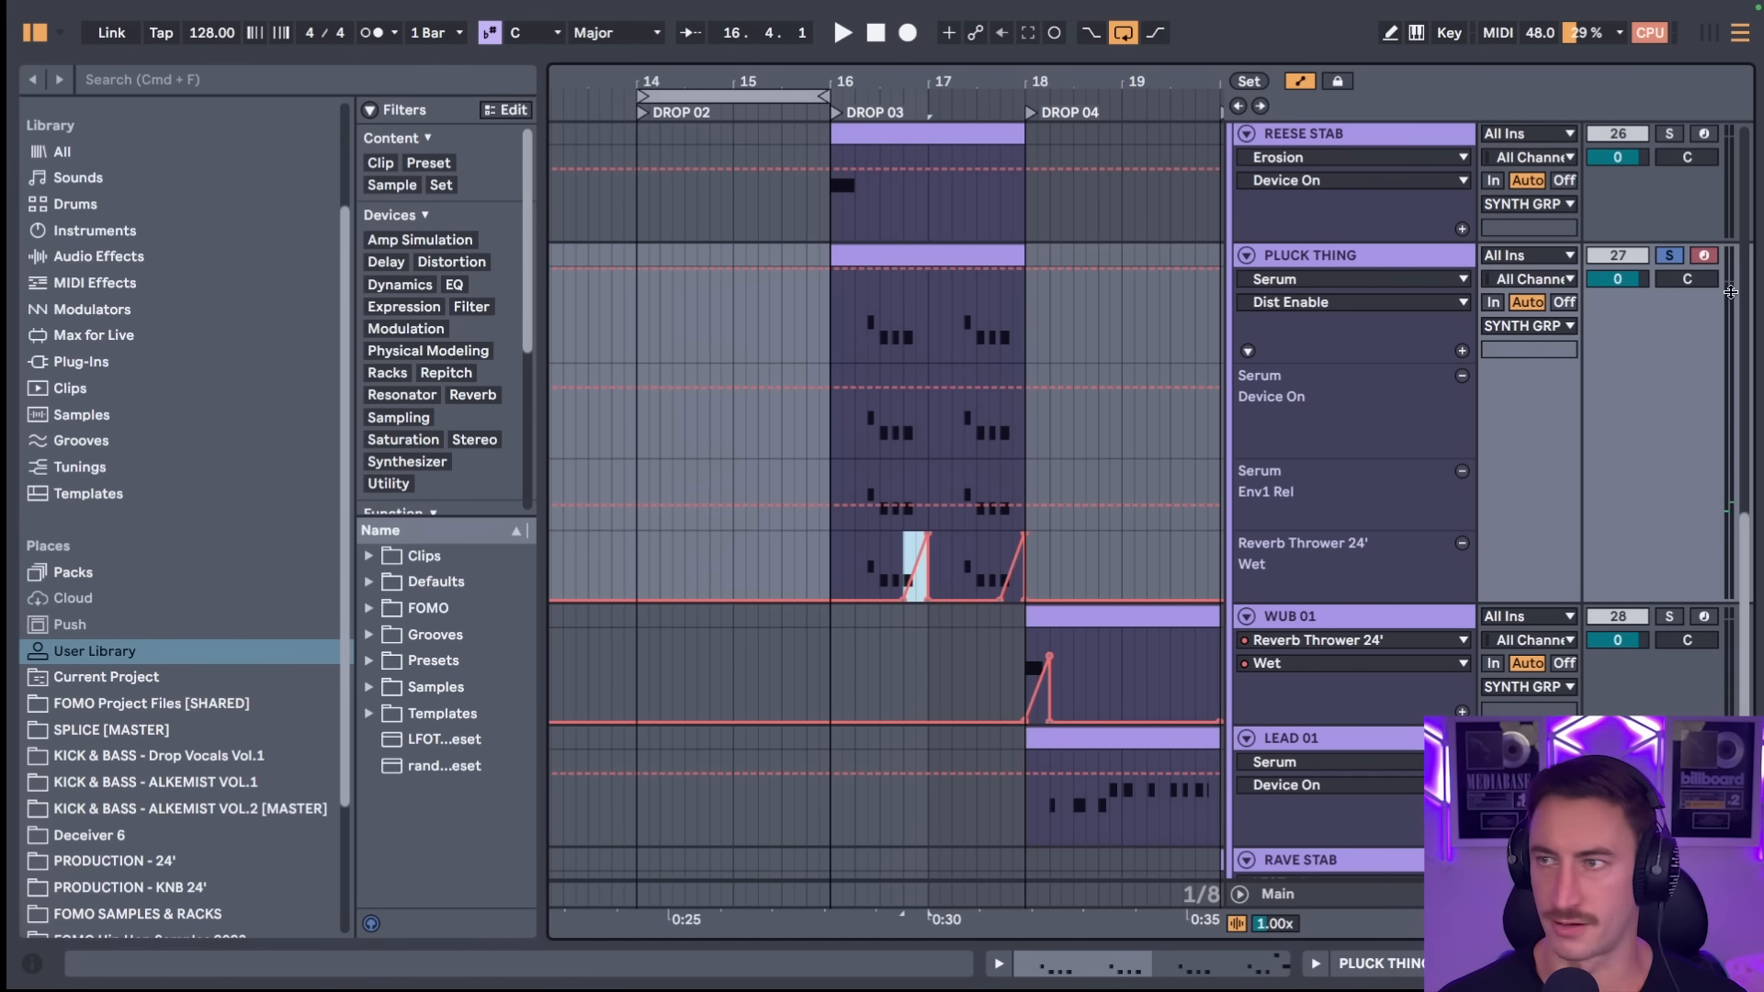
- Return to the clip view without automation, play DROP 04 from 18.1.1, and solo WUB 01
click(832, 270)
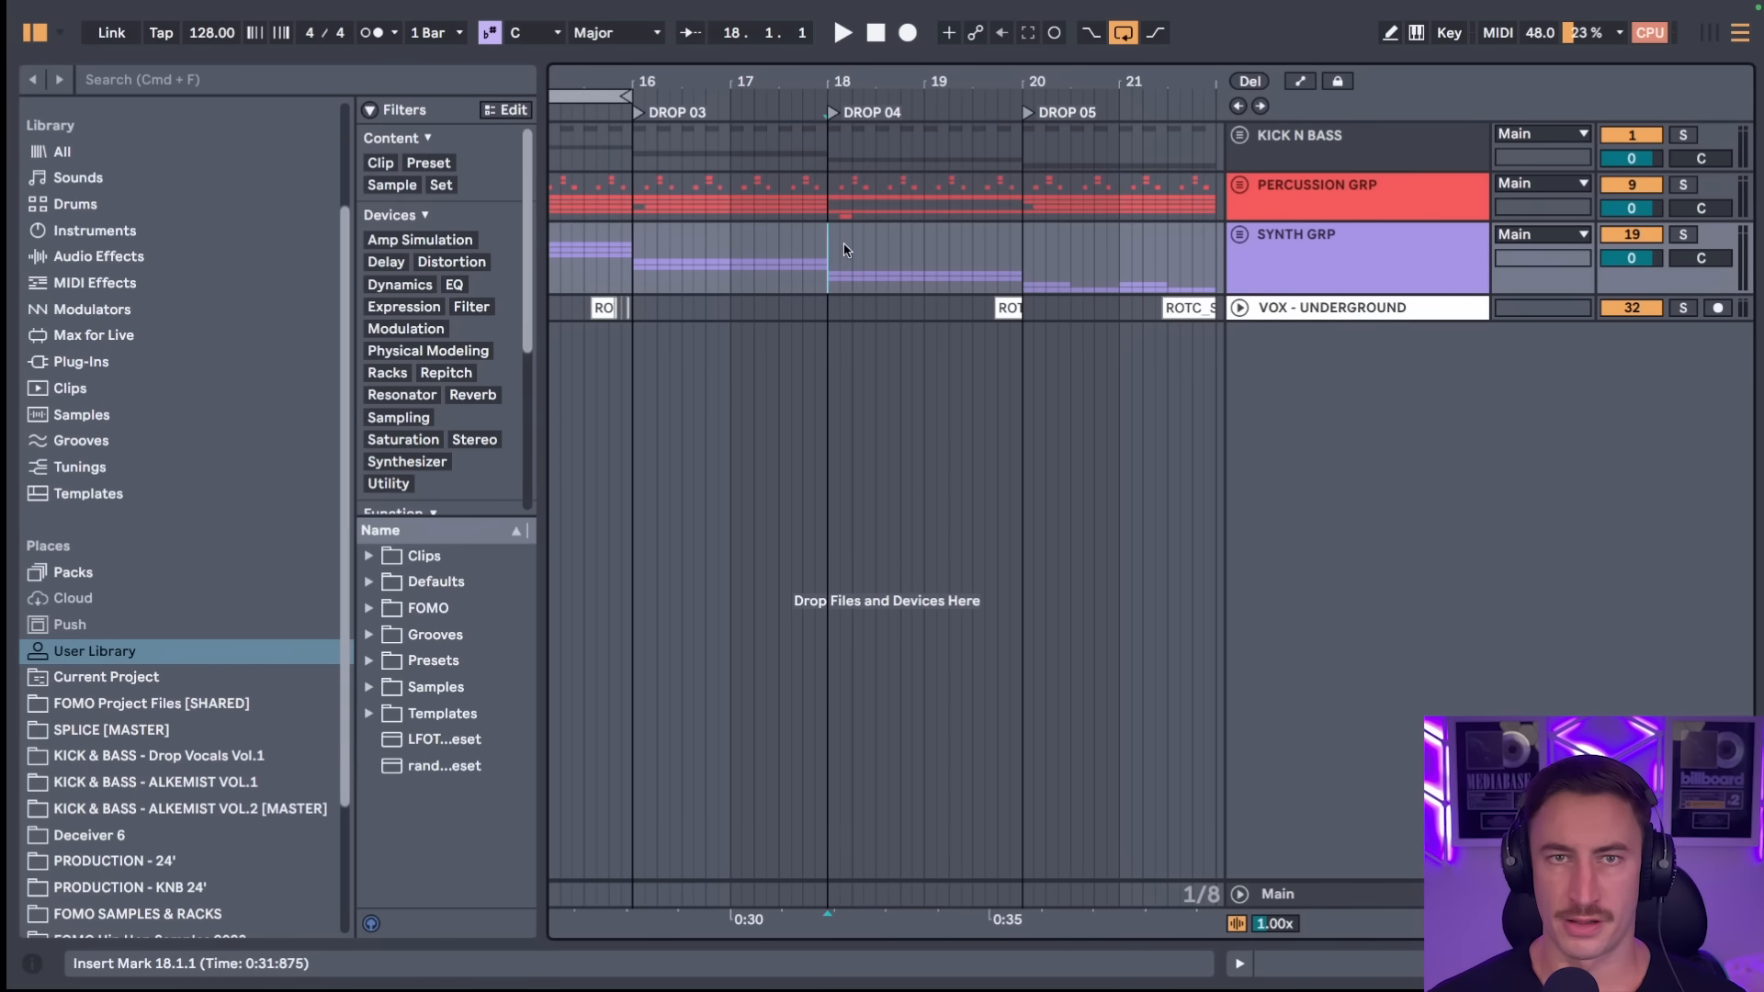
key(space)
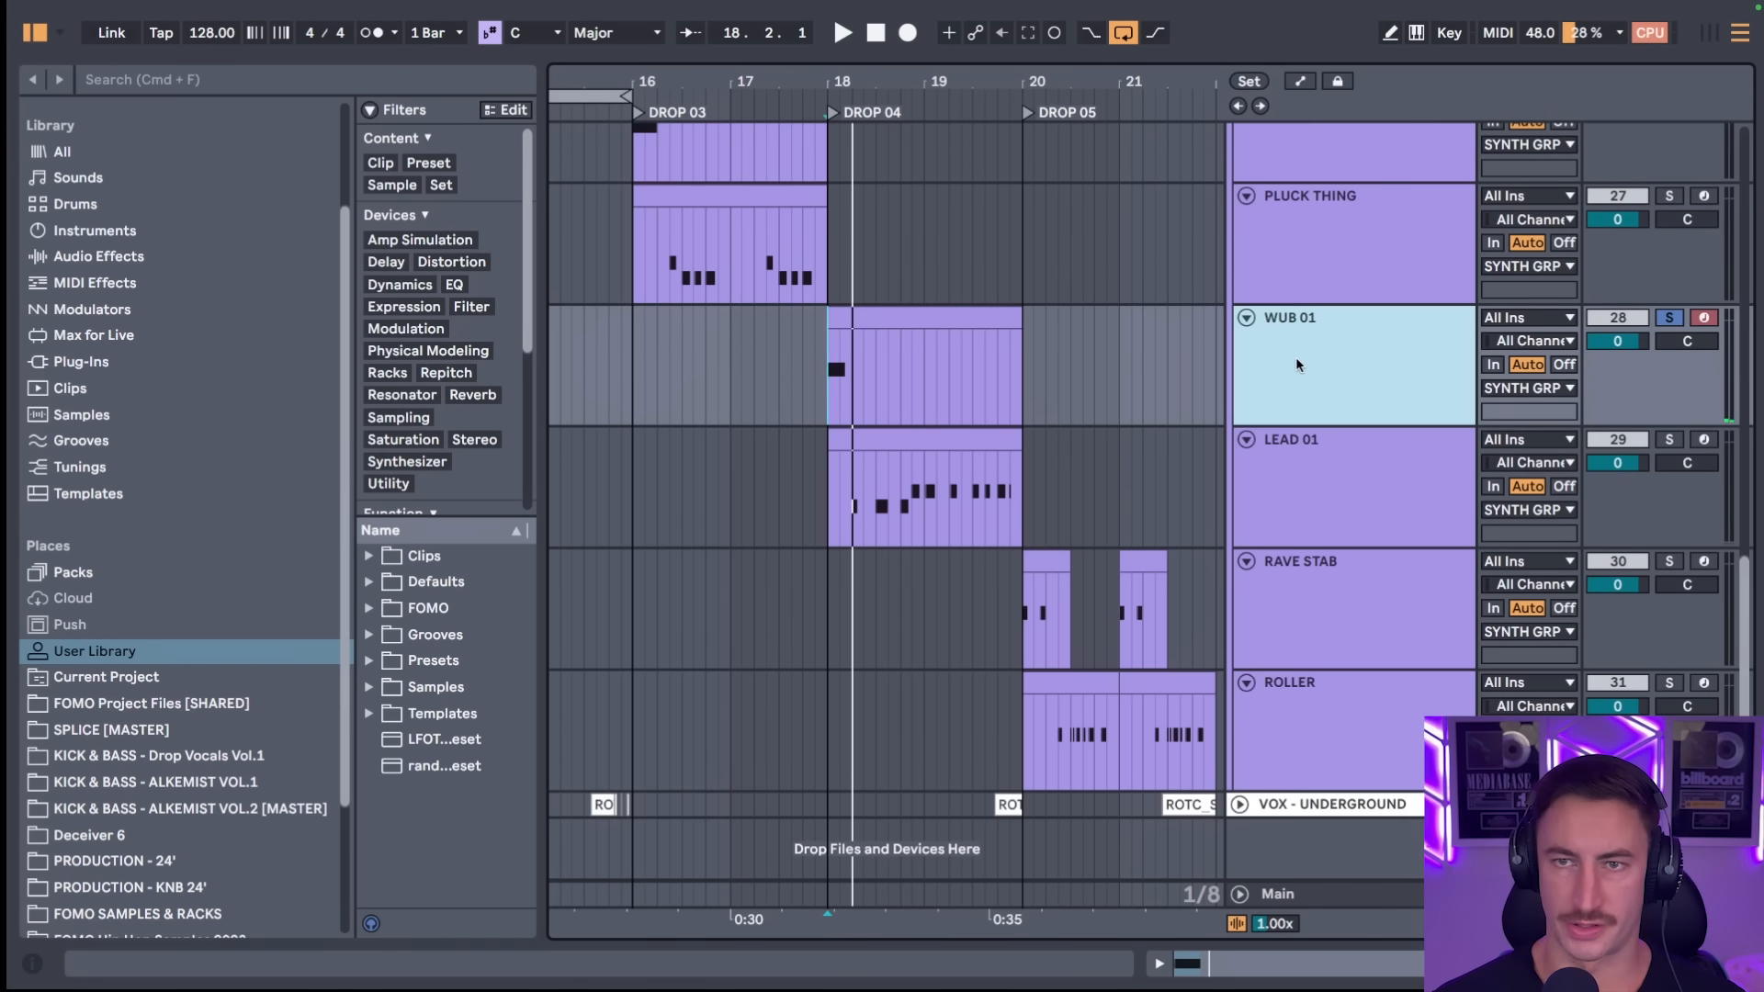
- Open WUB 01's Serum patch from its device chain and show the oscillators as 2D waveforms
double_click(1296, 364)
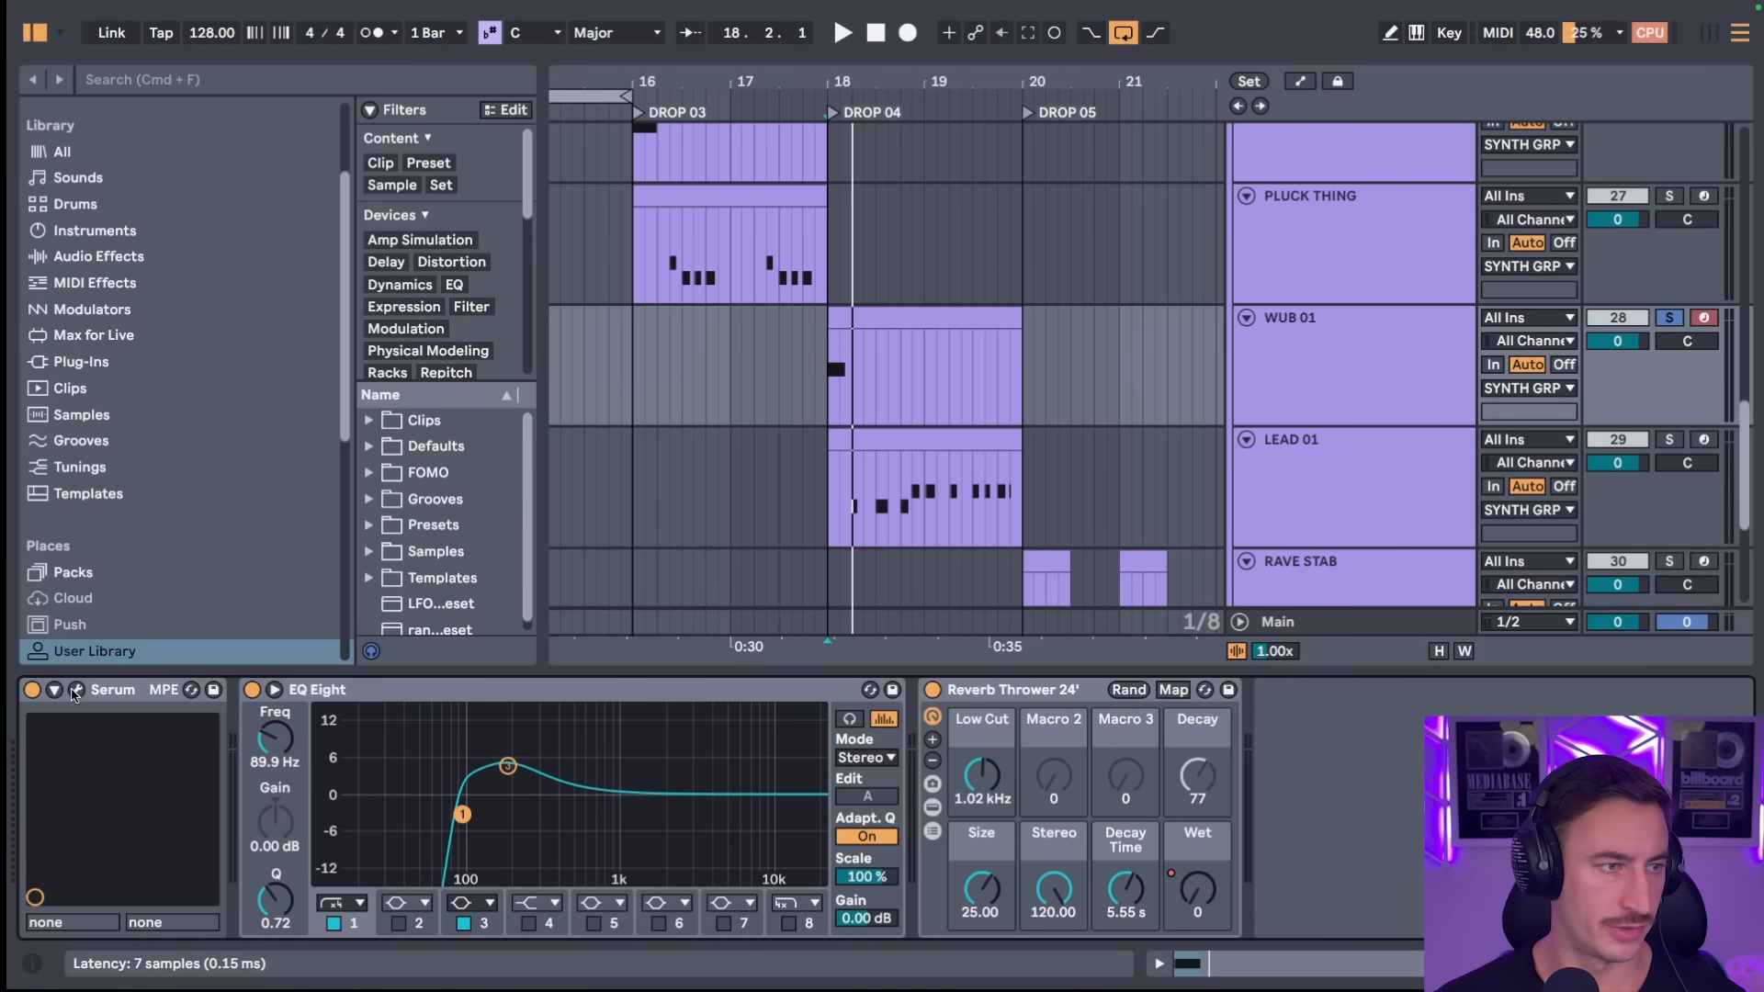
click(76, 690)
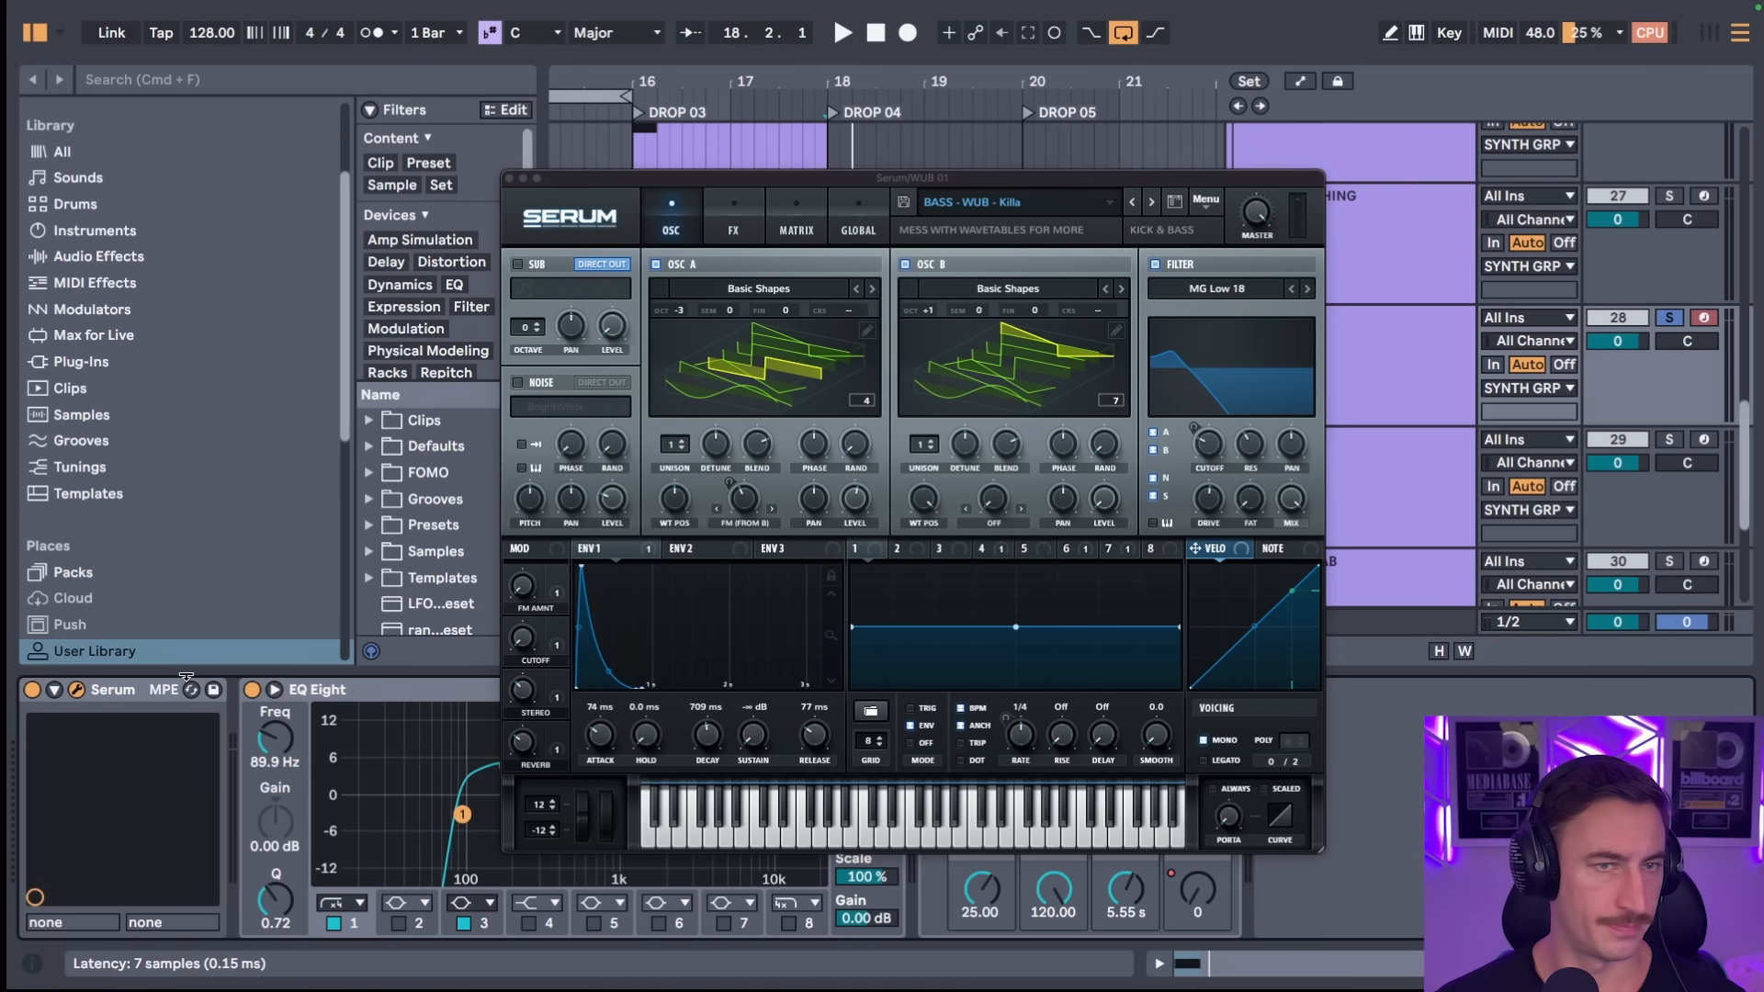
click(795, 397)
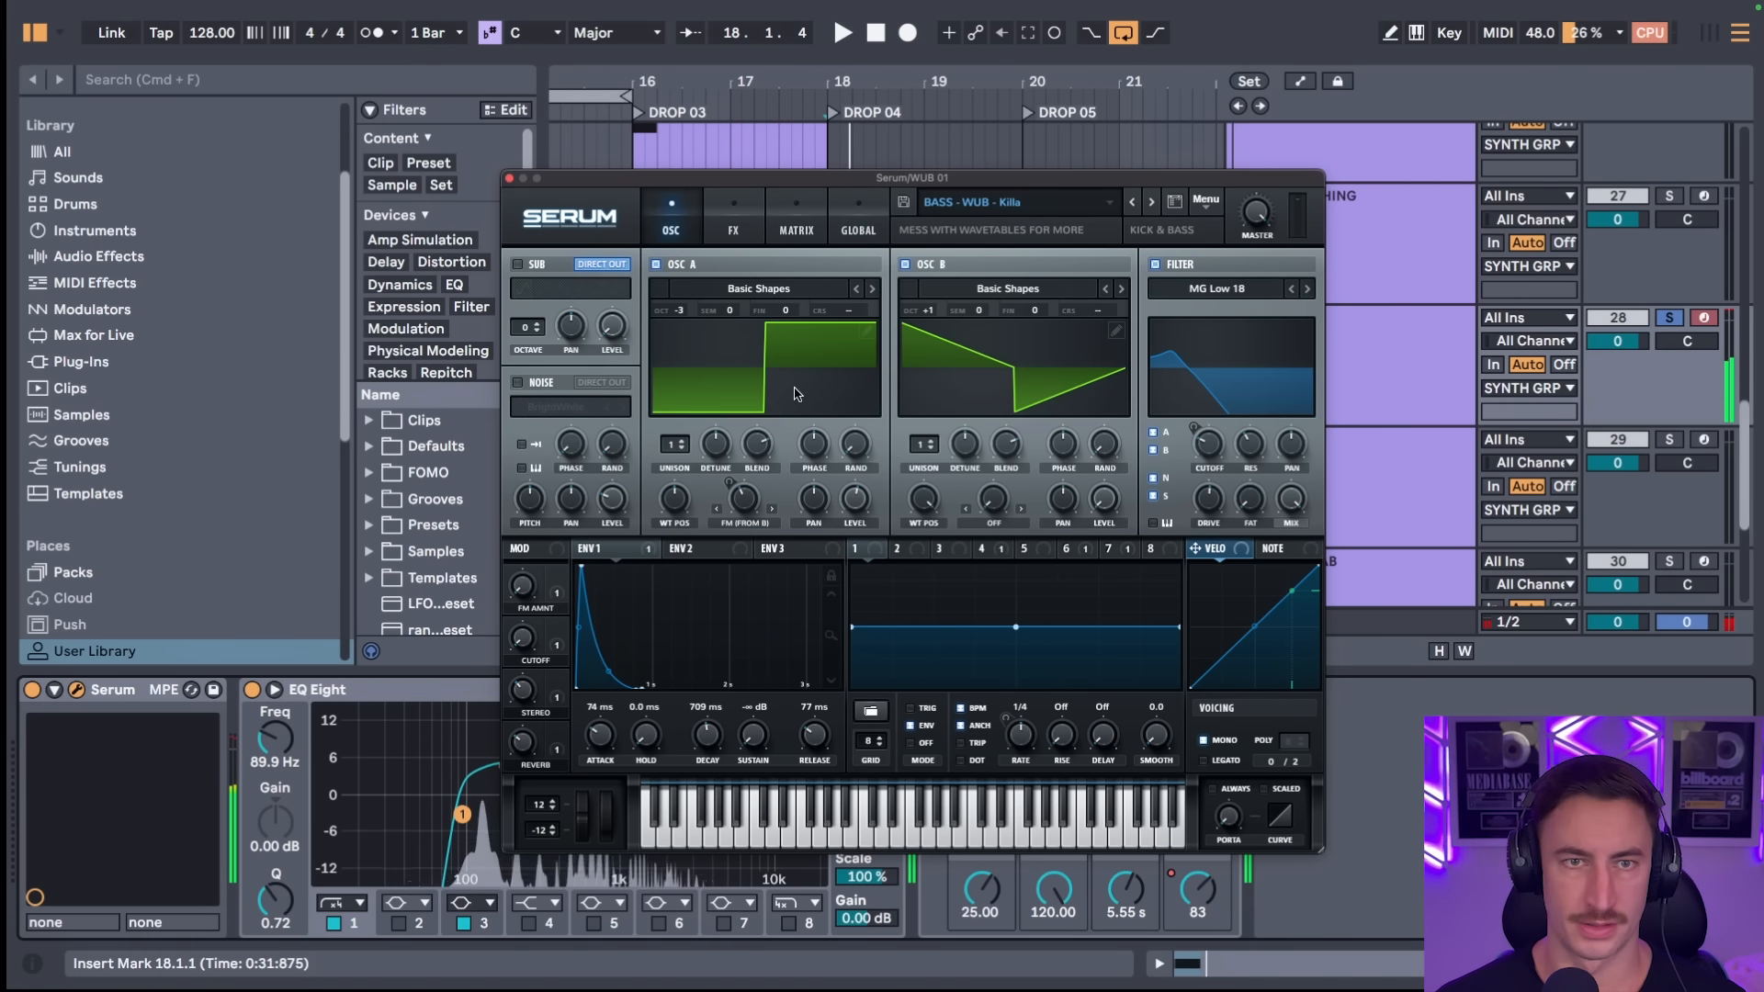
- Examine WUB 01's two Basic Shapes oscillators and FM AMNT macro while playing its part from 18.1.1
click(796, 395)
click(796, 395)
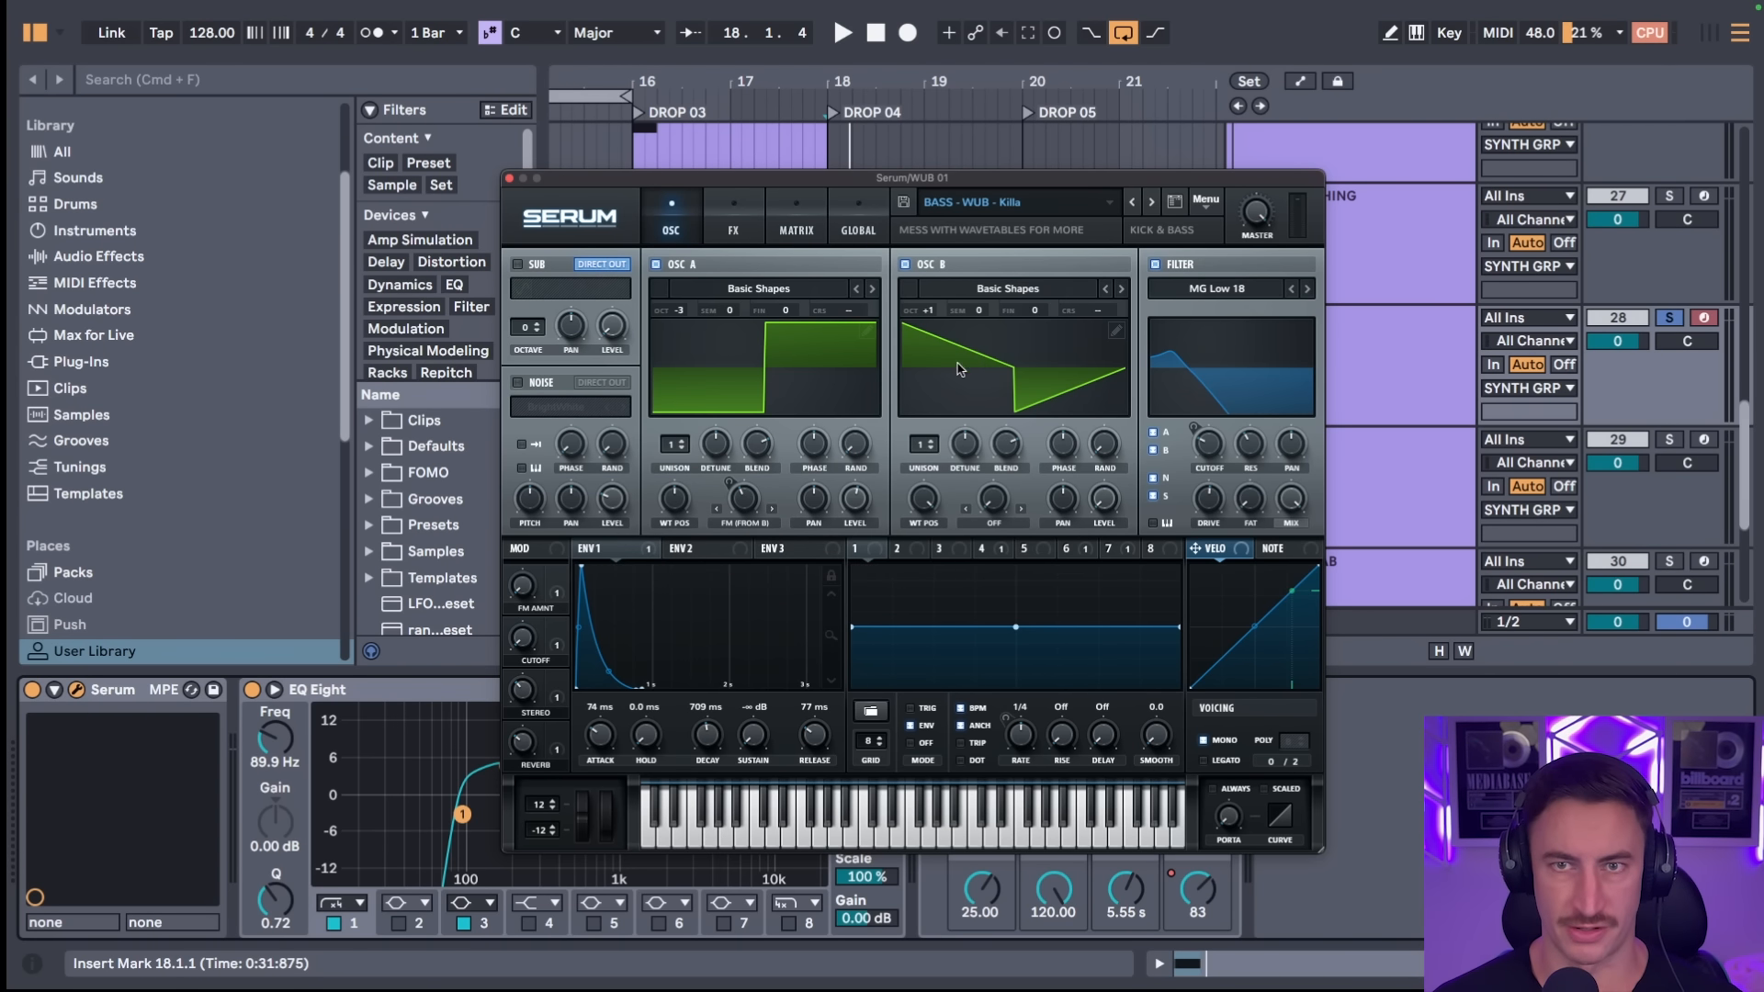
click(522, 591)
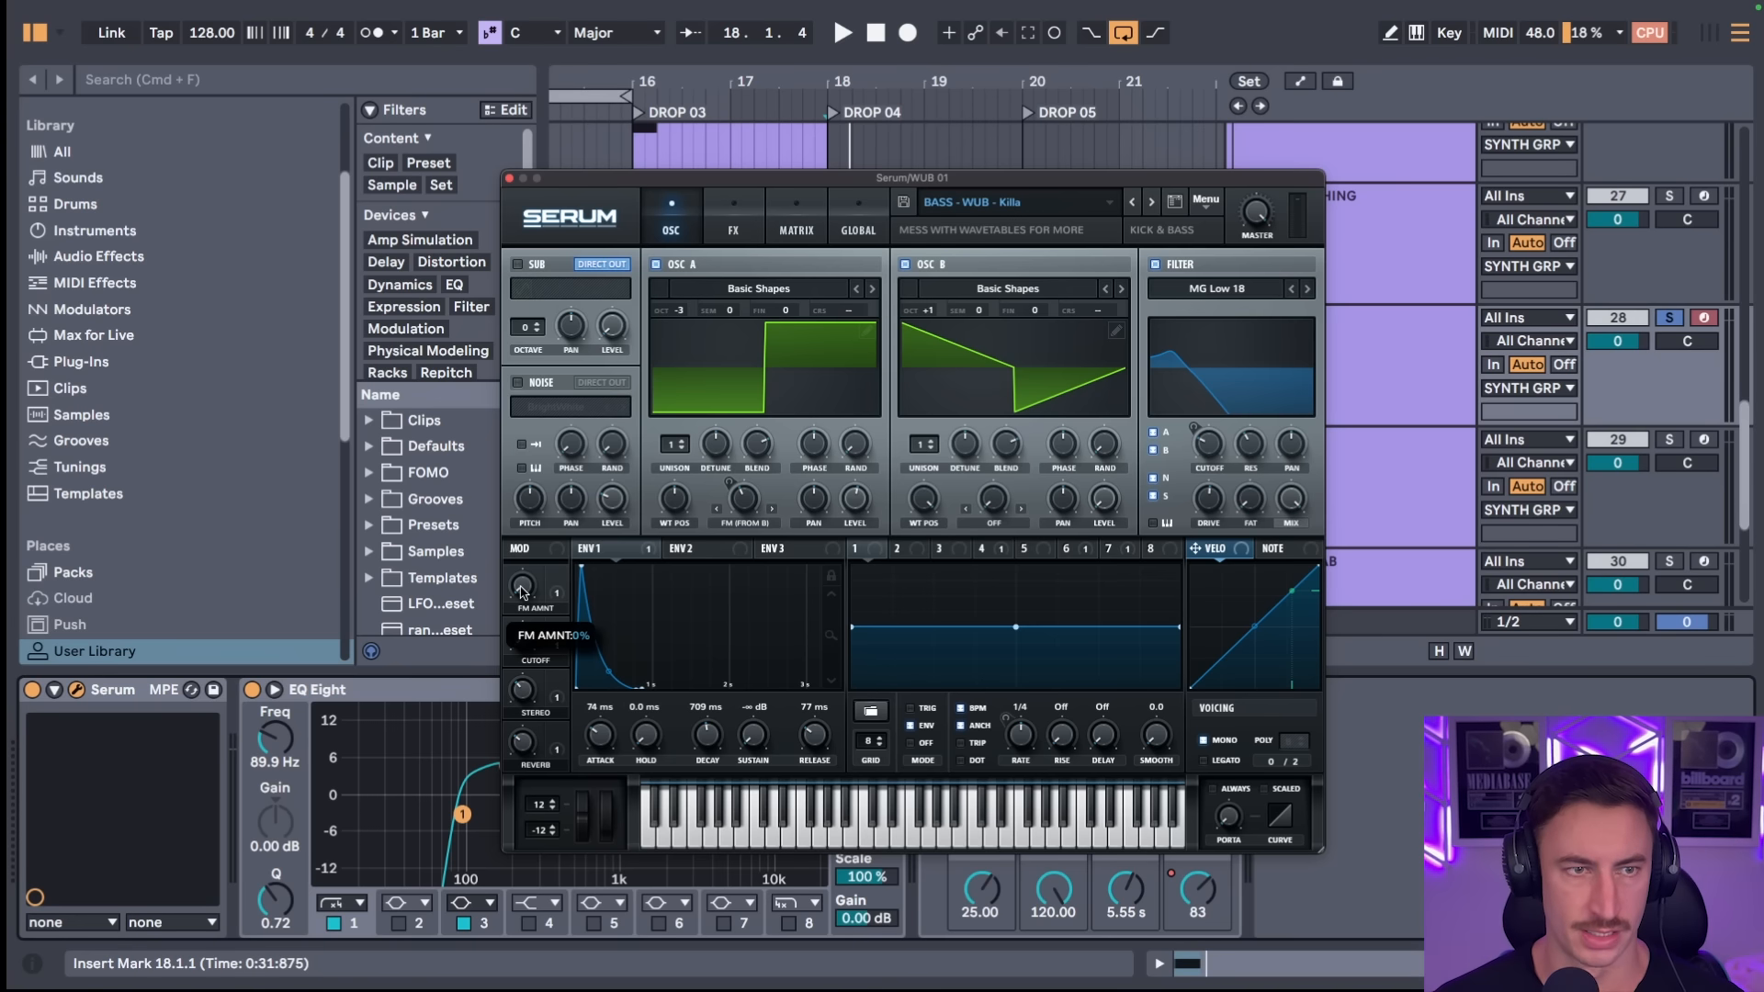
key(space)
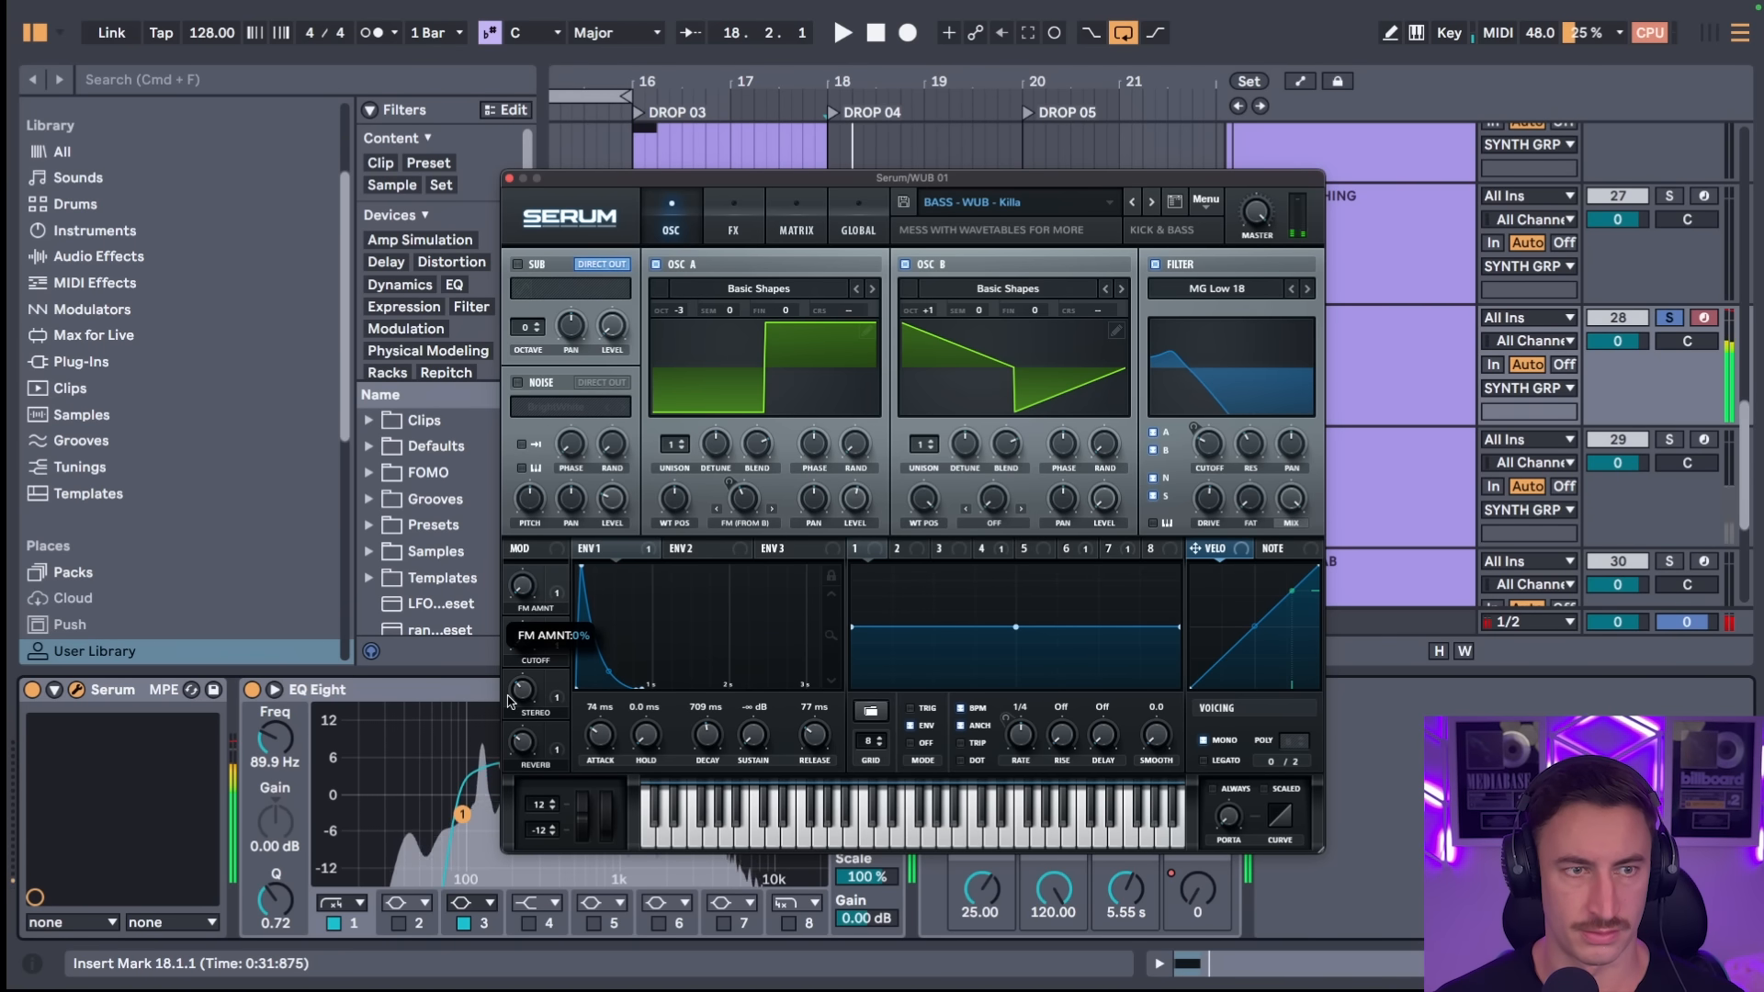
key(space)
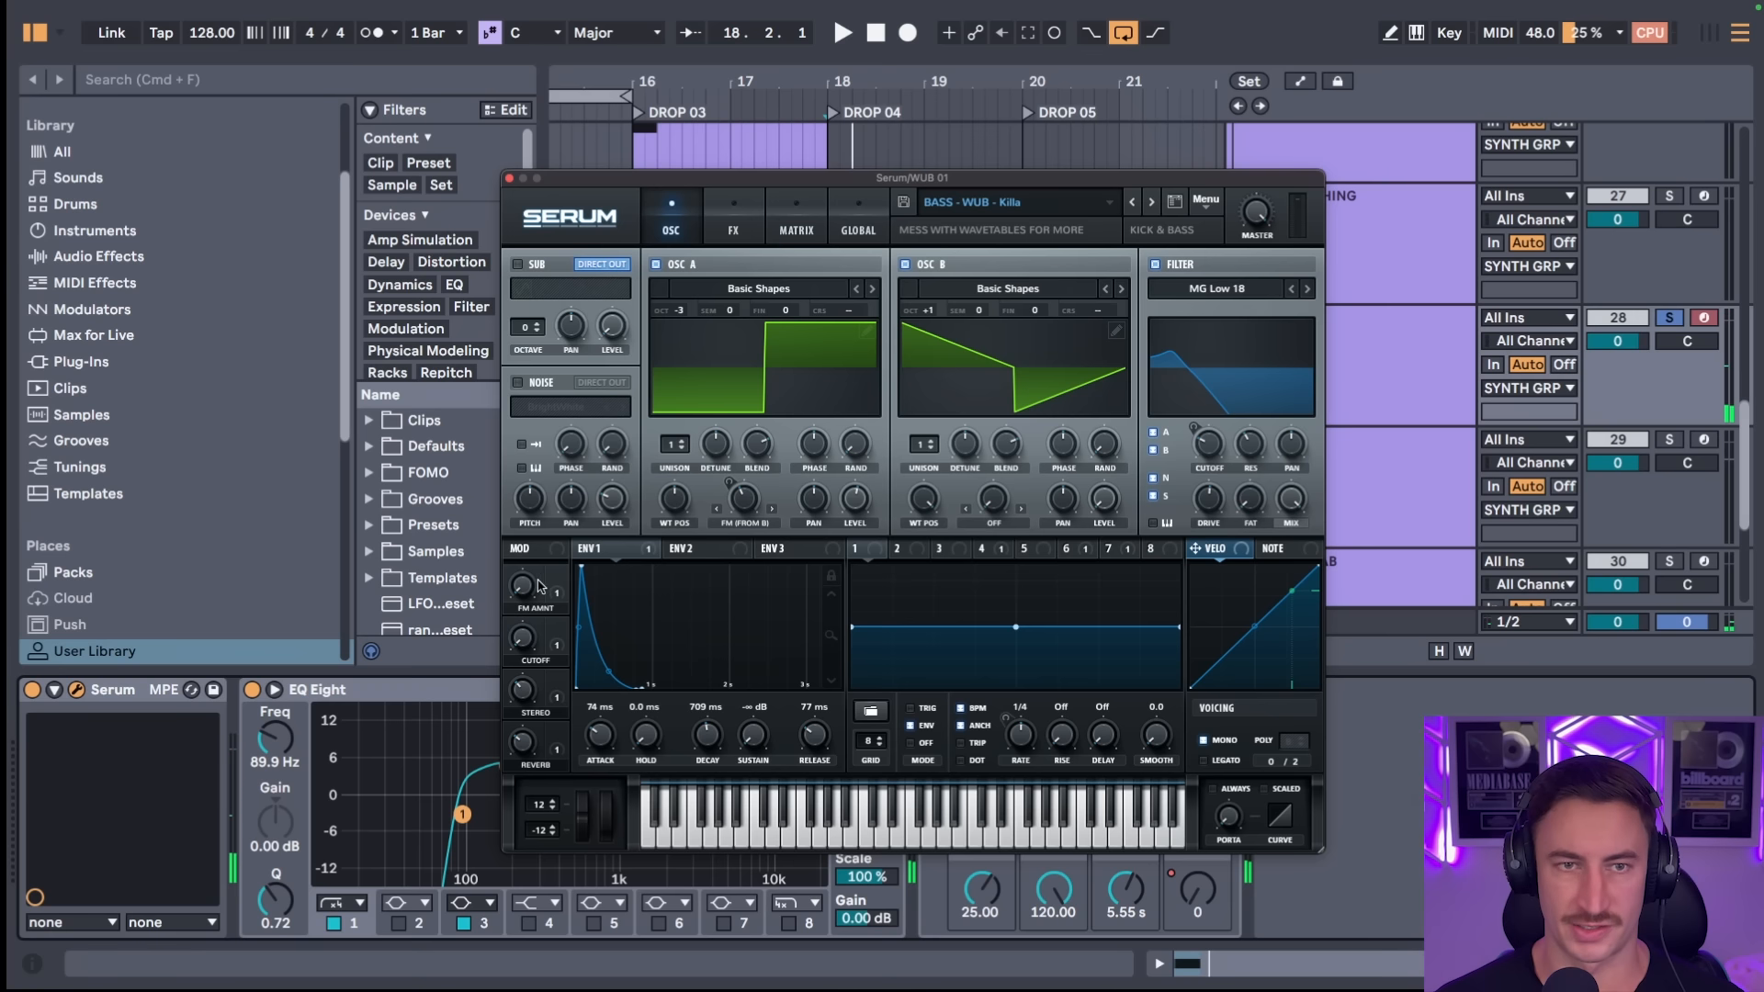
mouse_move(515, 592)
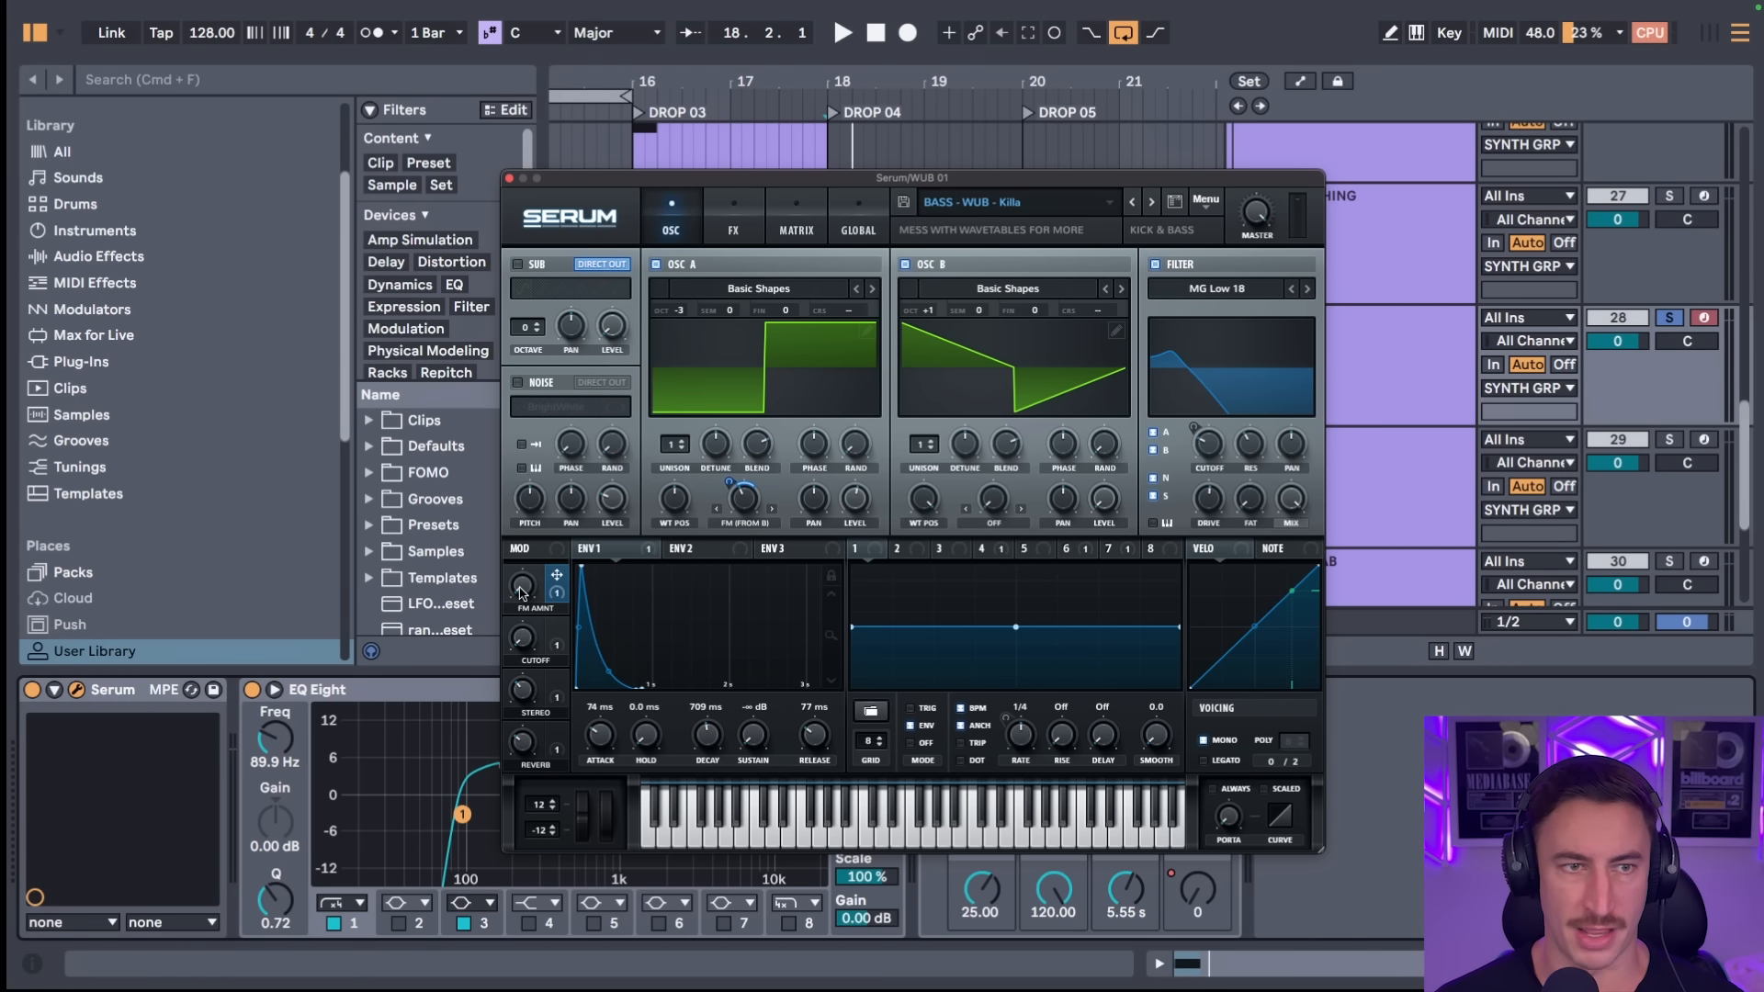
key(space)
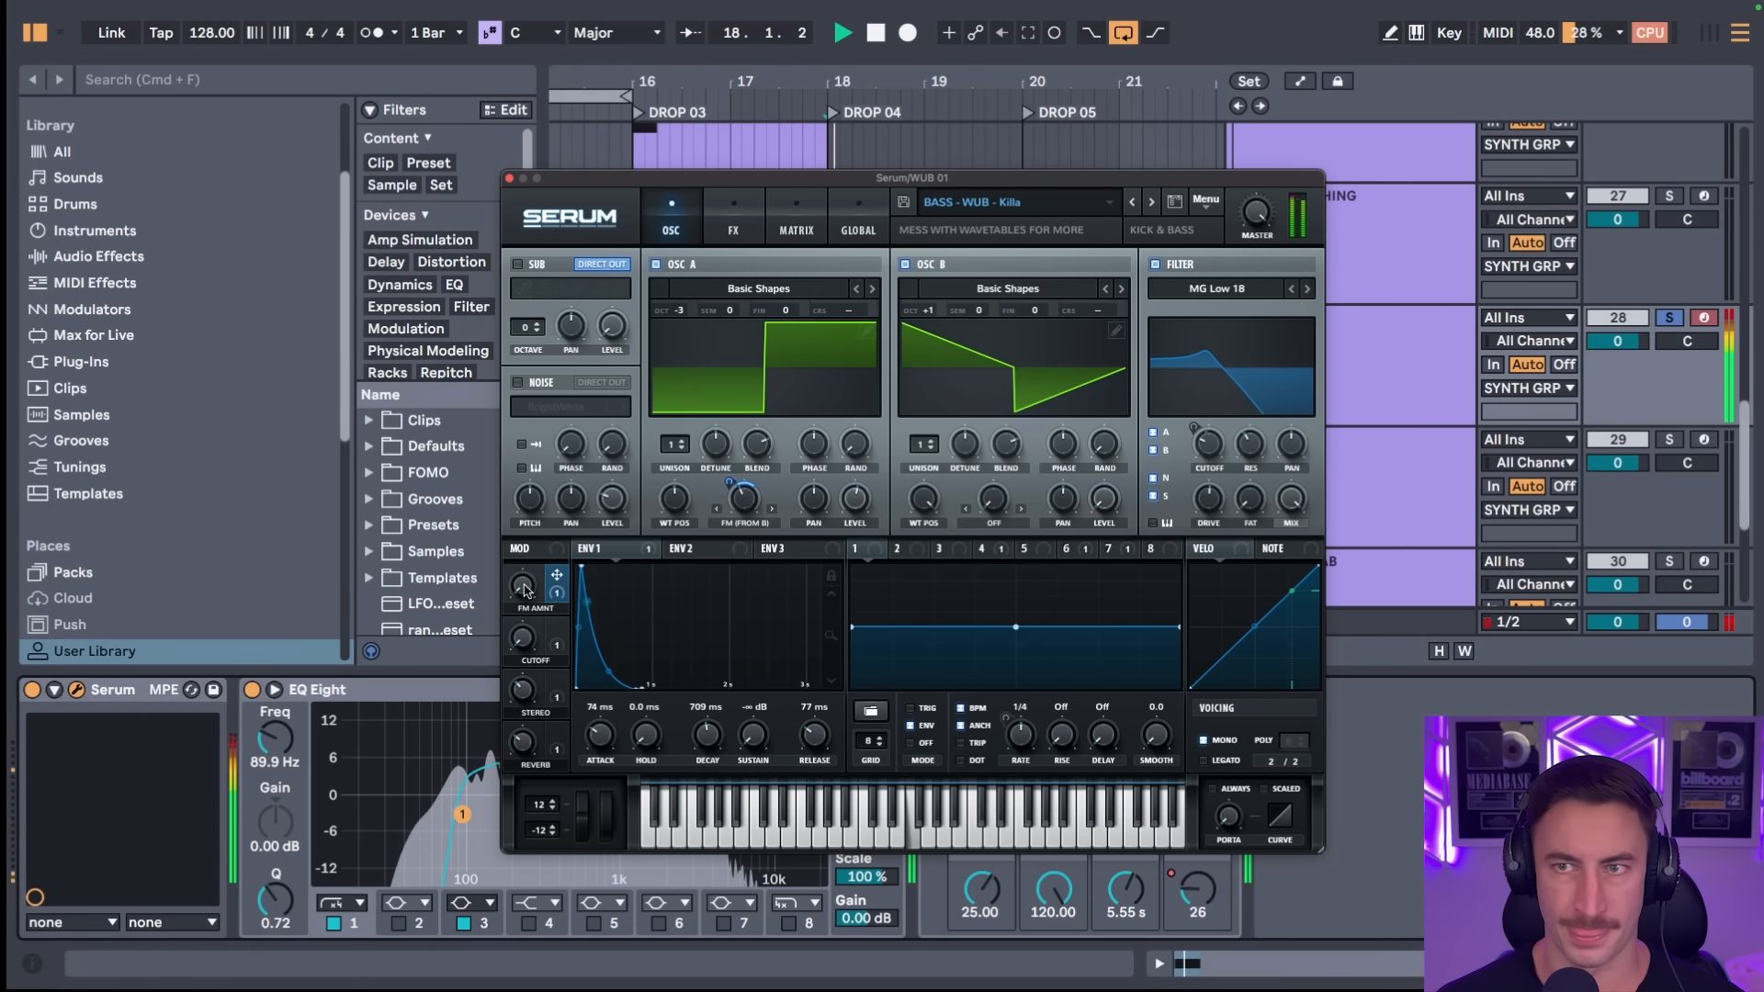
- Check the Env 1 modulation on WUB 01's filter cutoff, review the patch's effects rack, and close Serum
mouse_move(632, 552)
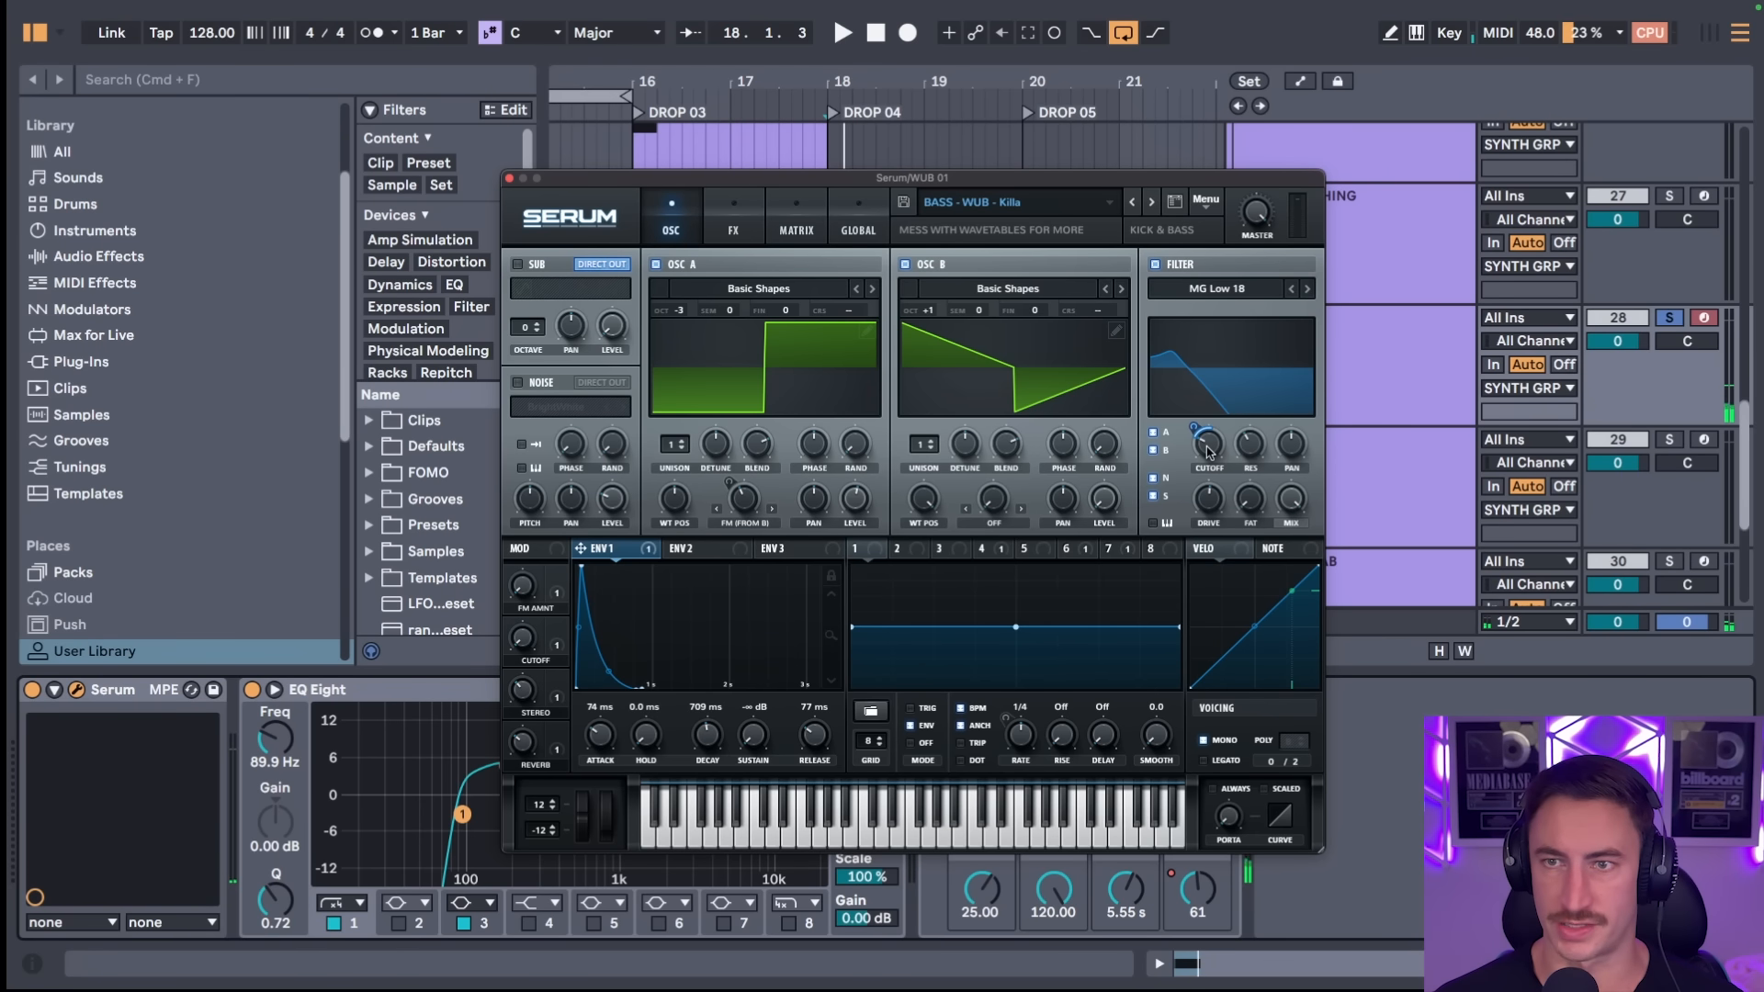
mouse_move(1201, 452)
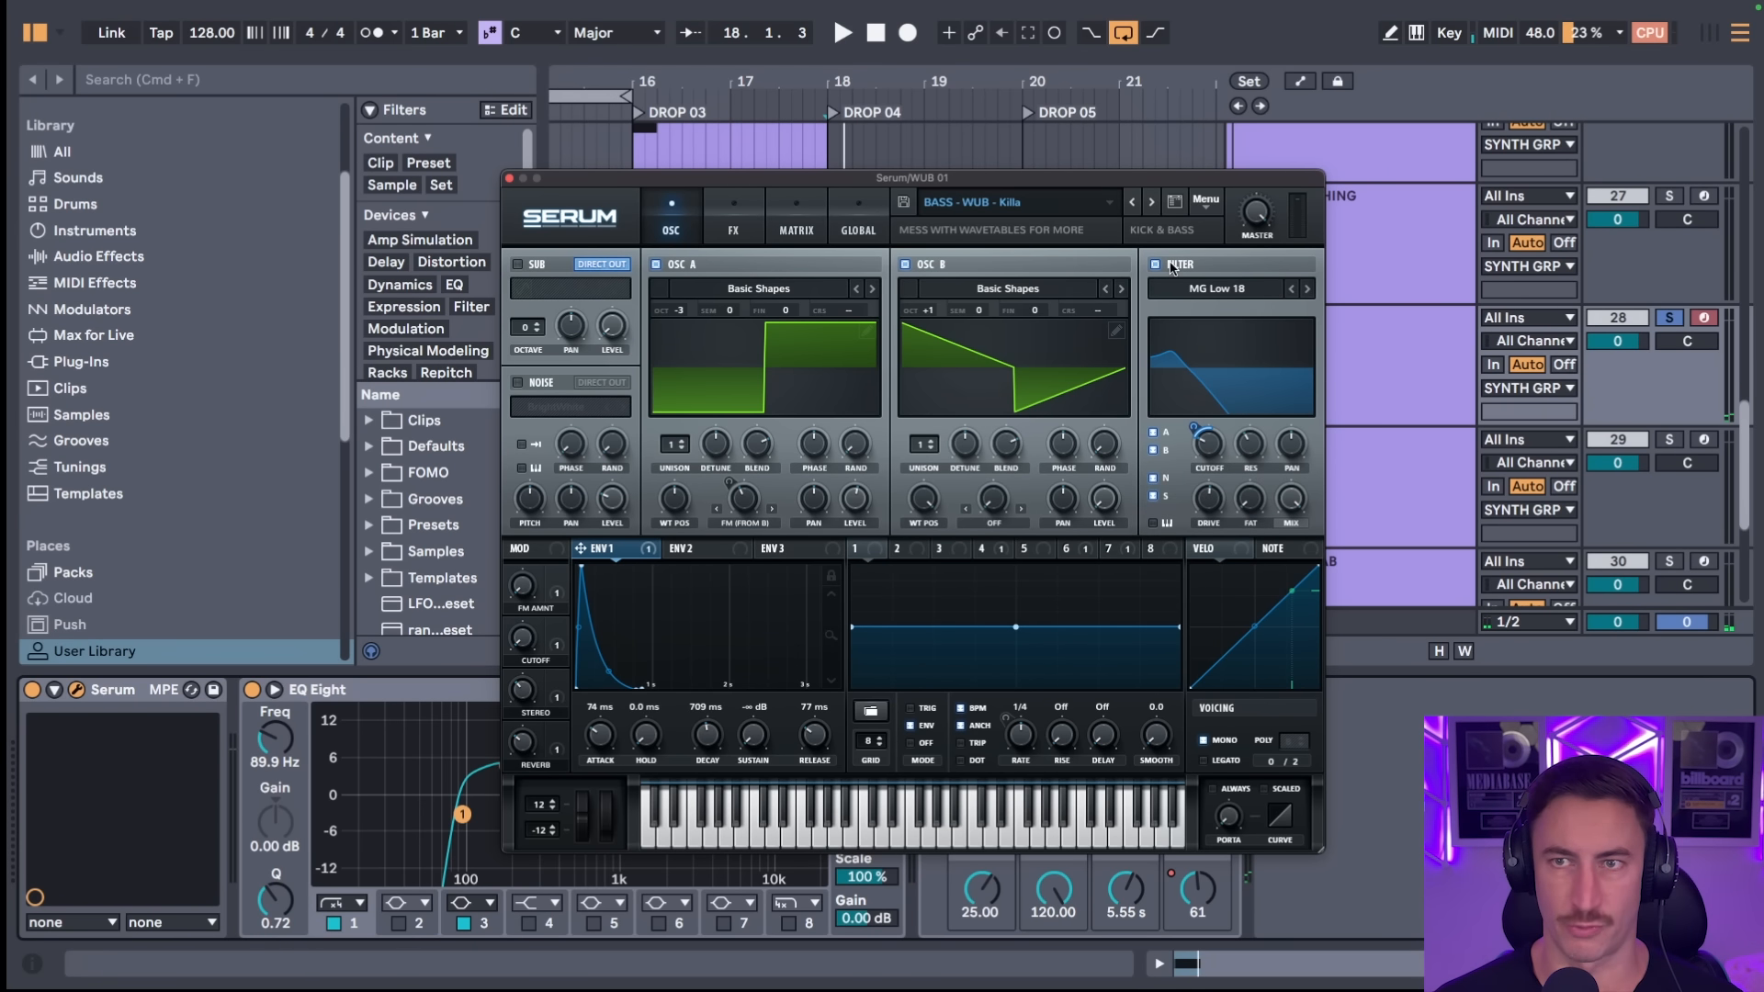
click(733, 220)
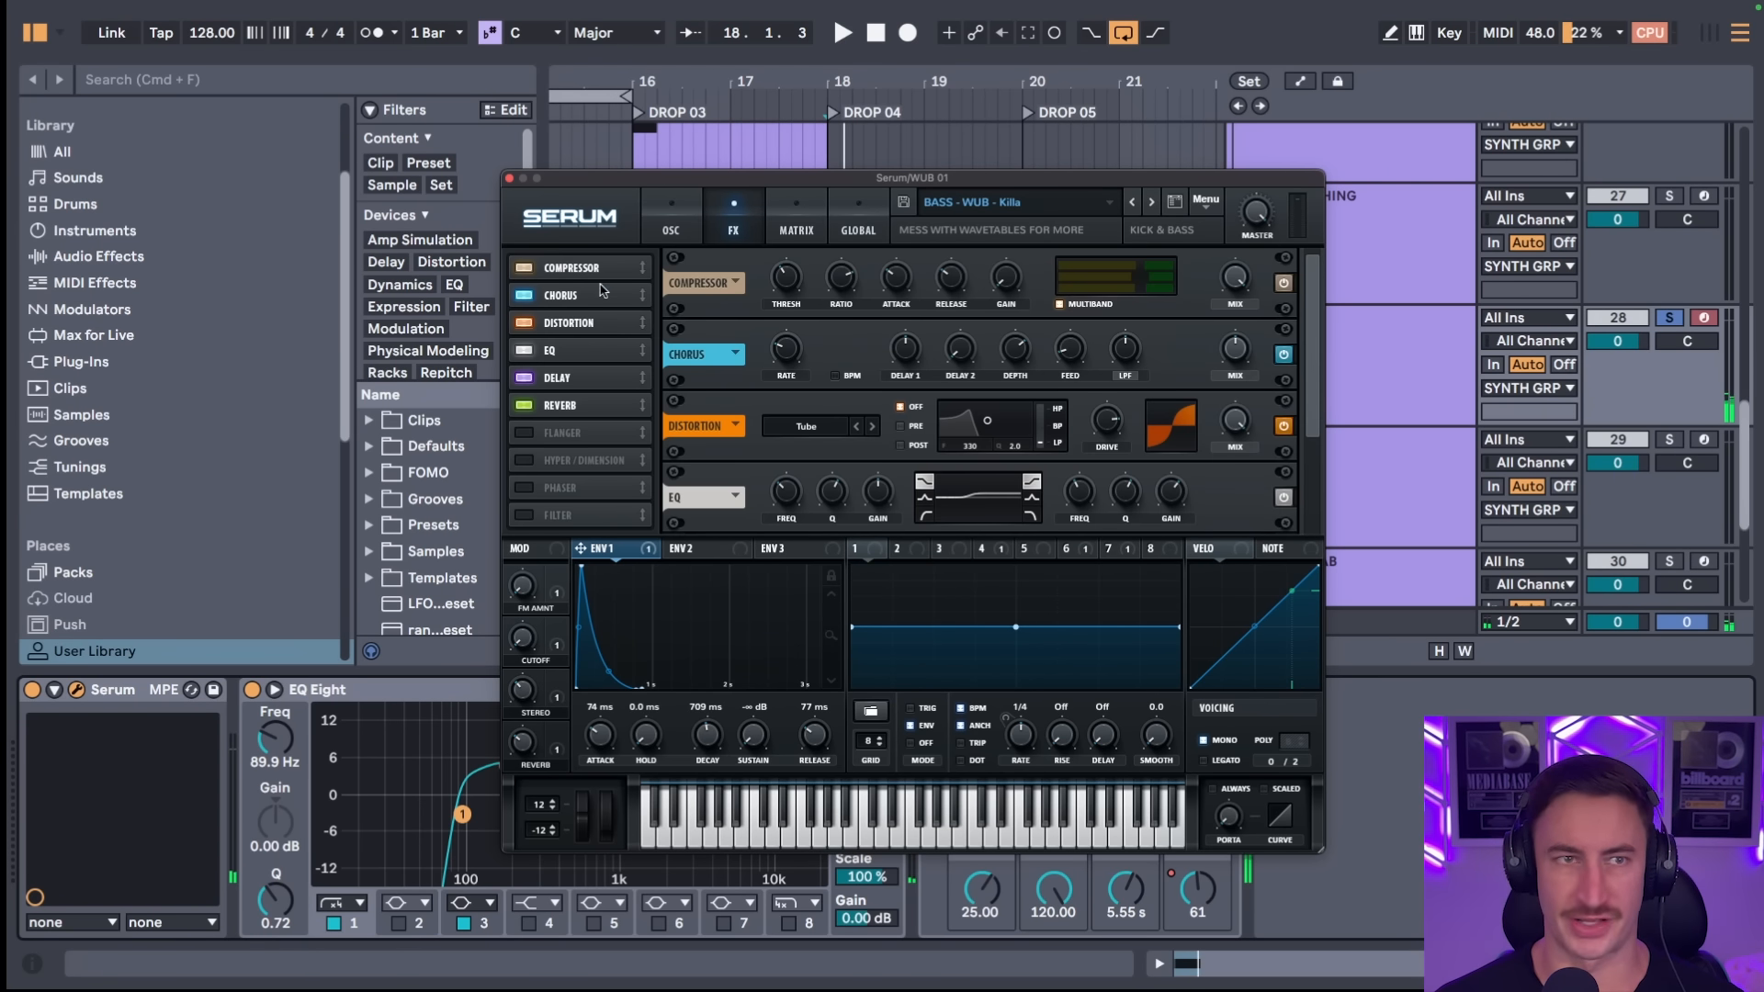
click(510, 178)
- Play DROP 04 from 18.1.1, with WUB 01's solo turned off and the LEAD 01 track in view
key(space)
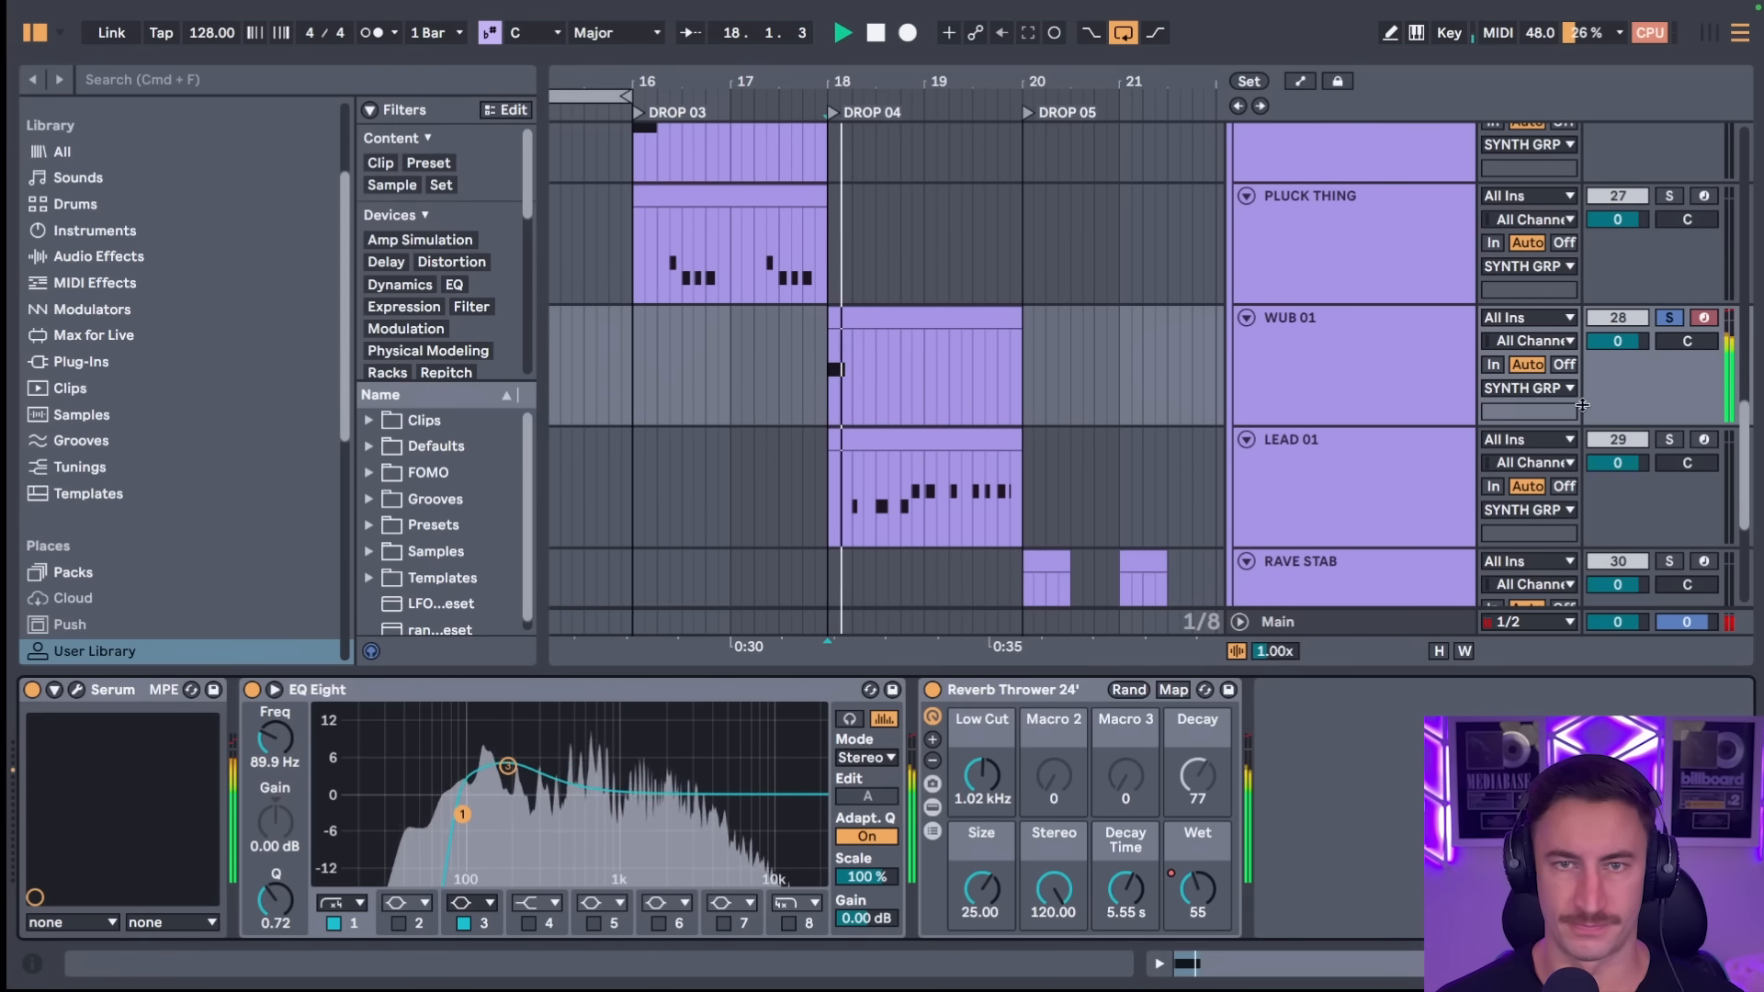
scroll(1009, 422, down, 2)
scroll(1008, 422, down, 3)
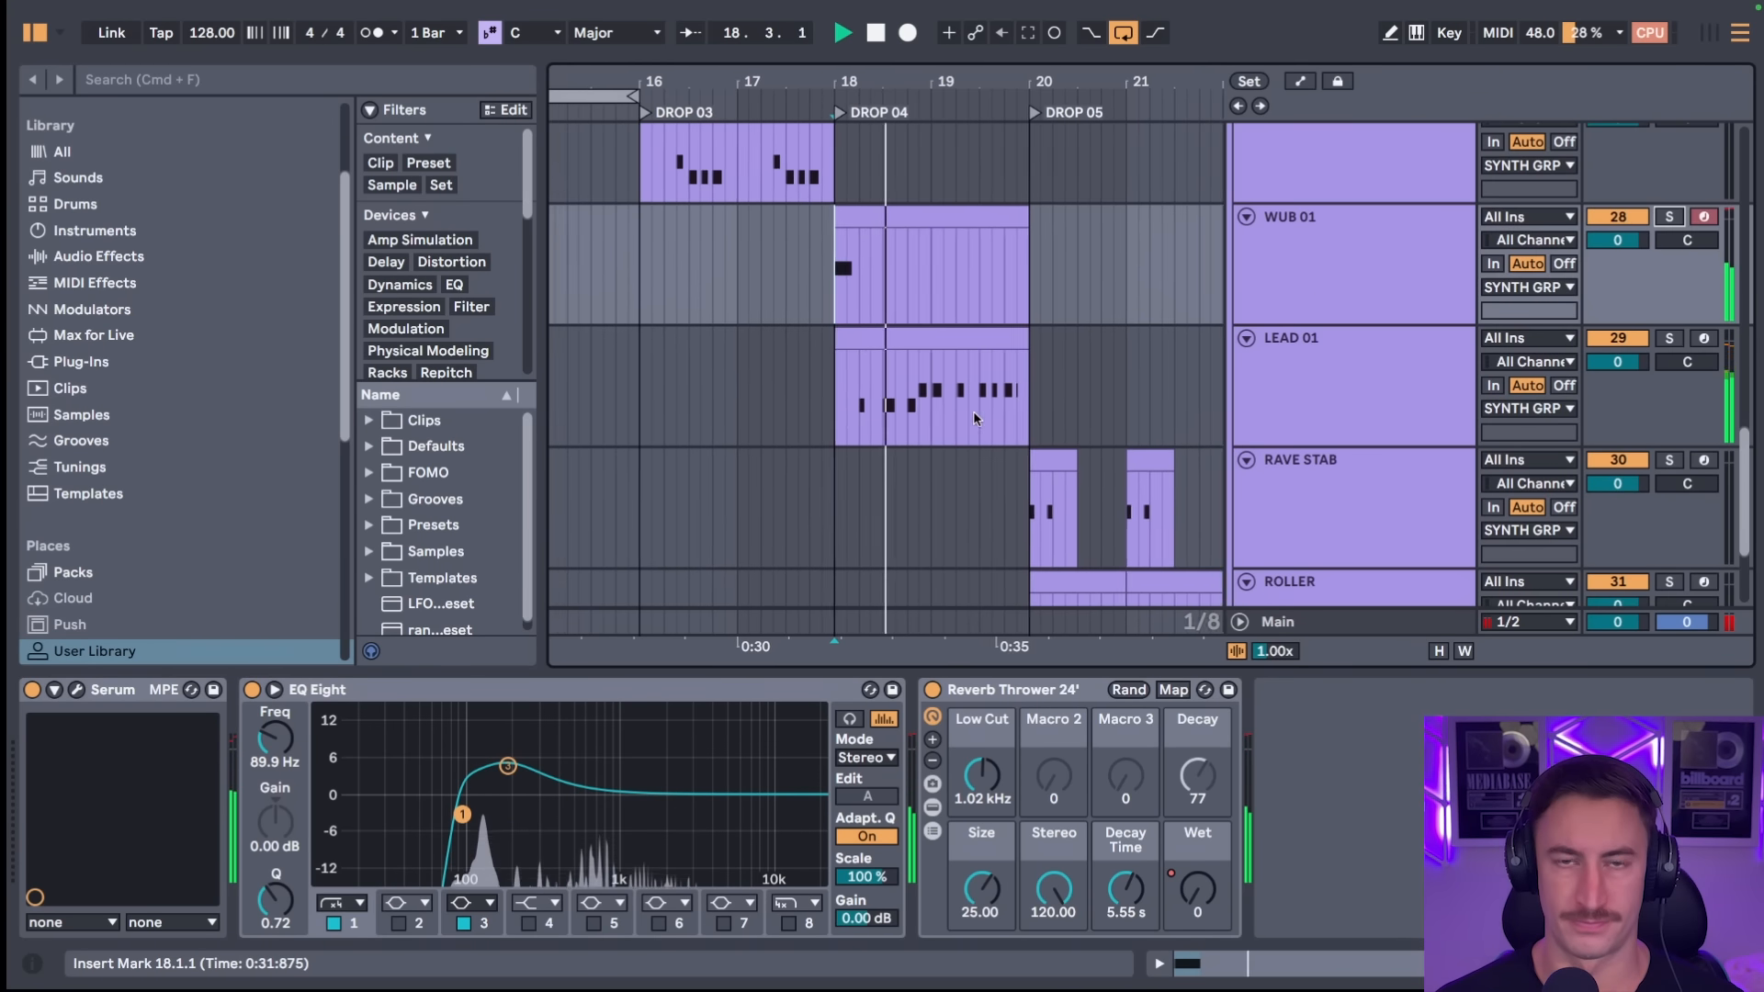
scroll(921, 386, left, 1)
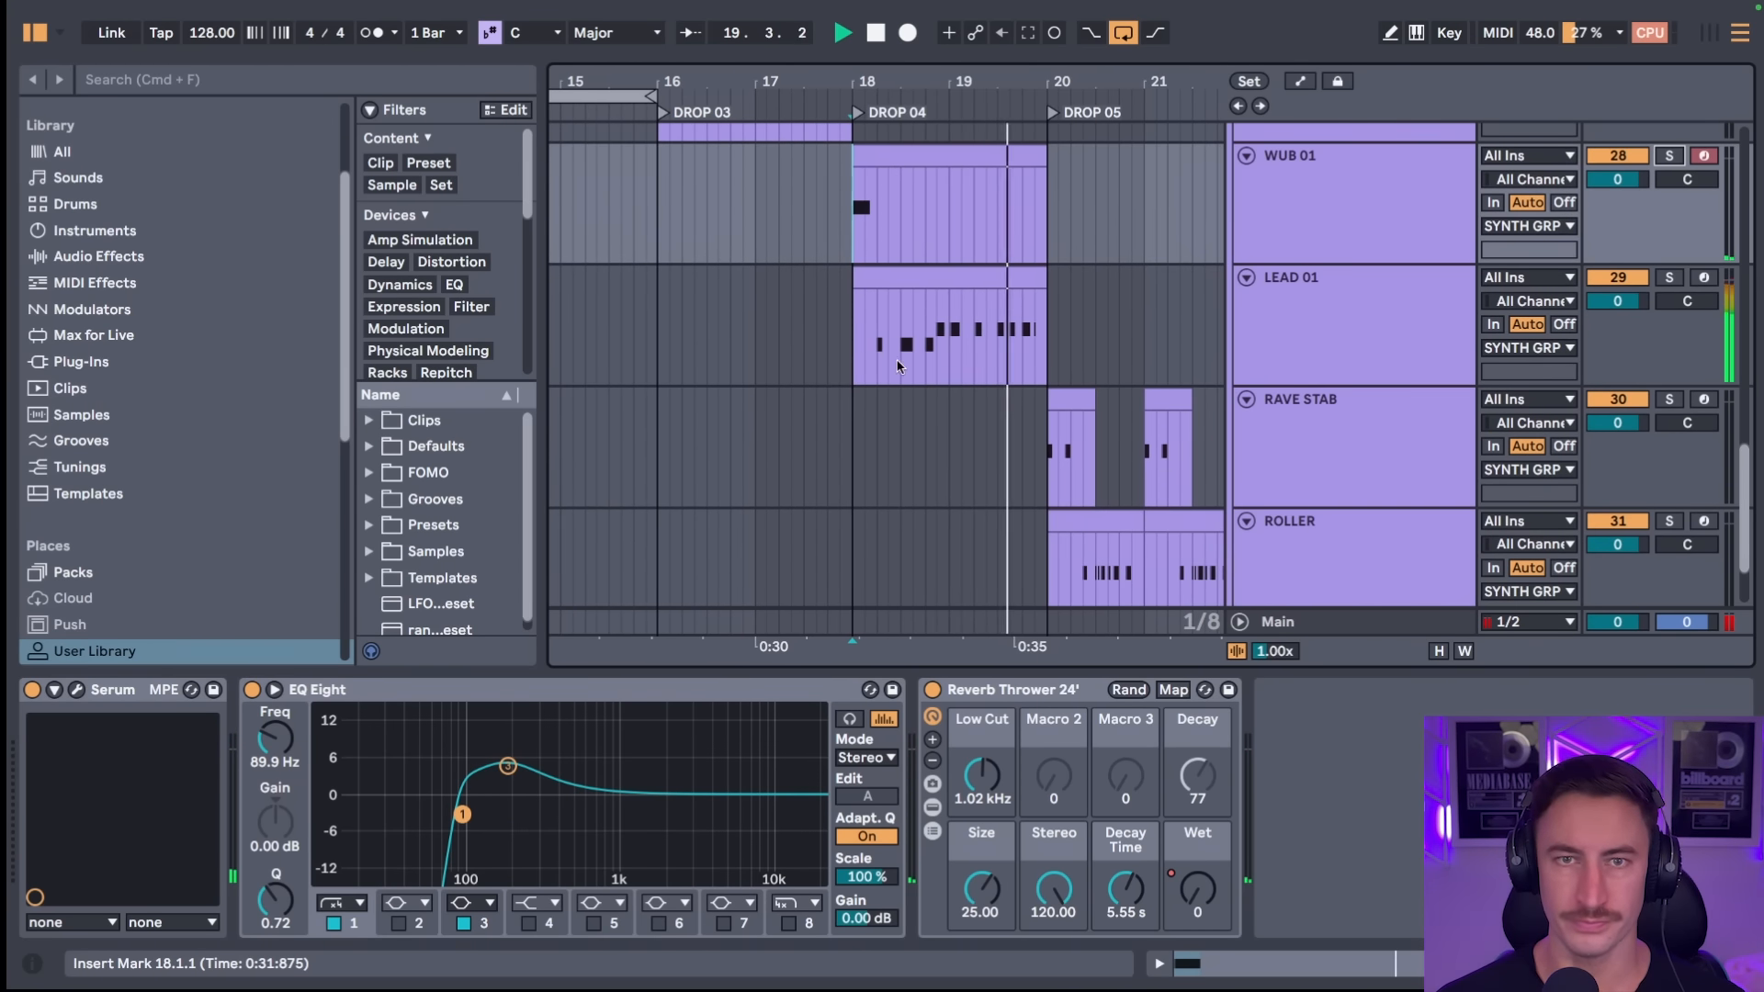
- Place the insert mark at 18.2.1 in LEAD 01's clip, solo the track, and play its part
click(877, 357)
key(space)
click(1379, 350)
key(s)
key(space)
key(space)
- Open LEAD 01's Serum patch and inspect its oscillators and effects rack while the part plays
click(76, 690)
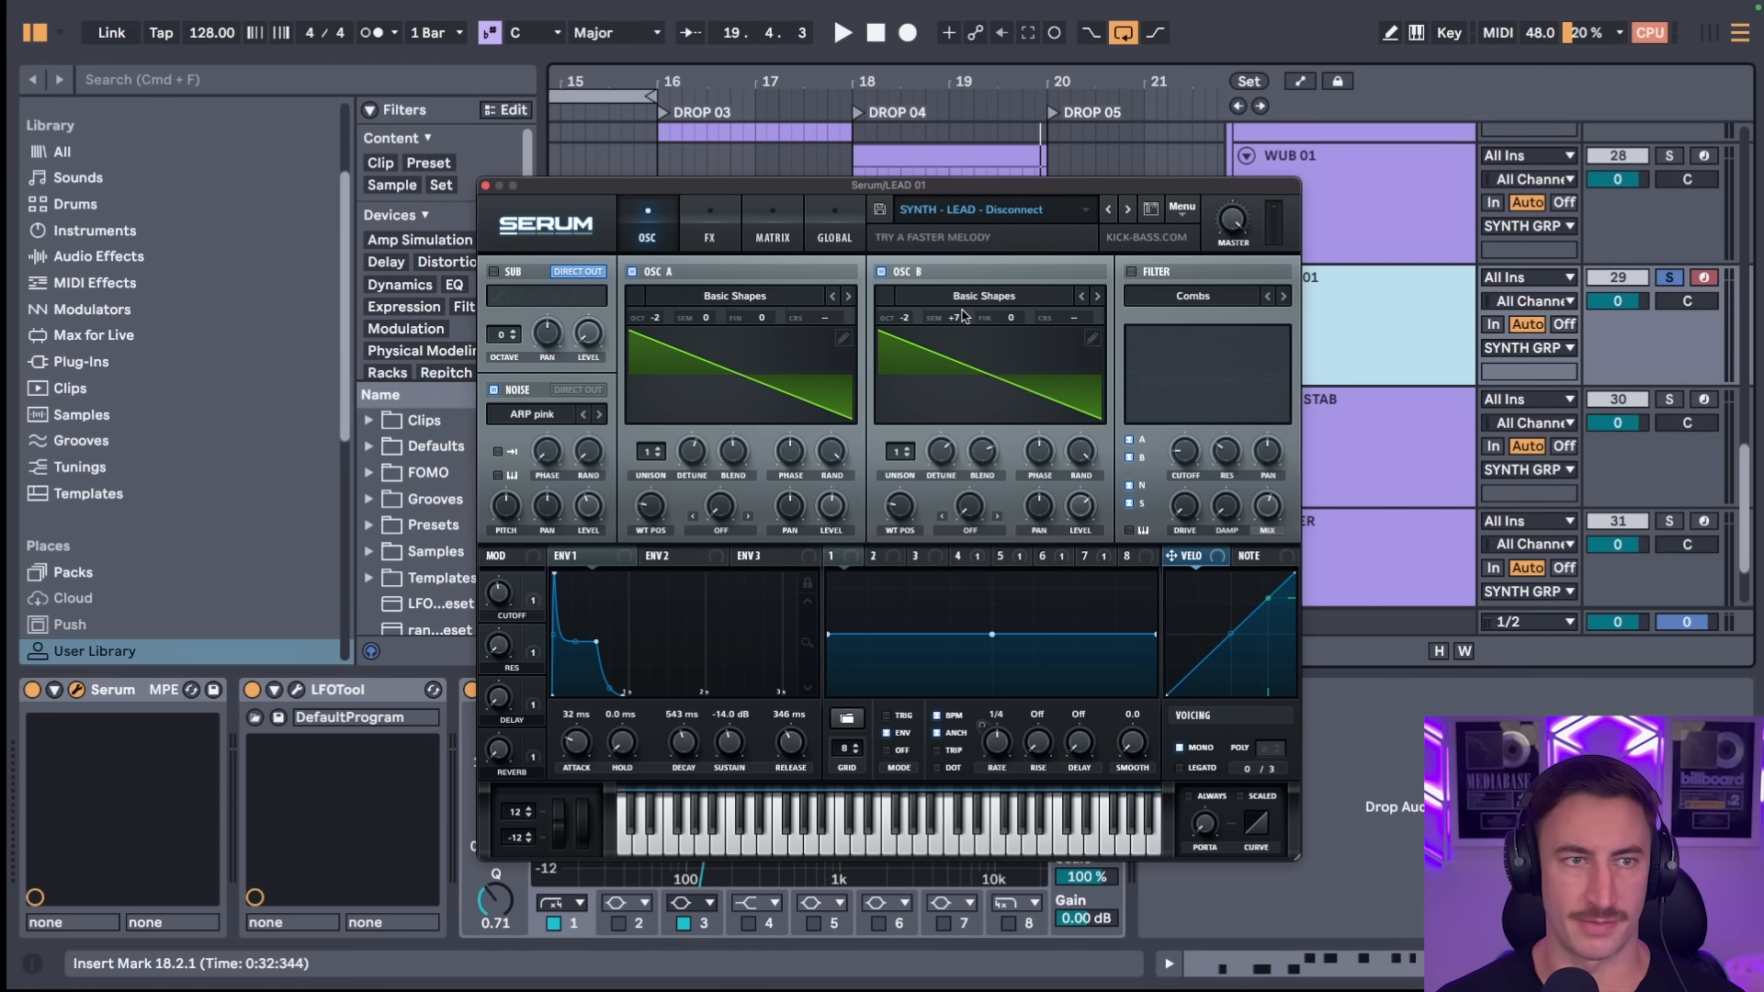
key(space)
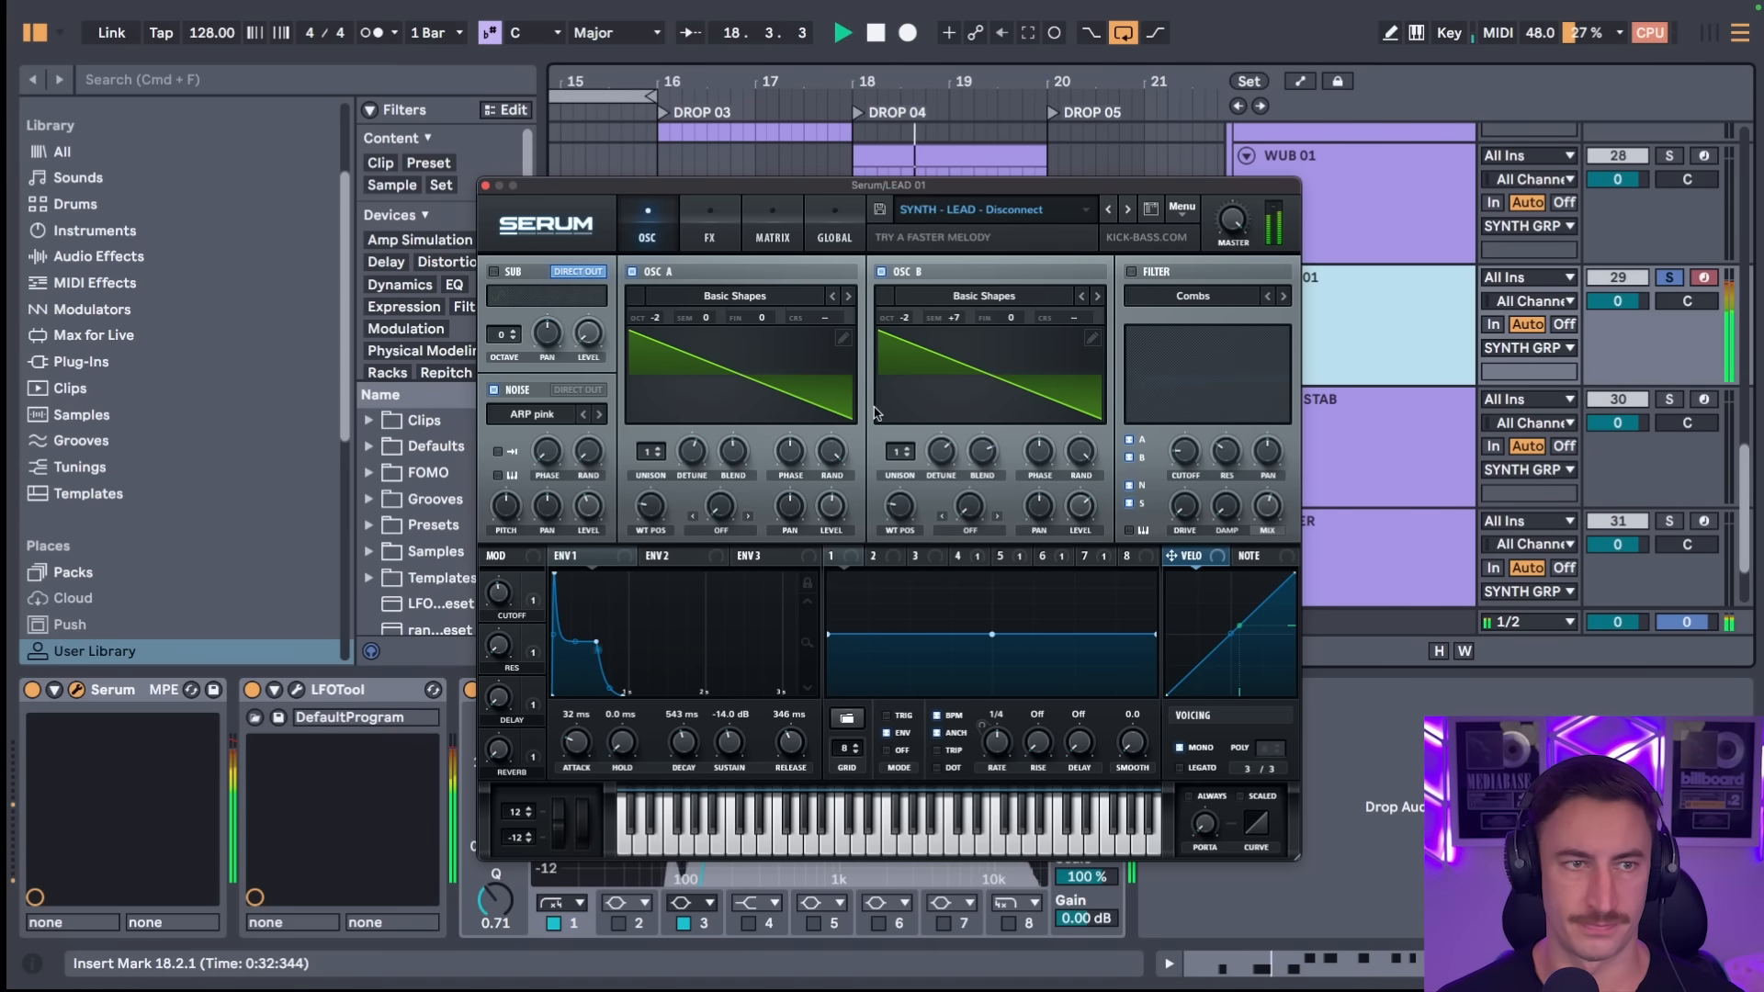
click(684, 243)
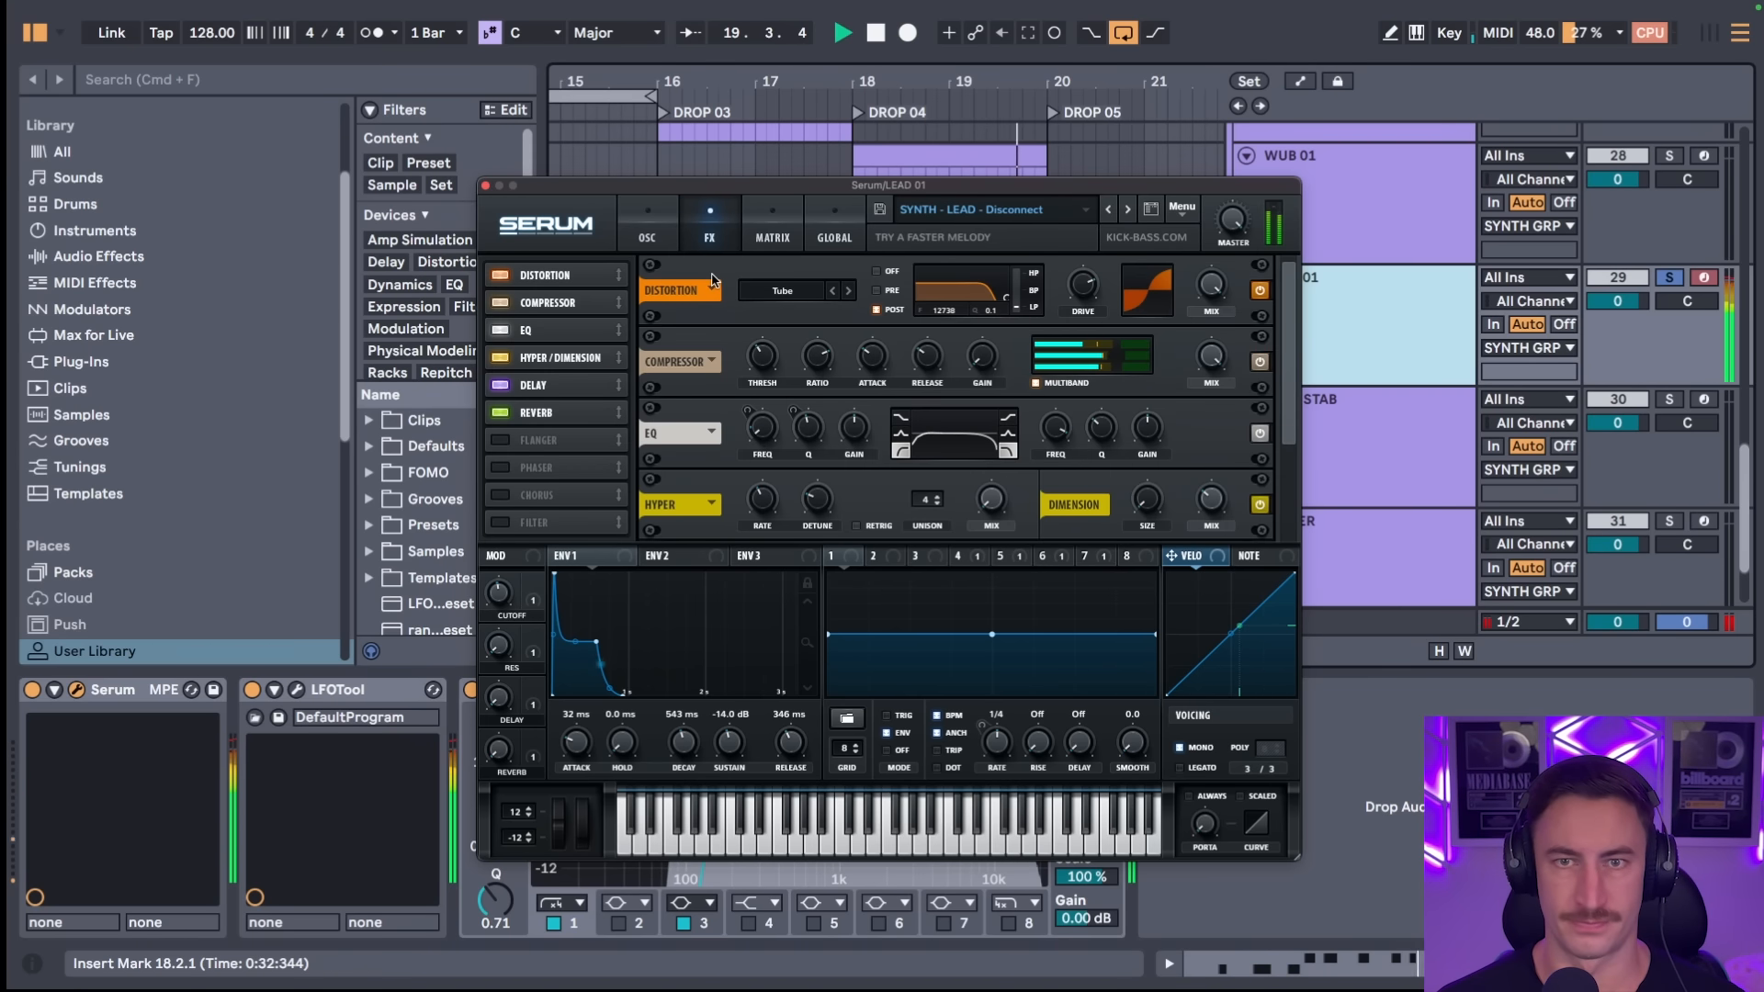
key(space)
- Audition LEAD 01 with oscillator B's semitone offset at 0, and restore the offset to +7 for comparison
click(669, 244)
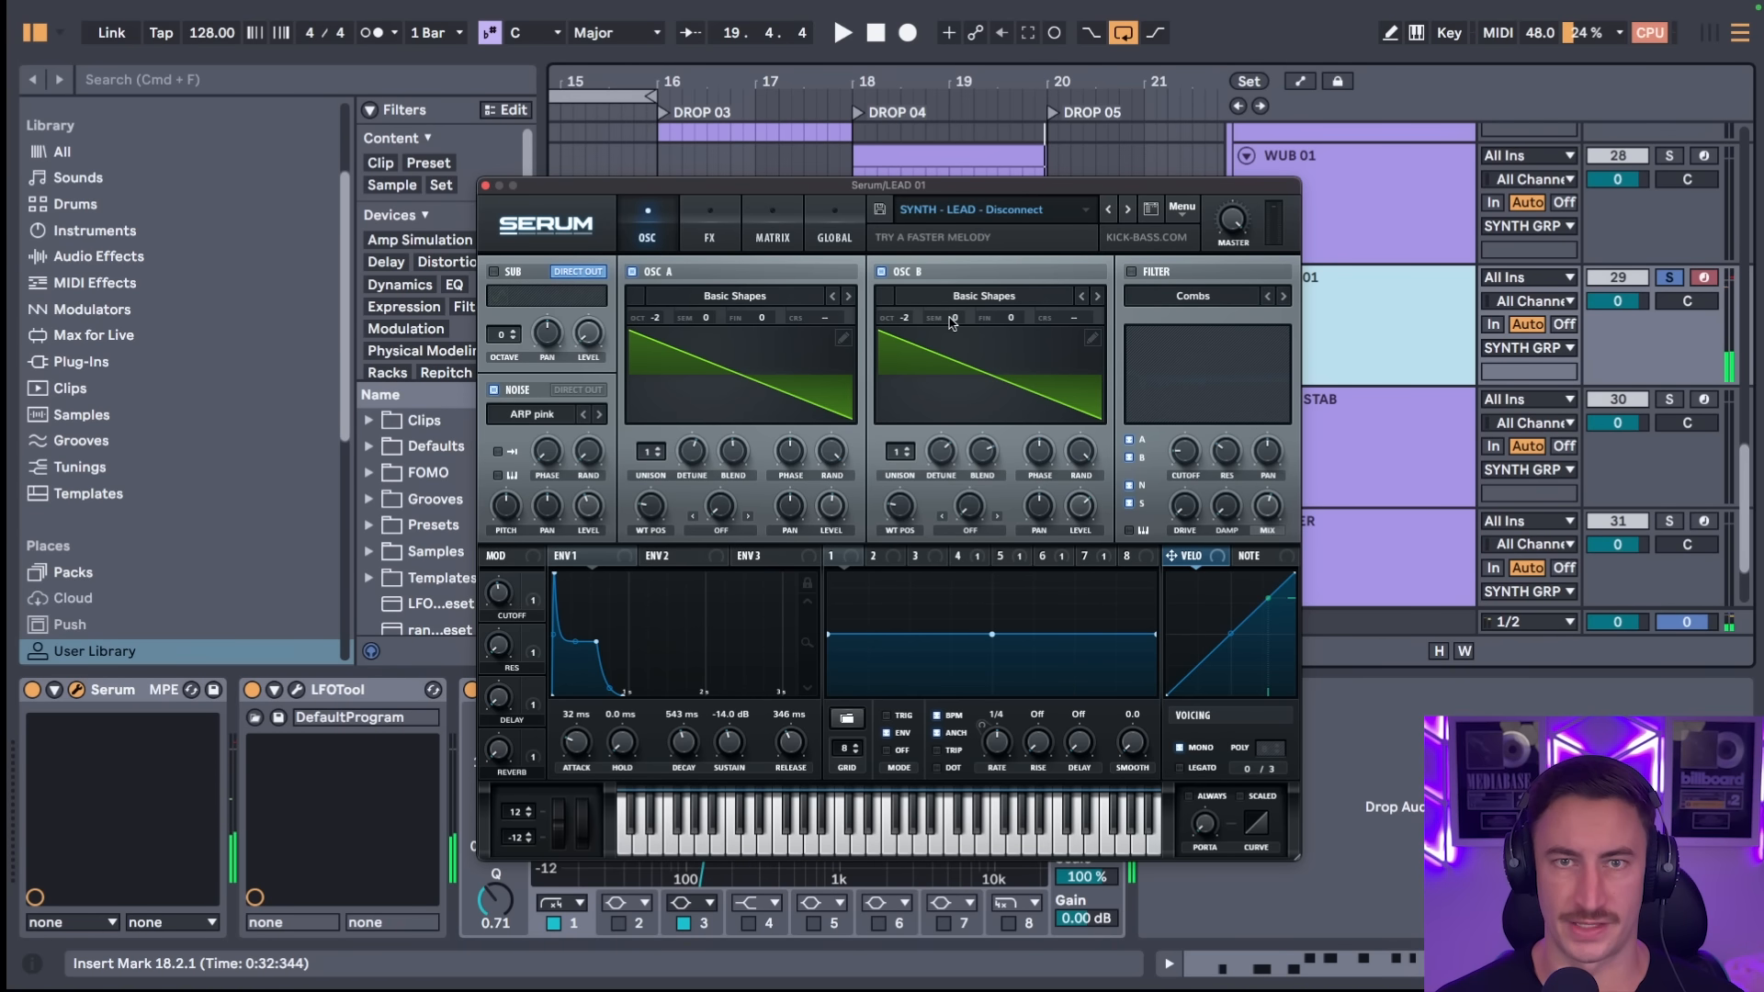
key(space)
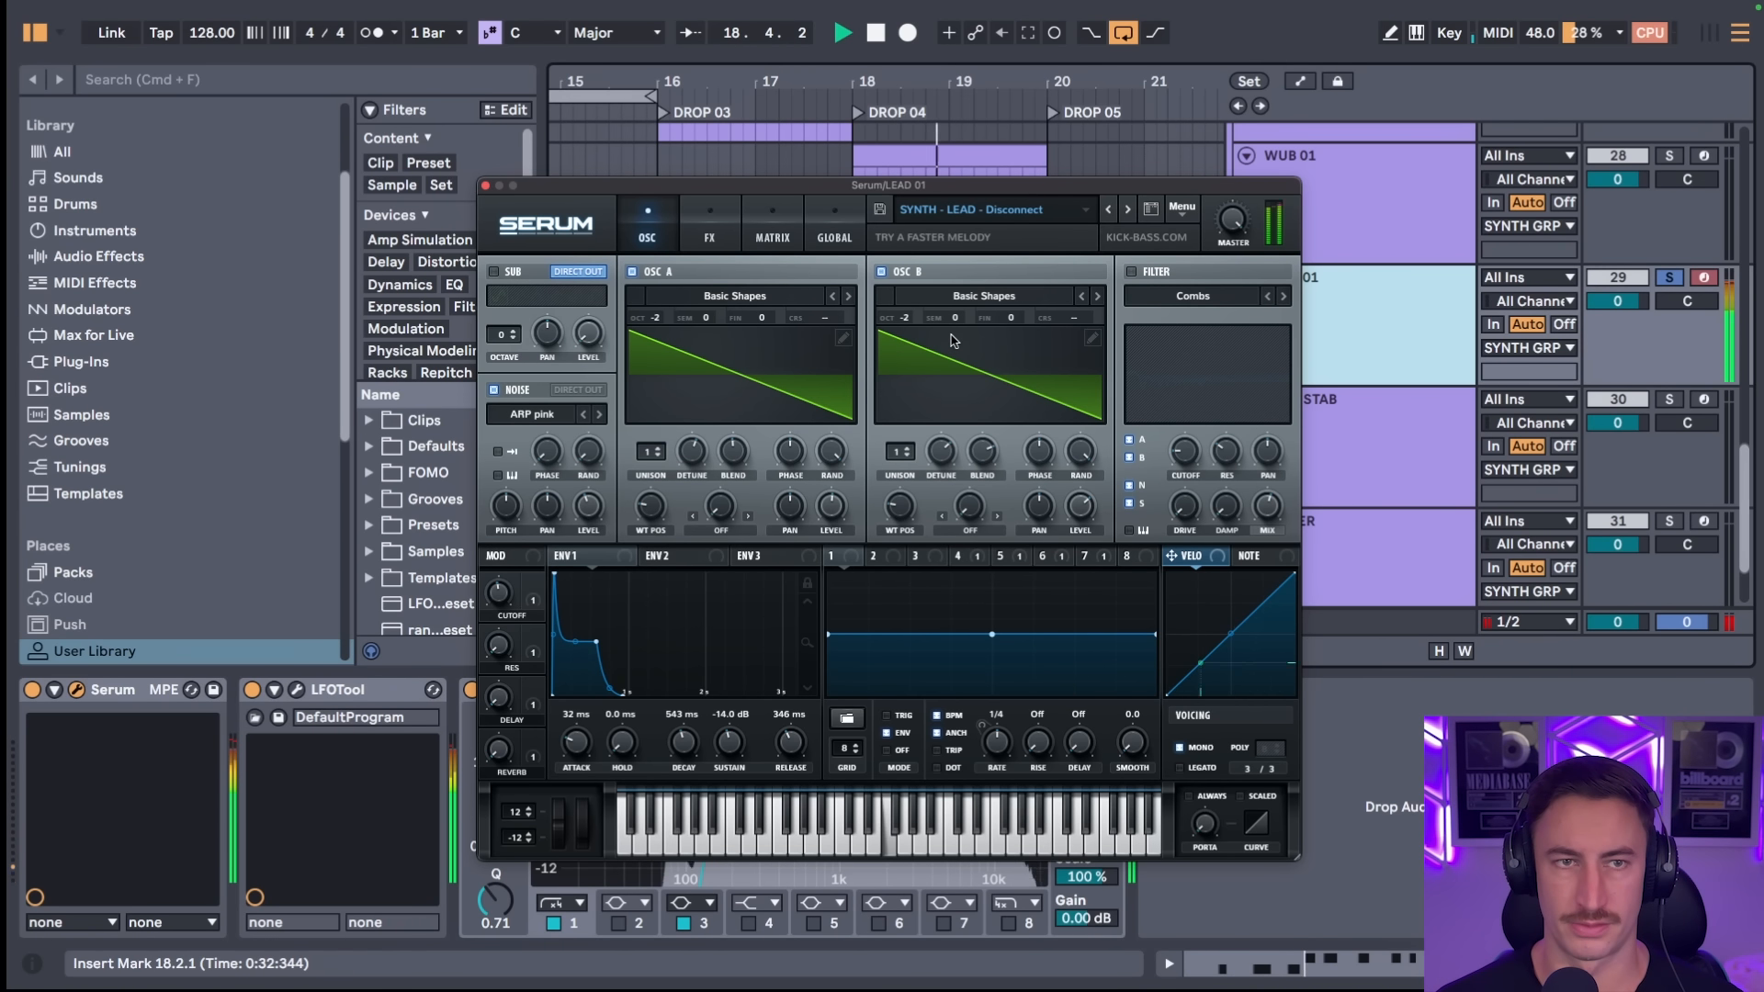
drag(956, 318, 970, 276)
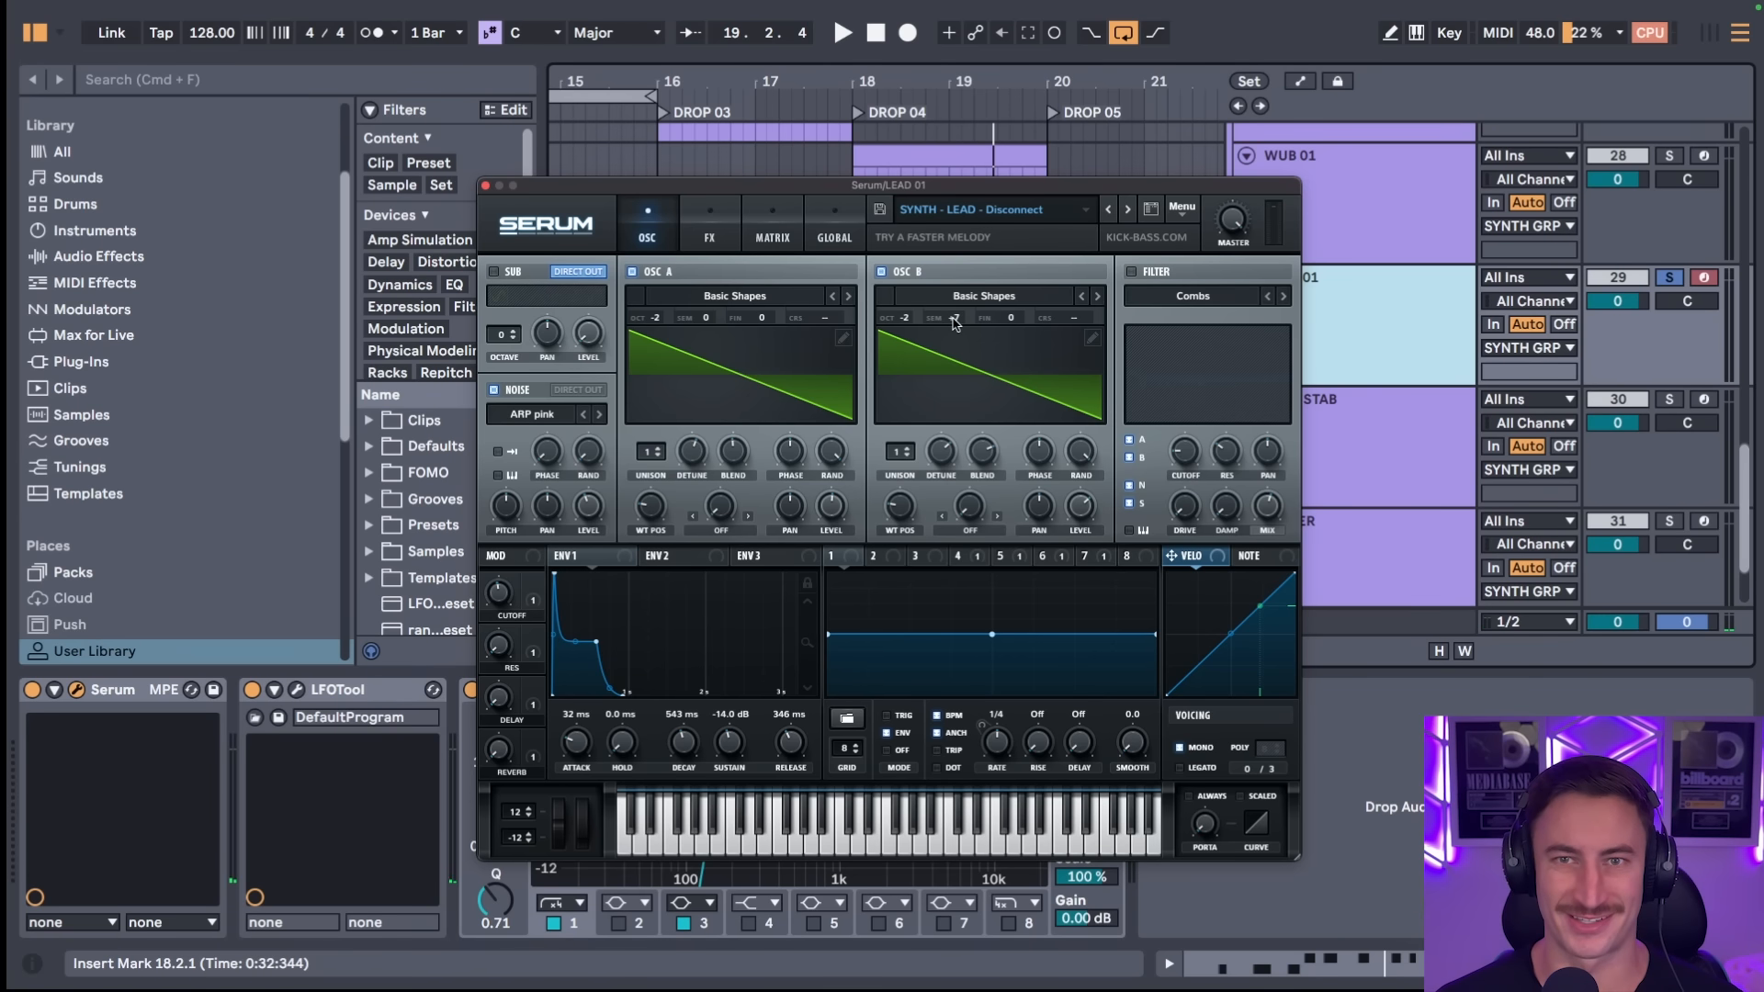
key(space)
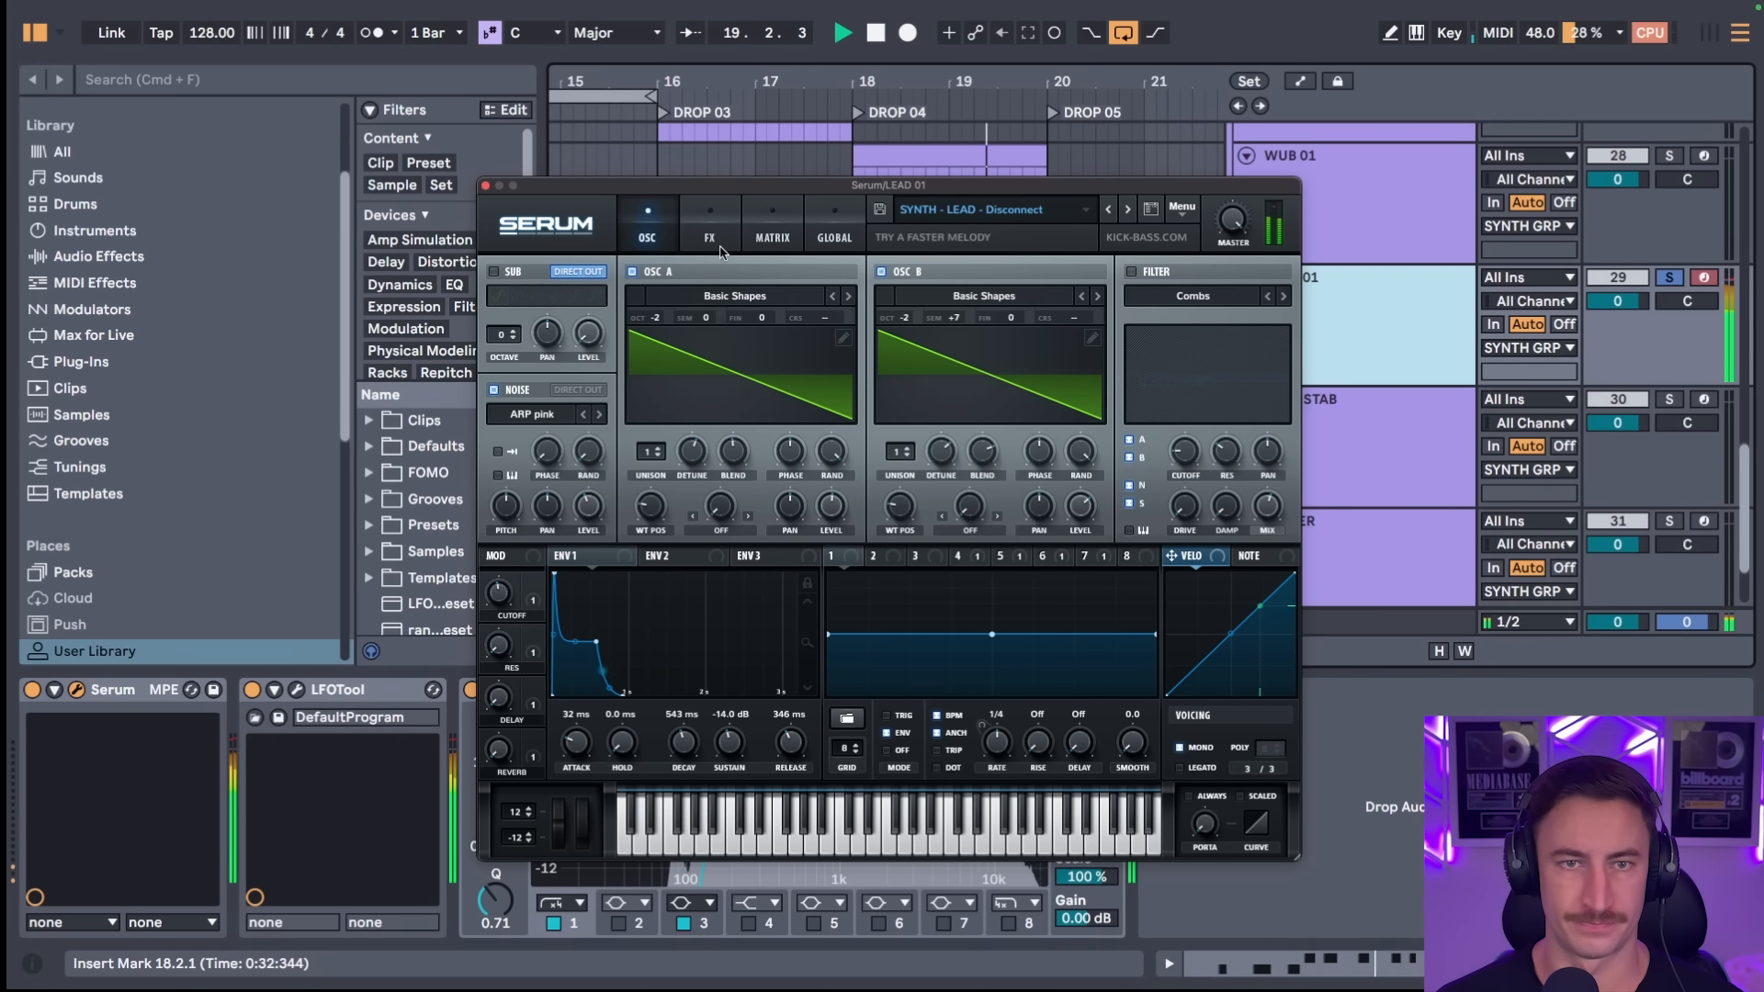
- Stop playback and examine the ARP pink noise oscillator in LEAD 01's Serum patch
key(space)
click(713, 237)
click(613, 236)
click(646, 223)
click(649, 222)
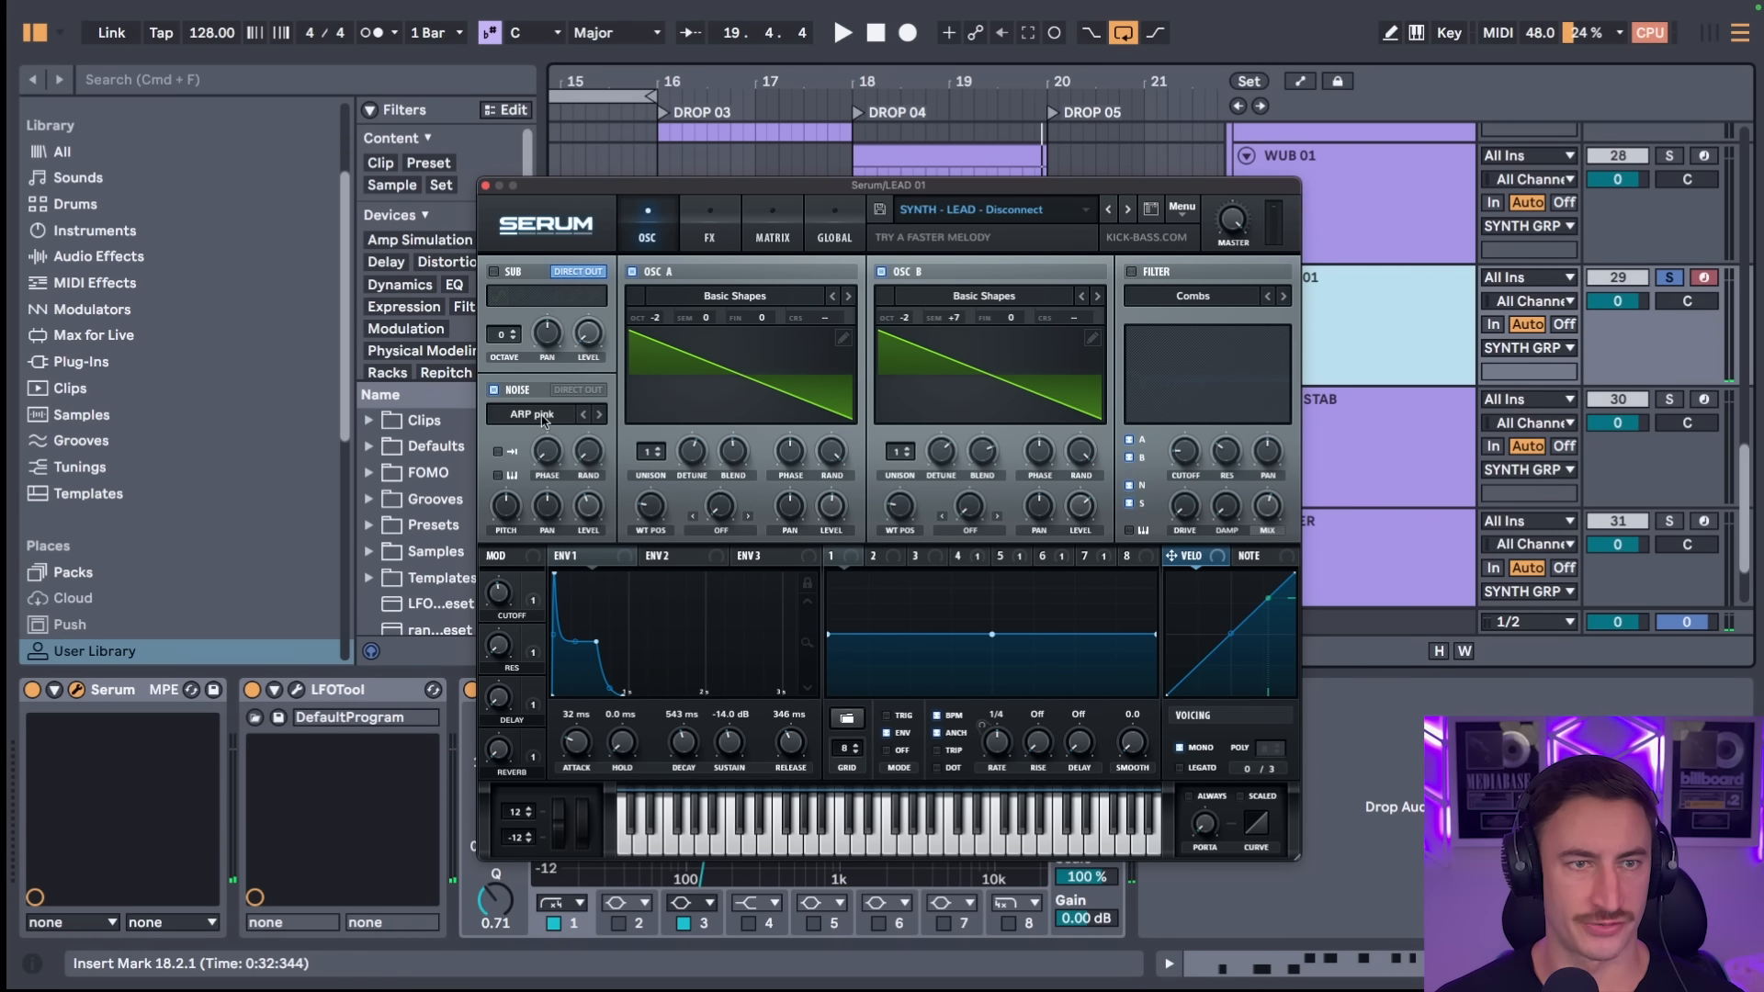
- Review LEAD 01's Serum effects, close the patch, and point out LFOTool and EQ Eight in its device chain
click(712, 241)
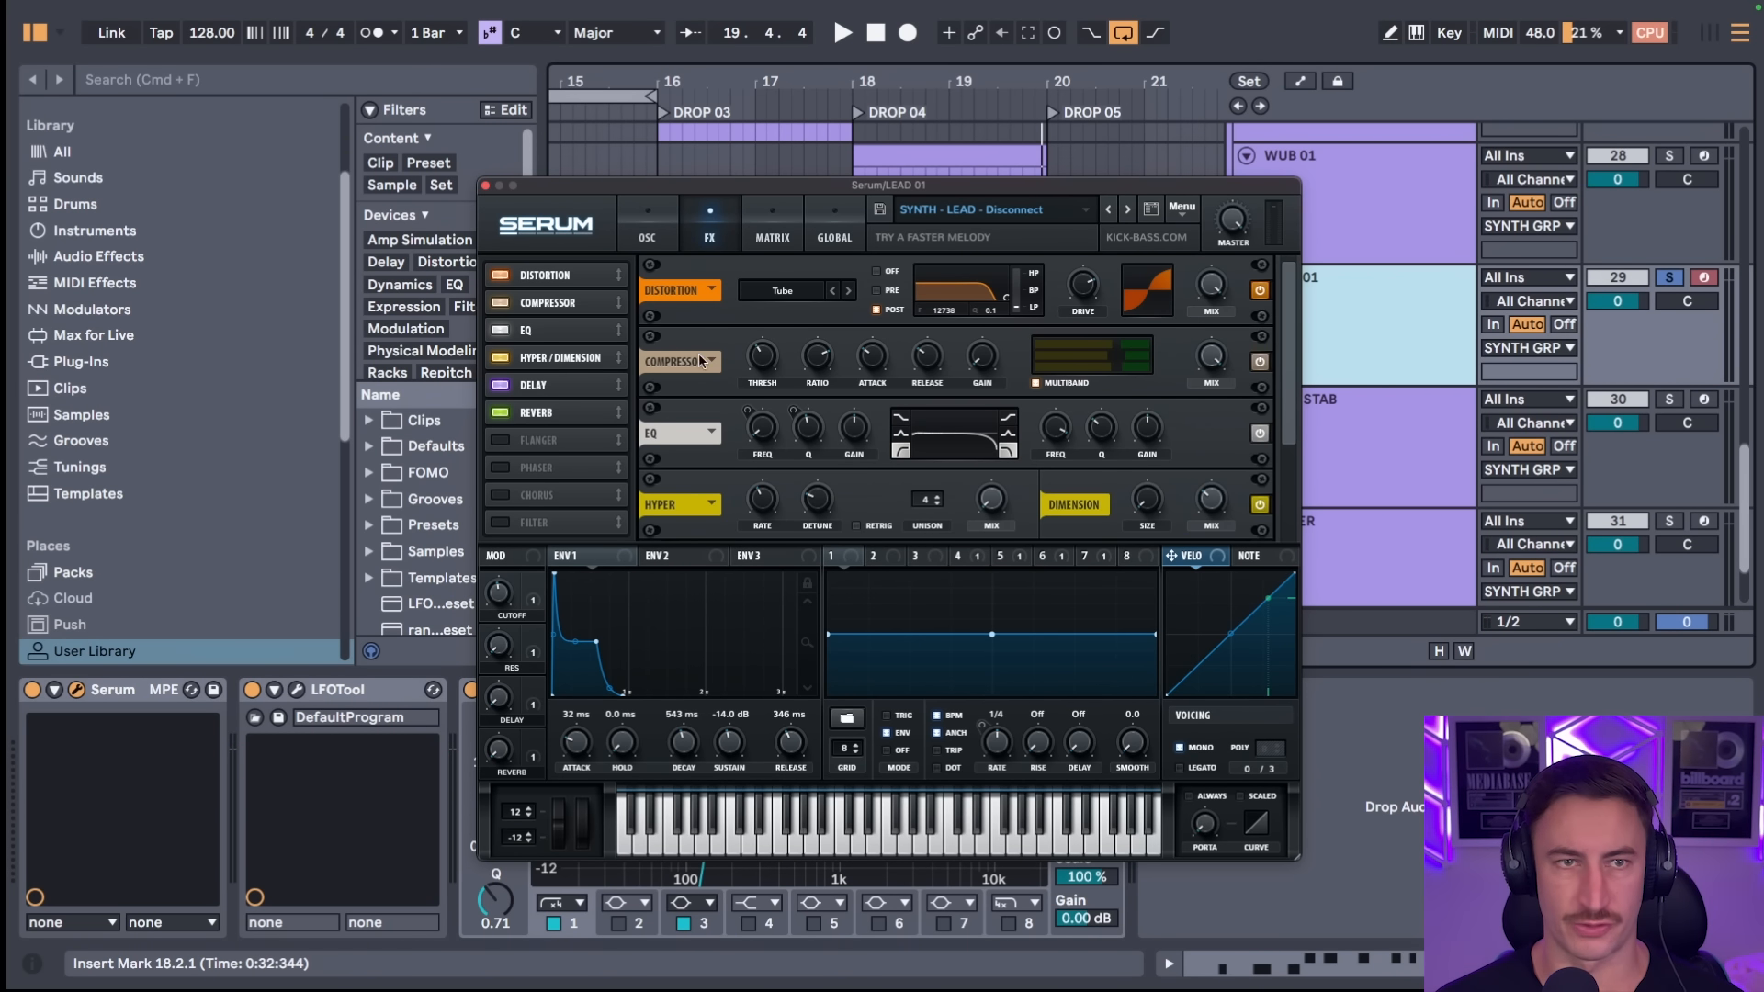
click(485, 186)
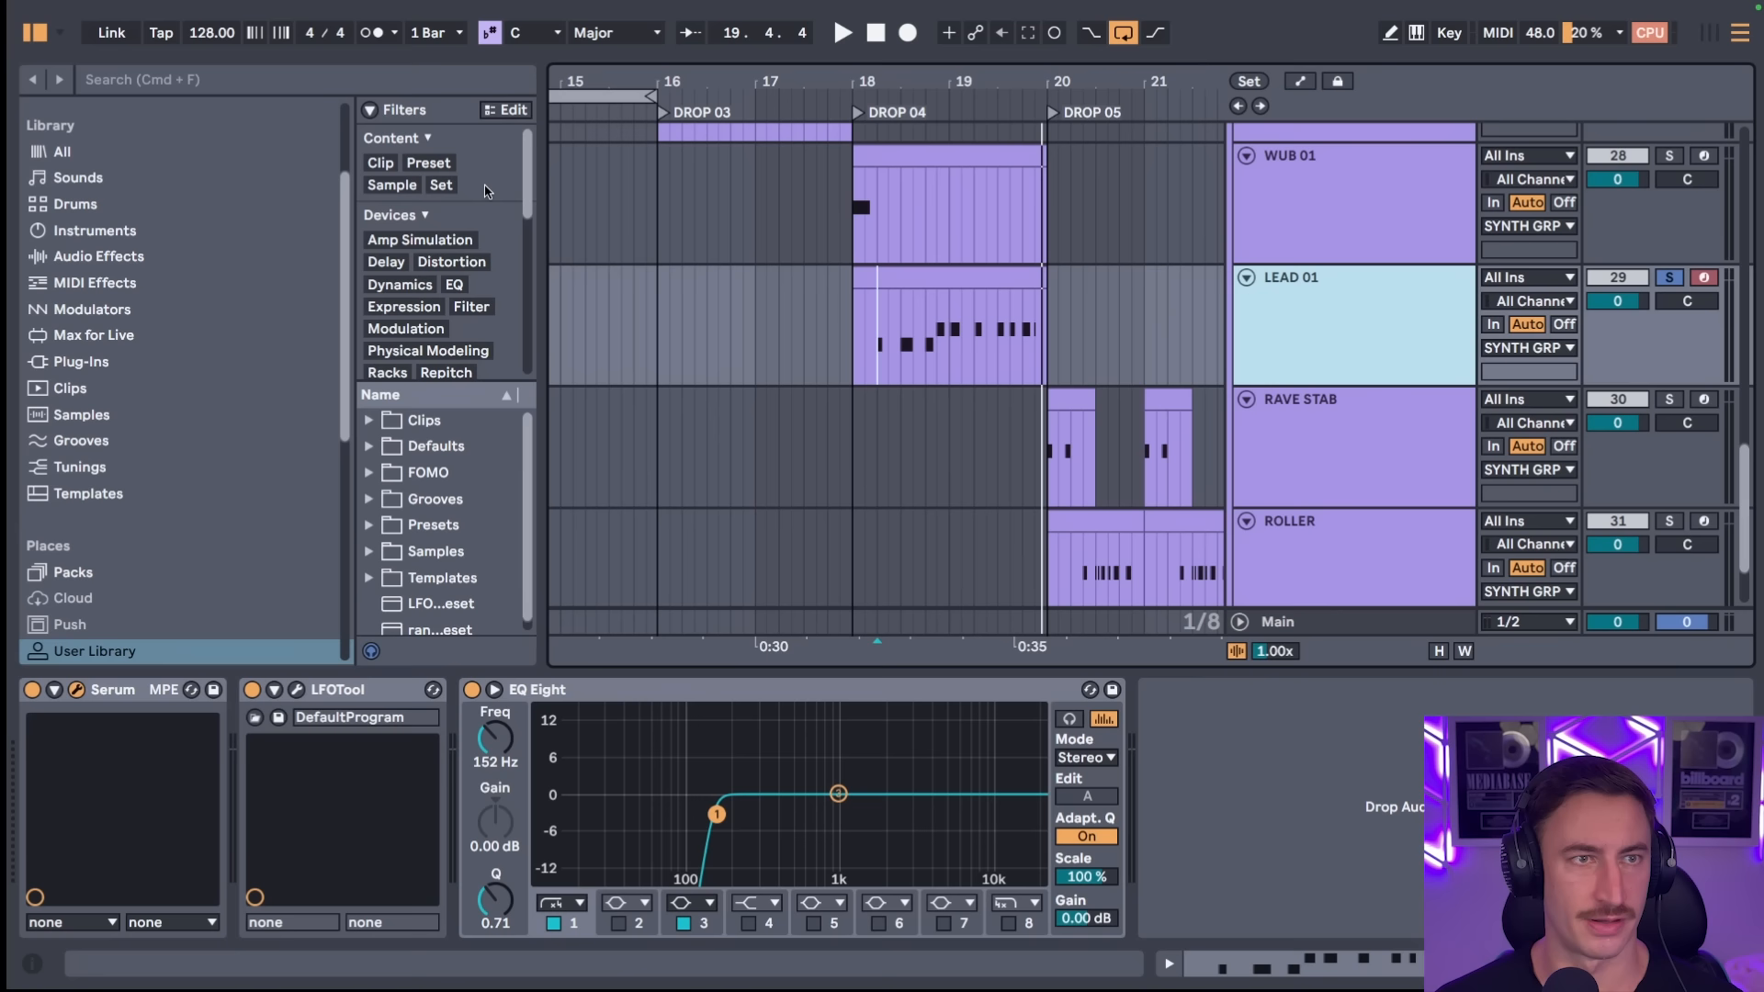
click(361, 690)
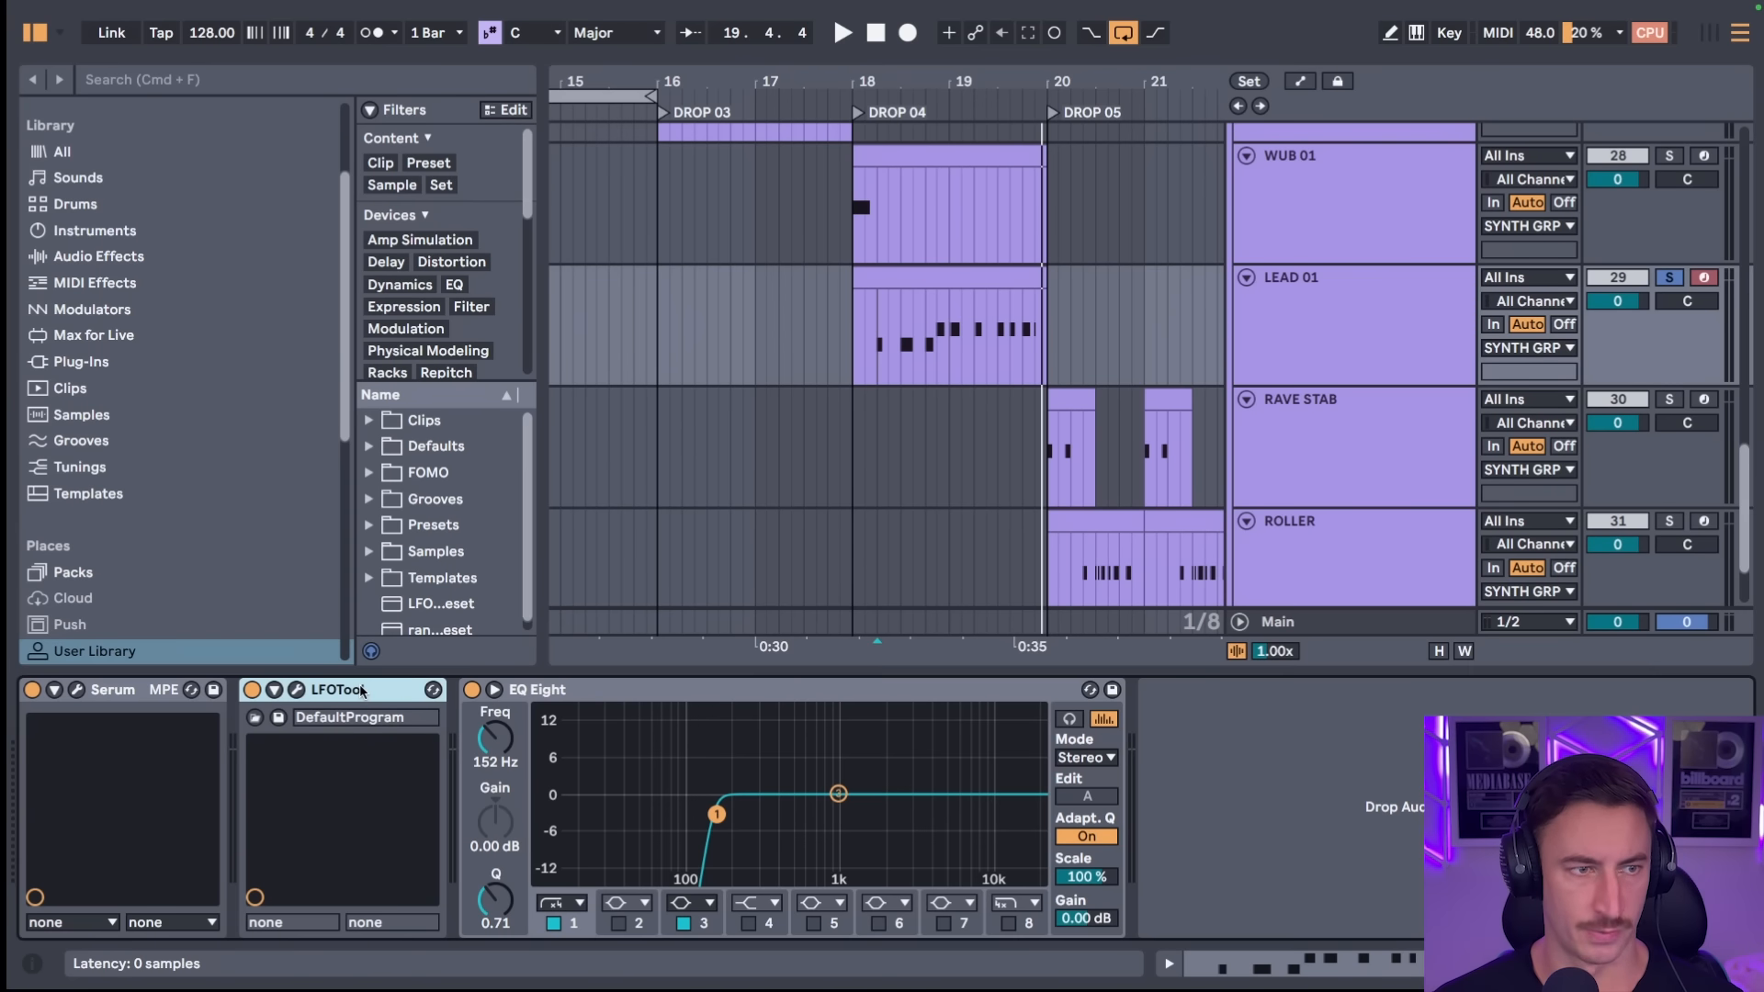
click(578, 692)
- Place the insert mark at 20.1.1 and play DROP 05 with all tracks audible
click(843, 265)
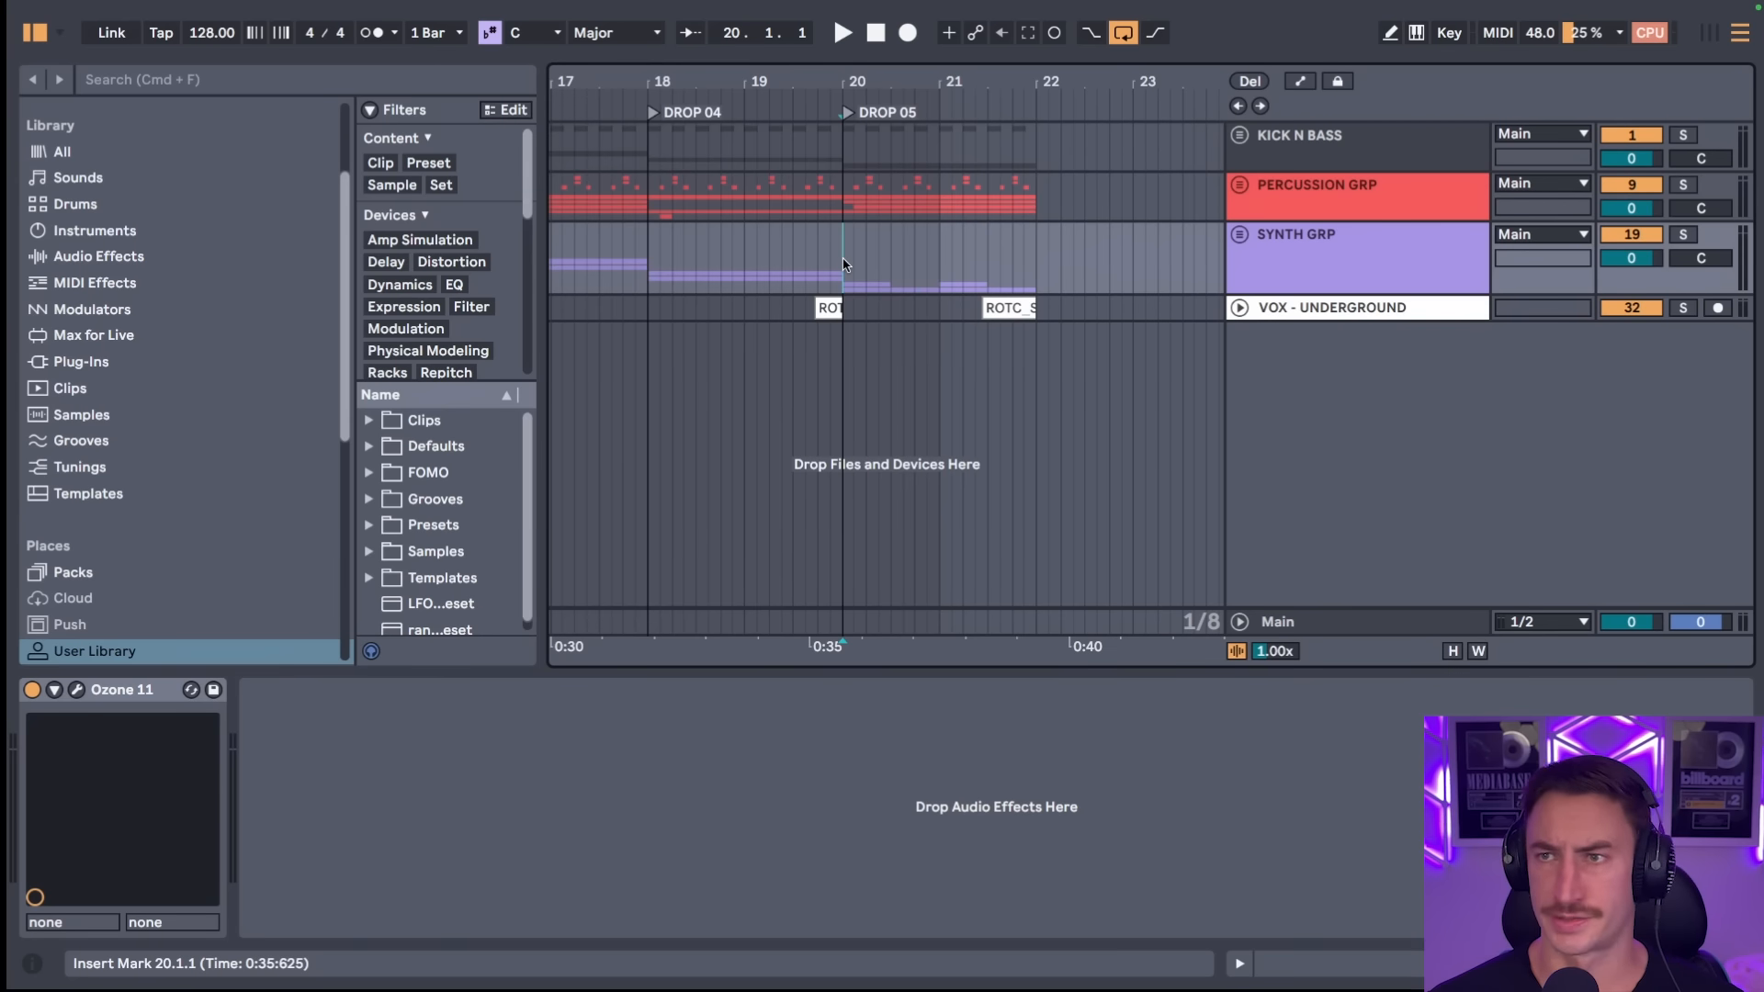
key(space)
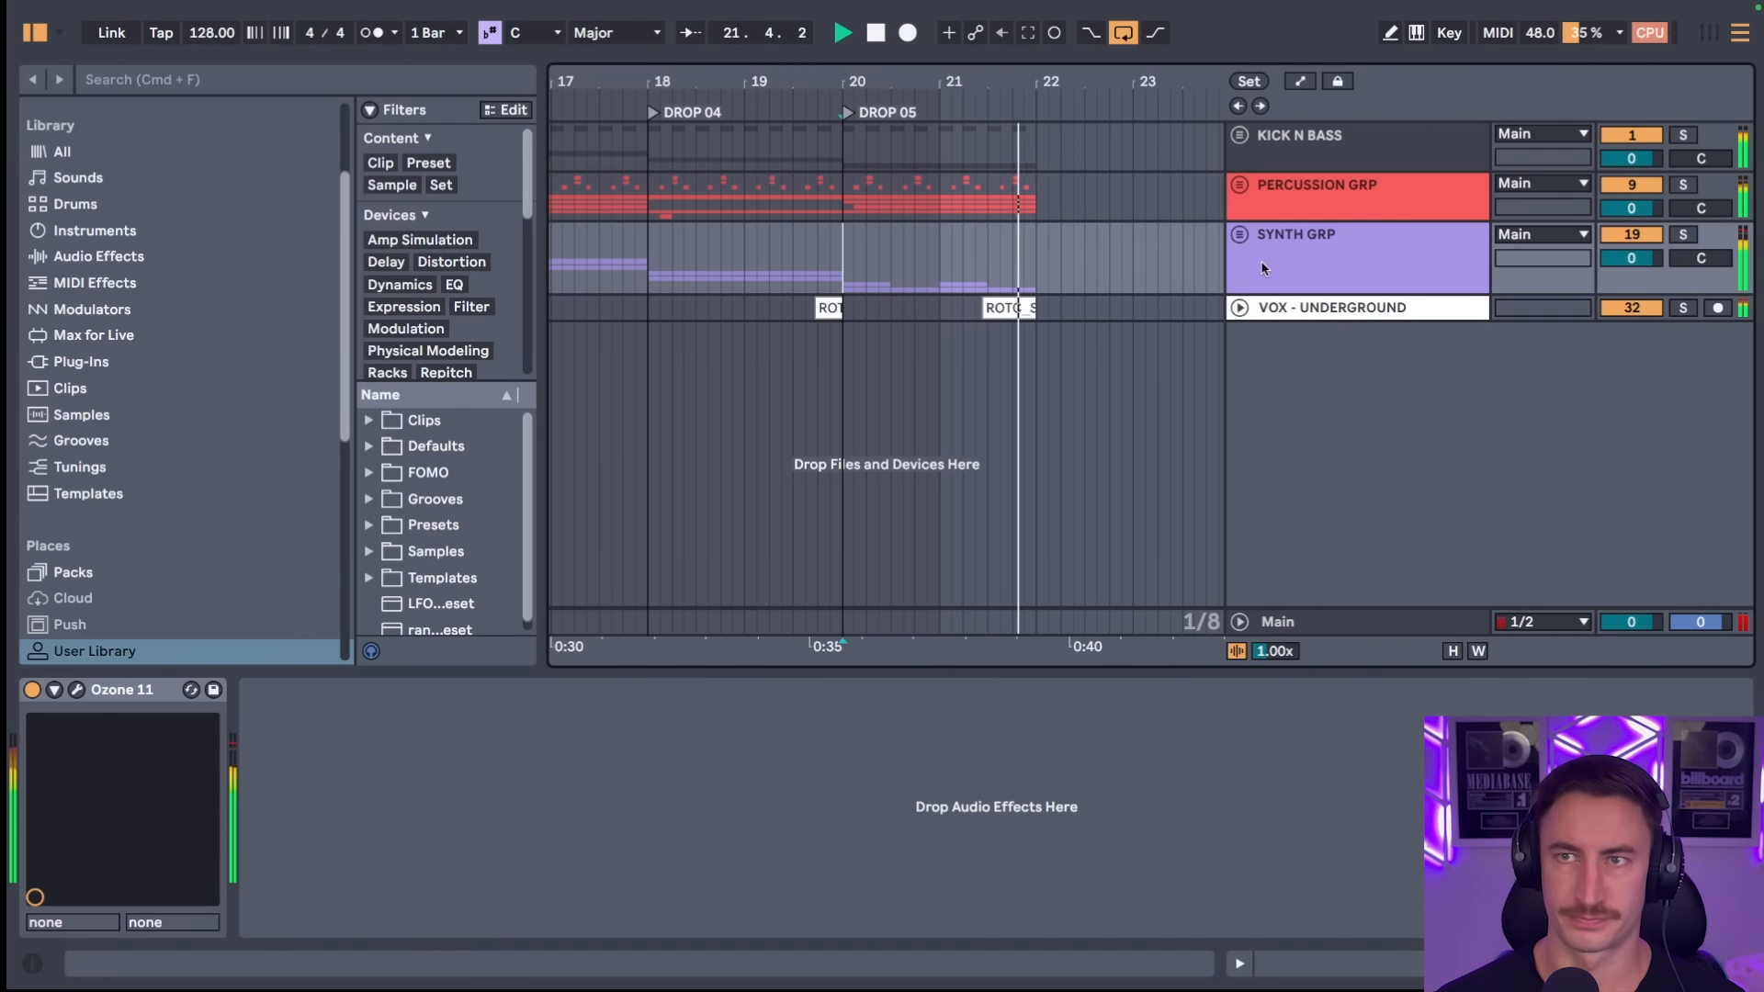
key(space)
- Unfold the KICK N BASS group and expand its ROLLING BASS track
click(1238, 165)
click(1239, 135)
scroll(1259, 413, down, 2)
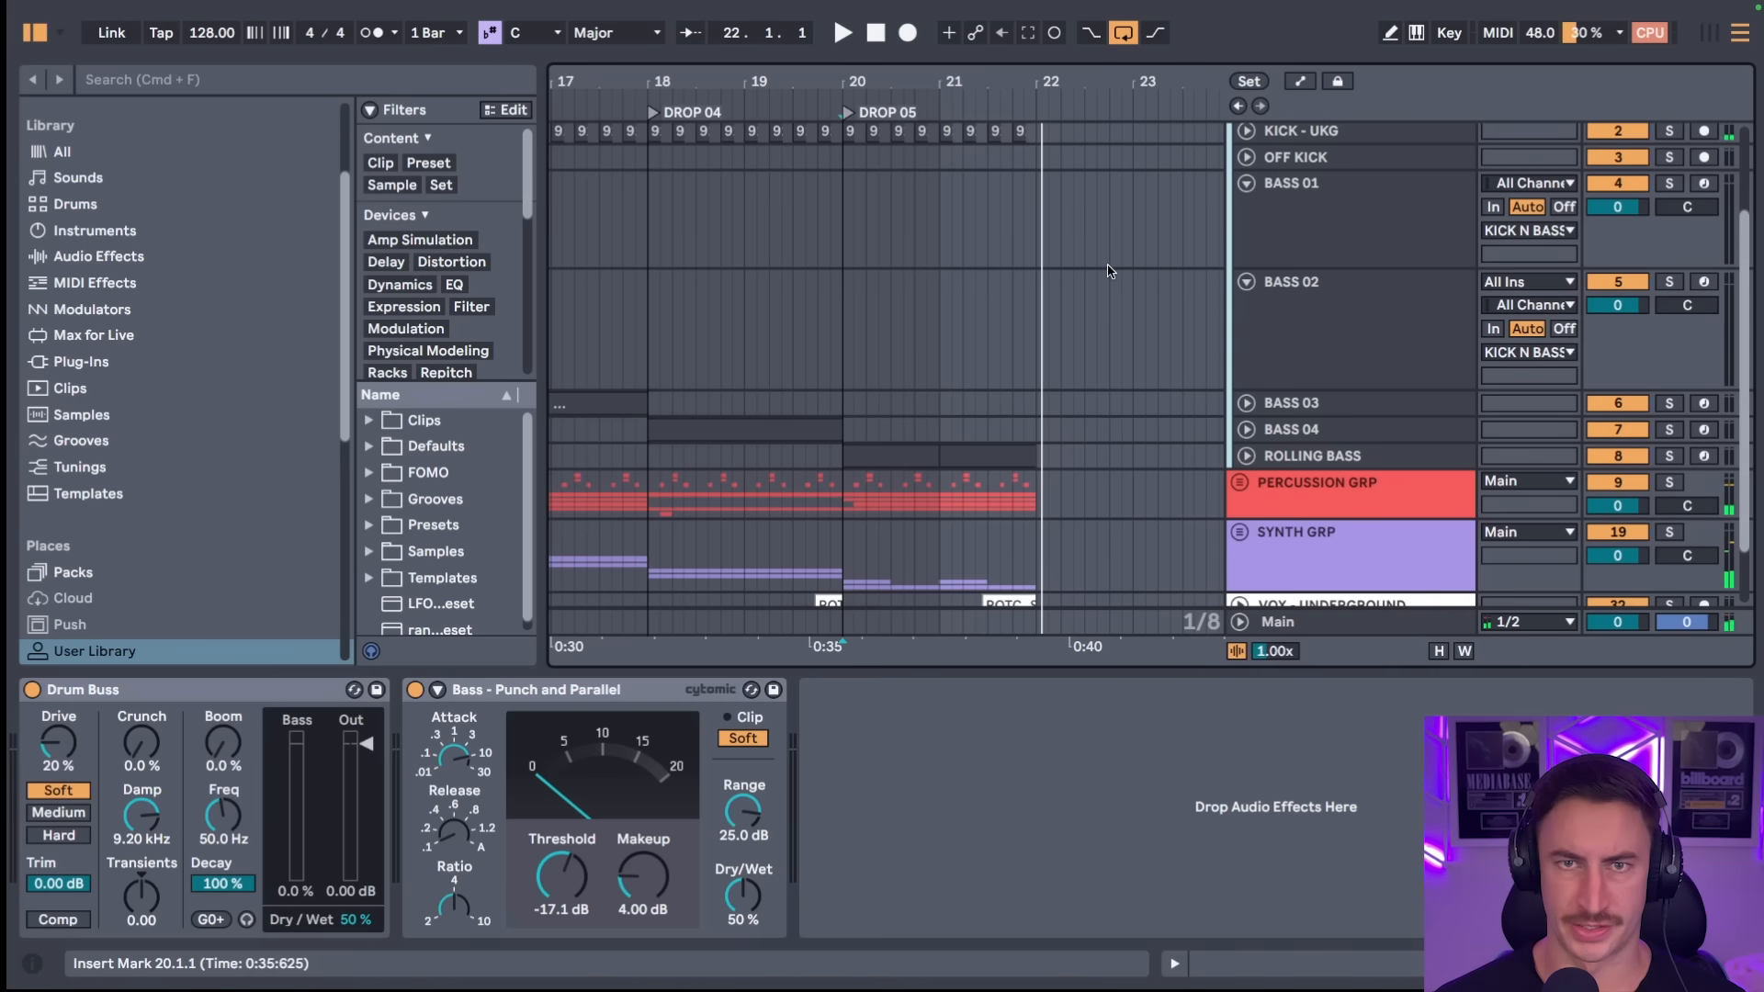
click(1265, 462)
click(1246, 456)
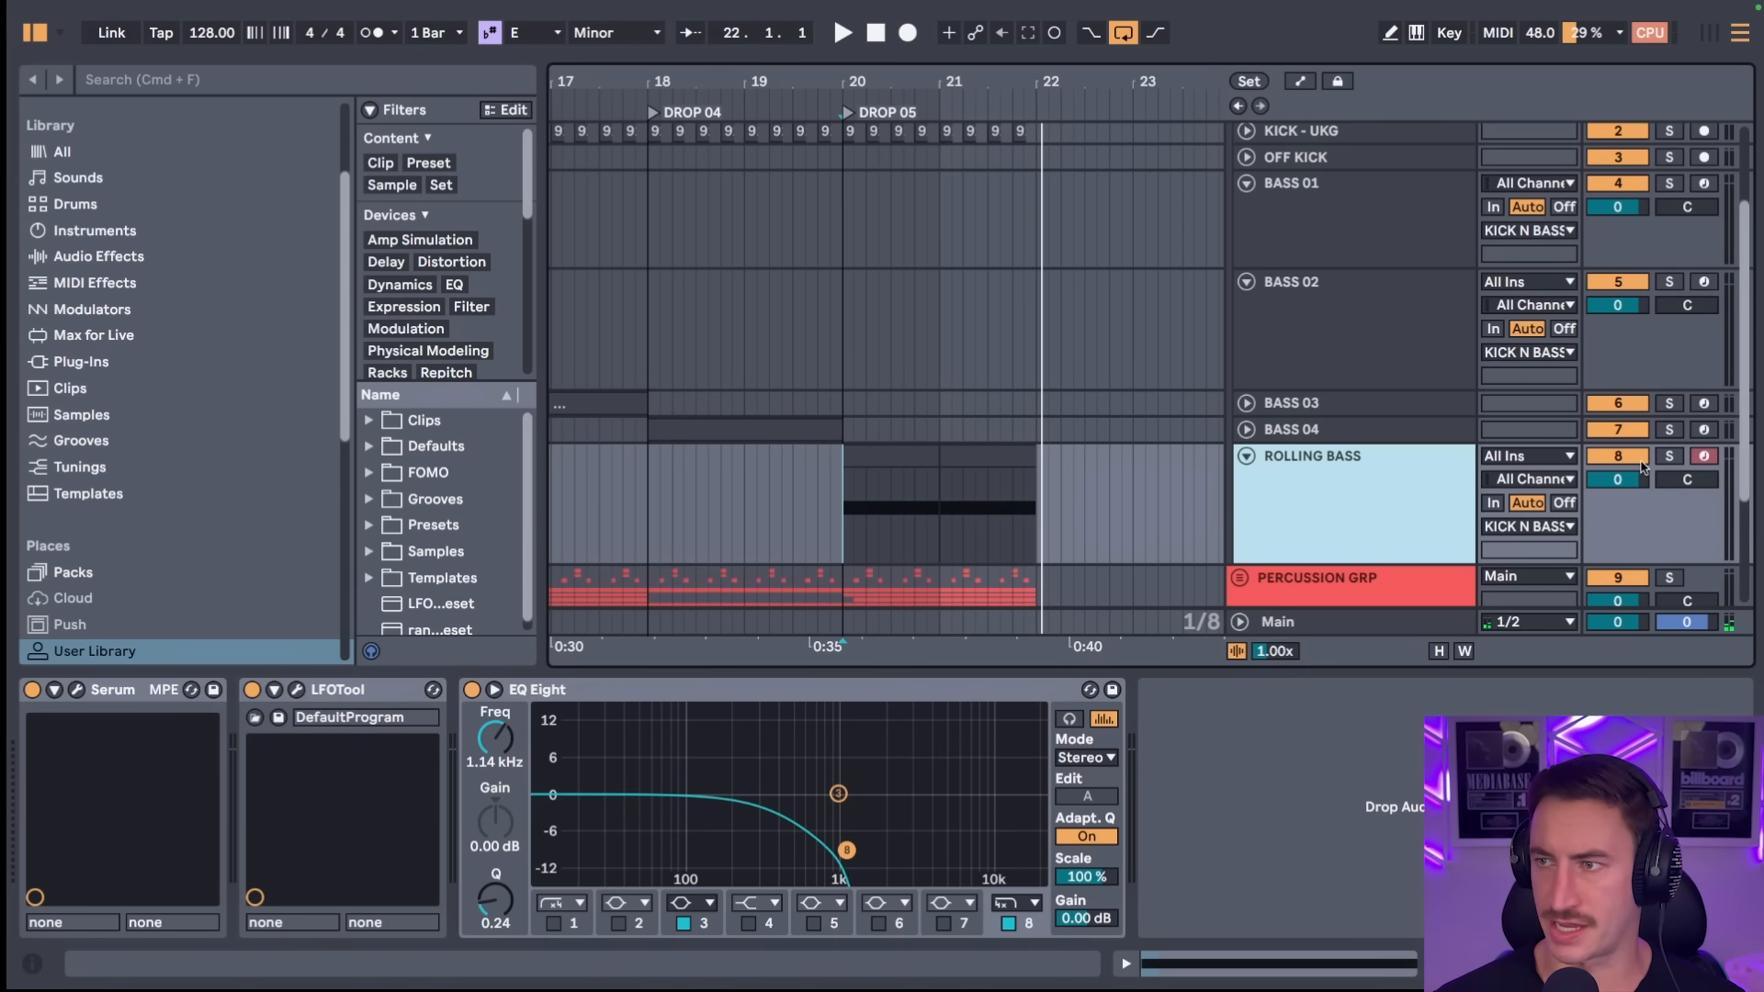
- Solo ROLLING BASS and play its part from 20.1.1
click(1669, 456)
key(space)
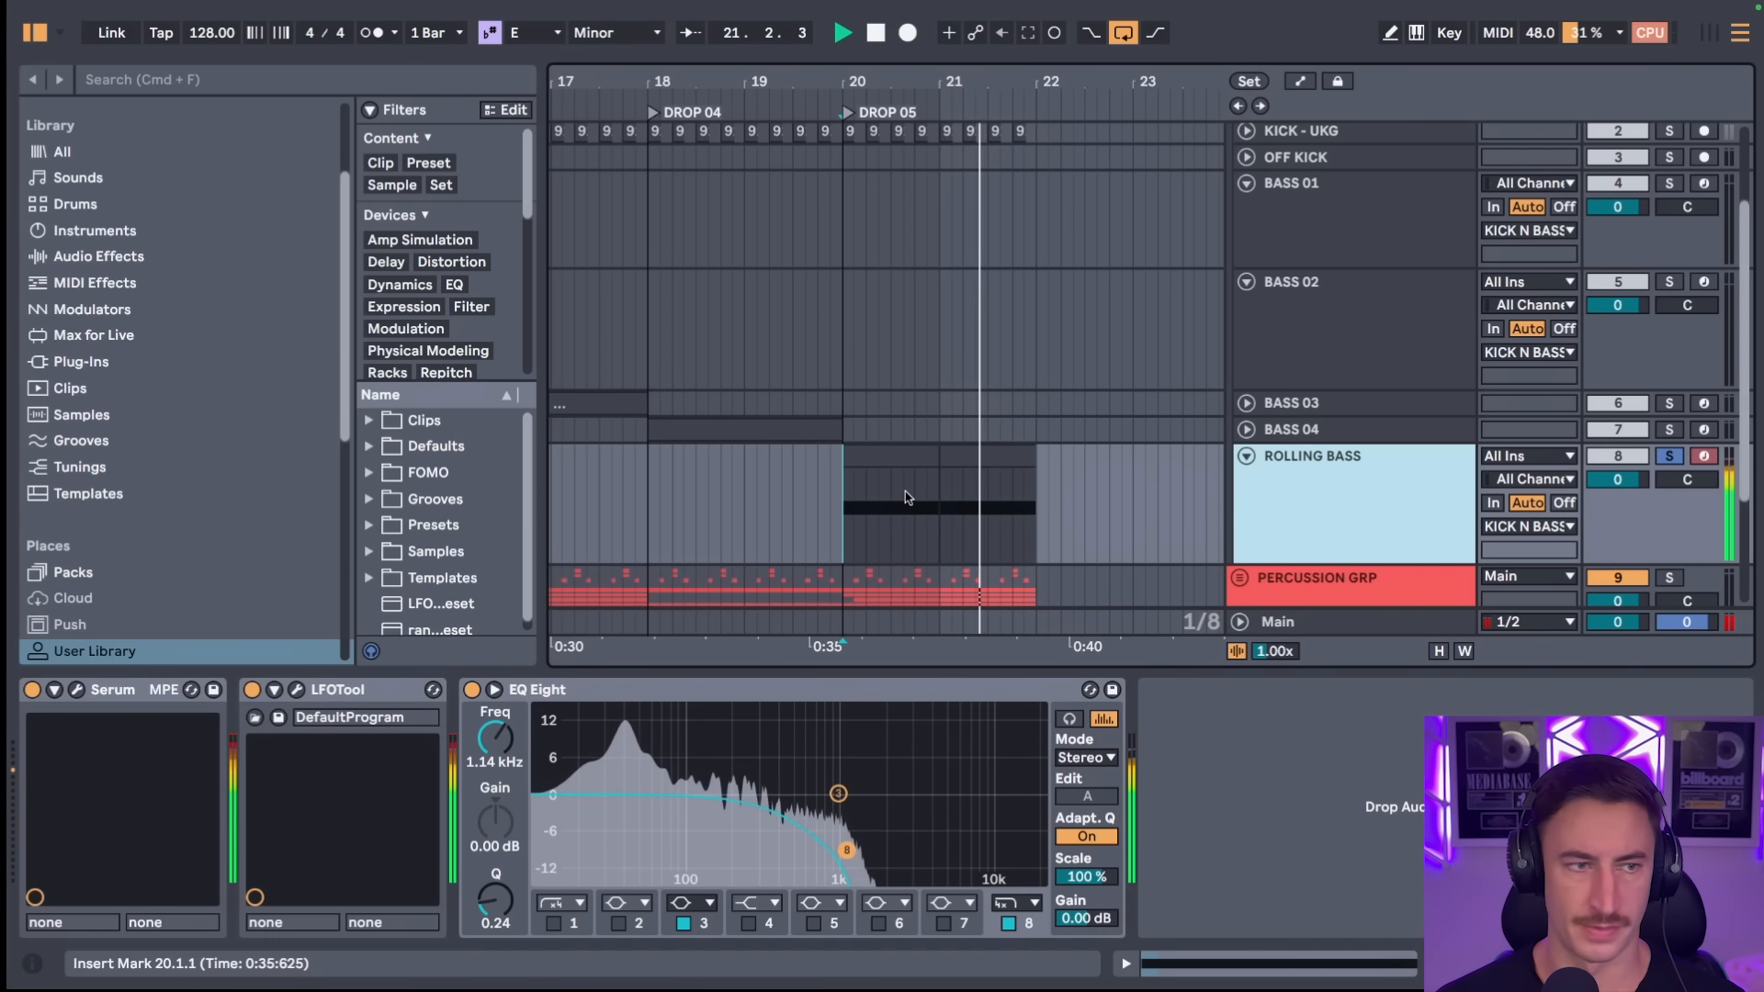
key(space)
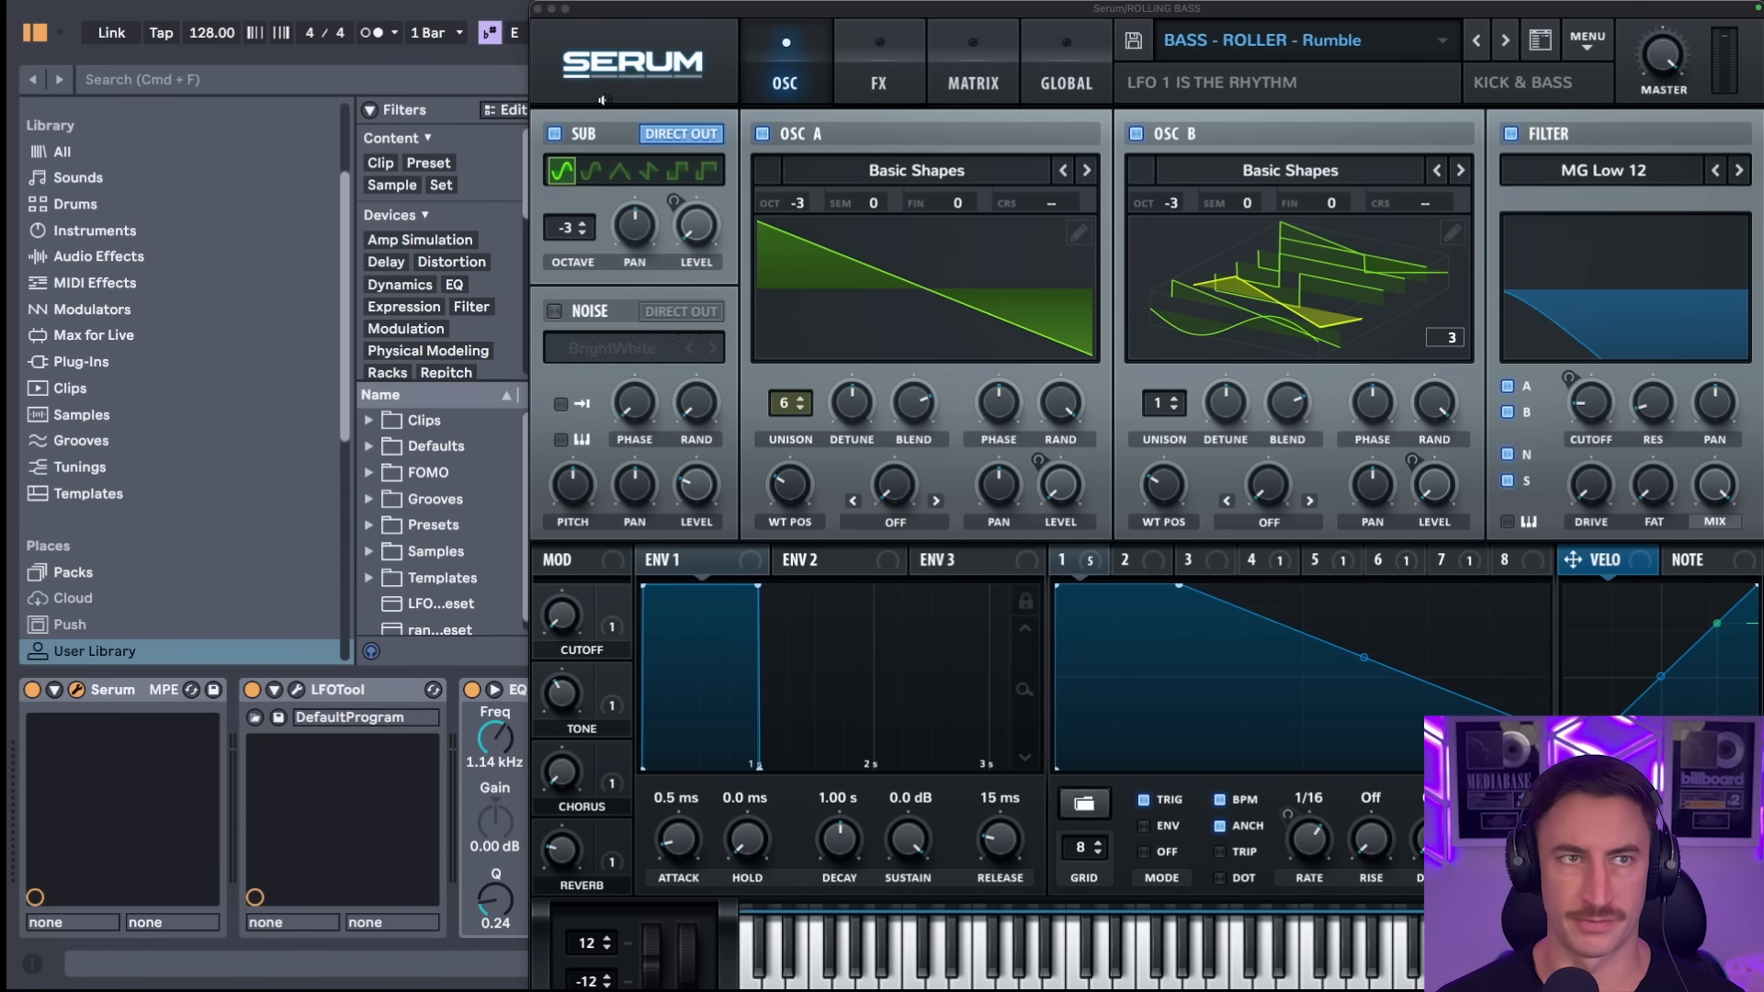
- Shrink ROLLING BASS's Serum window, and display LFO 1's modulation targets and oscillator B as a 2D waveform
click(628, 72)
click(643, 226)
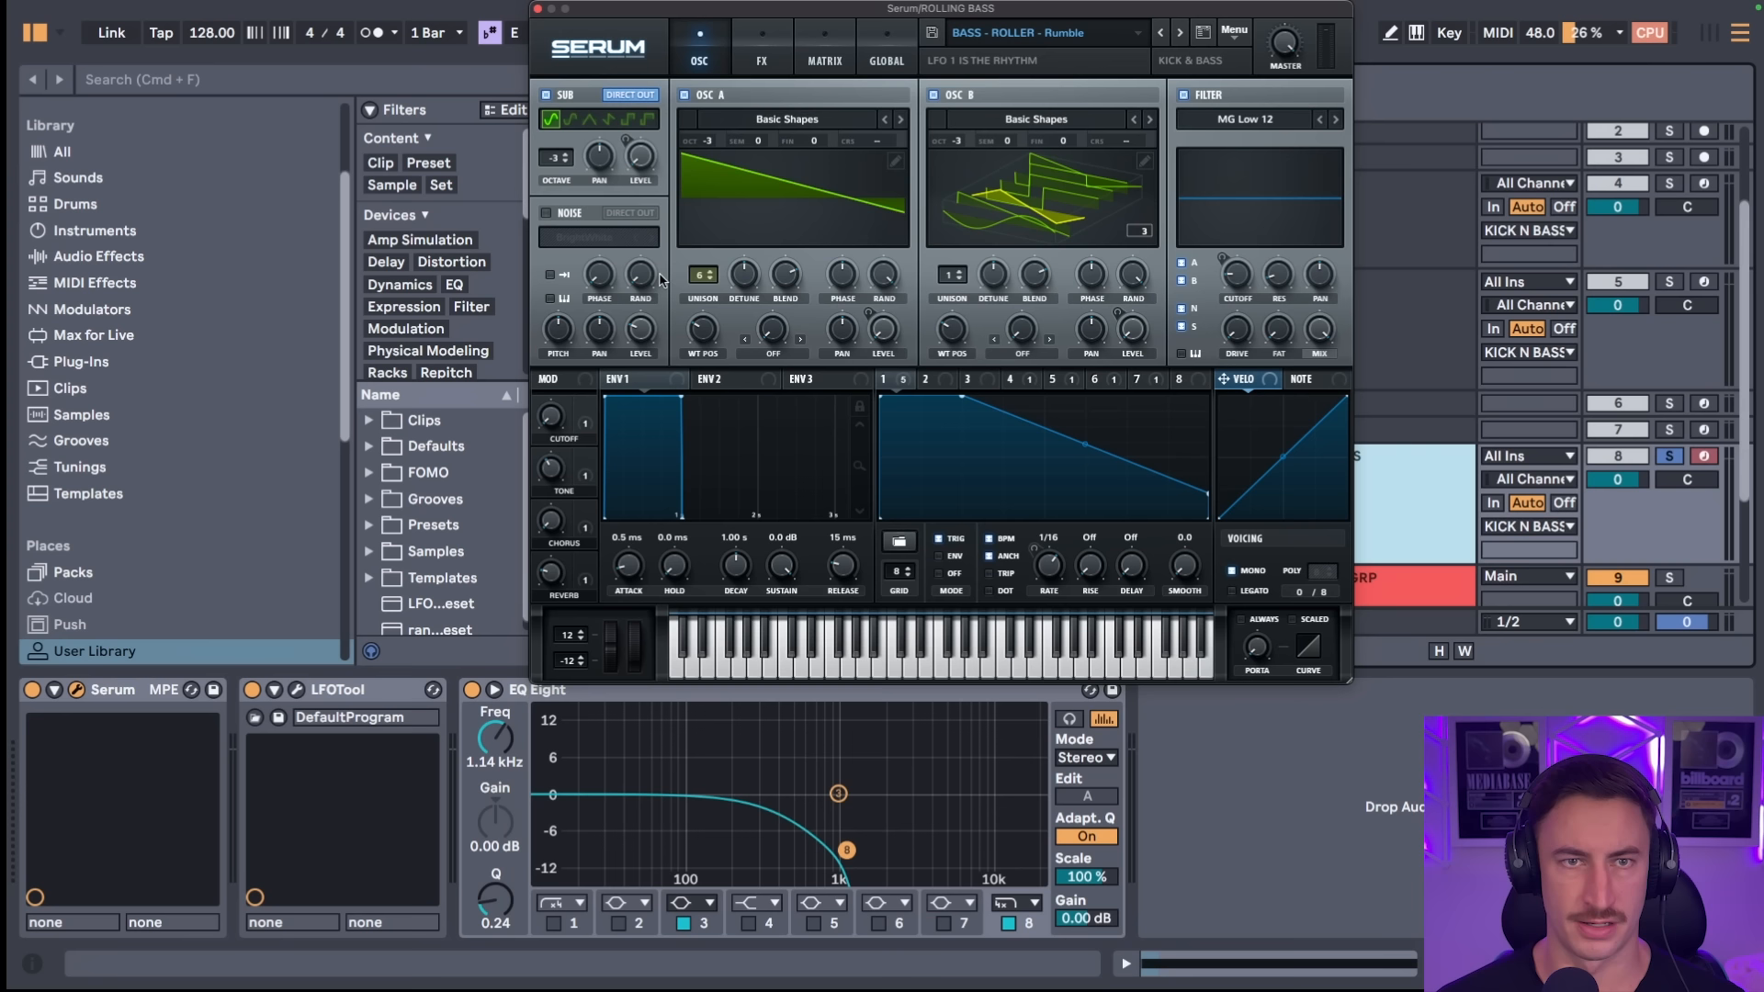
click(888, 375)
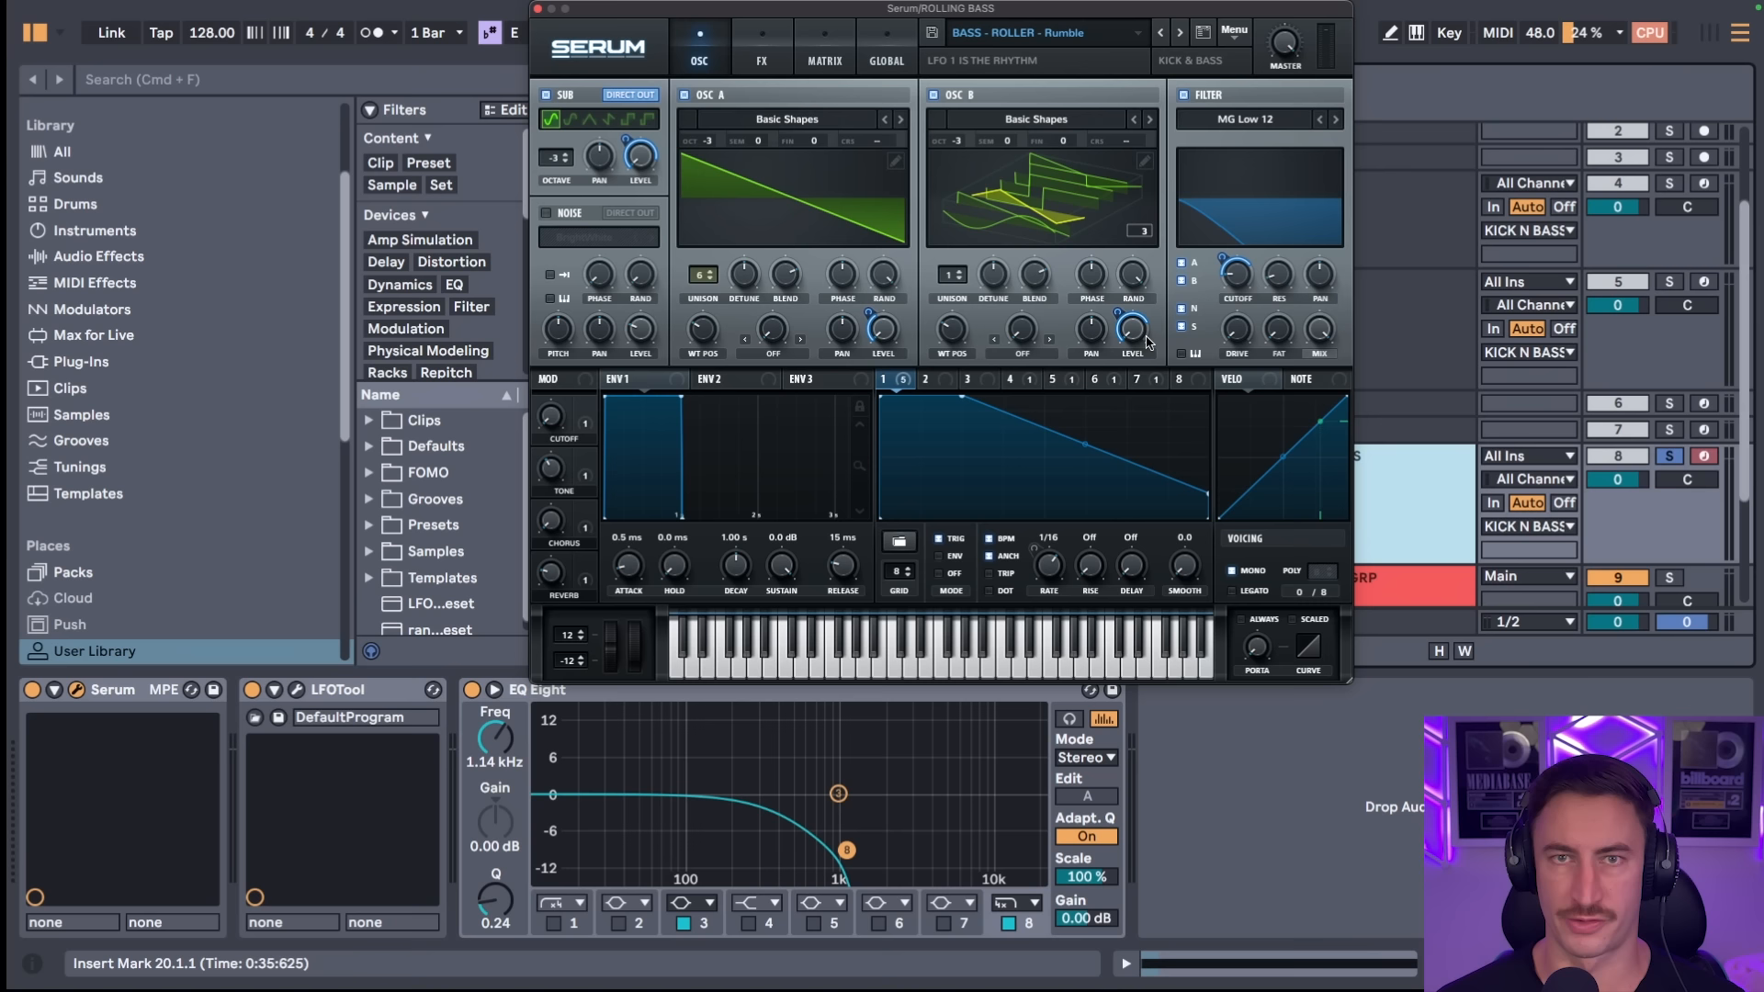
click(1072, 236)
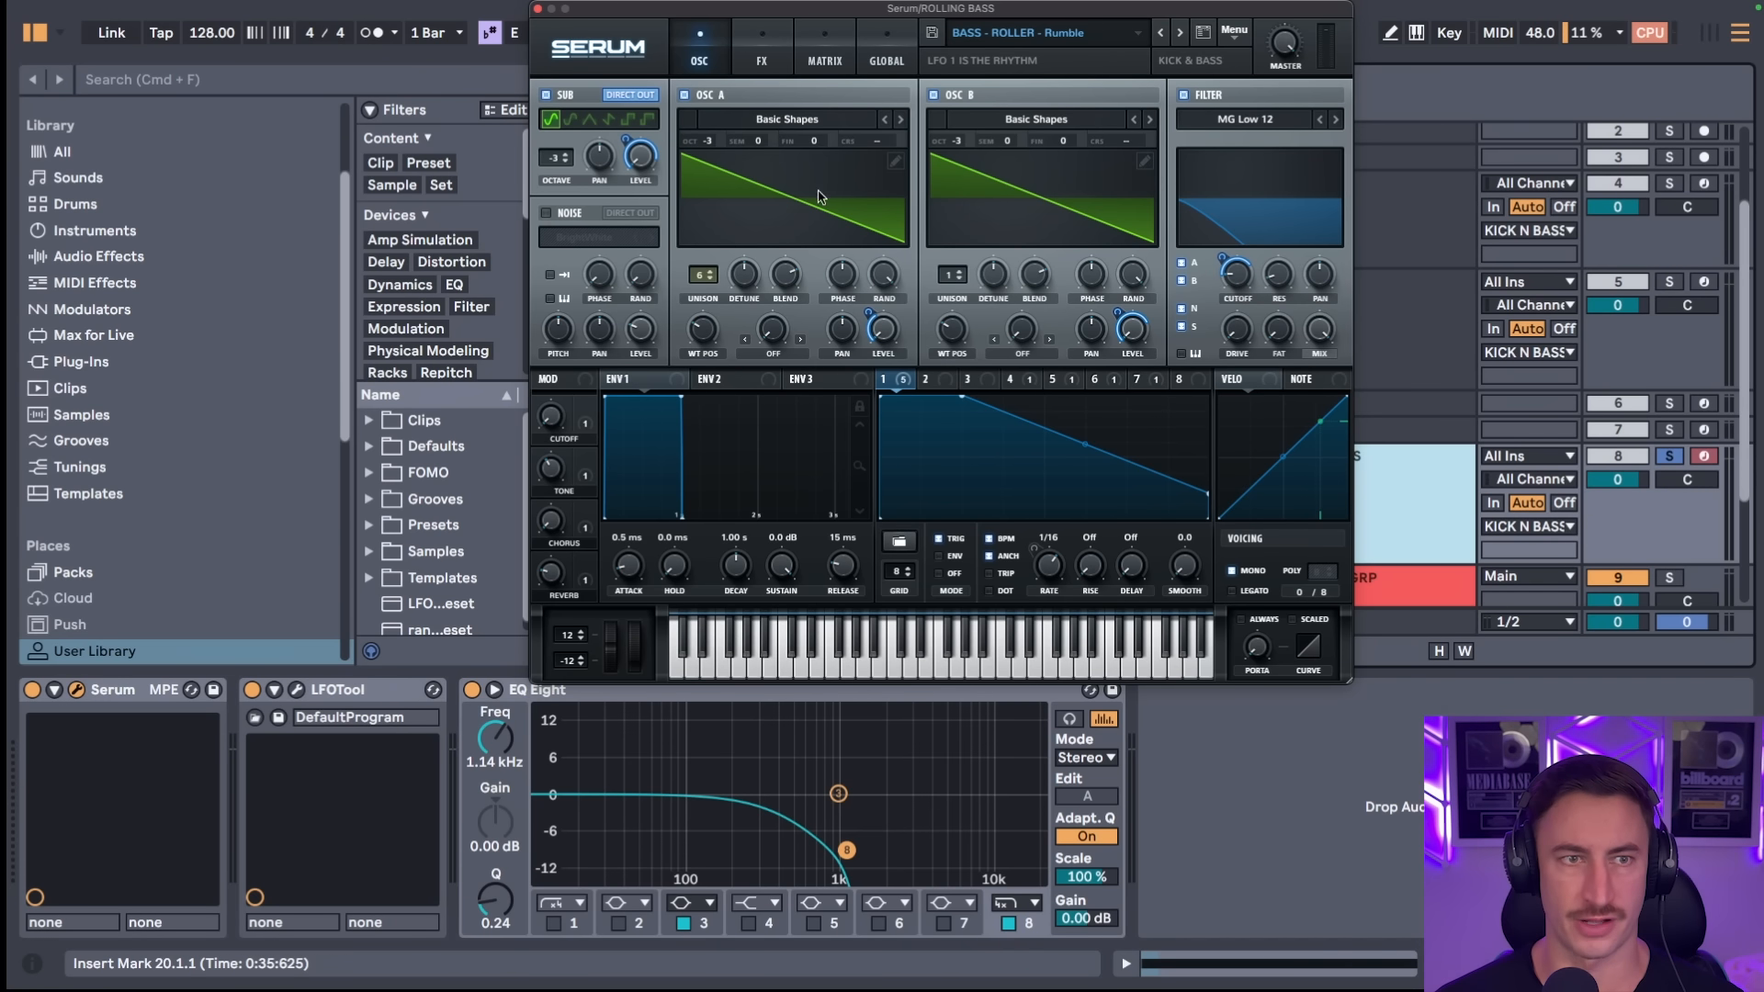
- Review the effects rack of ROLLING BASS's Serum patch, play the part, and close the patch
click(762, 61)
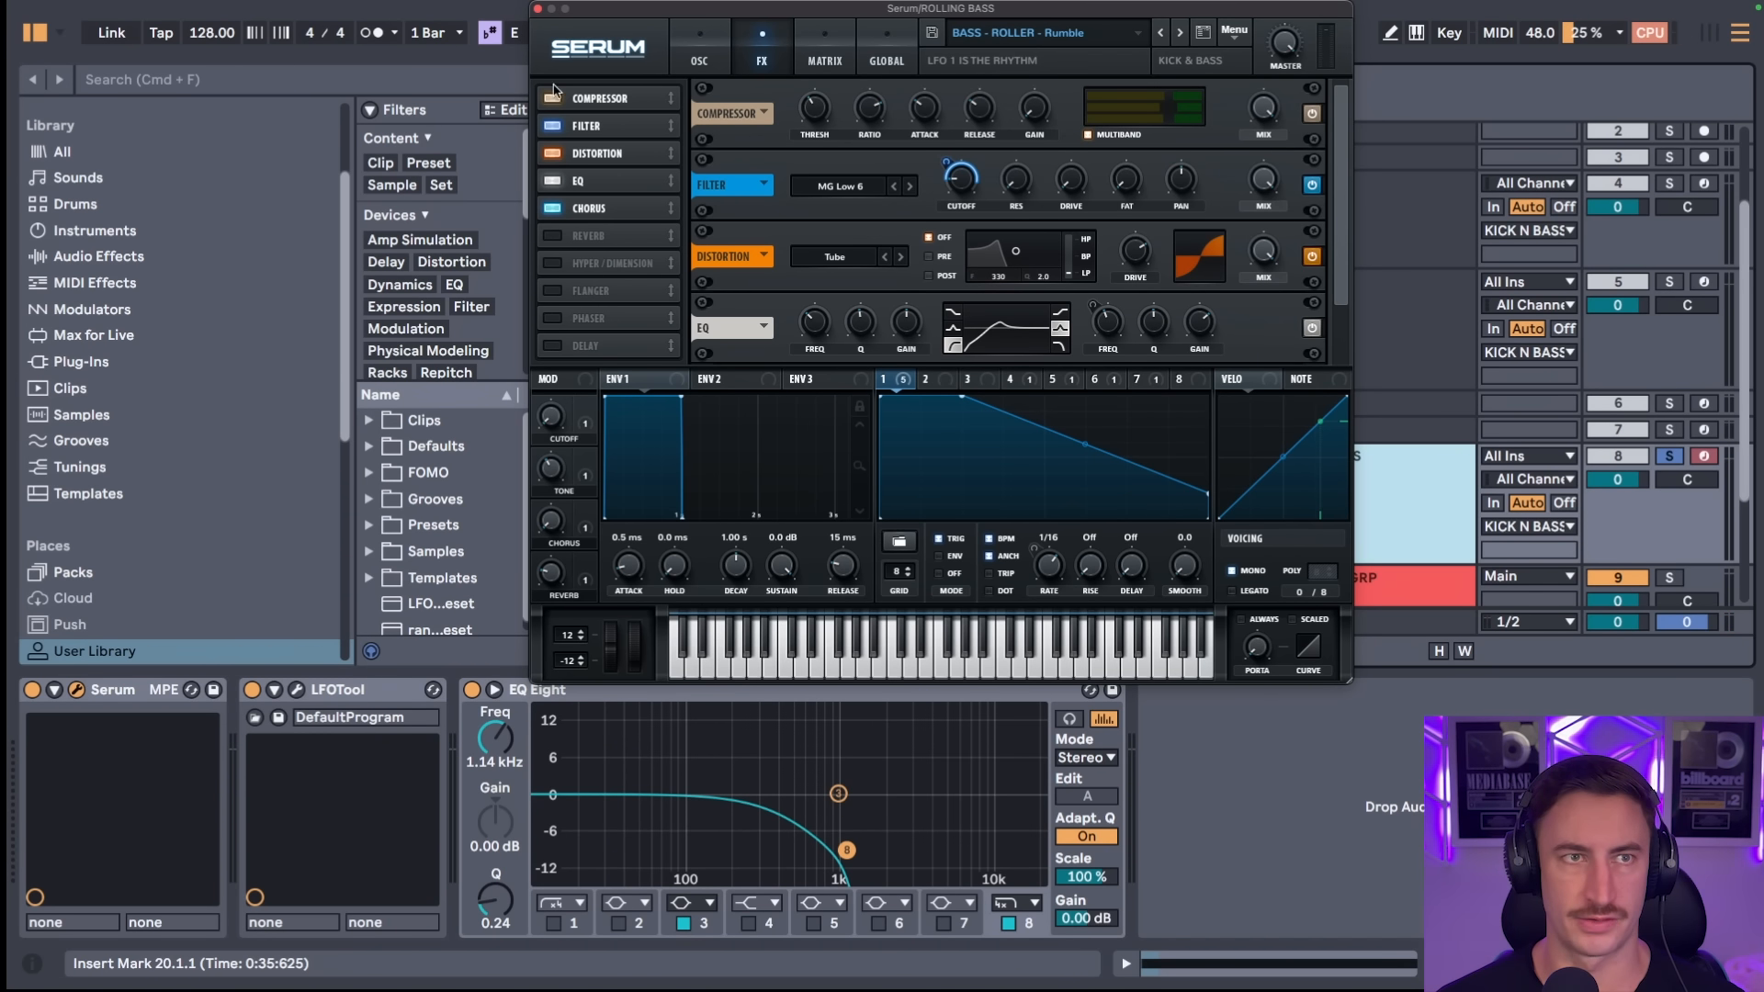
key(space)
click(537, 9)
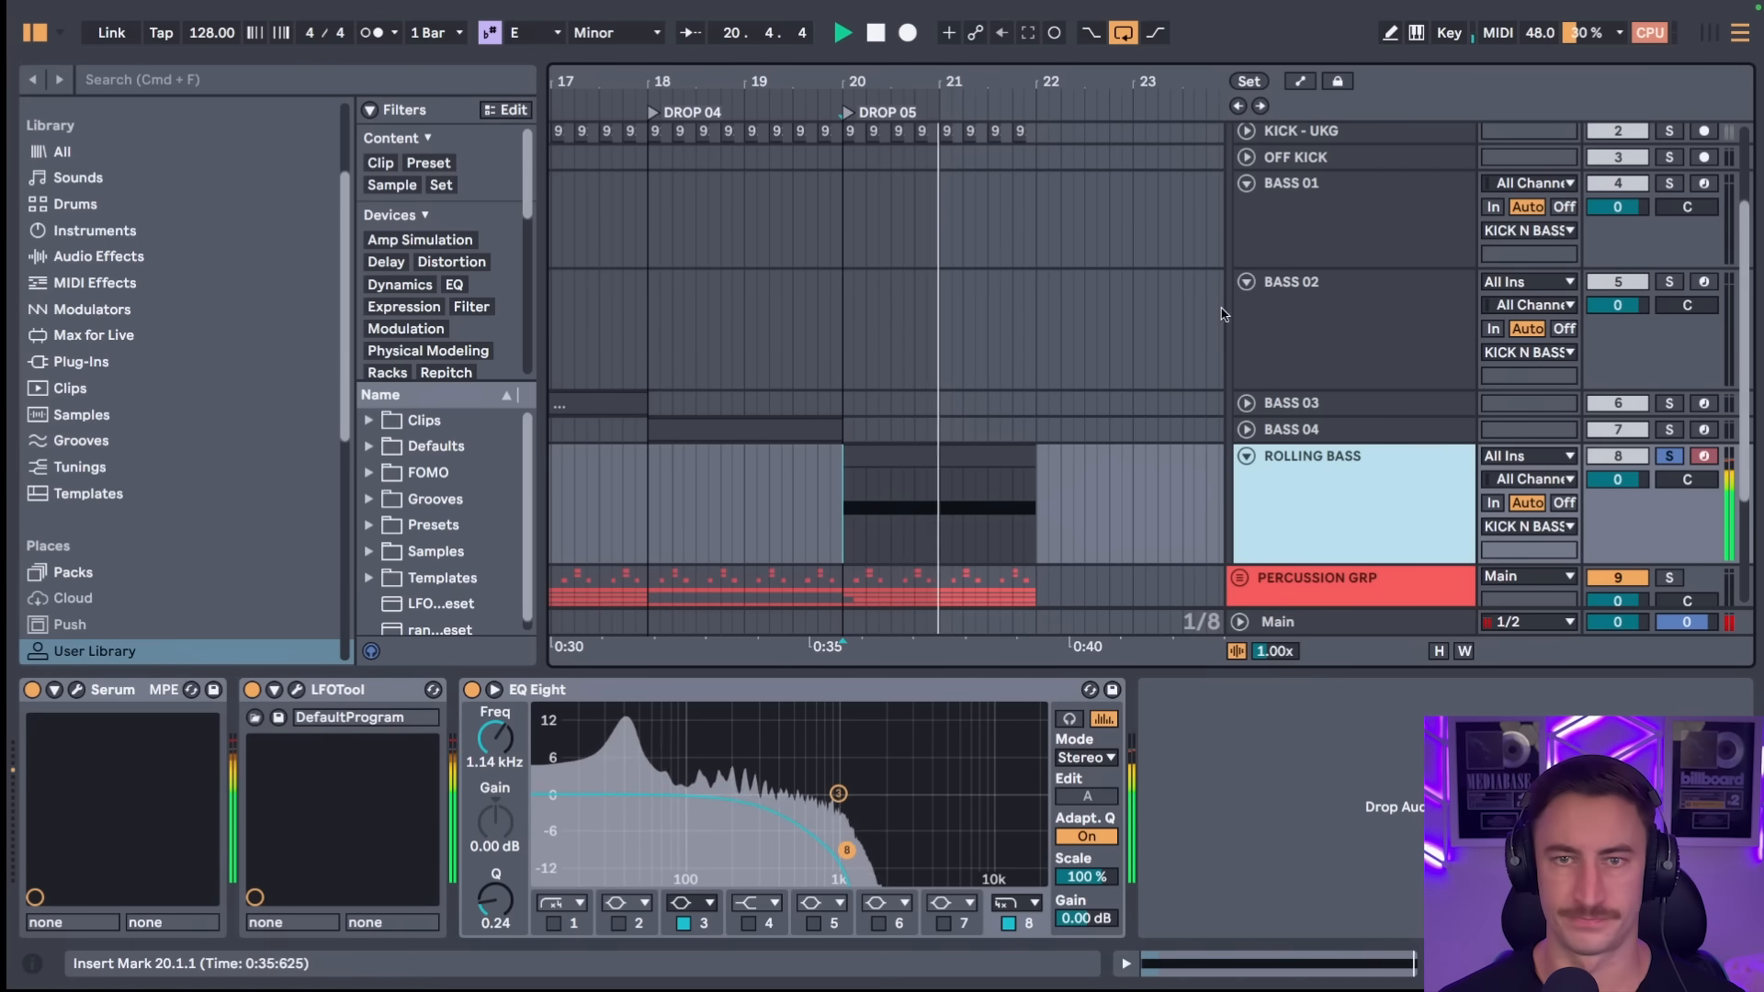
- Unfold the SYNTH GRP group and solo its RAVE STAB track
scroll(1268, 413, down, 4)
click(1297, 481)
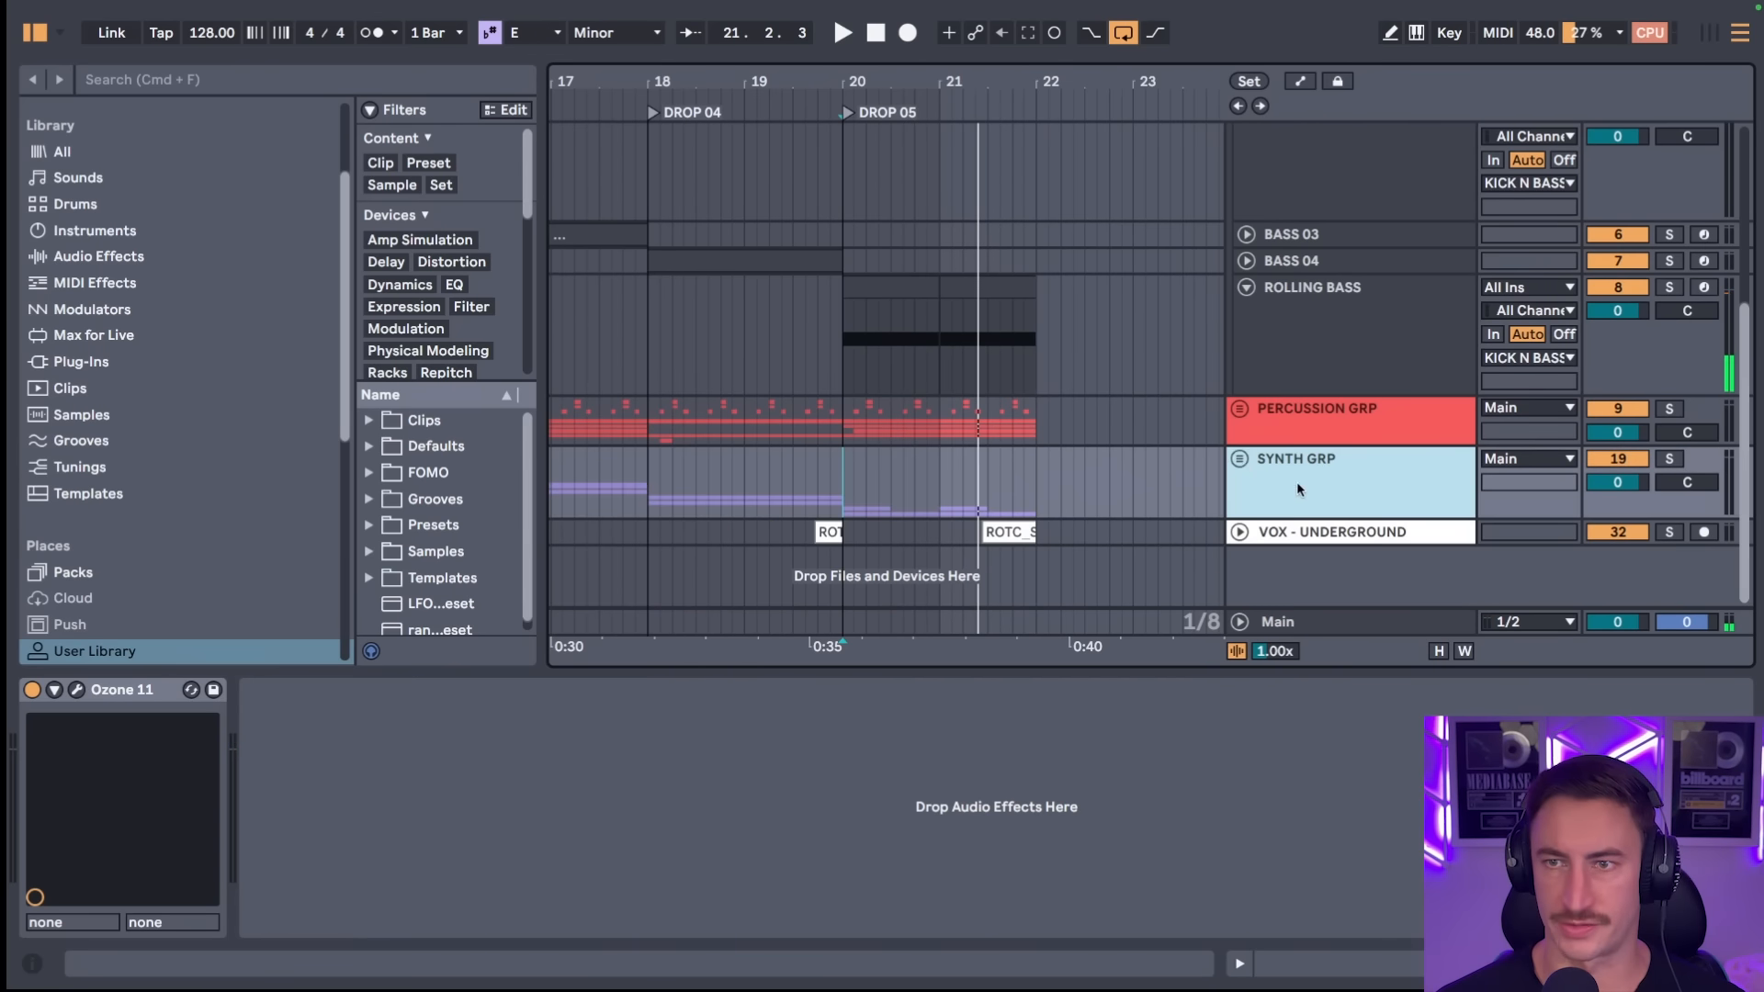
click(1238, 459)
click(1270, 324)
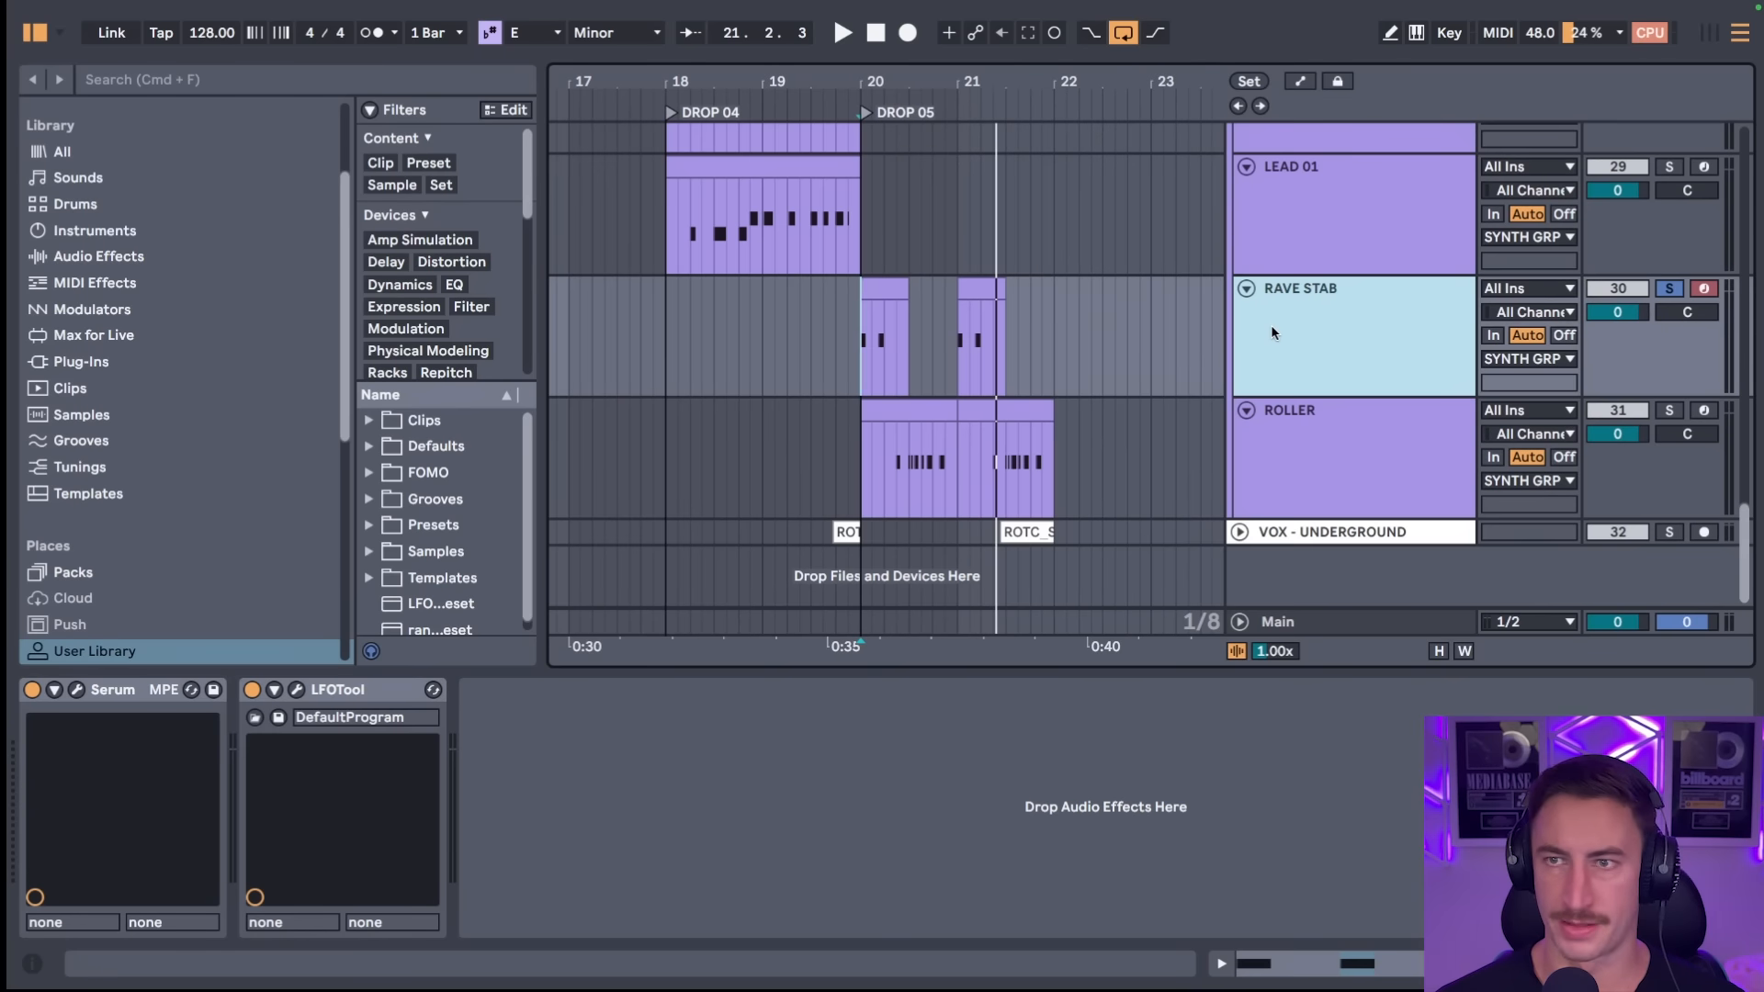
- Examine the notes of RAVE STAB's first DROP 05 clip, and open the track's Serum patch
double_click(903, 336)
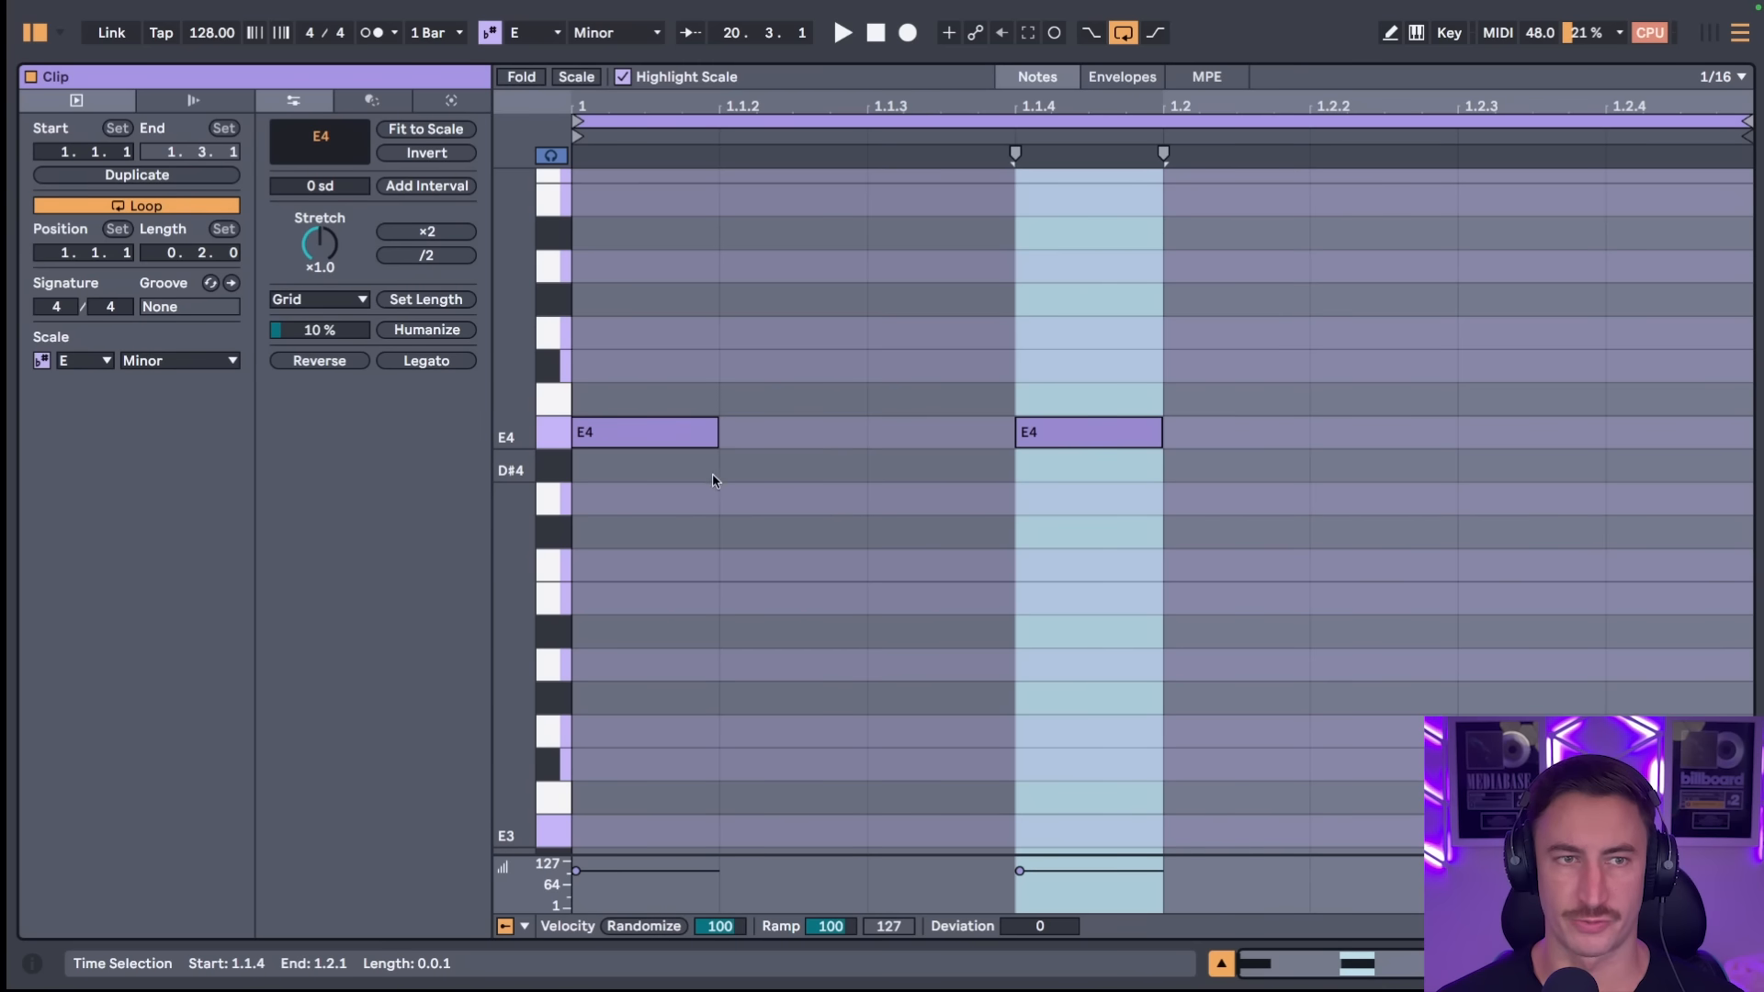
click(1221, 963)
click(76, 689)
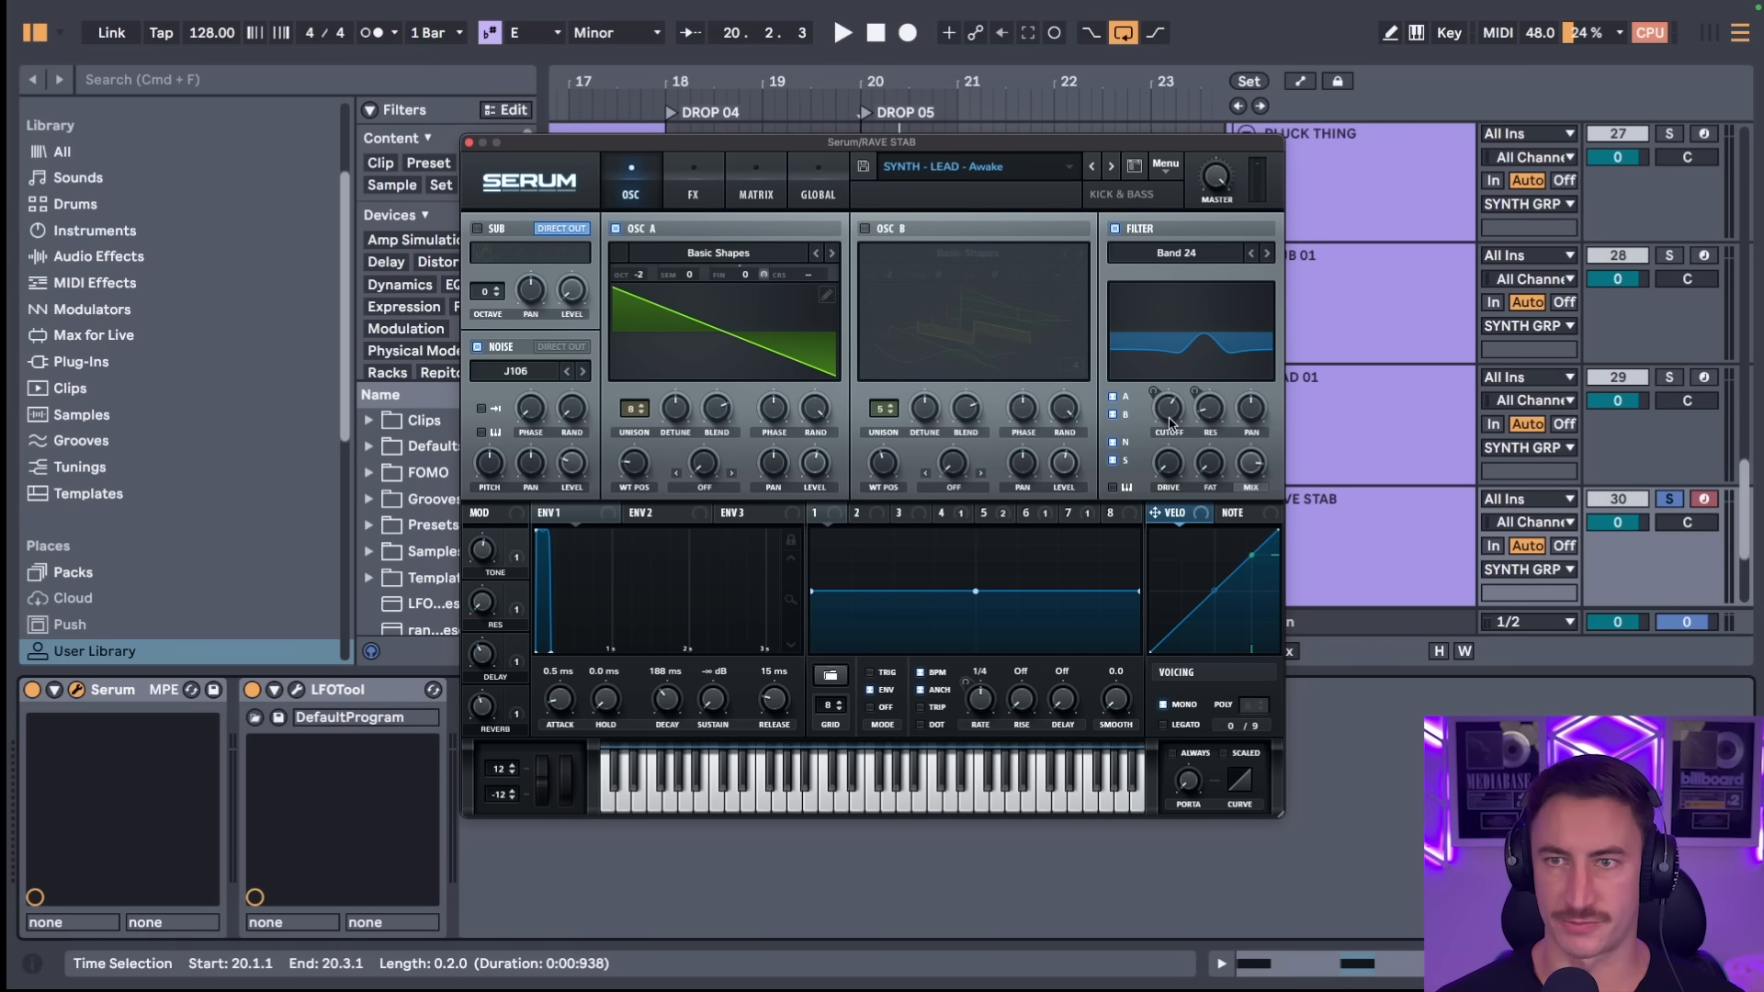
- Play RAVE STAB with Serum's filter bypassed and again with it re-enabled, and view the patch's effects
click(1142, 231)
key(space)
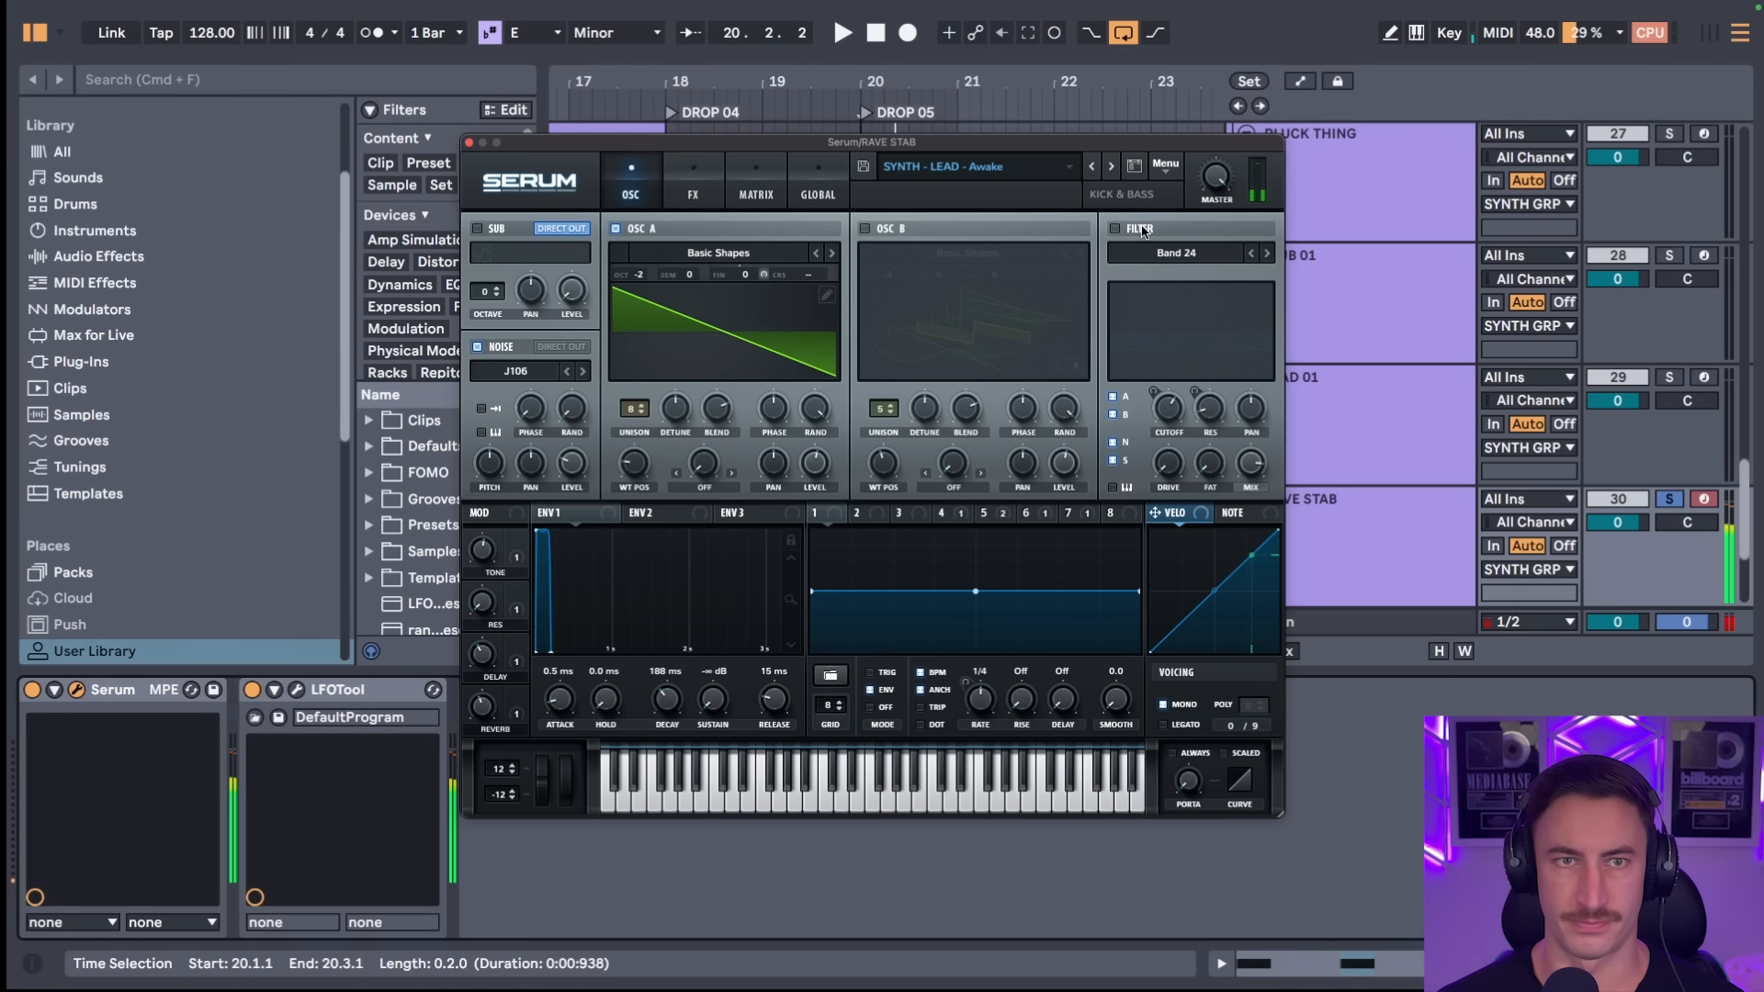
key(space)
click(1141, 231)
key(space)
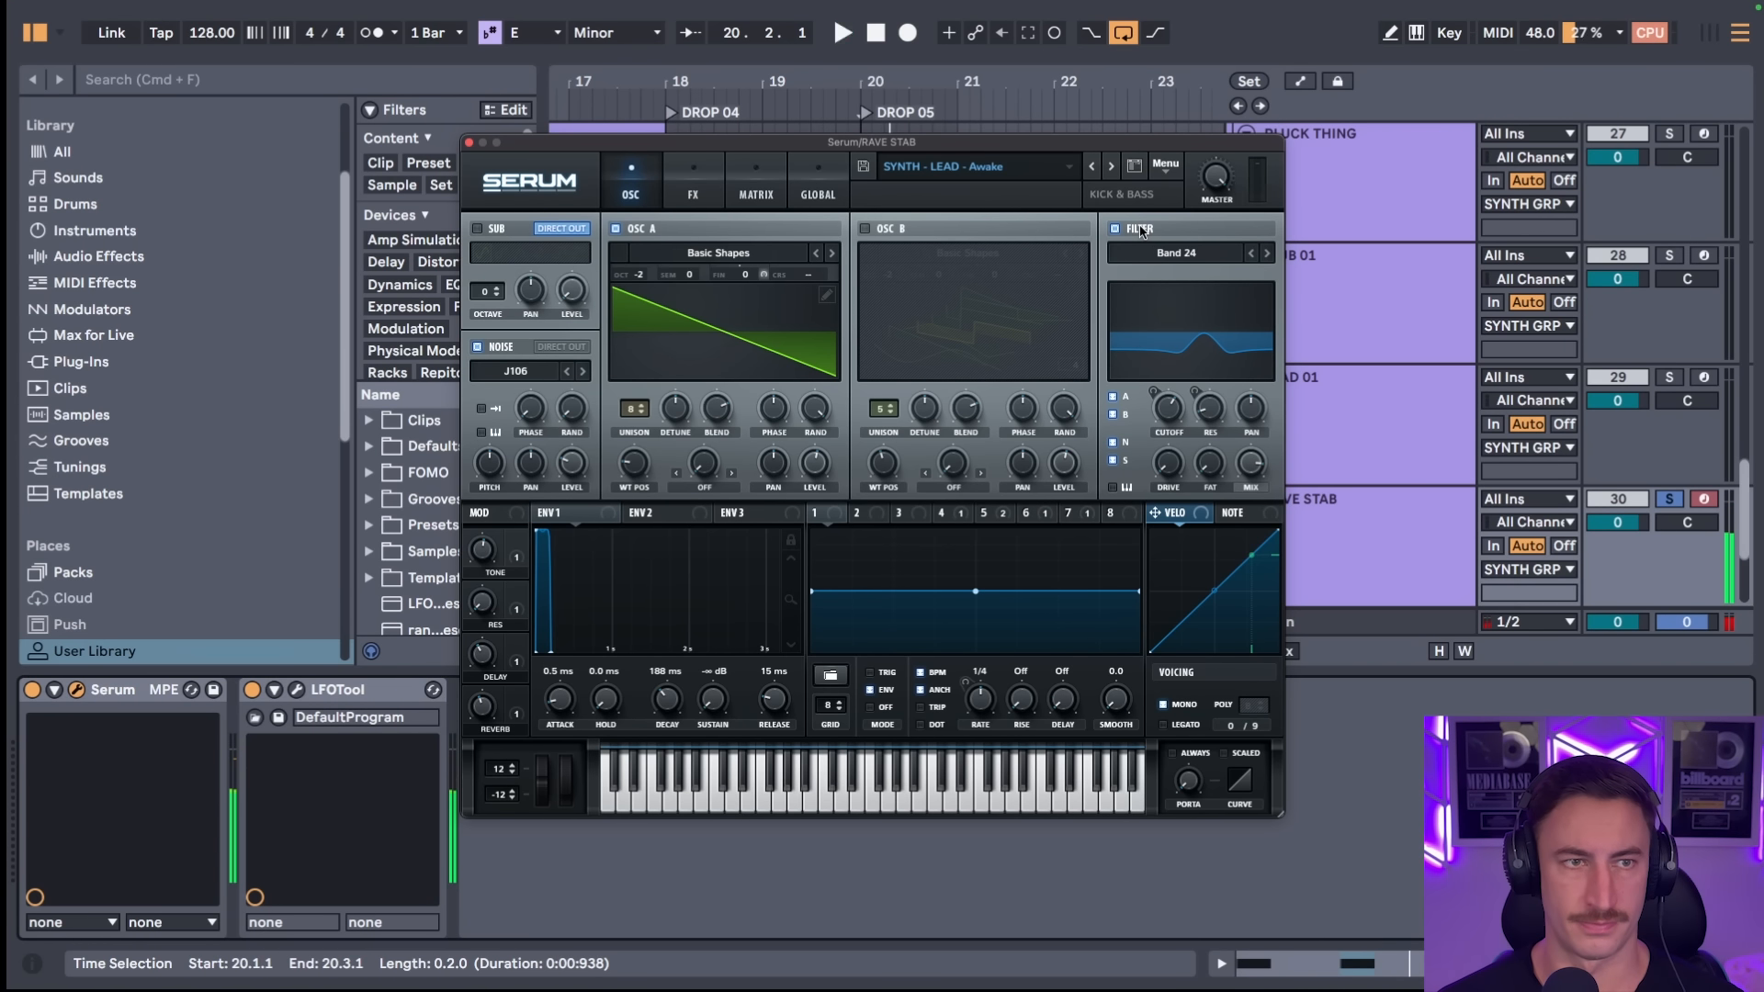
key(space)
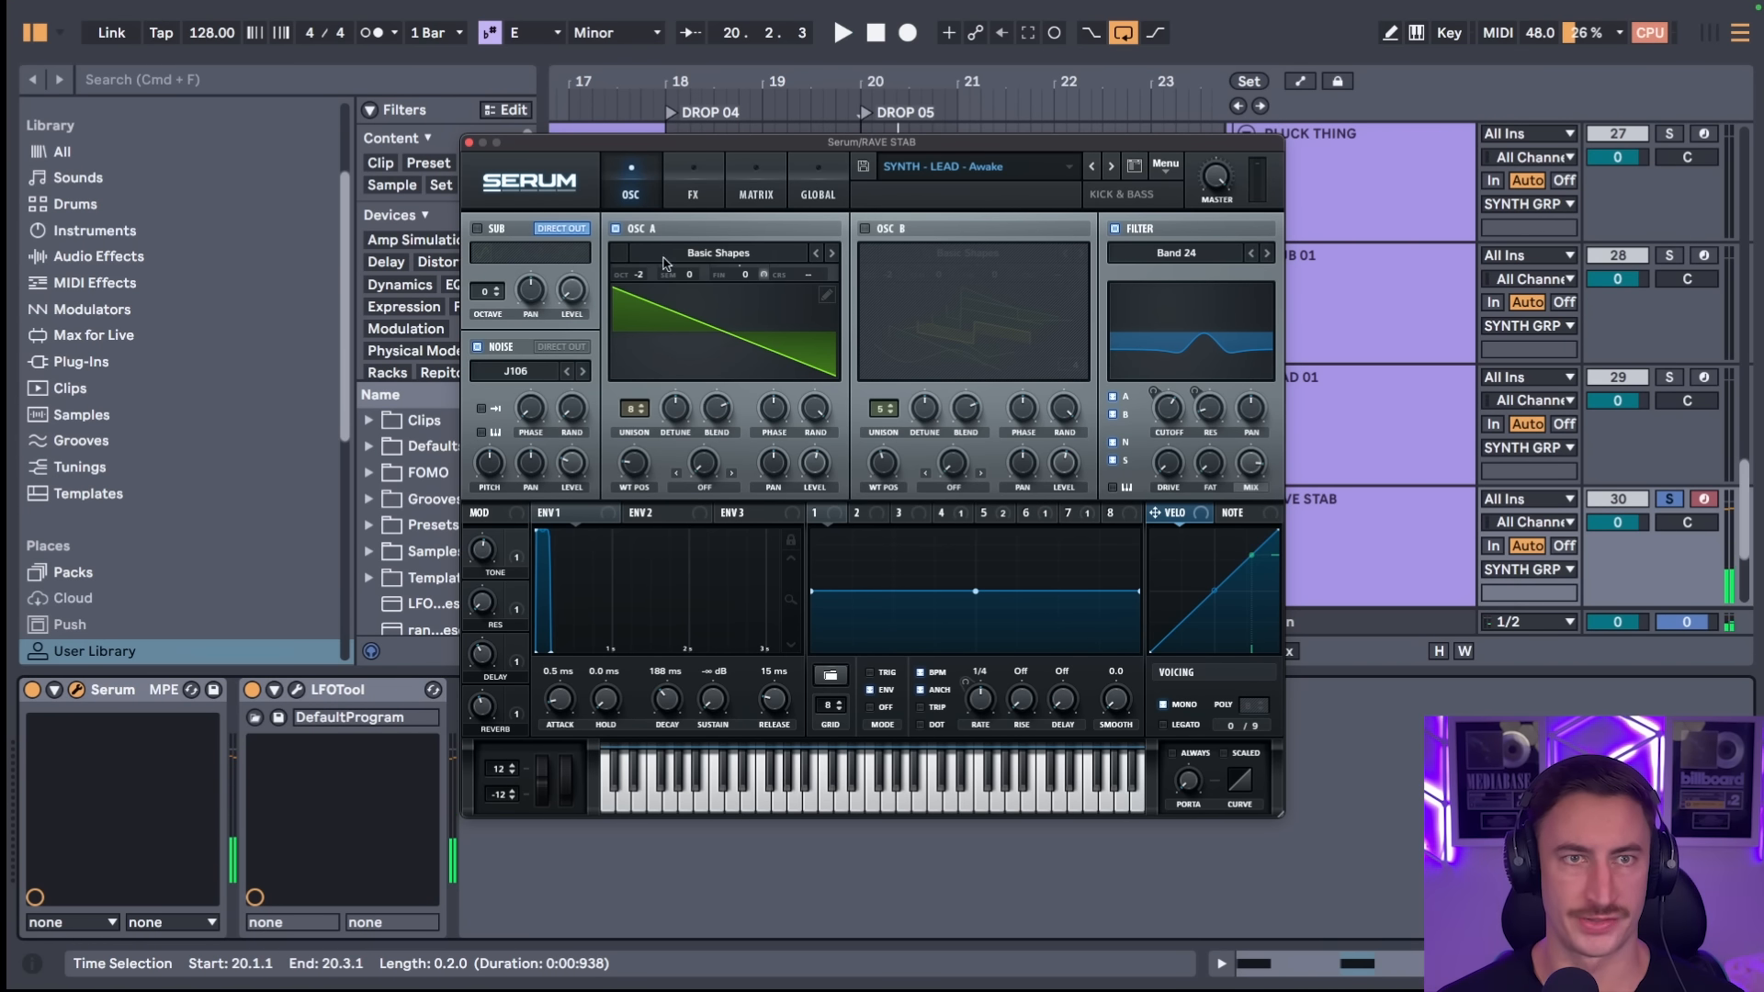
click(694, 184)
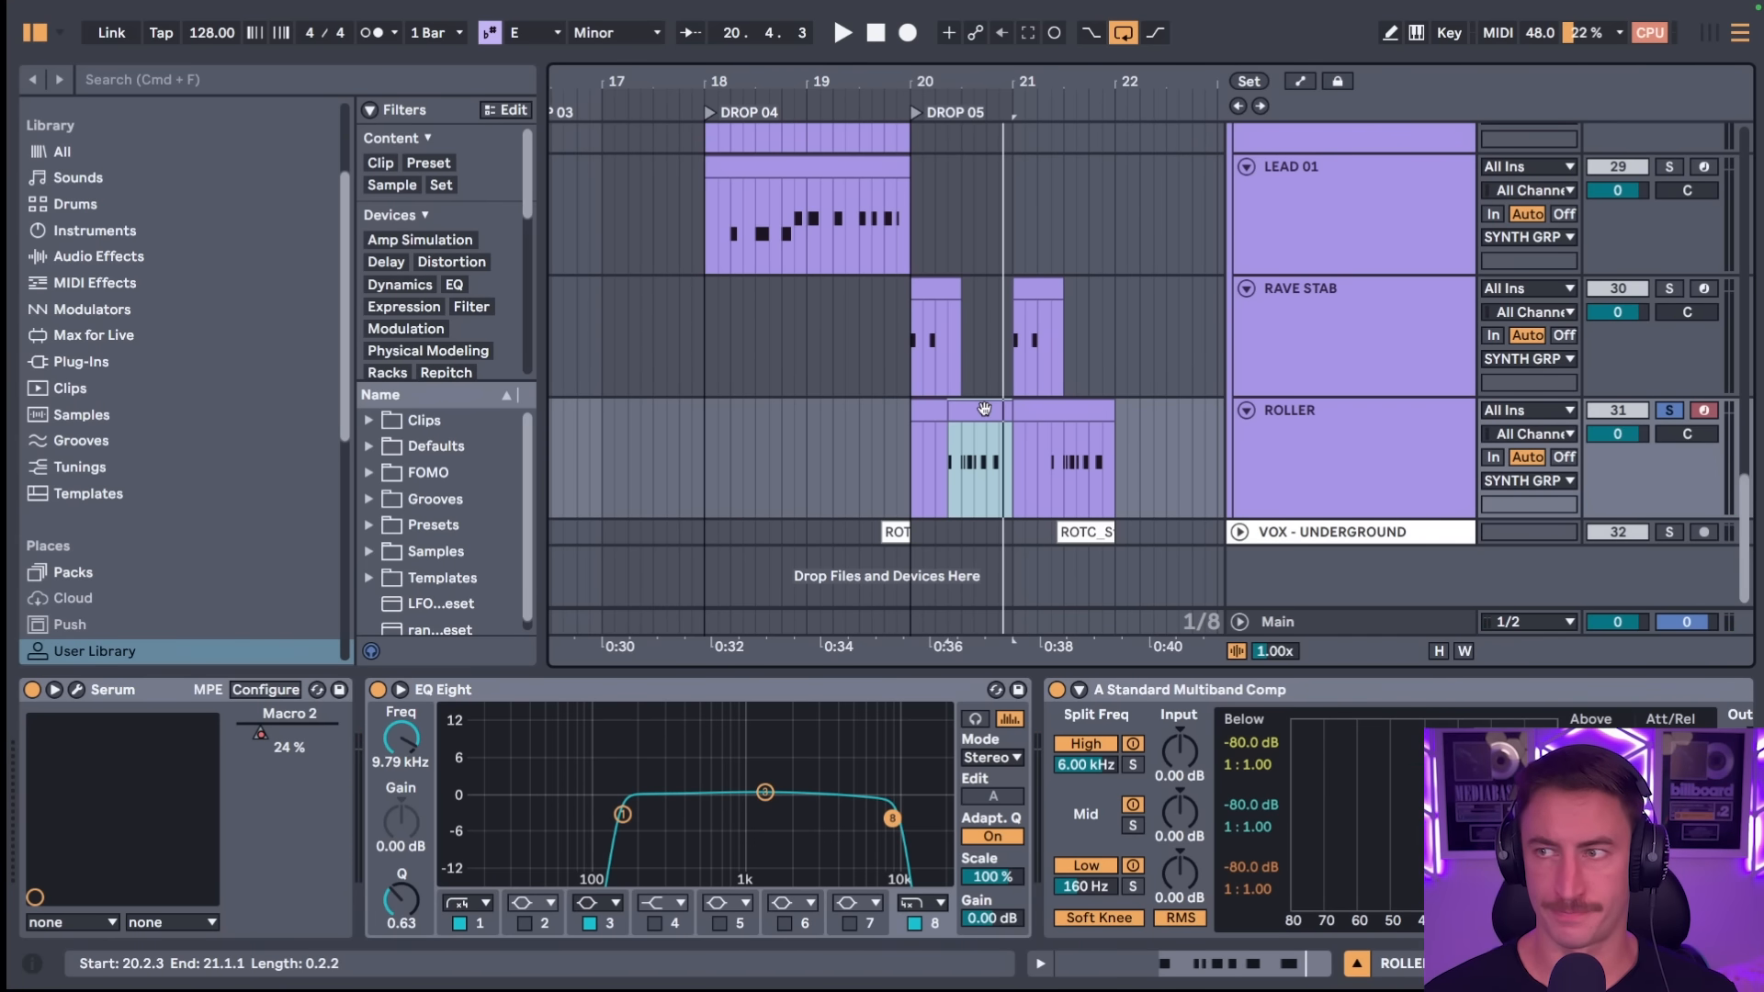
- Play the soloed ROLLER part from 20.2.3 and examine the notes of its clip
key(space)
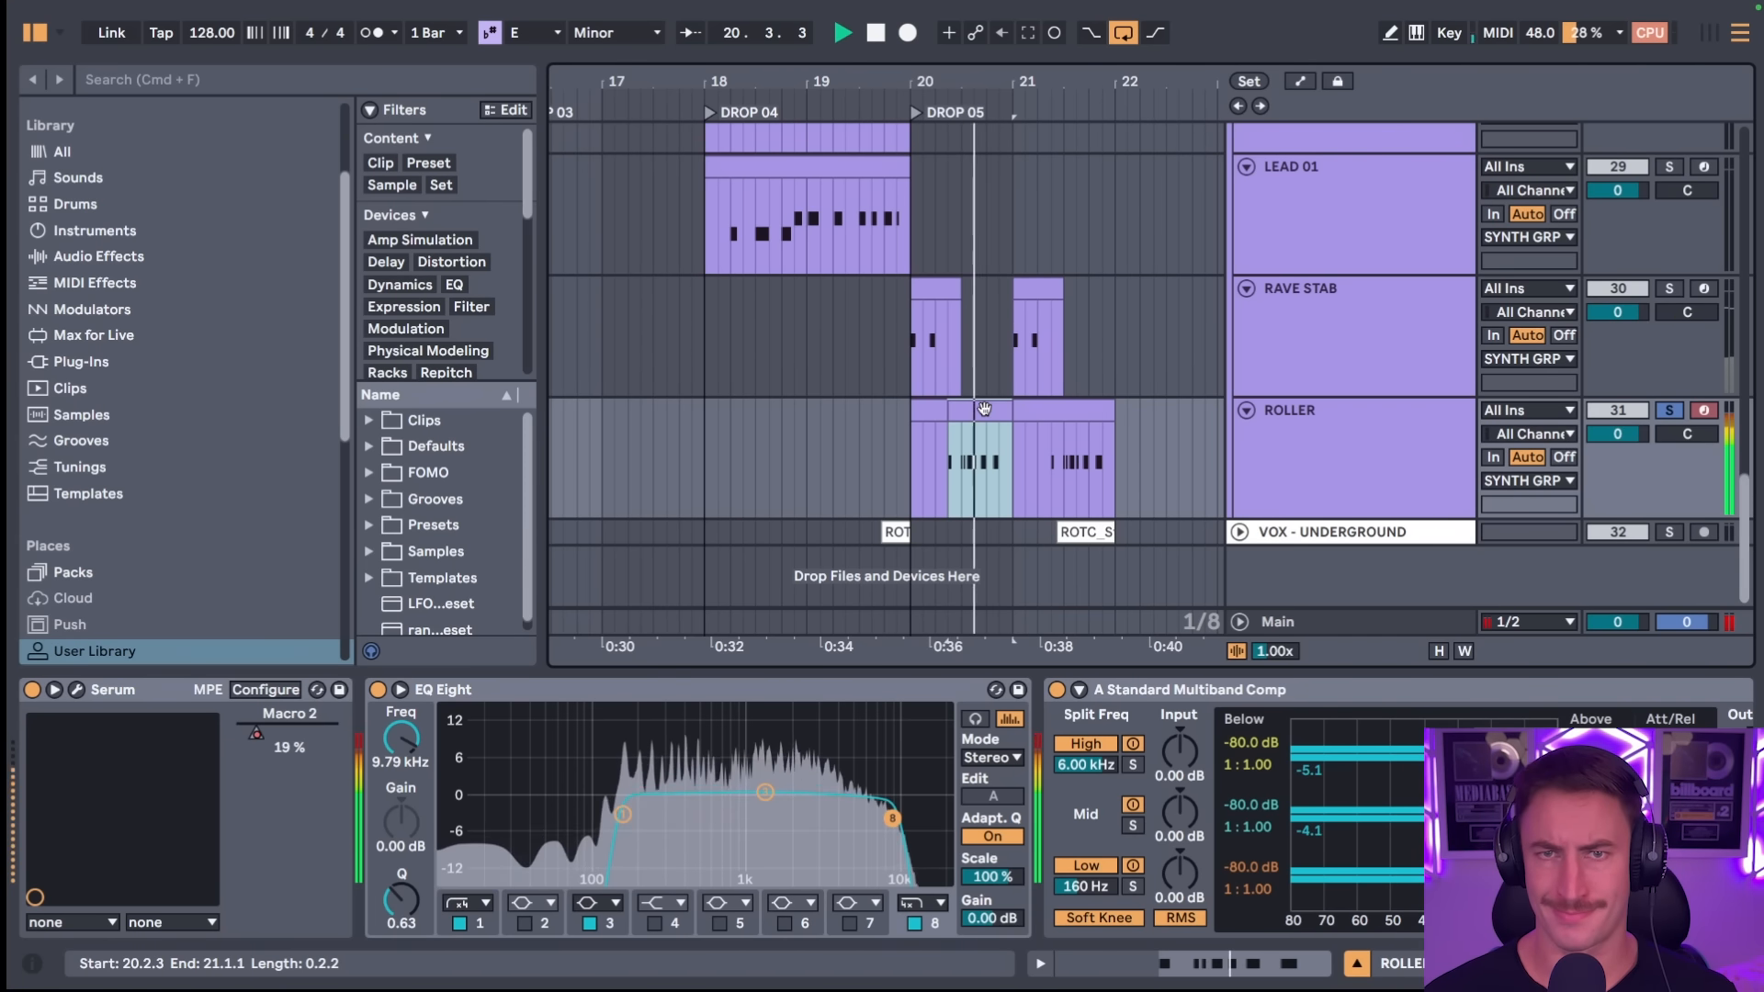
double_click(983, 408)
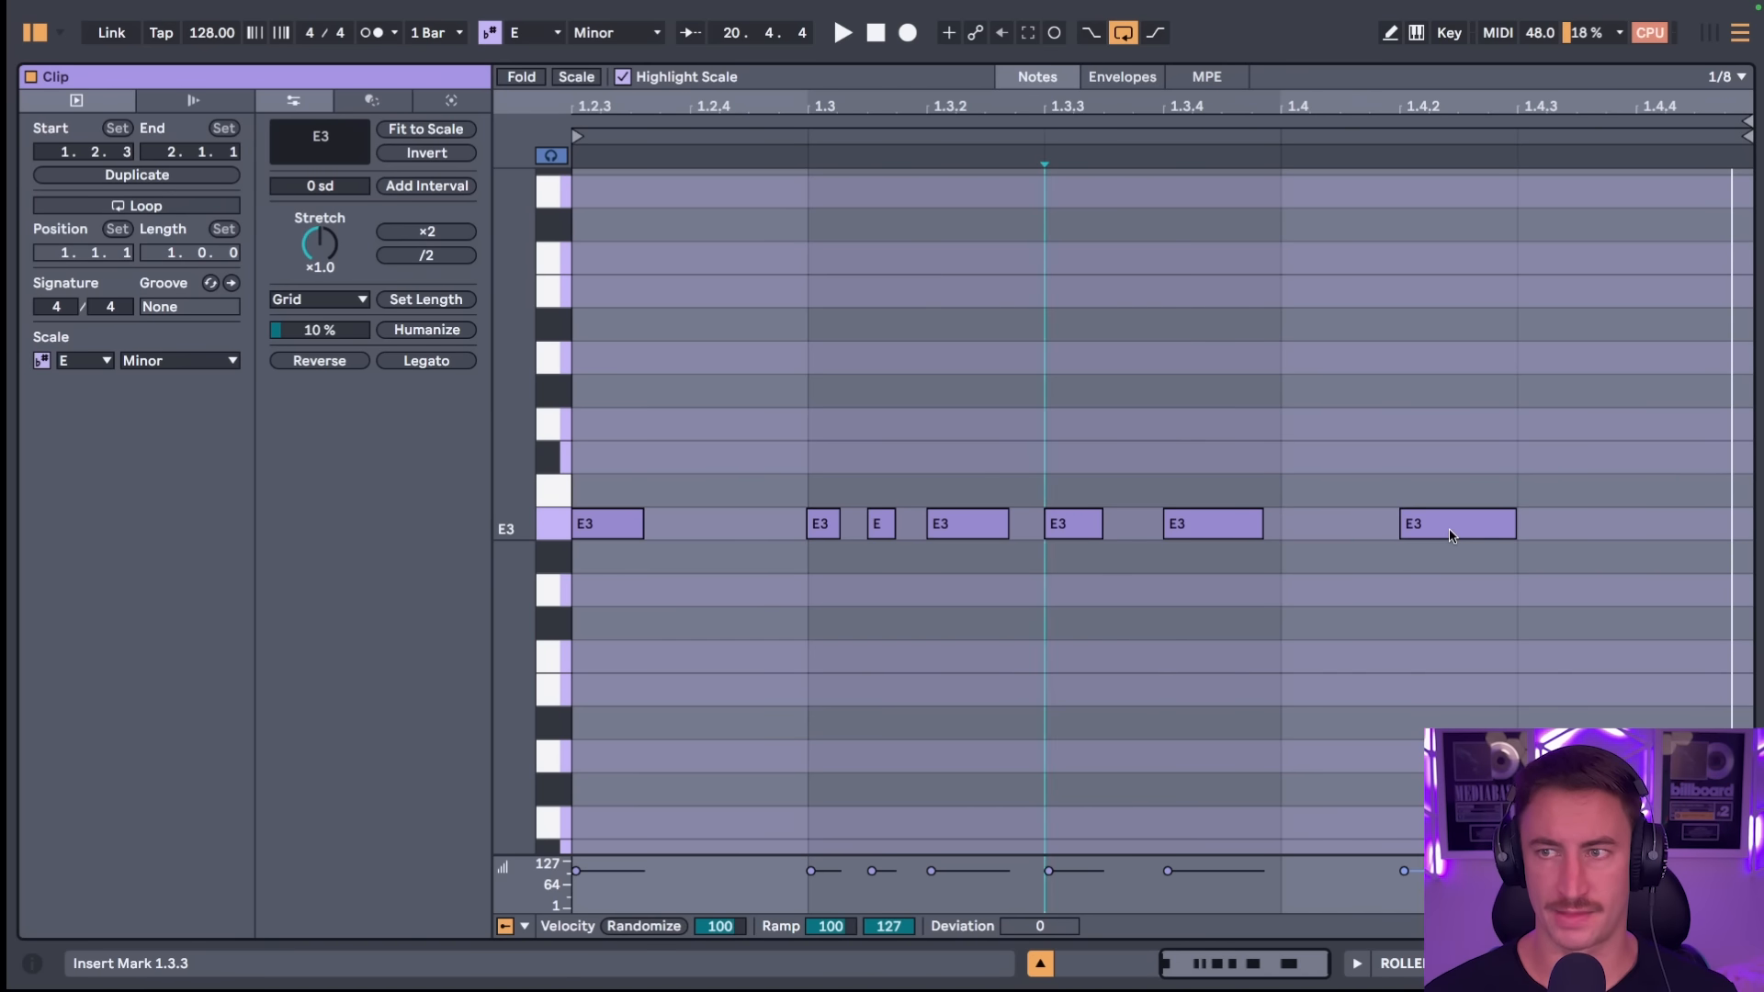
click(1042, 961)
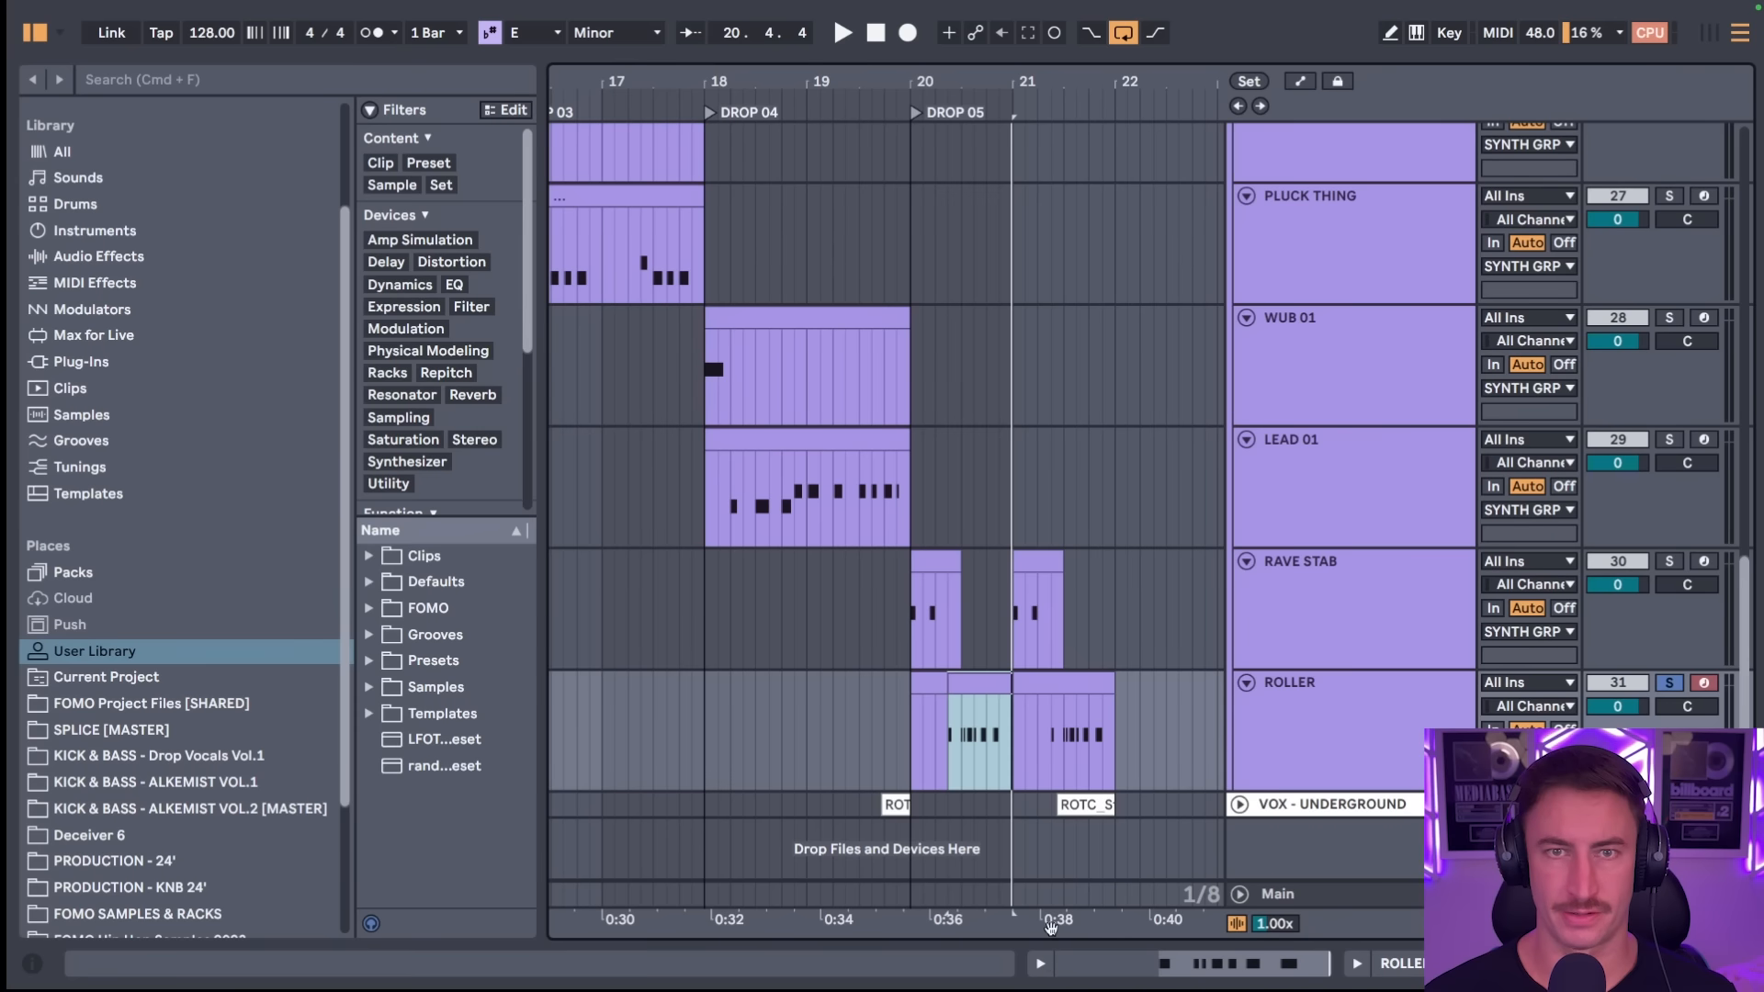
- Open ROLLER's Serum patch, highlight ENV 1's modulation targets, and play the part from 20.2.3
click(1365, 730)
double_click(1366, 732)
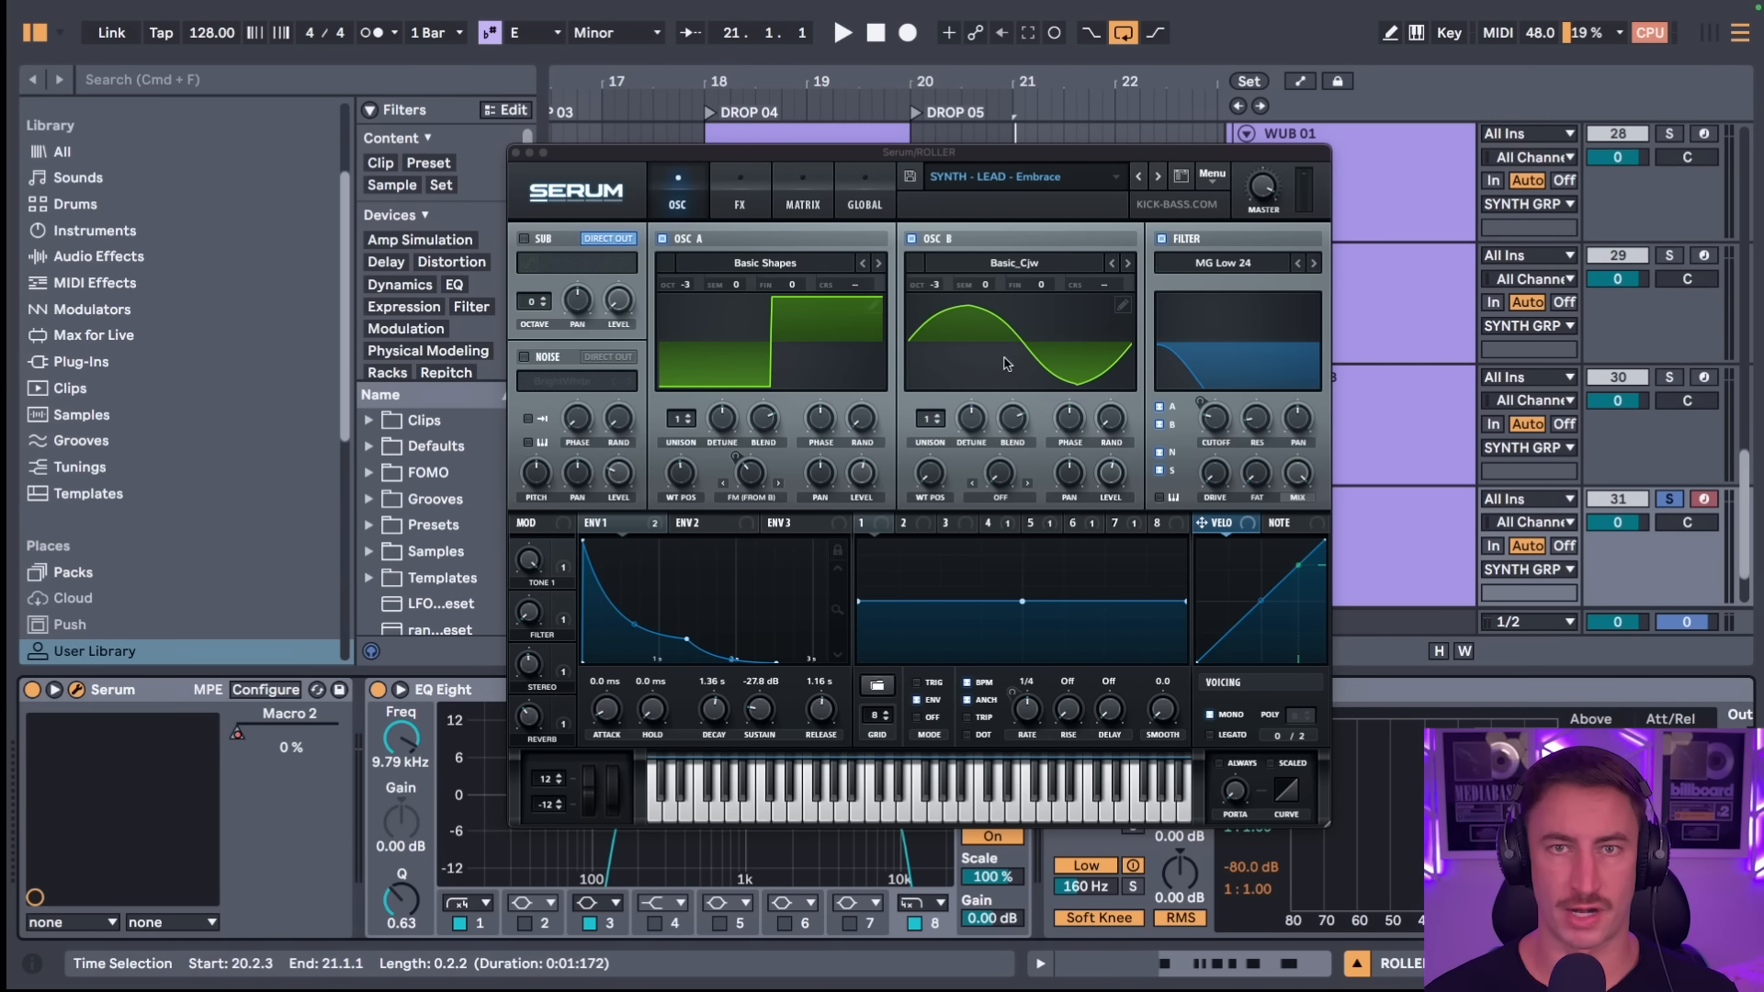
click(612, 531)
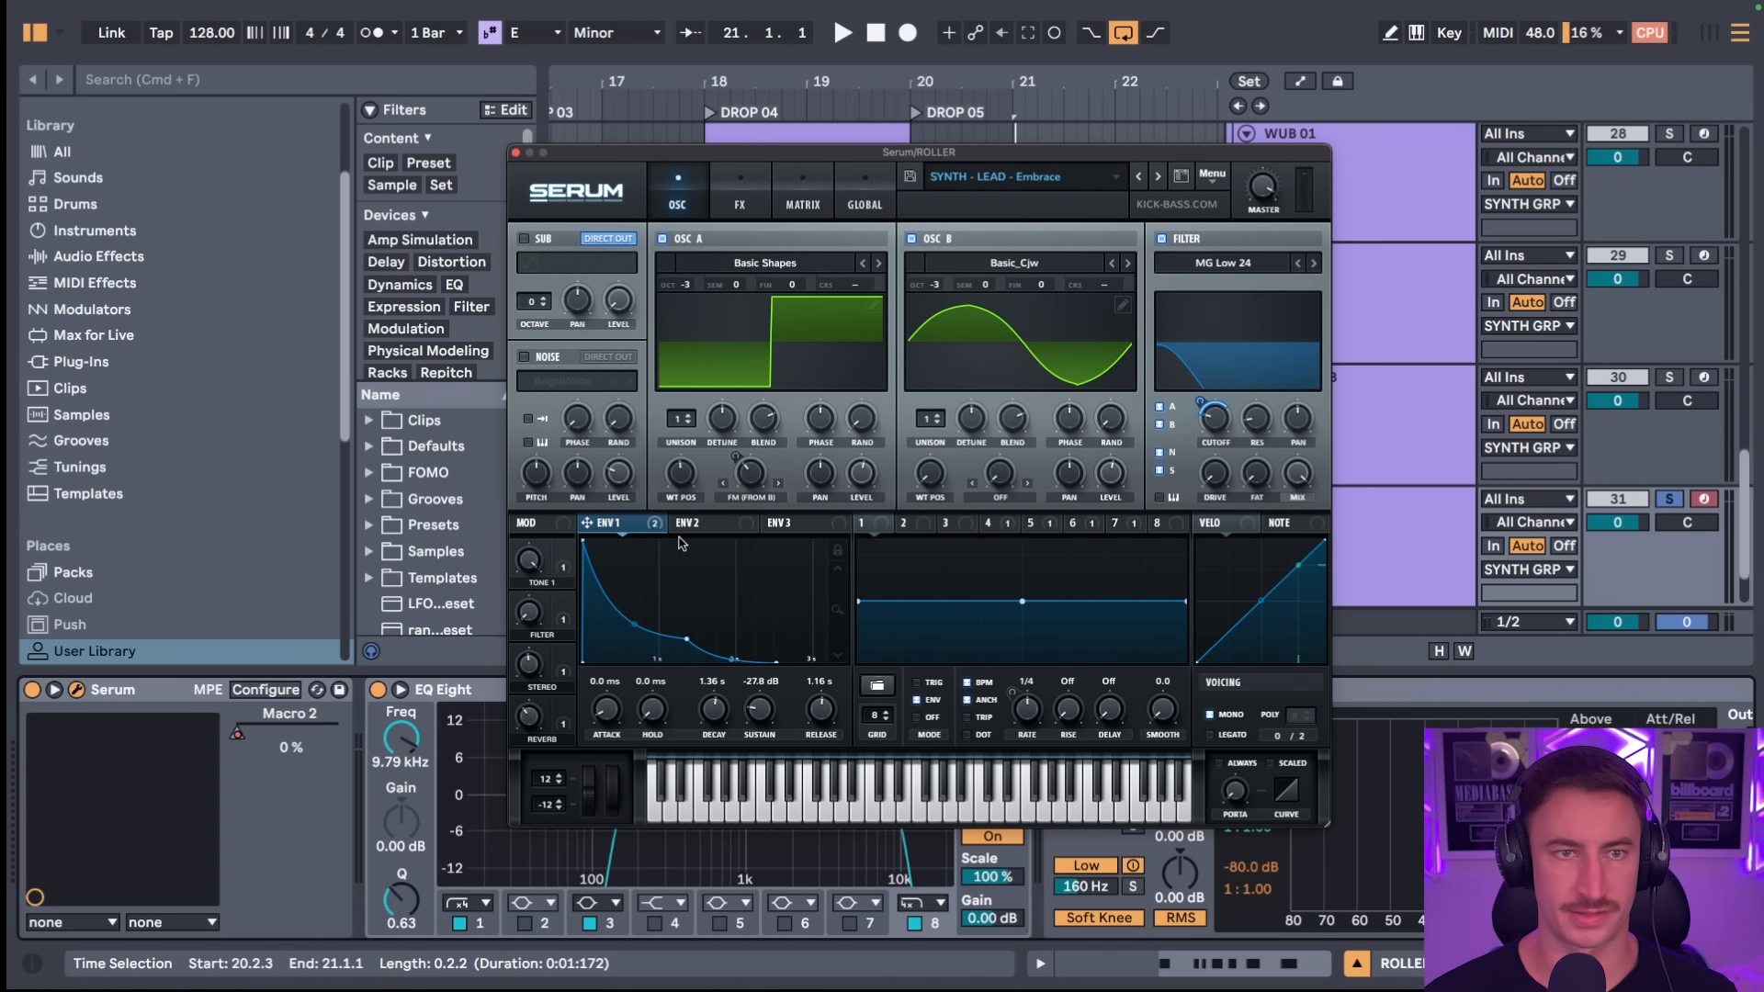
key(space)
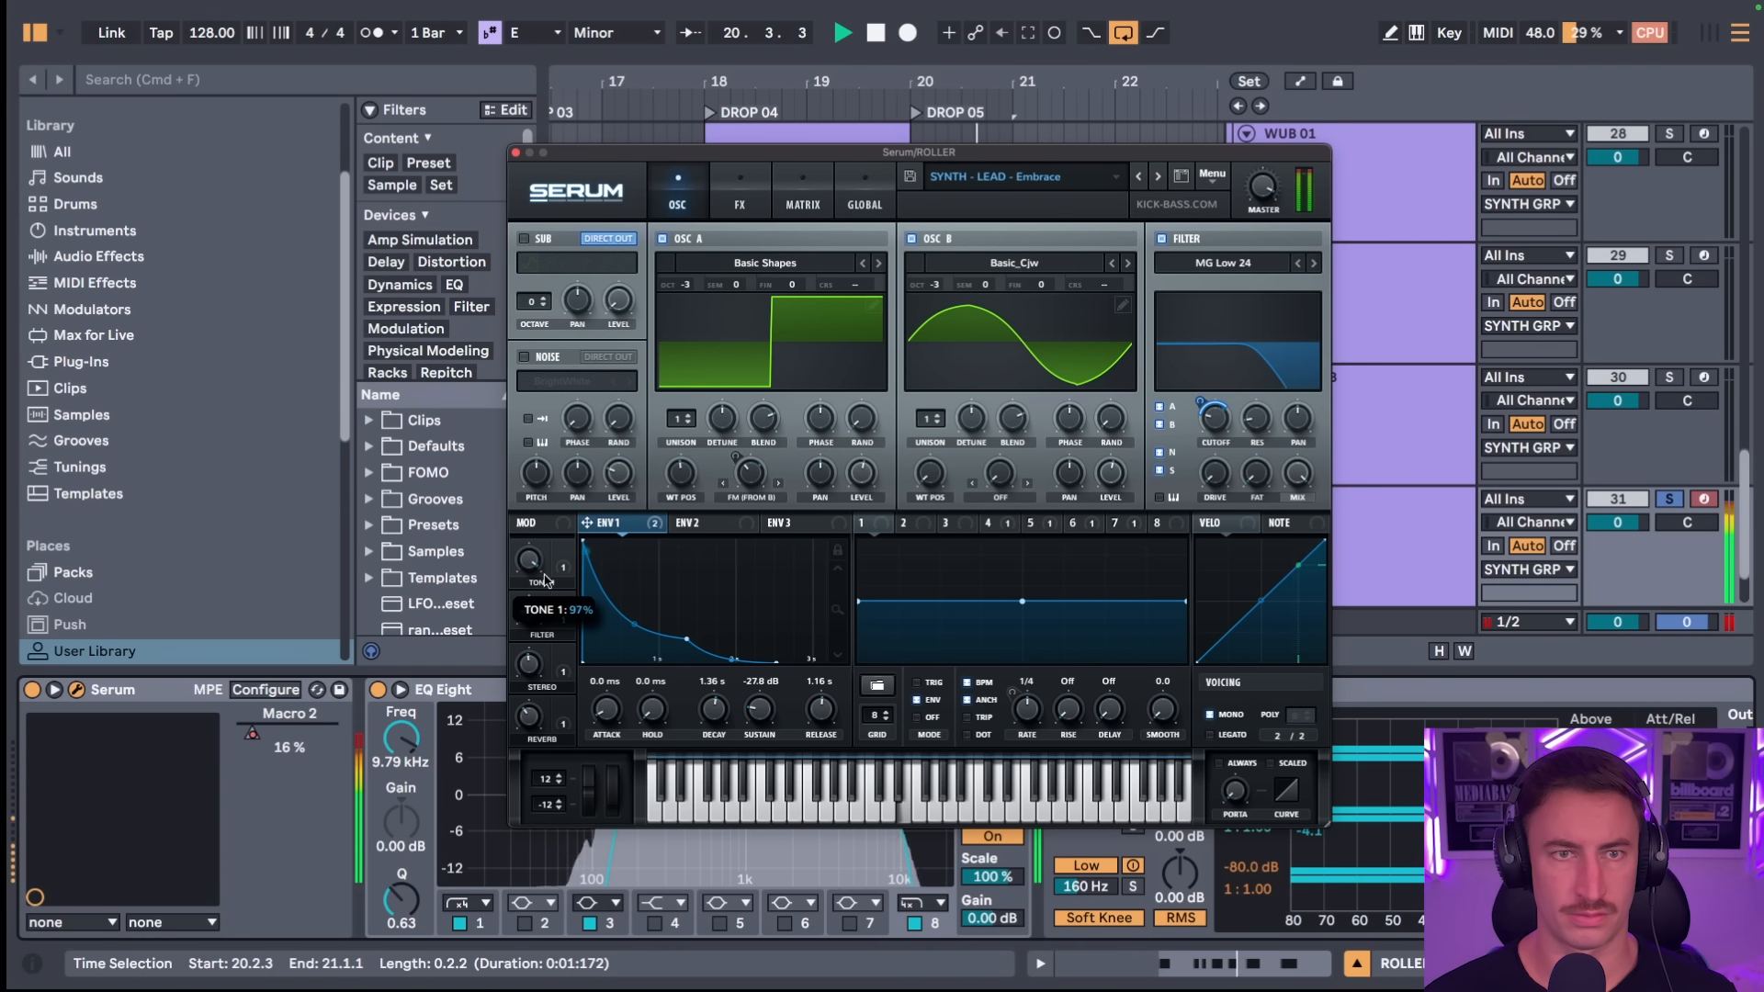
key(space)
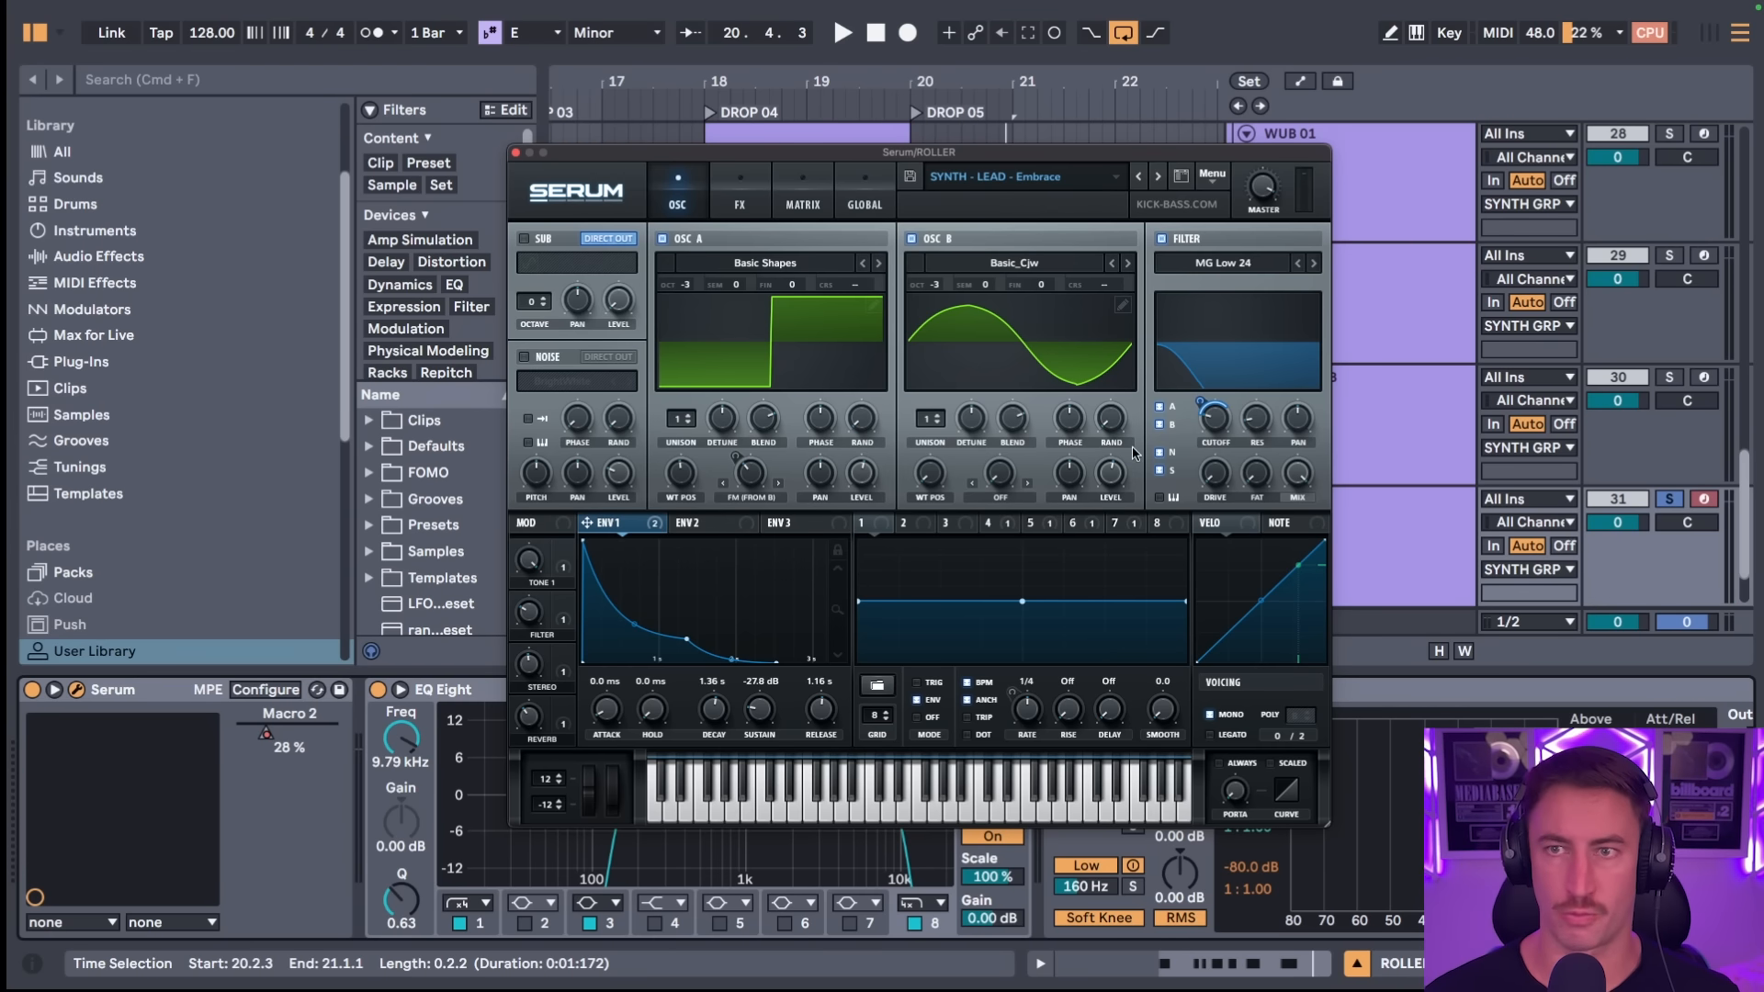
- Review the effects rack of ROLLER's Serum patch and ENV 1's destinations while playing the part
click(741, 204)
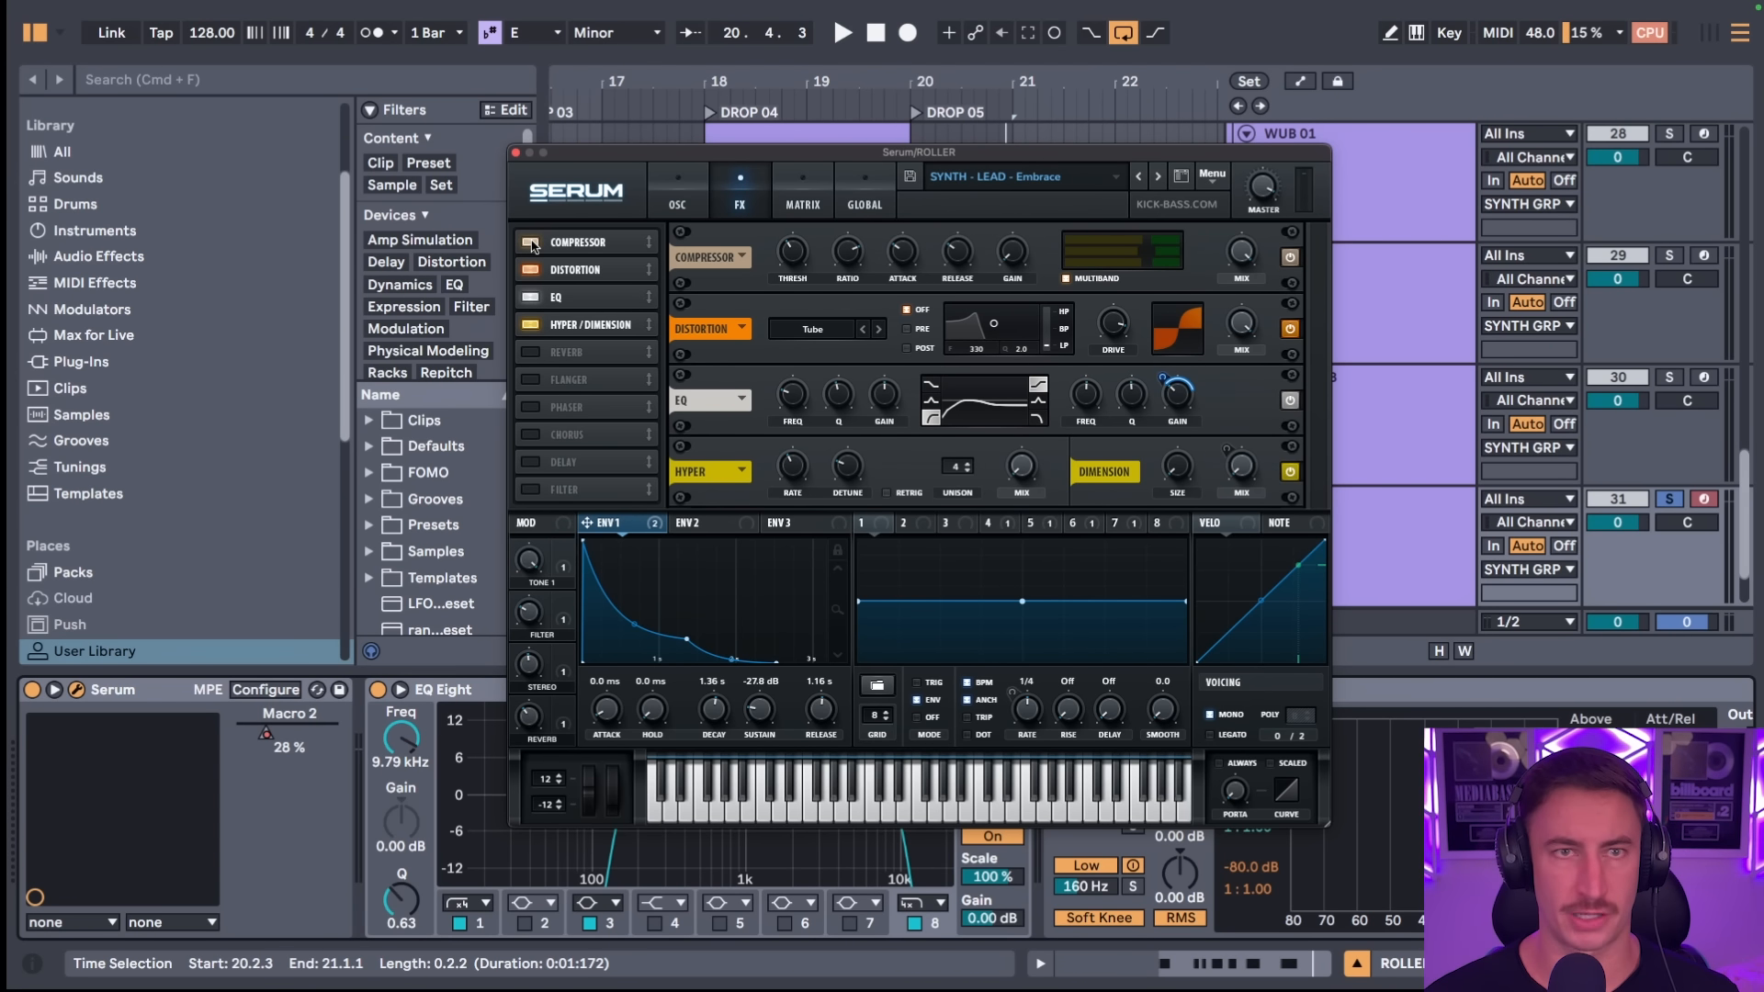
key(space)
key(space)
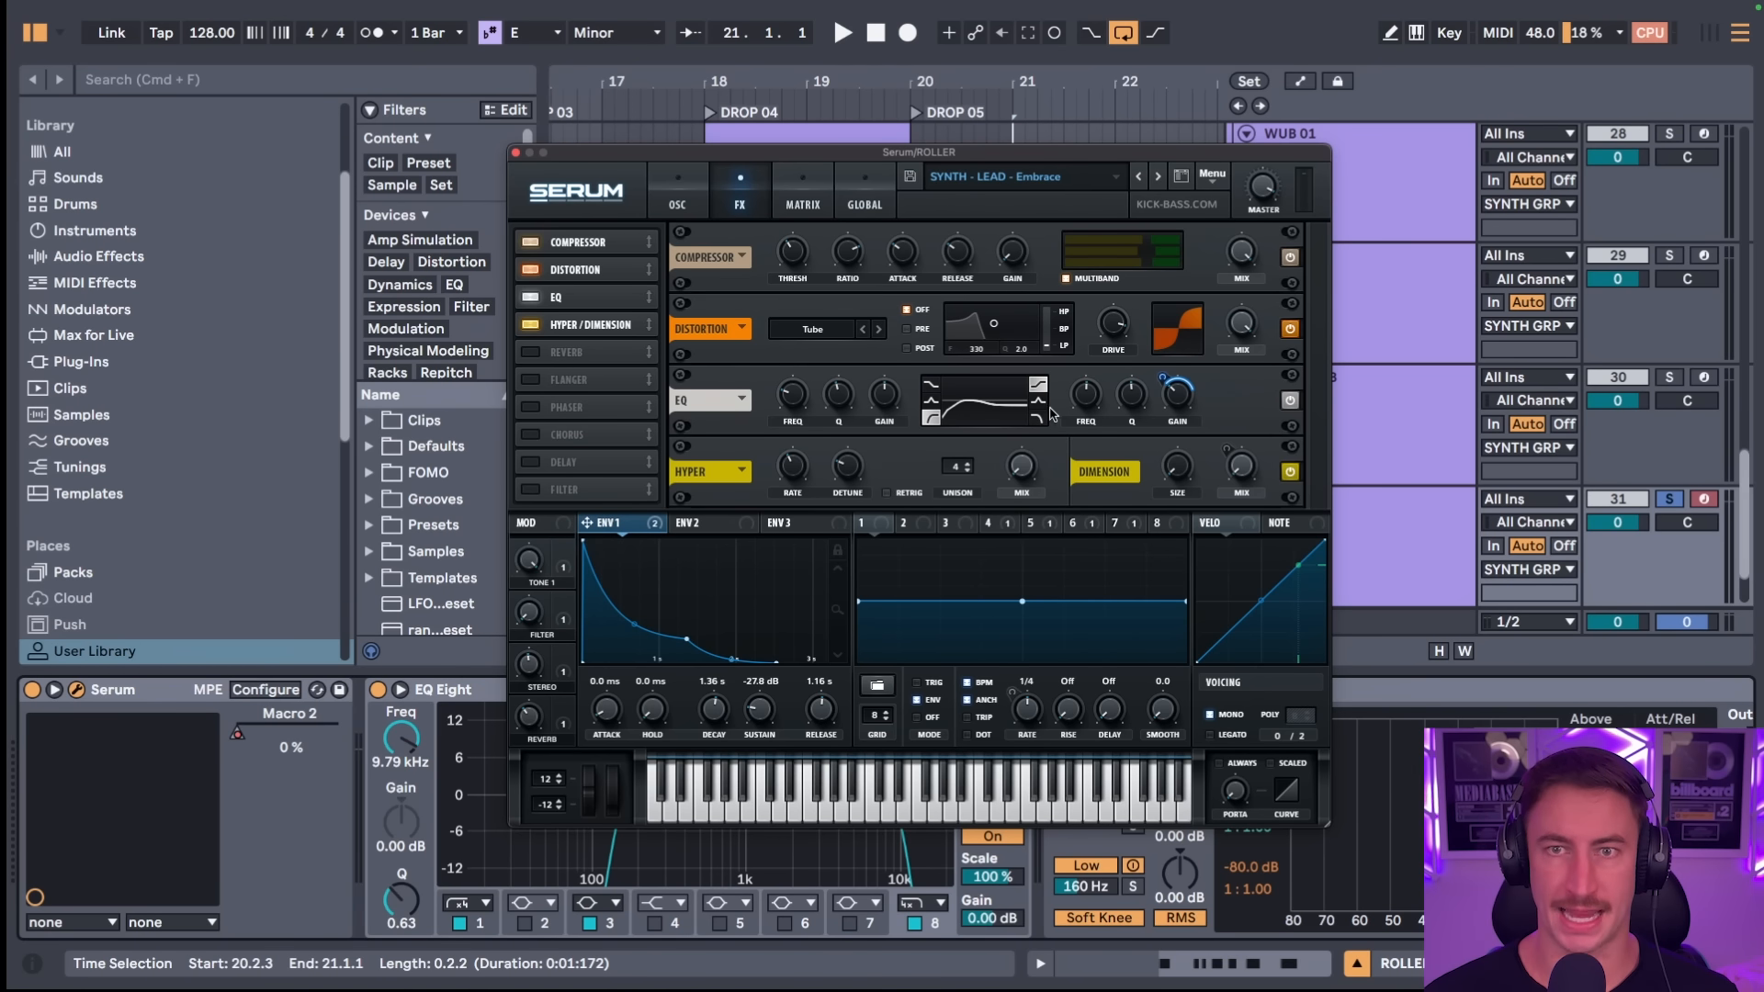
mouse_move(648, 529)
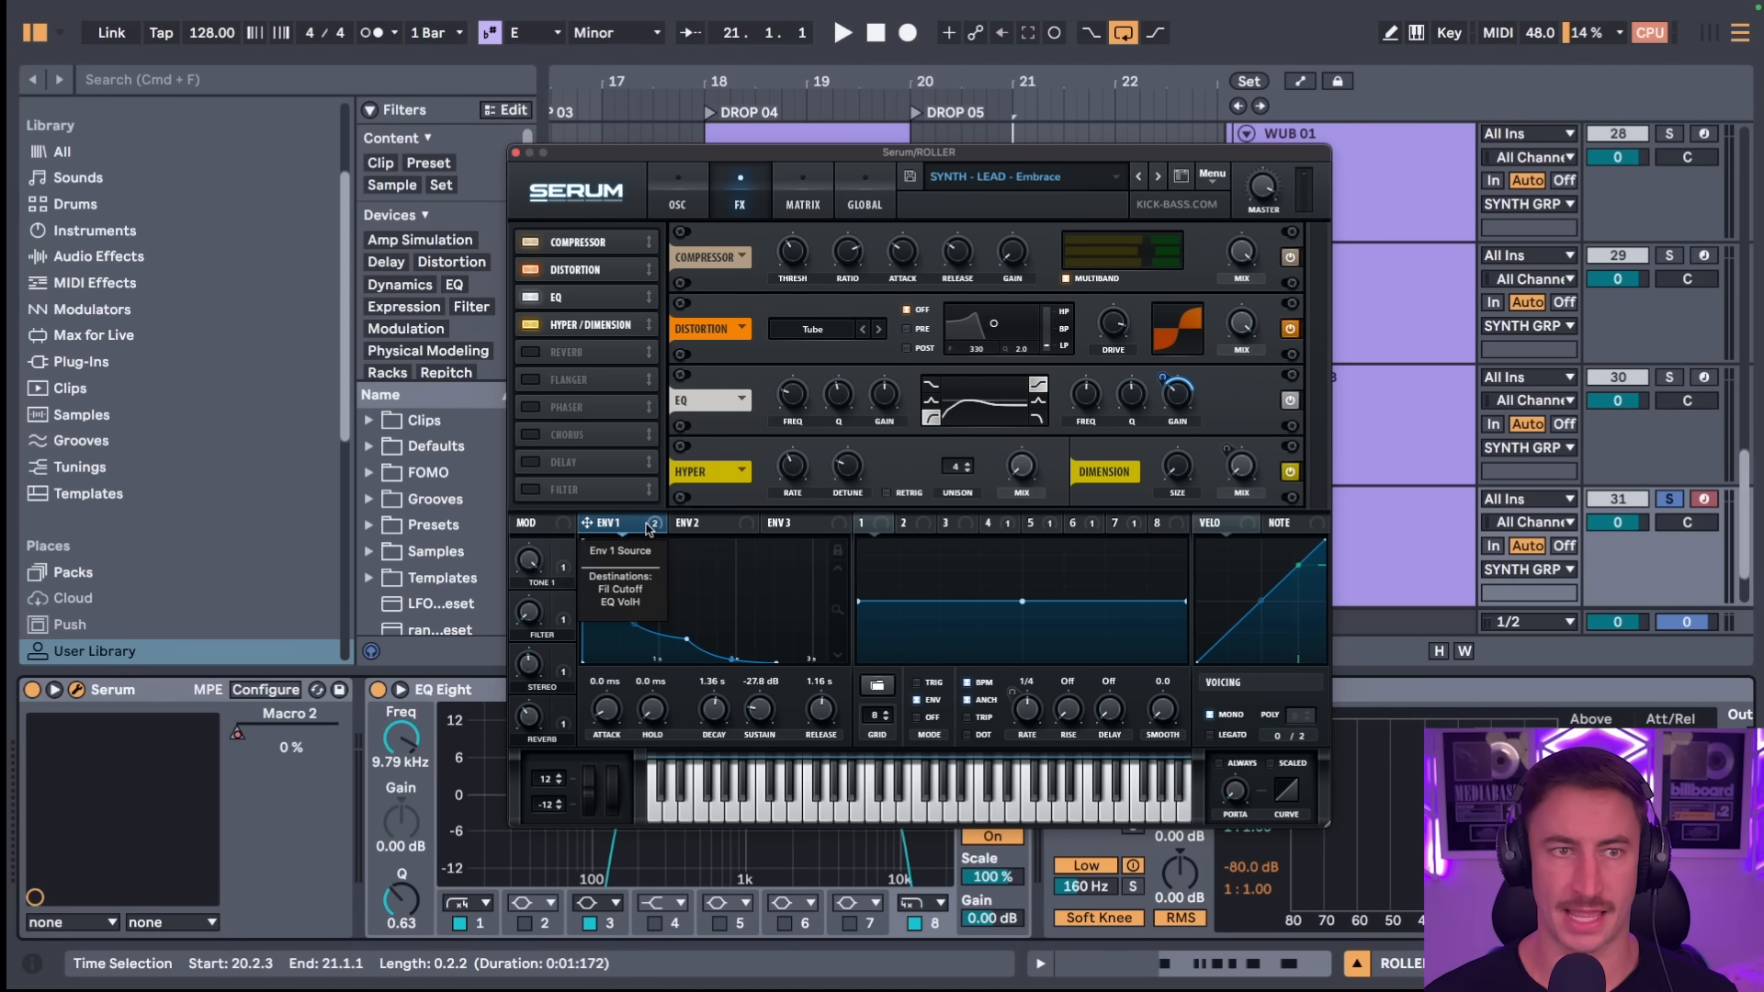
key(space)
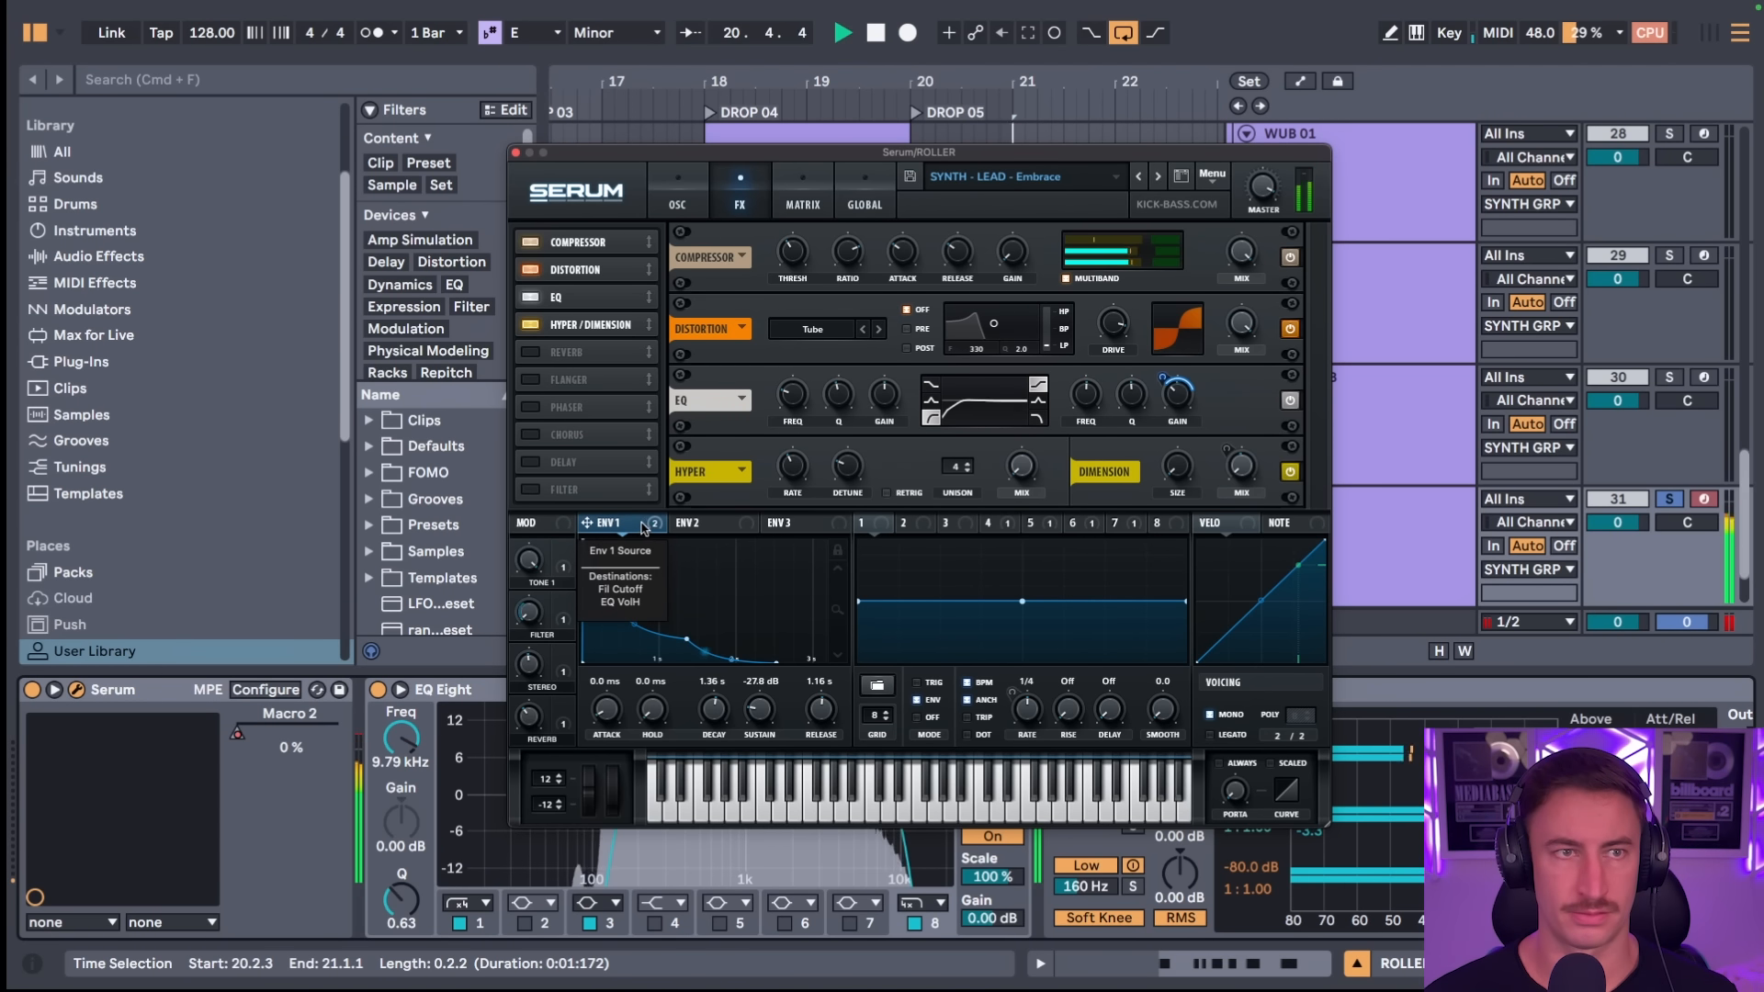
key(space)
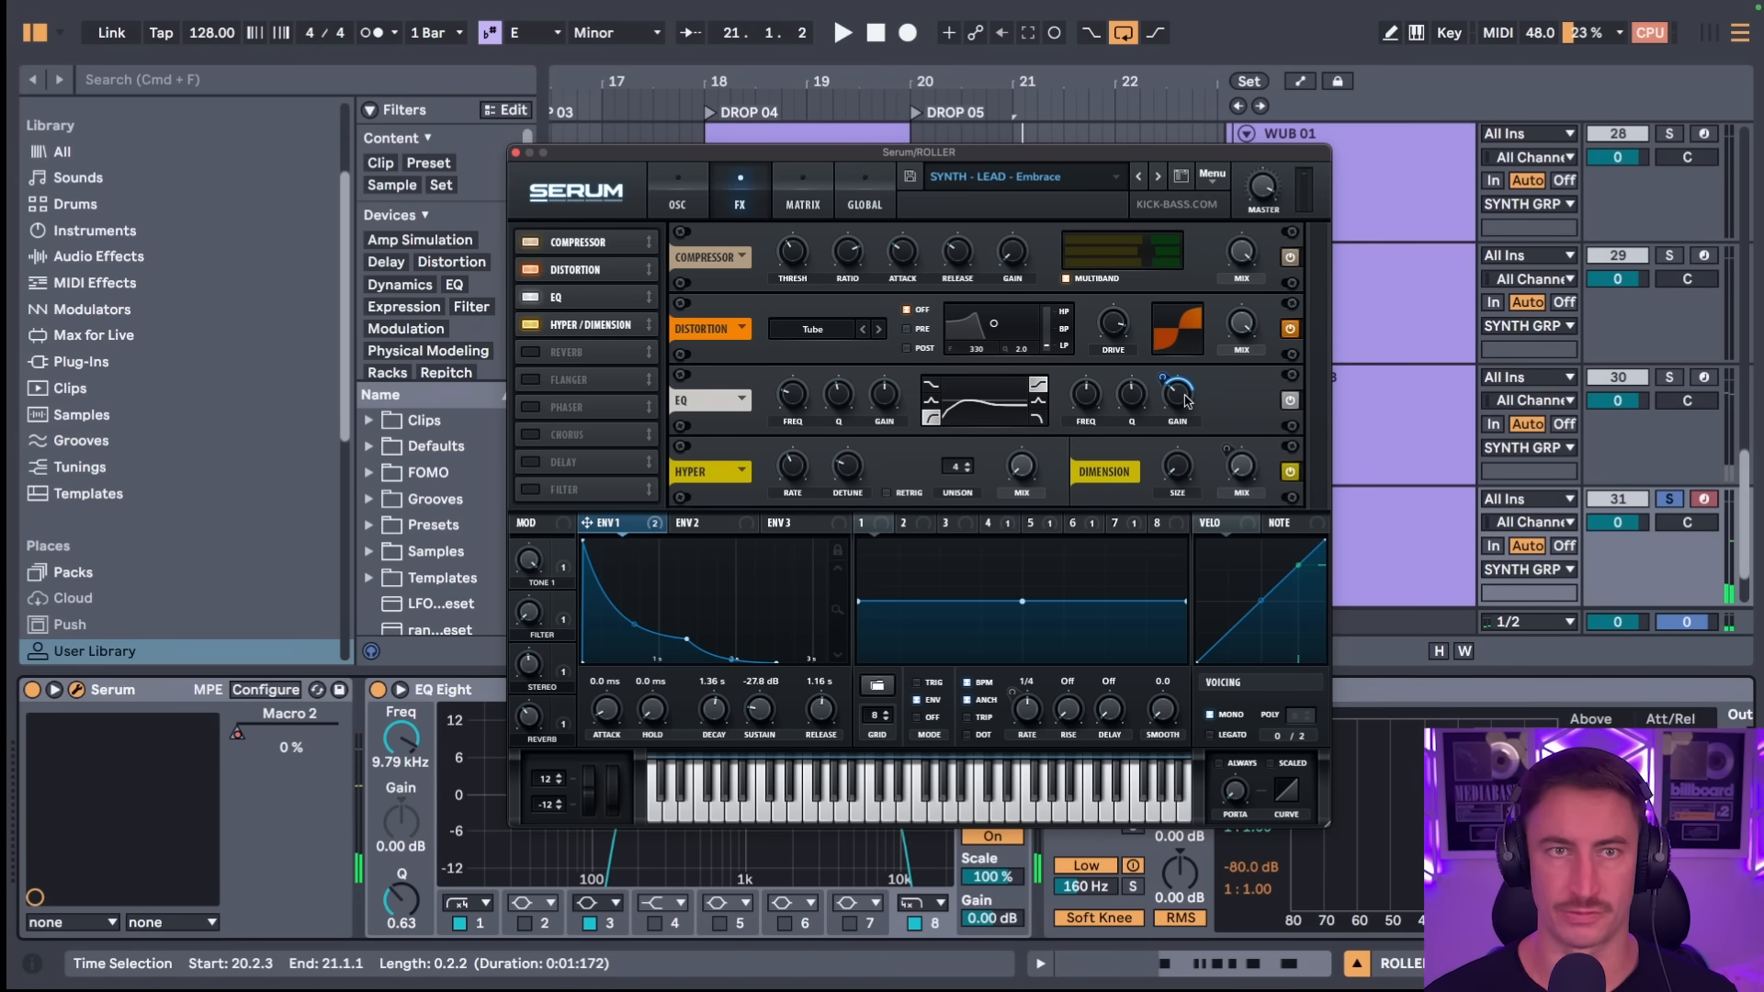
- Close ROLLER's Serum patch and review the track's EQ Eight, multiband compressor, LFOTool and clipper
click(515, 153)
click(510, 689)
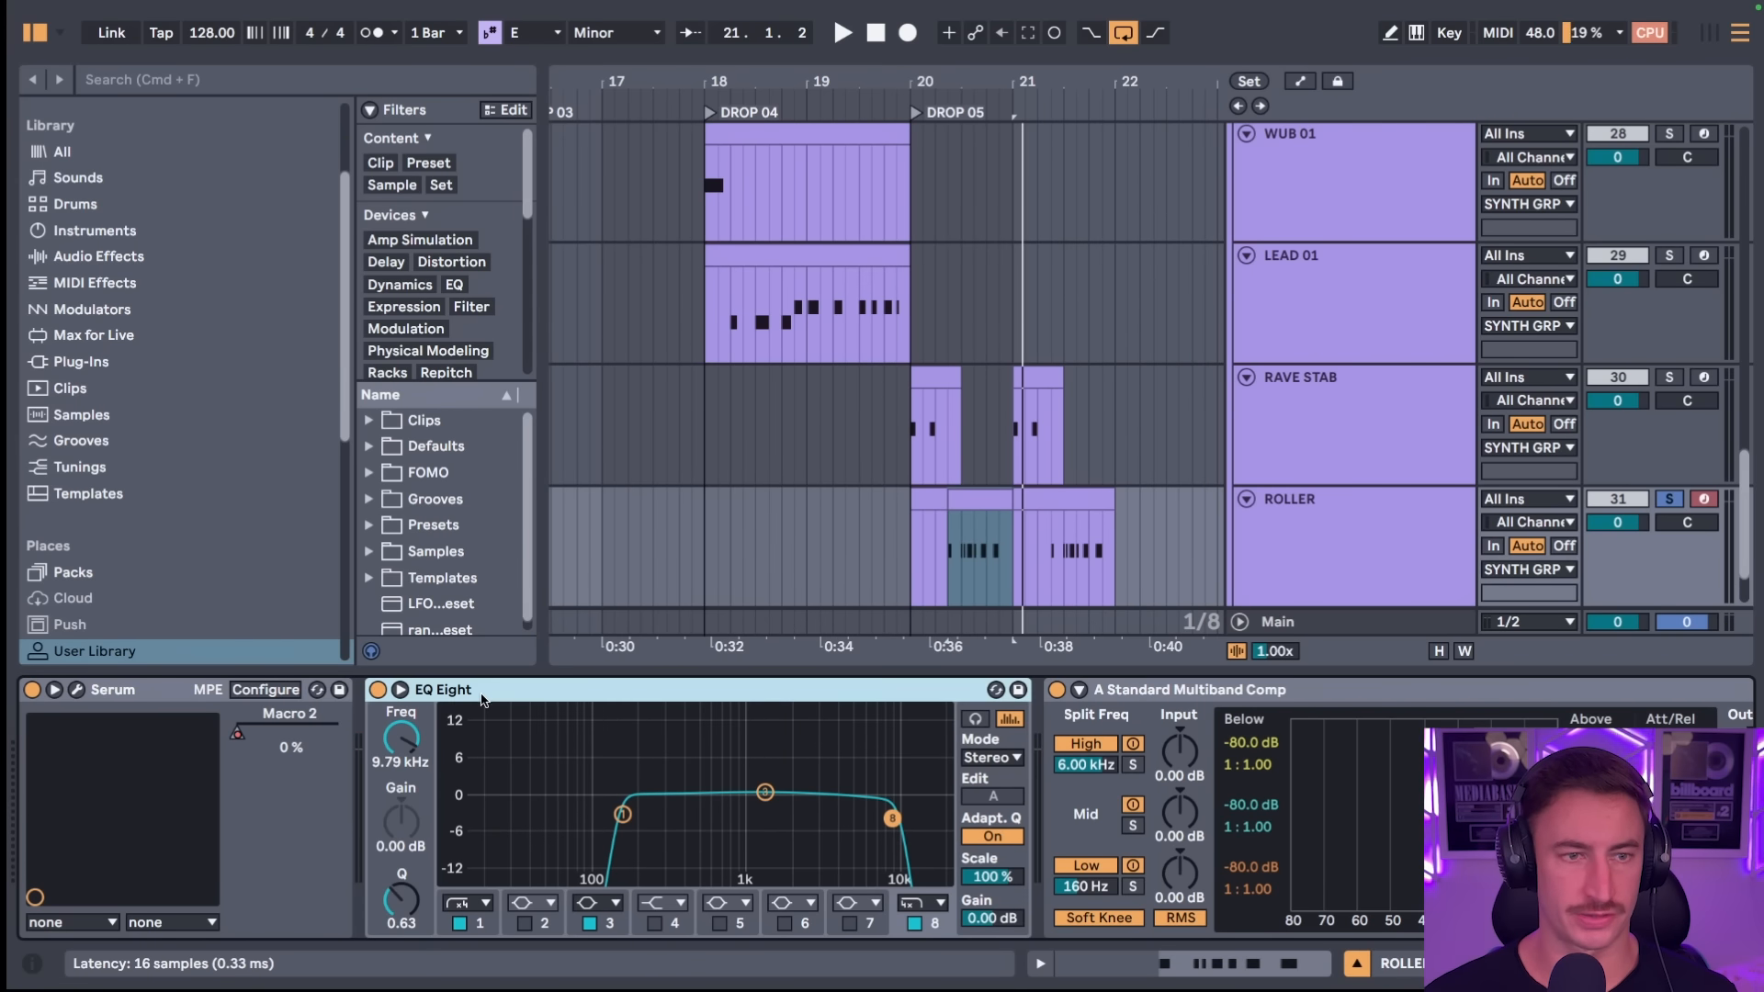
scroll(1084, 823, right, 5)
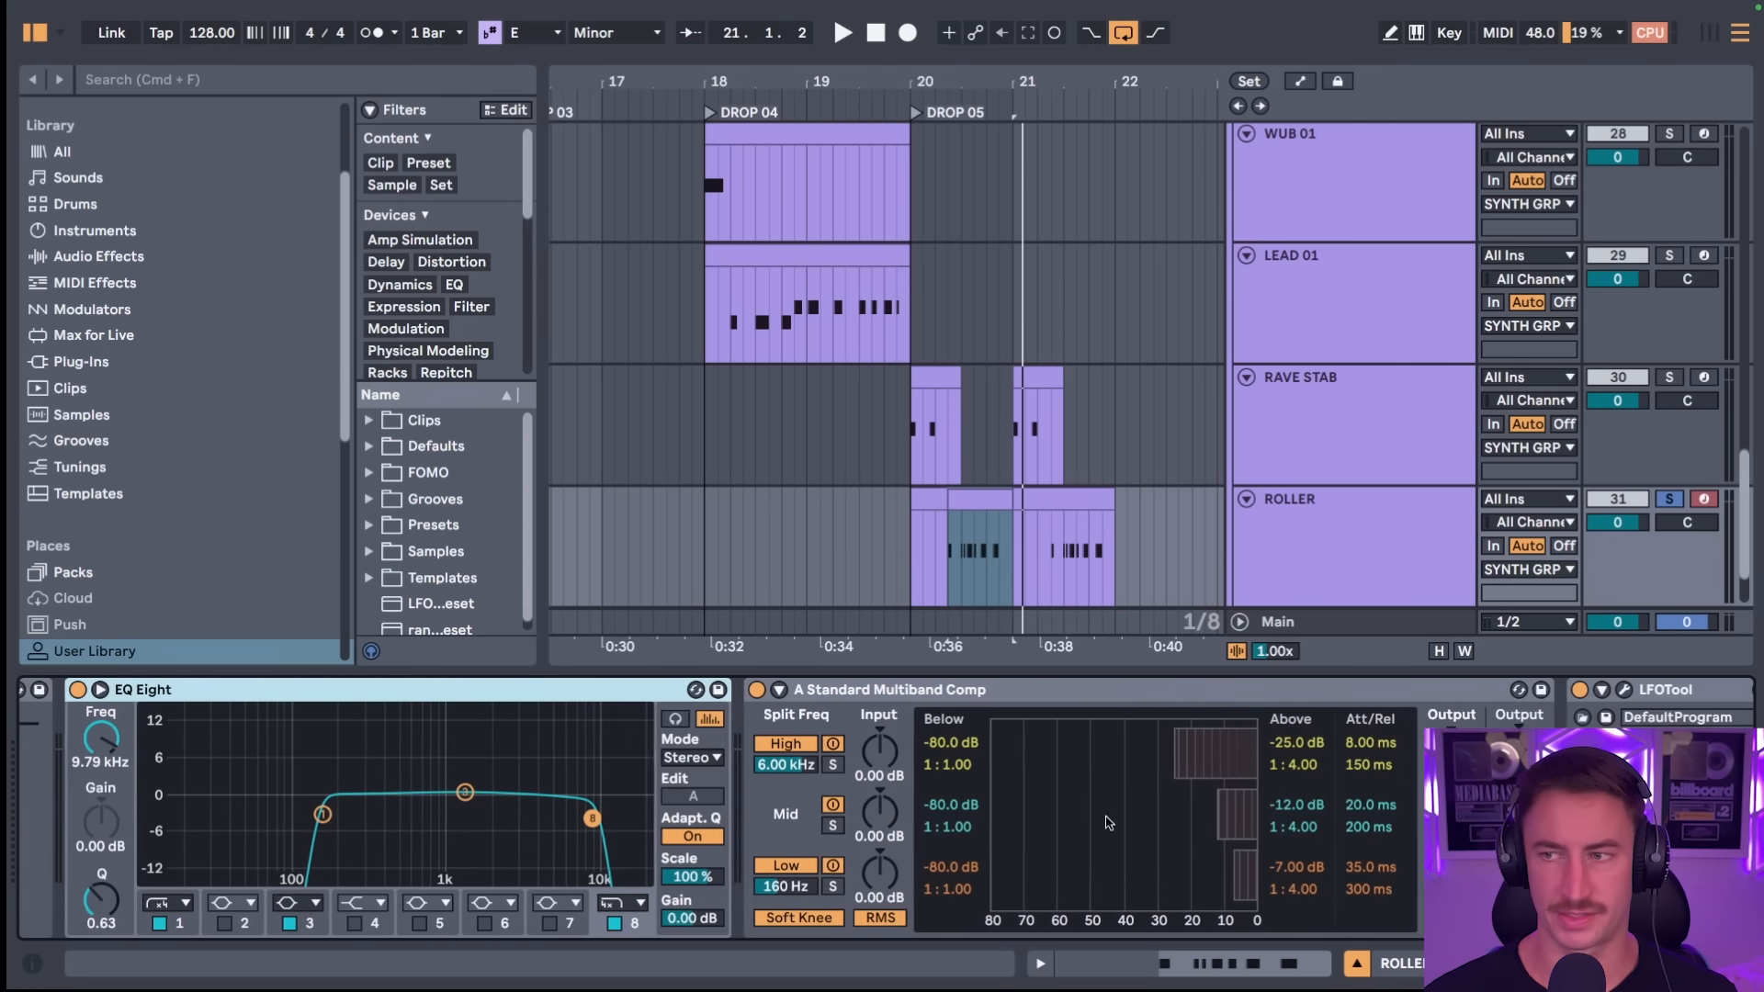
click(923, 696)
scroll(923, 700, right, 4)
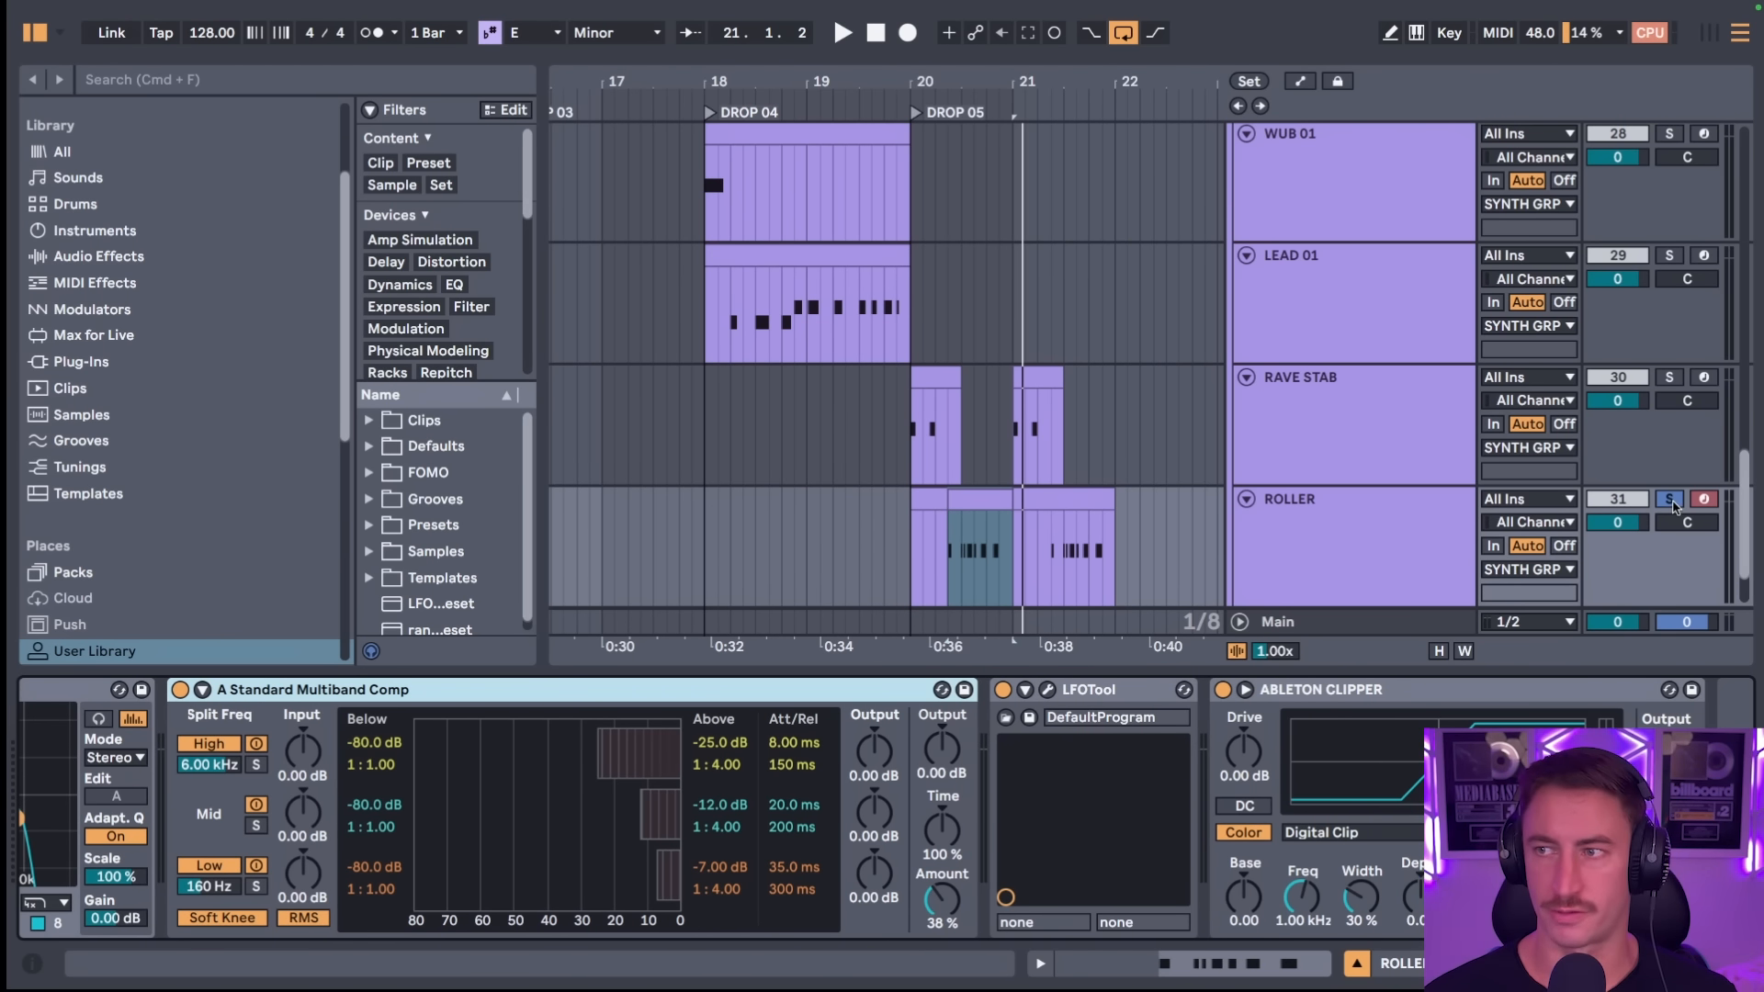
- Unsolo ROLLER and play DROP 05 with all tracks from 20.2.3
click(1672, 506)
key(space)
scroll(1027, 454, down, 2)
scroll(1055, 465, right, 1)
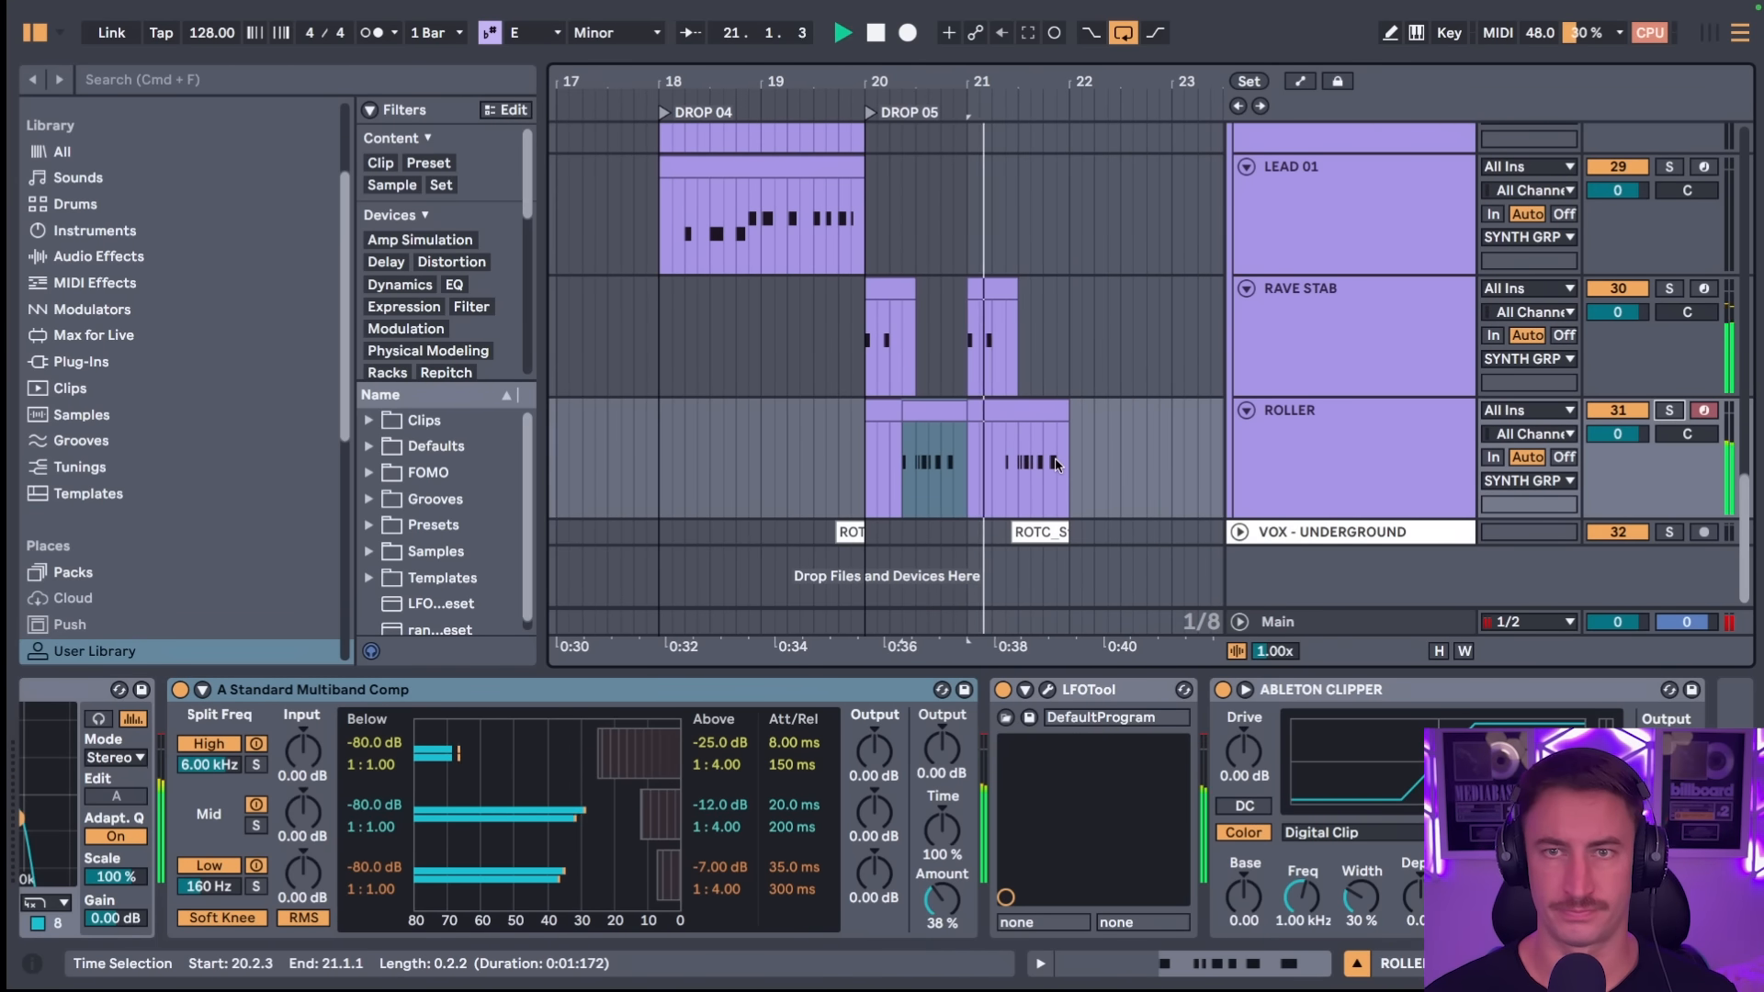